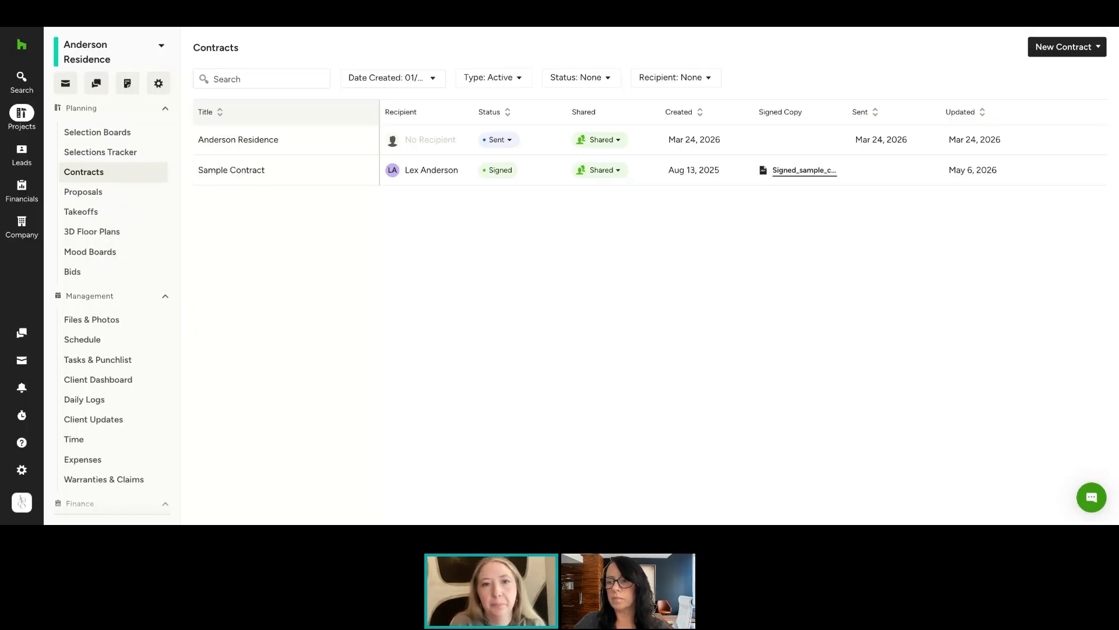
# Create a new contract from scratch and set its recipient to the project's client
pyautogui.click(1068, 49)
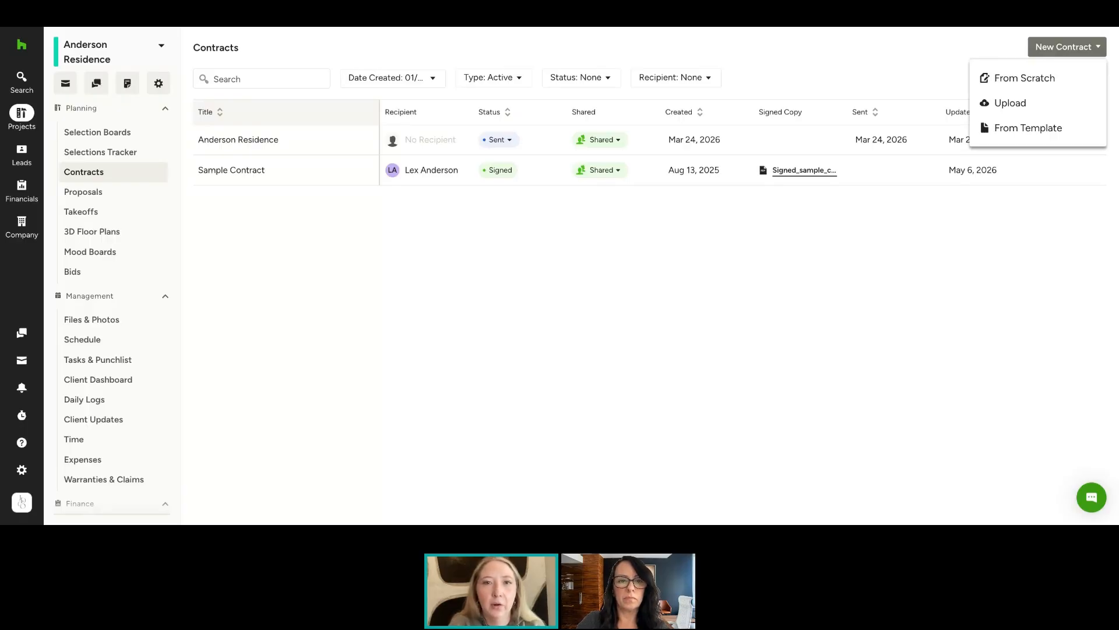
pyautogui.click(1043, 77)
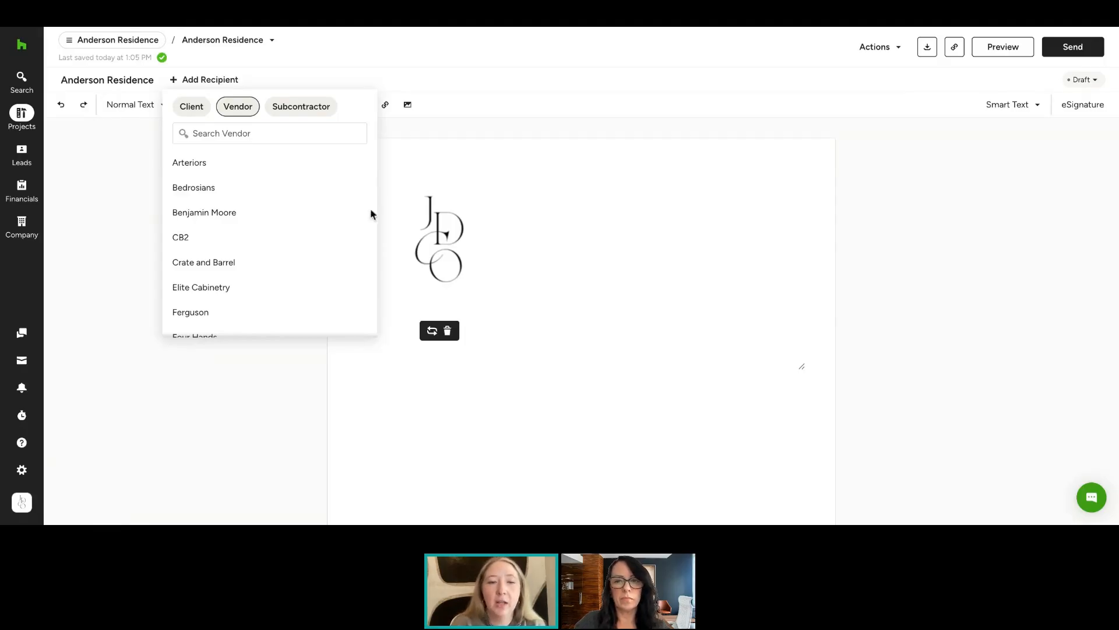
pyautogui.click(185, 111)
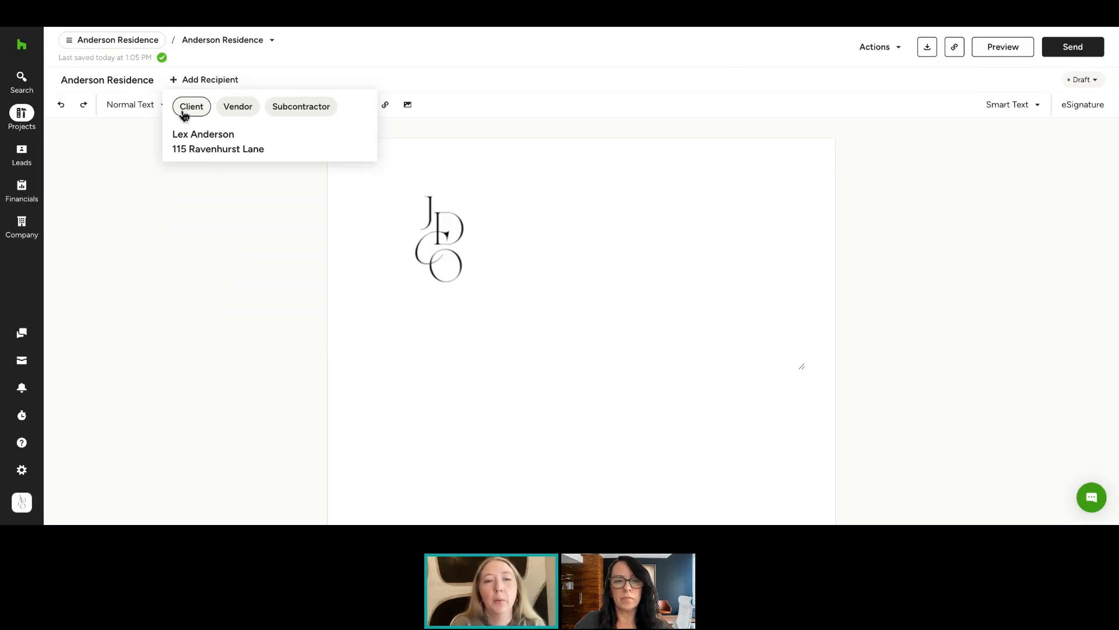
pyautogui.click(219, 145)
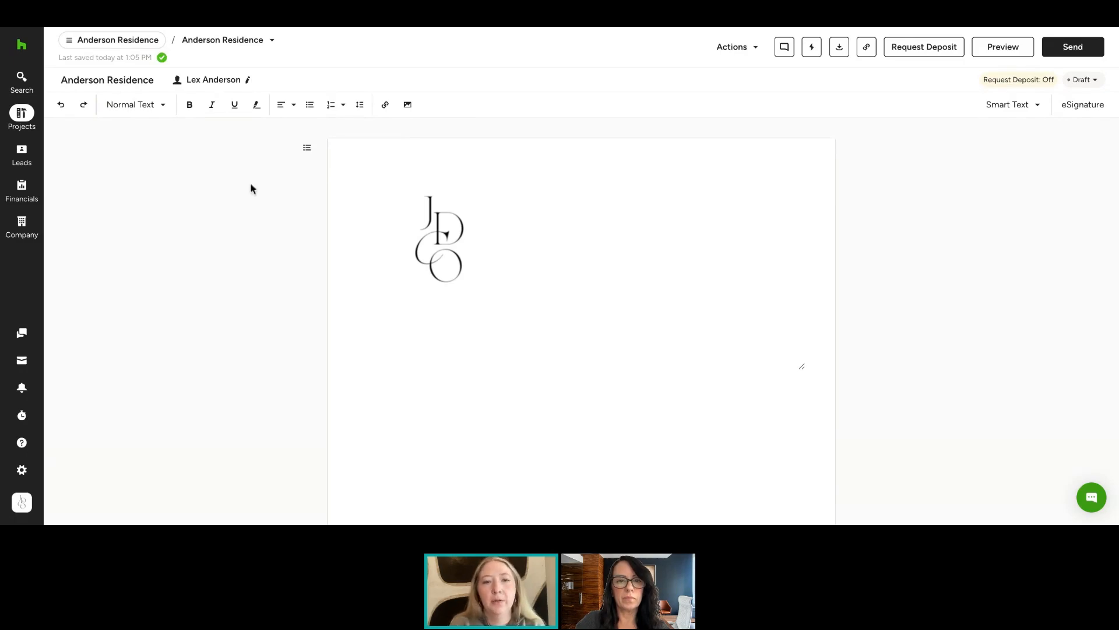
# Enter the text "General Conditions:" on the line below the logo
pyautogui.moveTo(418, 284)
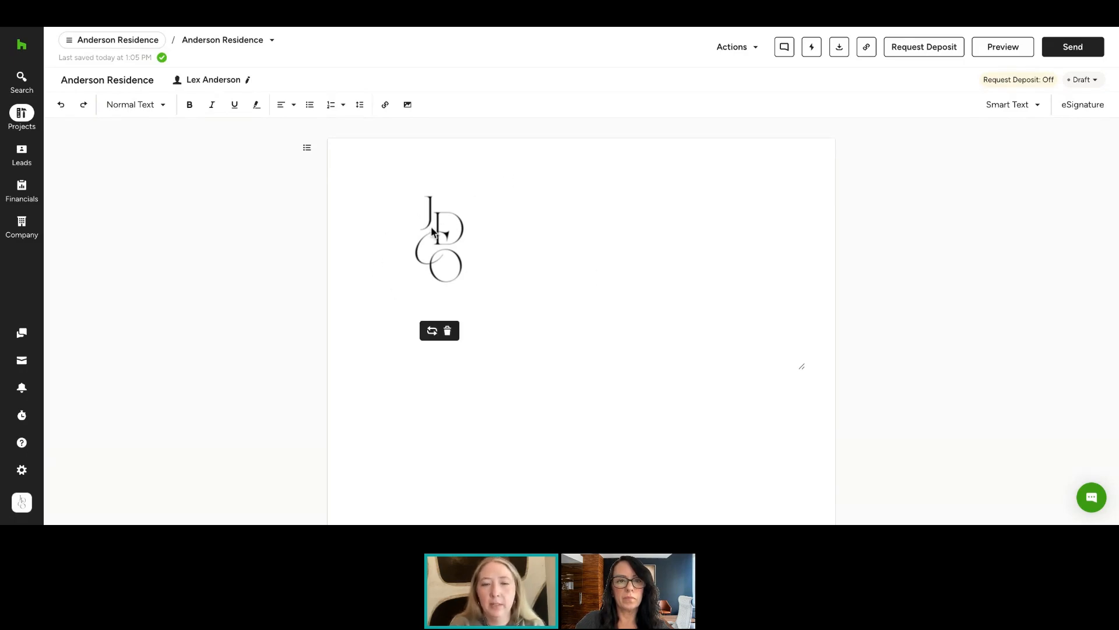
pyautogui.click(446, 321)
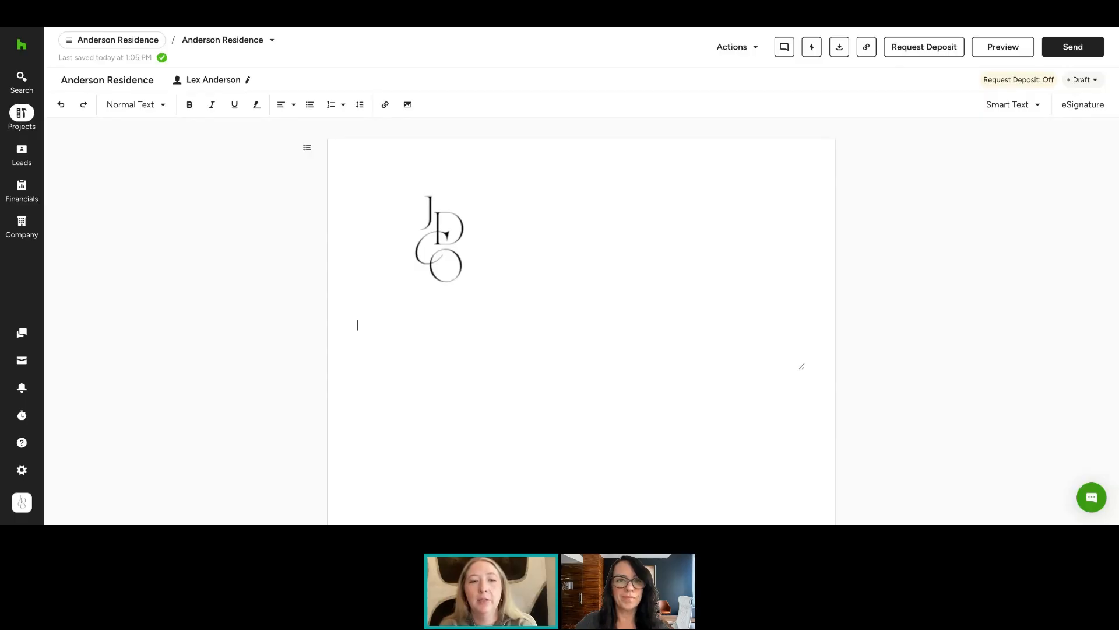
pyautogui.write('Gener')
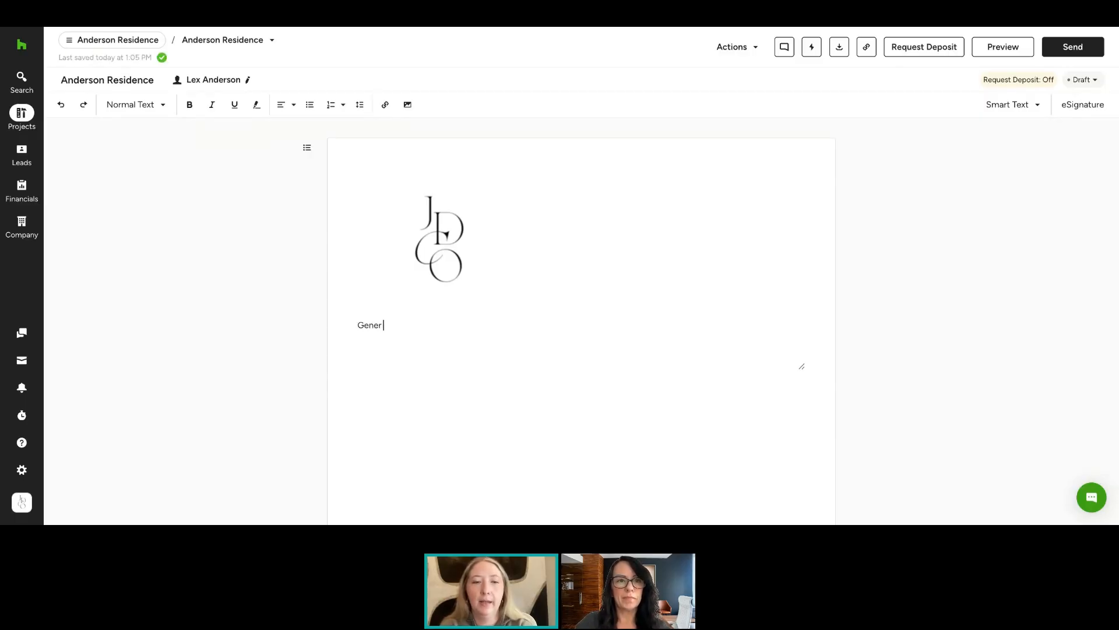
pyautogui.write('al Conditions:')
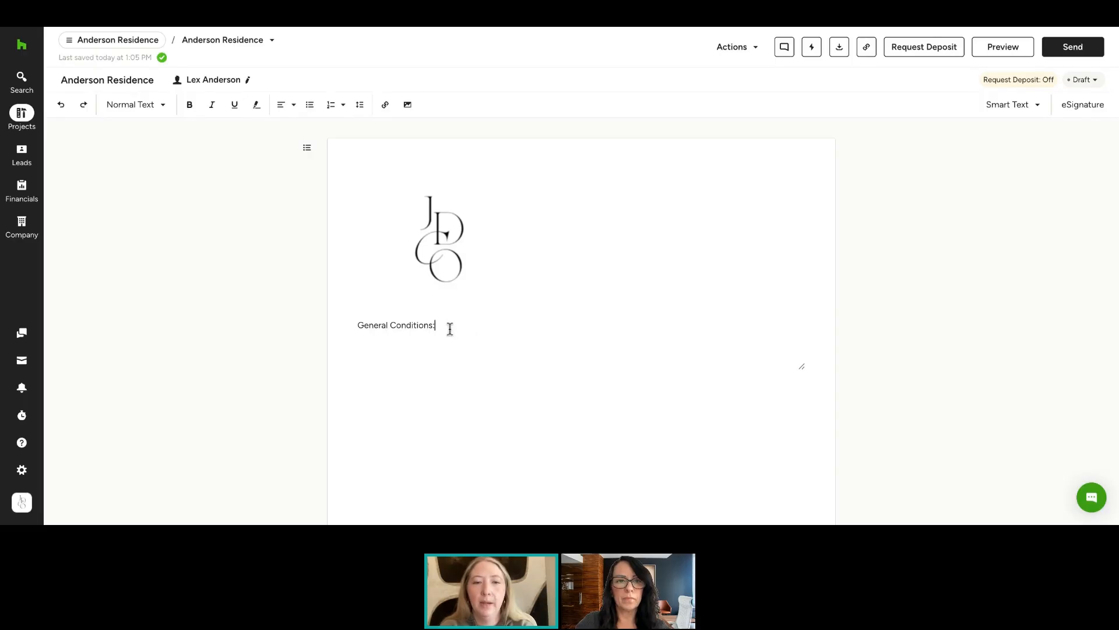
# Format the "General Conditions:" line as Heading 2
pyautogui.moveTo(450, 328); pyautogui.dragTo(335, 327)
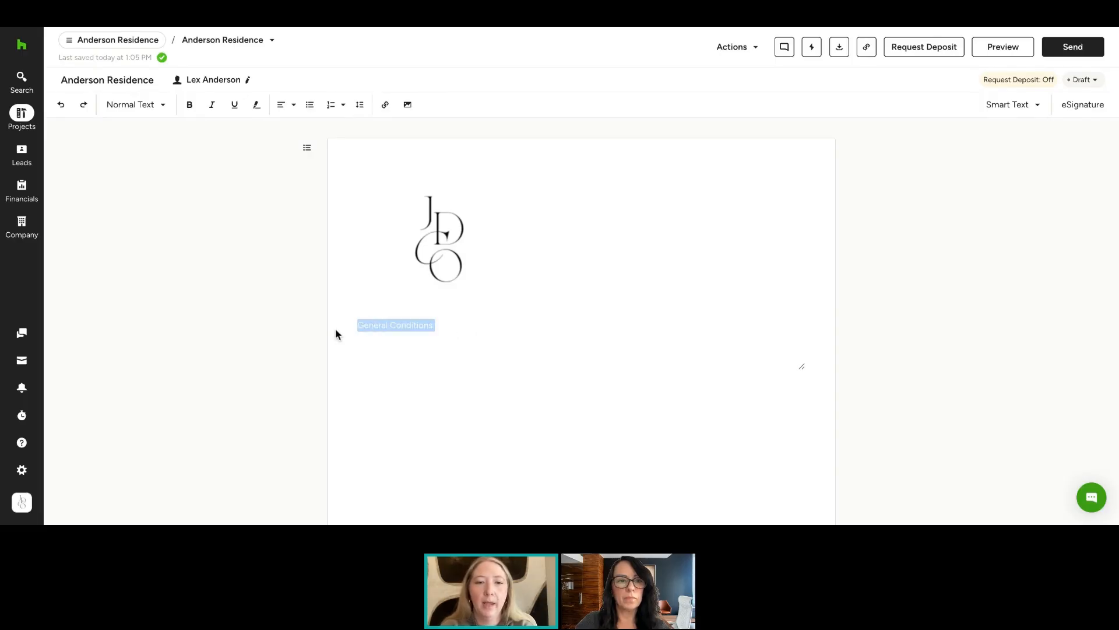
pyautogui.click(160, 111)
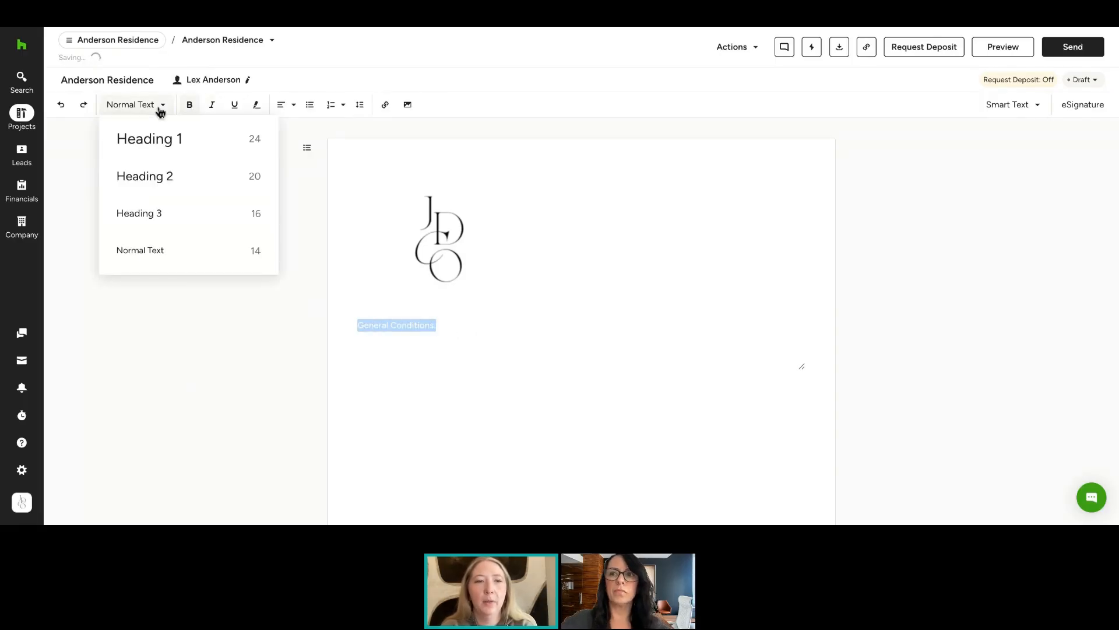
pyautogui.click(175, 181)
pyautogui.click(499, 325)
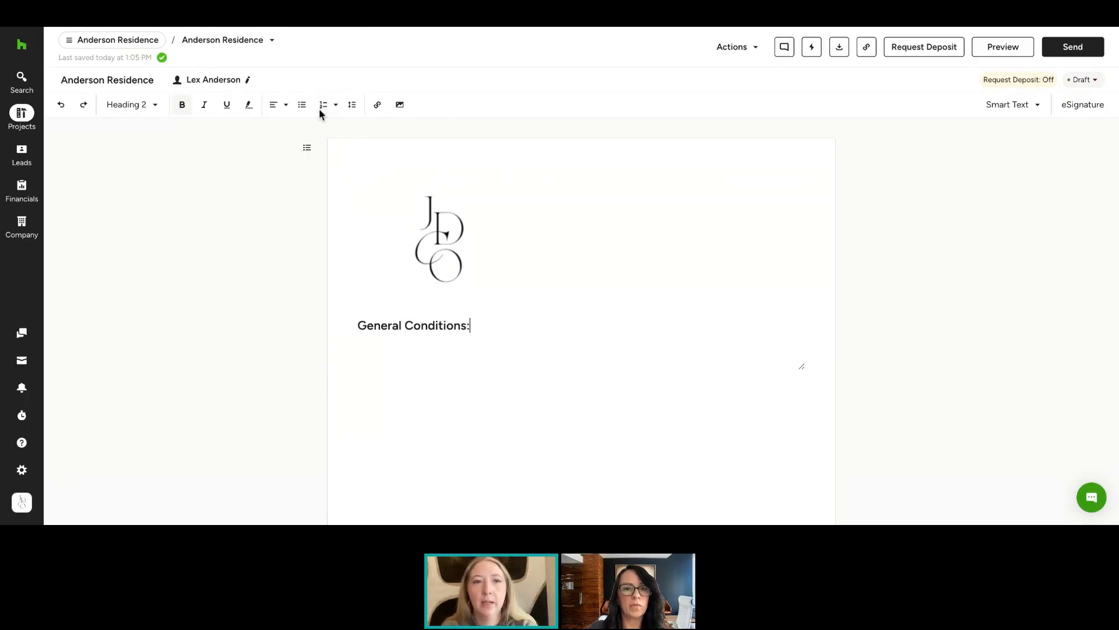
# Open the Sample Contract and scroll through its sections to review the clauses
pyautogui.click(265, 42)
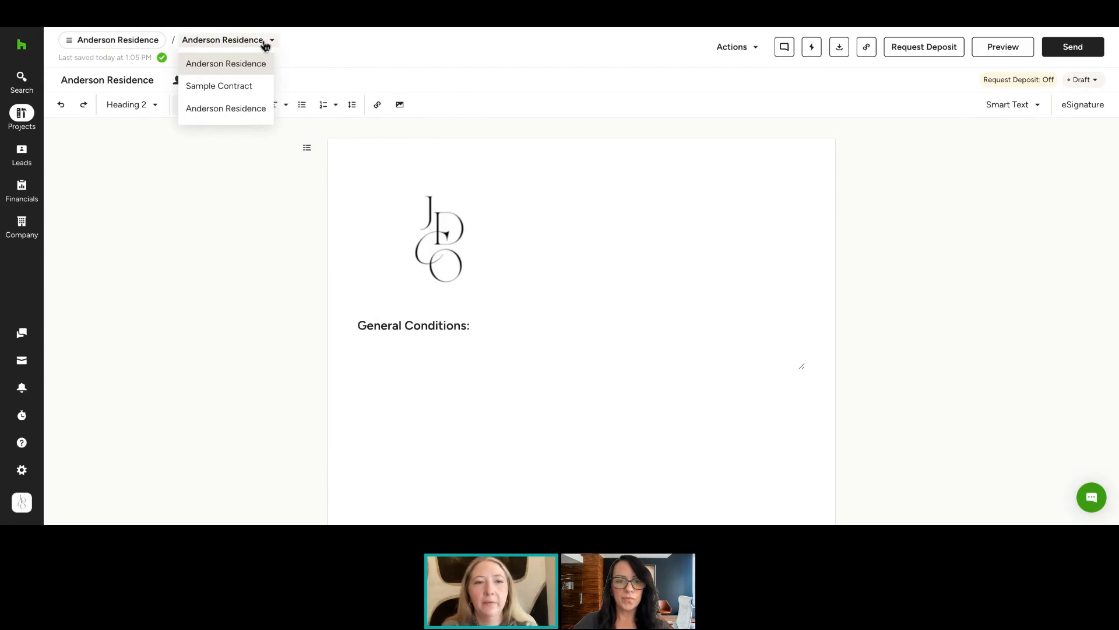
pyautogui.click(256, 94)
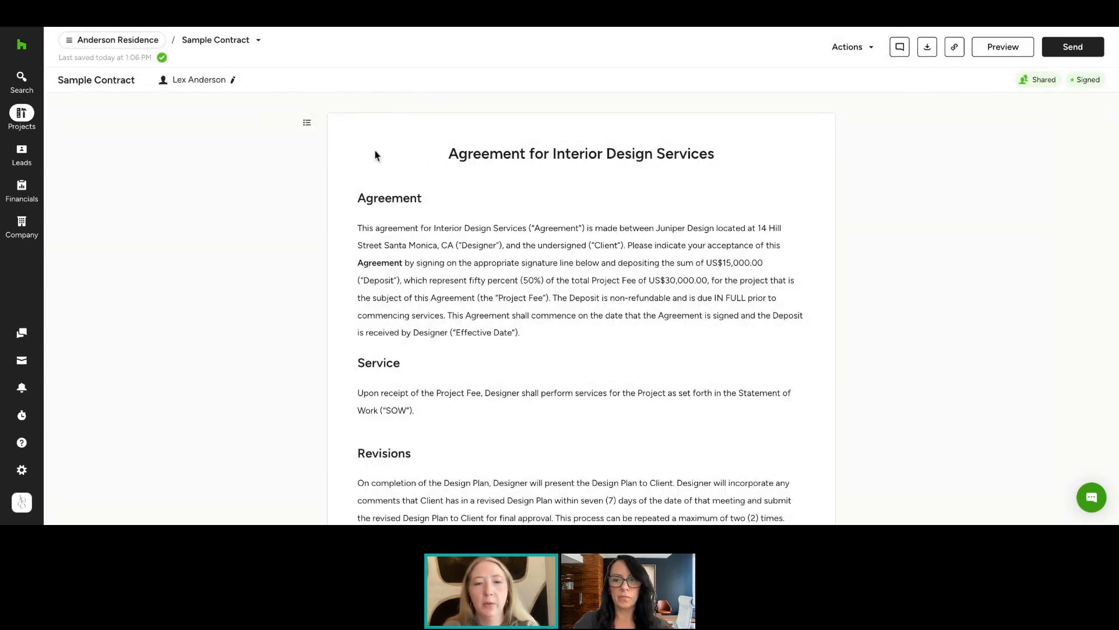
pyautogui.scroll(-9, 393, 420)
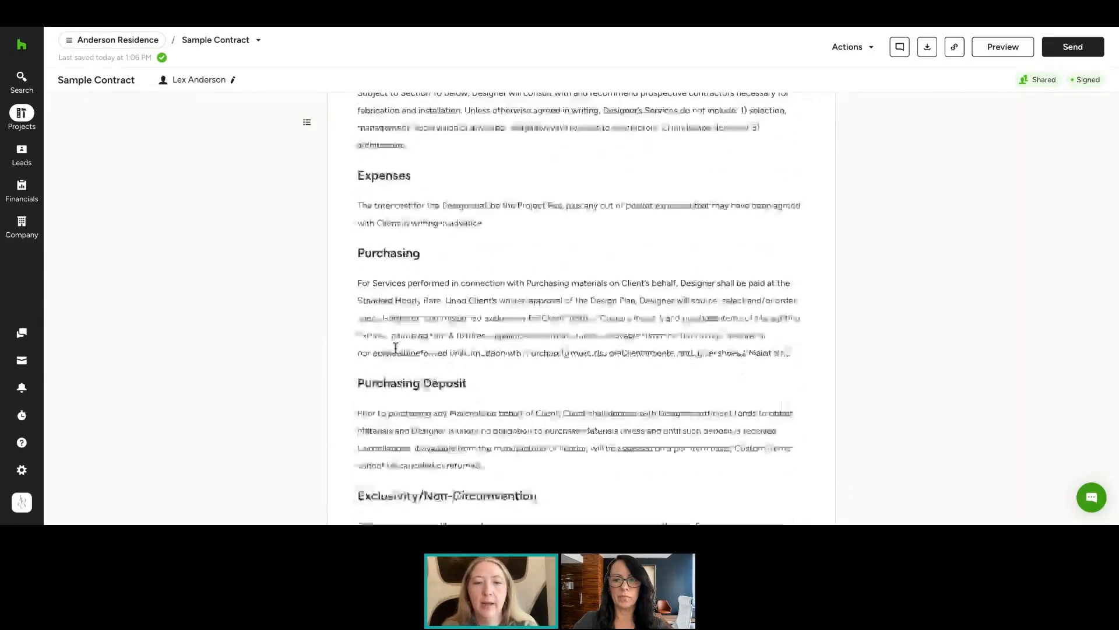
pyautogui.scroll(-5, 395, 348)
pyautogui.scroll(2, 395, 324)
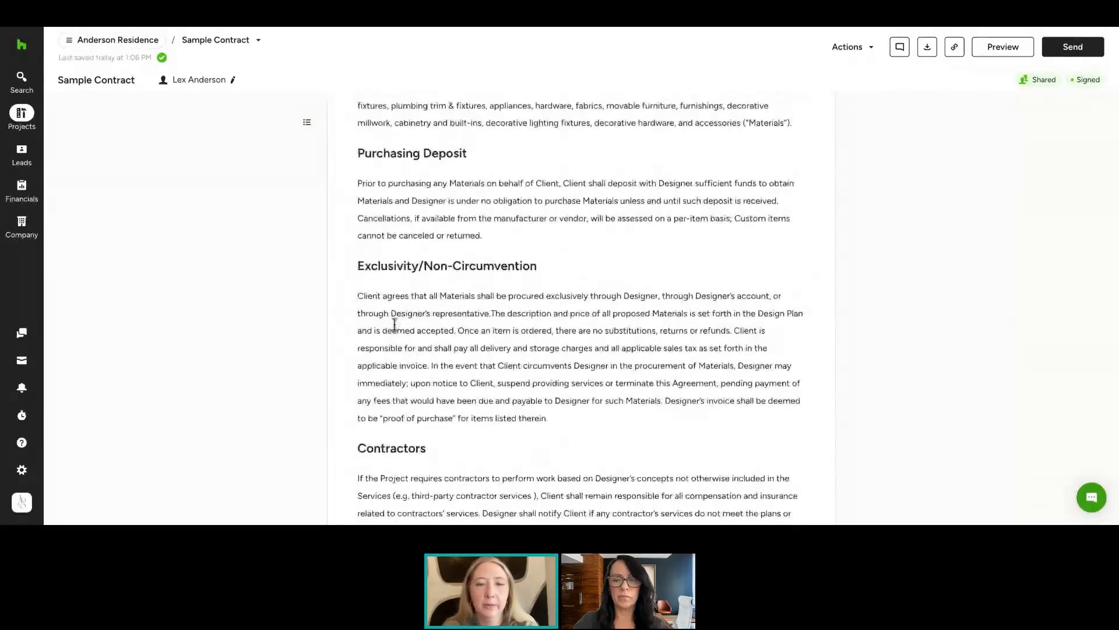
pyautogui.scroll(-6, 395, 325)
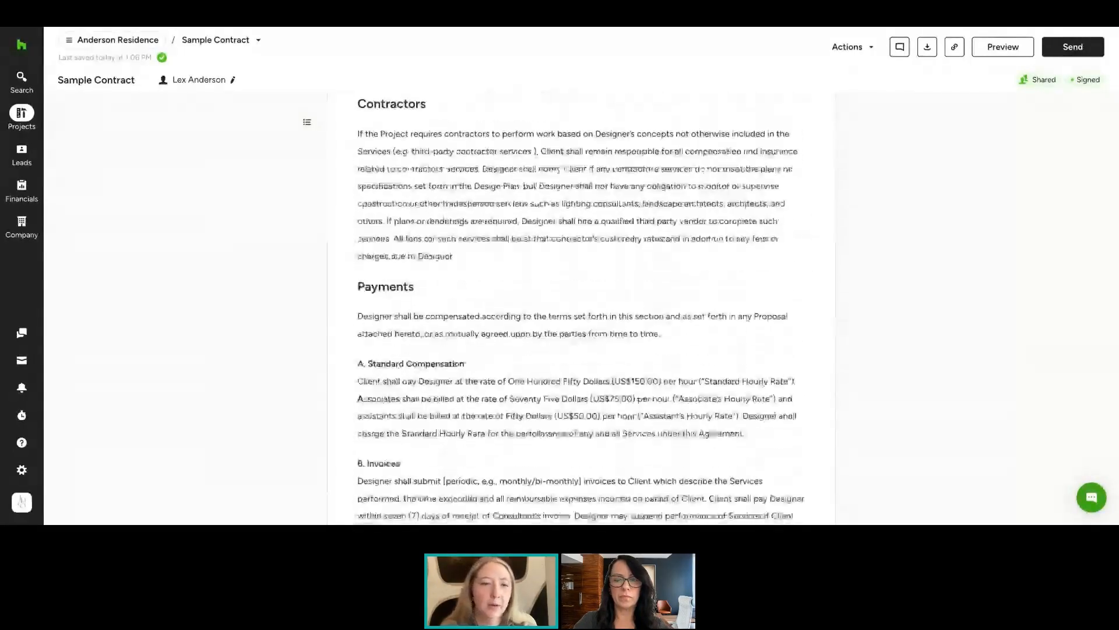
pyautogui.scroll(-15, 582, 309)
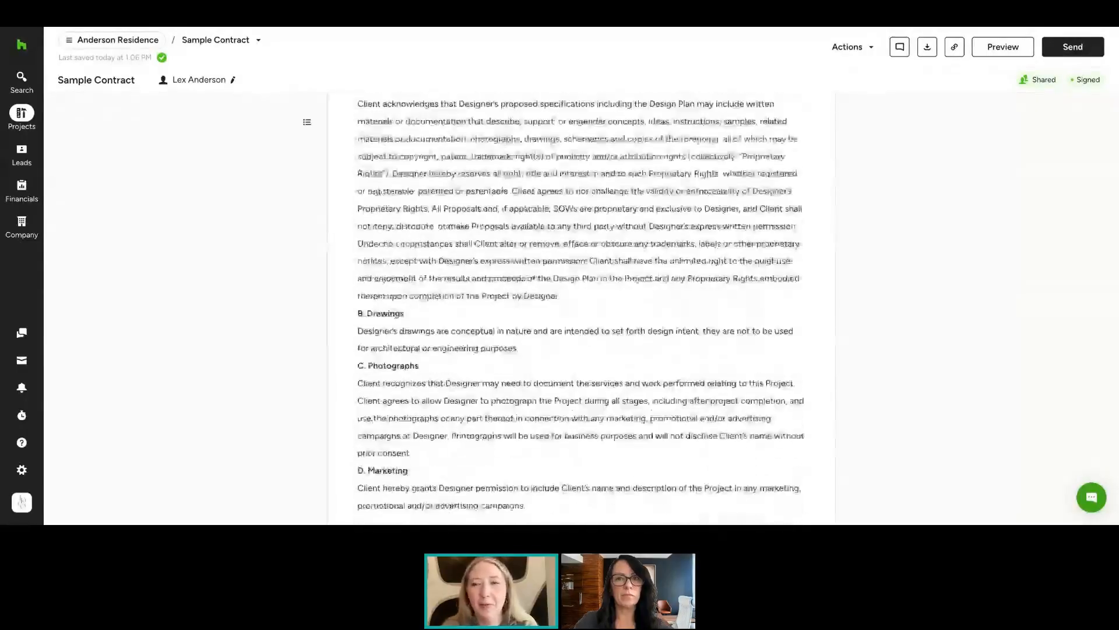
pyautogui.scroll(-9, 581, 309)
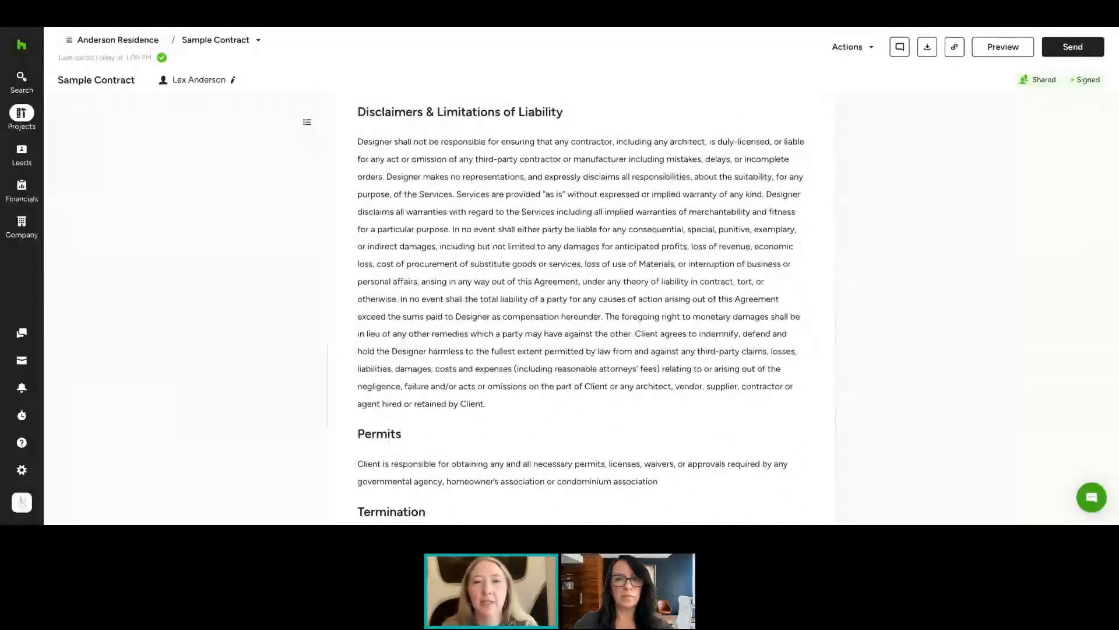
pyautogui.scroll(20, 316, 102)
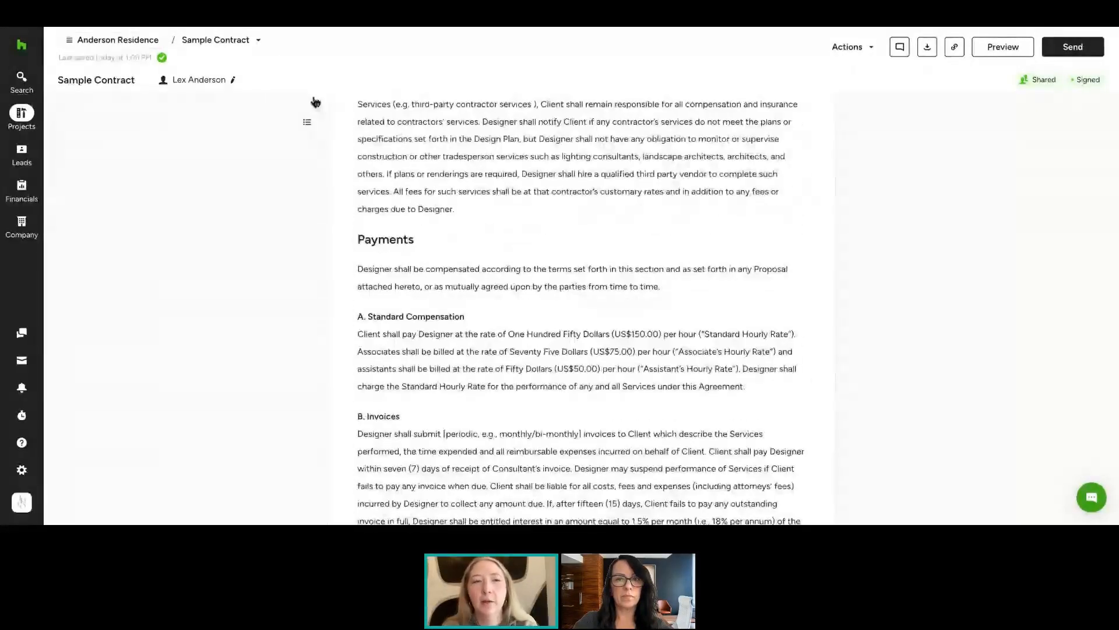
pyautogui.scroll(11, 315, 102)
# Switch to the other Anderson Residence contract containing the Agreement for Interior Design Services
pyautogui.click(259, 40)
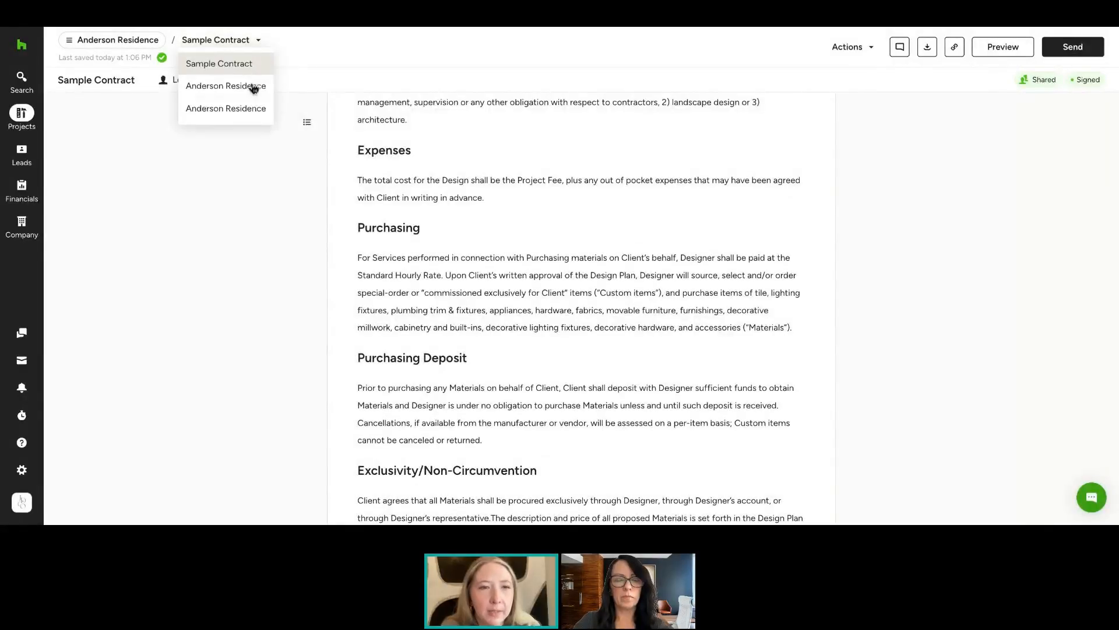
pyautogui.click(240, 91)
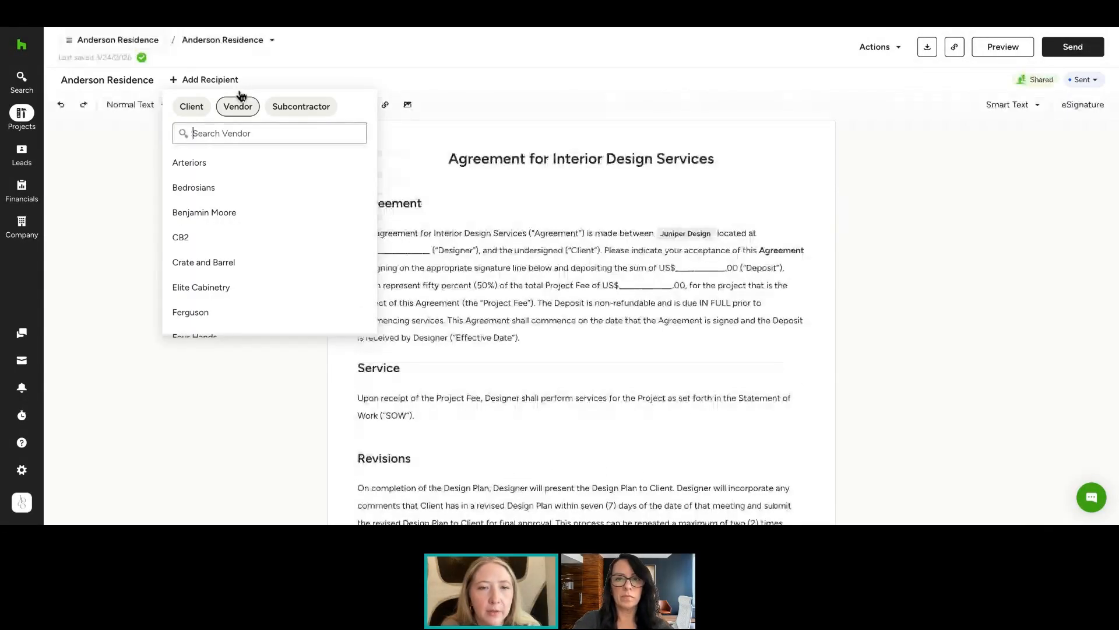
pyautogui.click(510, 200)
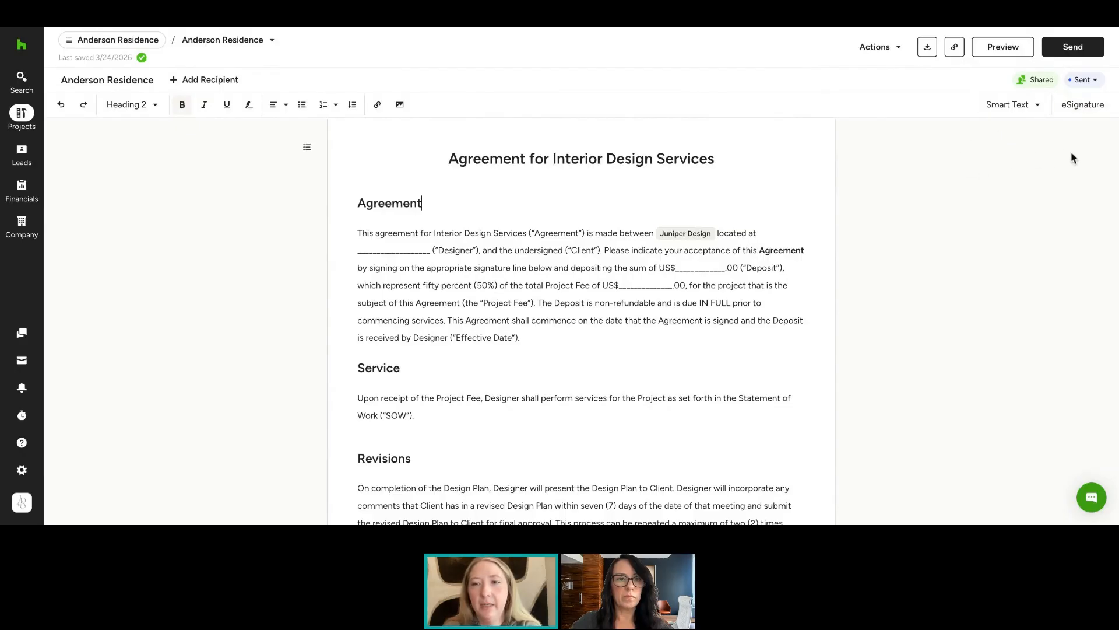
# Replace the blank line before ("Designer") in the Agreement paragraph with the project's Address Line 1 smart text
pyautogui.click(1027, 110)
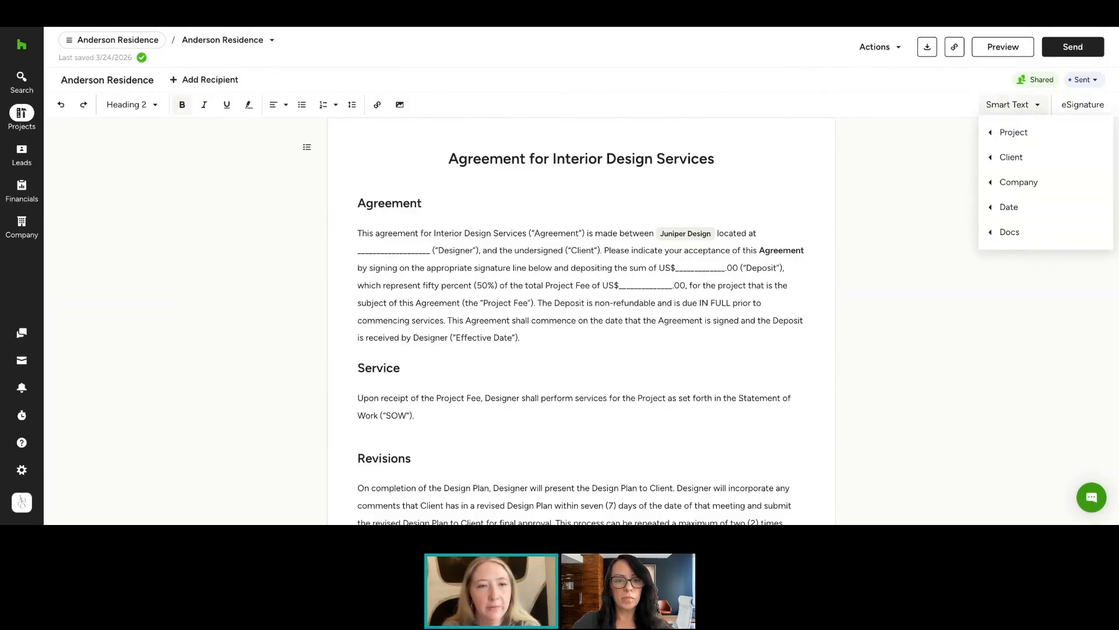
pyautogui.moveTo(1031, 135)
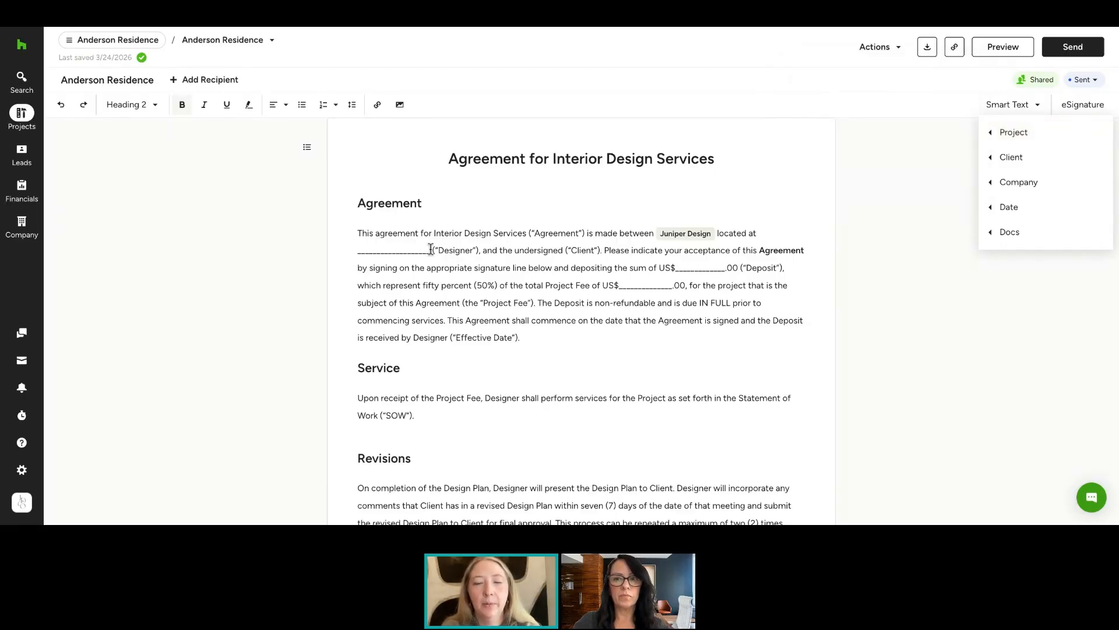
pyautogui.moveTo(431, 250); pyautogui.dragTo(355, 253)
pyautogui.press('BackSpace')
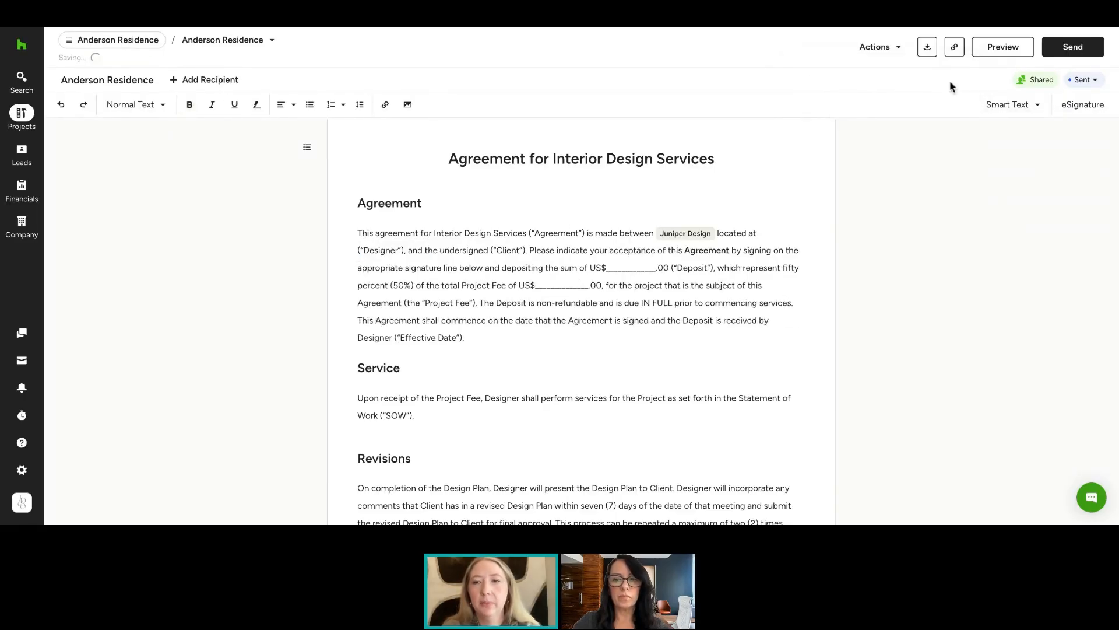
pyautogui.click(1008, 105)
pyautogui.moveTo(1015, 134)
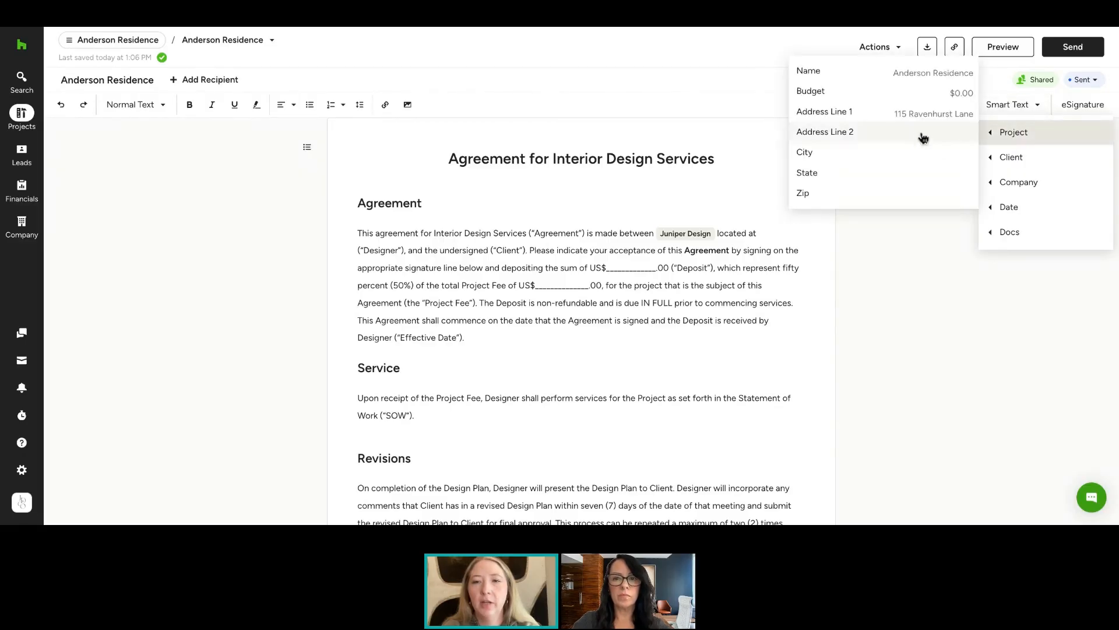
pyautogui.click(906, 115)
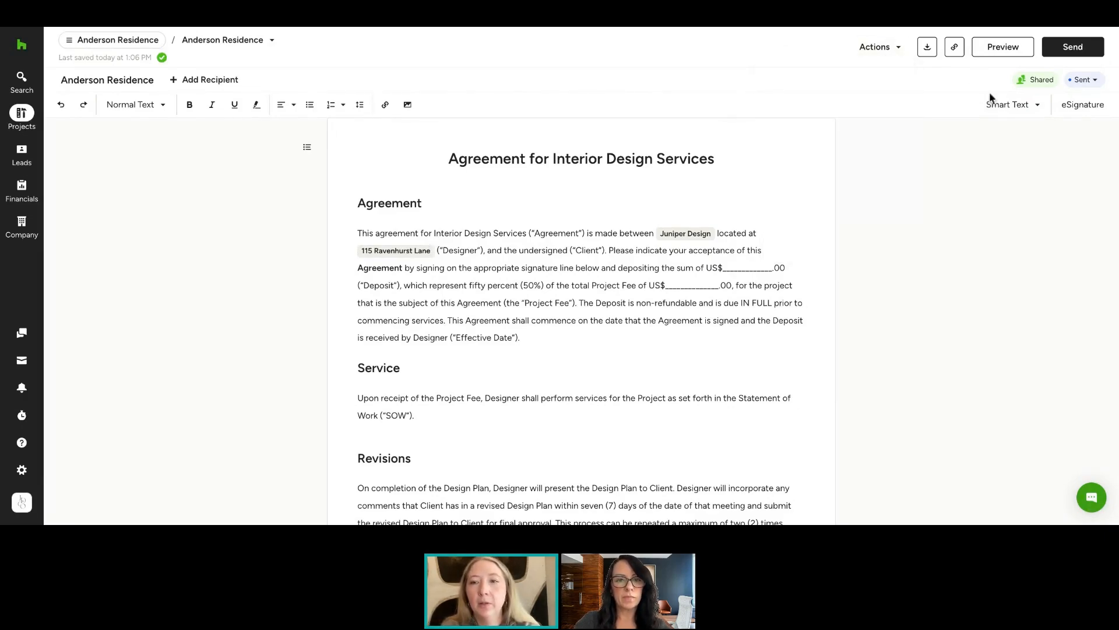
# Browse the Smart Text Date and Docs options
pyautogui.click(999, 104)
pyautogui.moveTo(1028, 192)
pyautogui.moveTo(1017, 170)
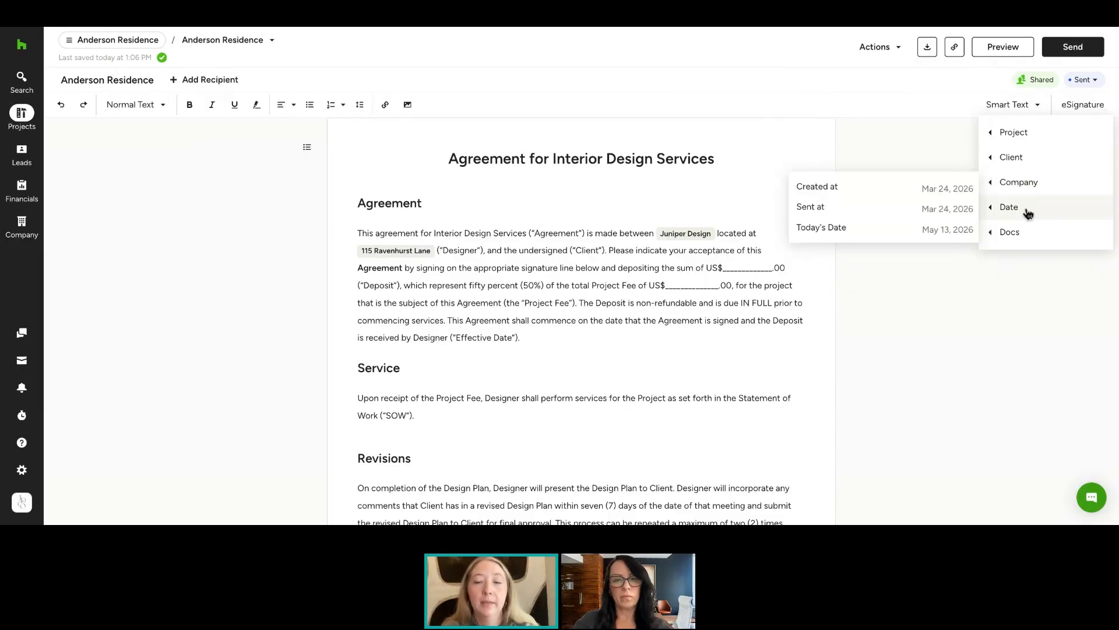
pyautogui.moveTo(1026, 239)
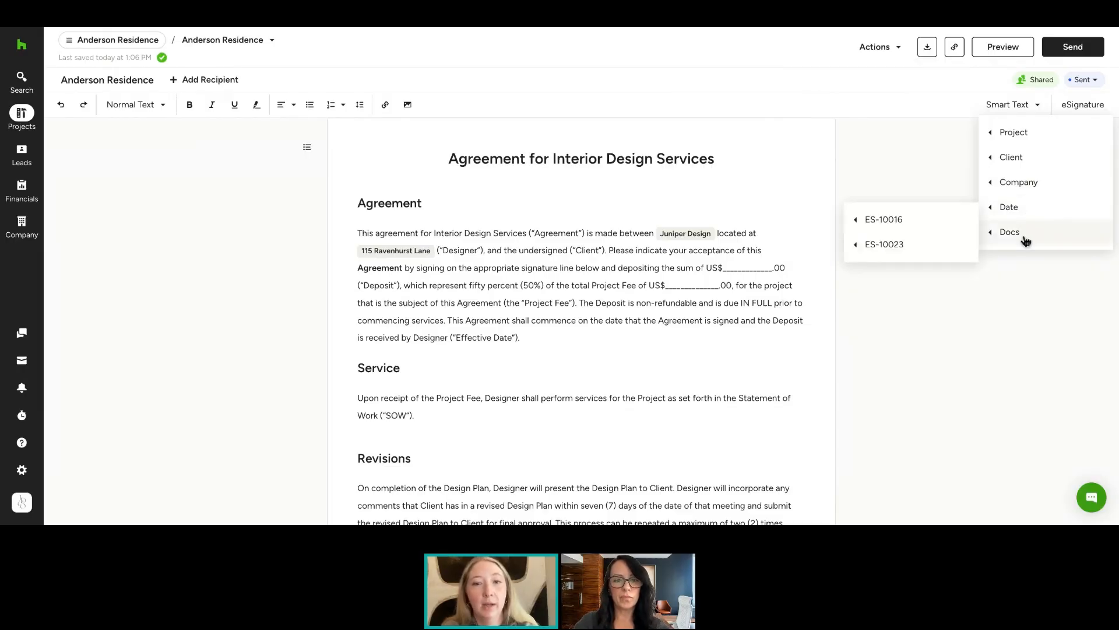
pyautogui.moveTo(928, 228)
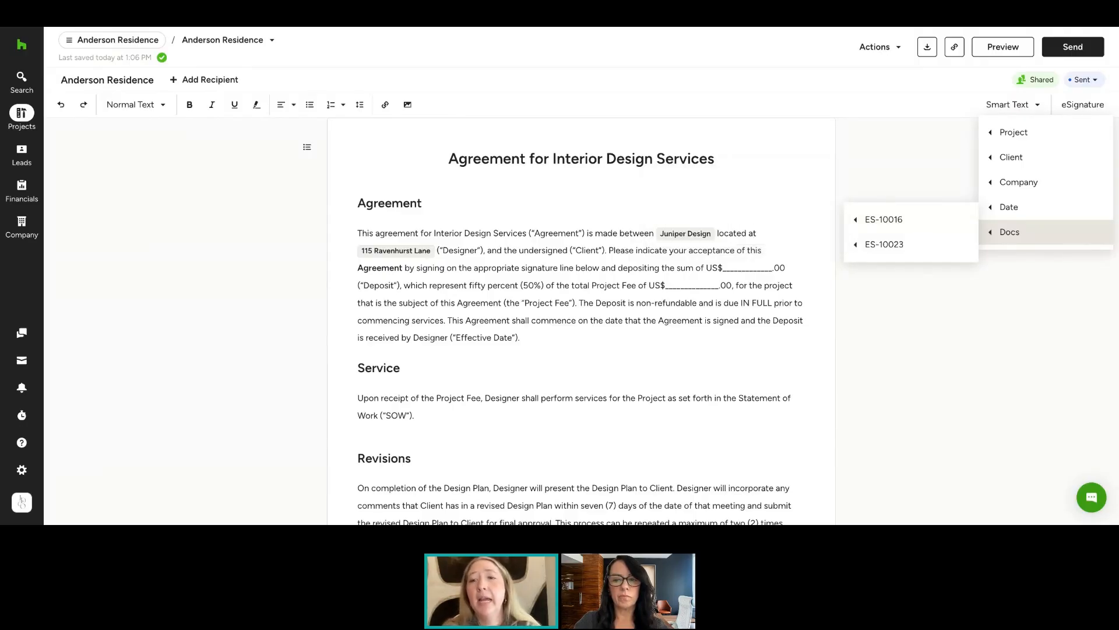
# Insert Client Initials and Company Initials eSignature fields on a new line after the Service paragraph
pyautogui.click(1084, 106)
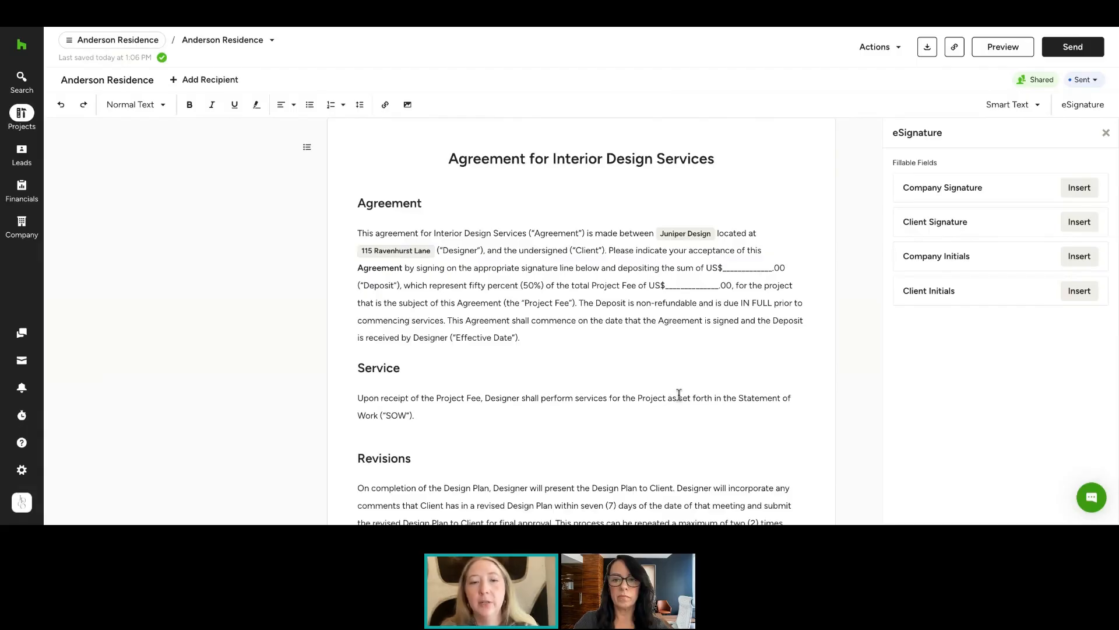
pyautogui.click(1079, 291)
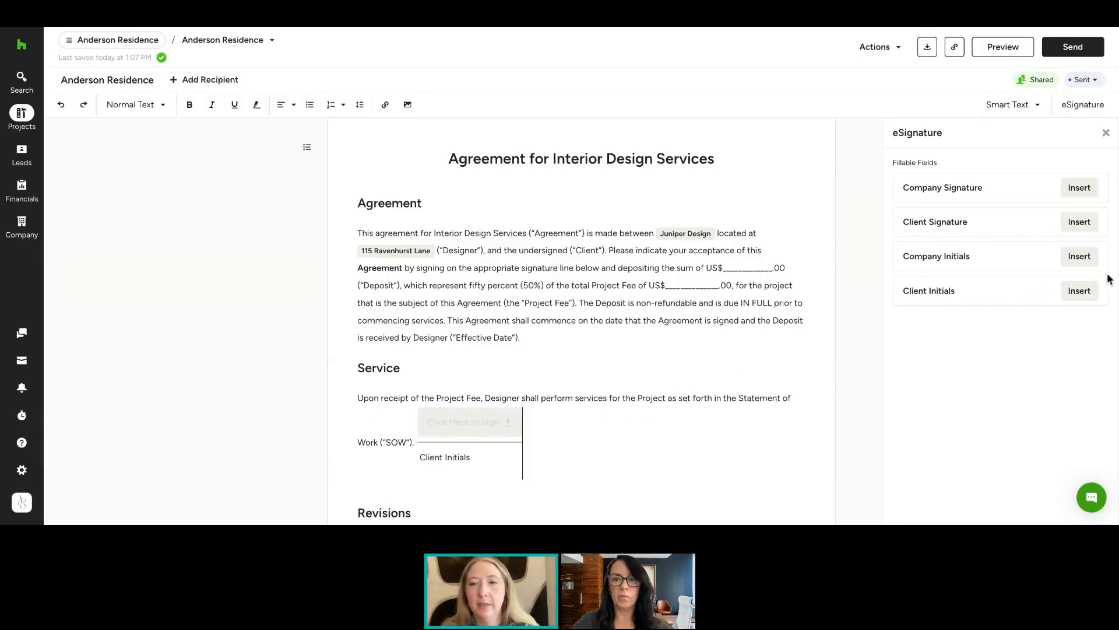
pyautogui.click(1079, 256)
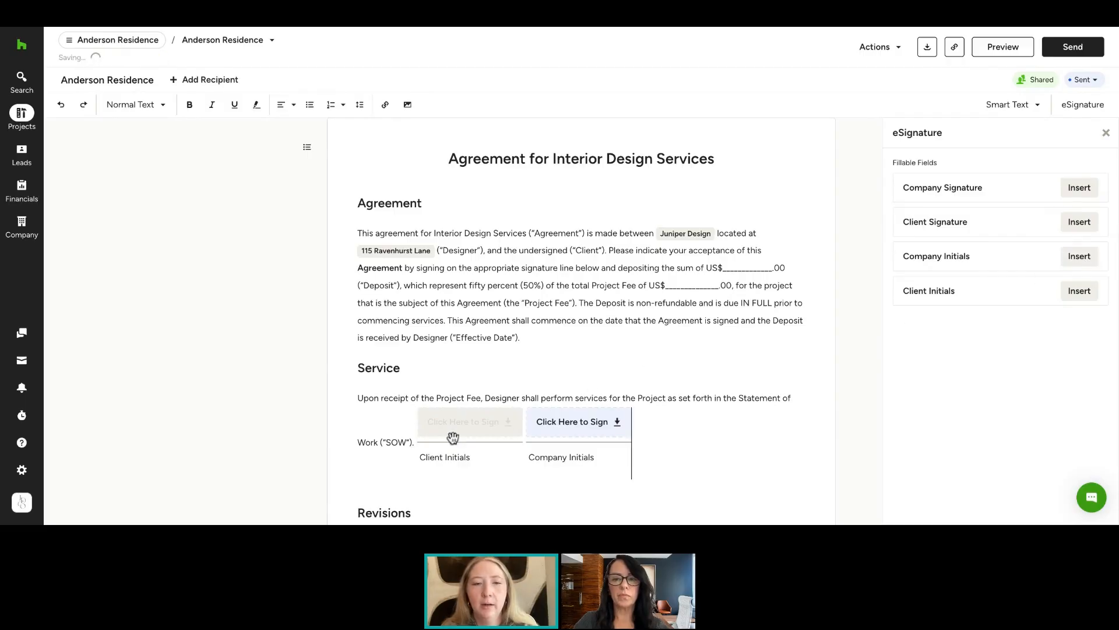
pyautogui.click(410, 442)
pyautogui.press('Return')
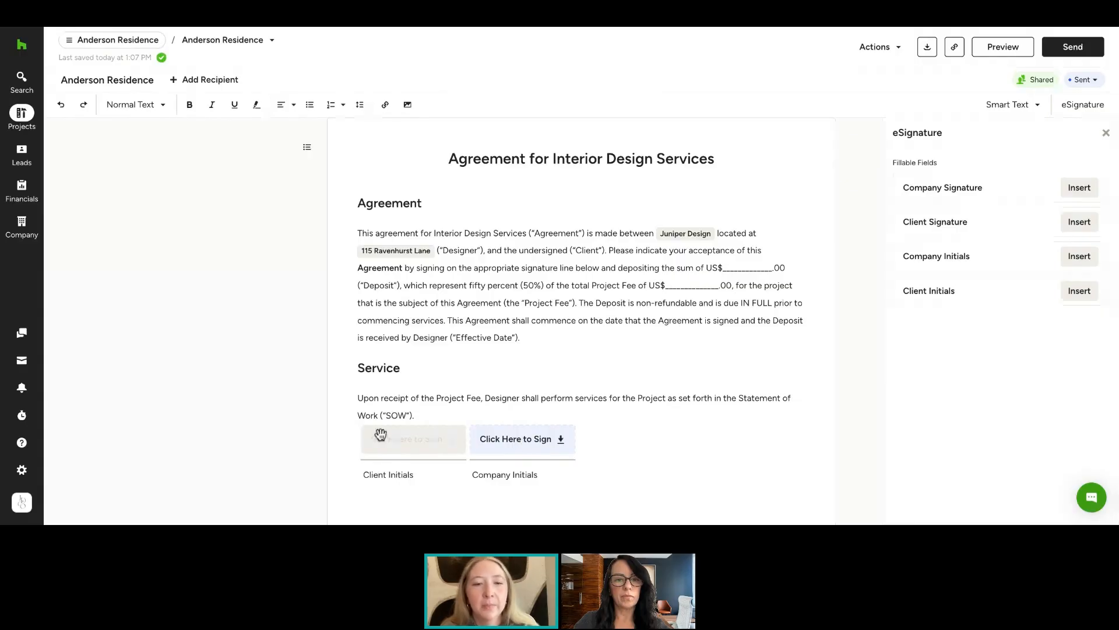
pyautogui.scroll(-20, 472, 461)
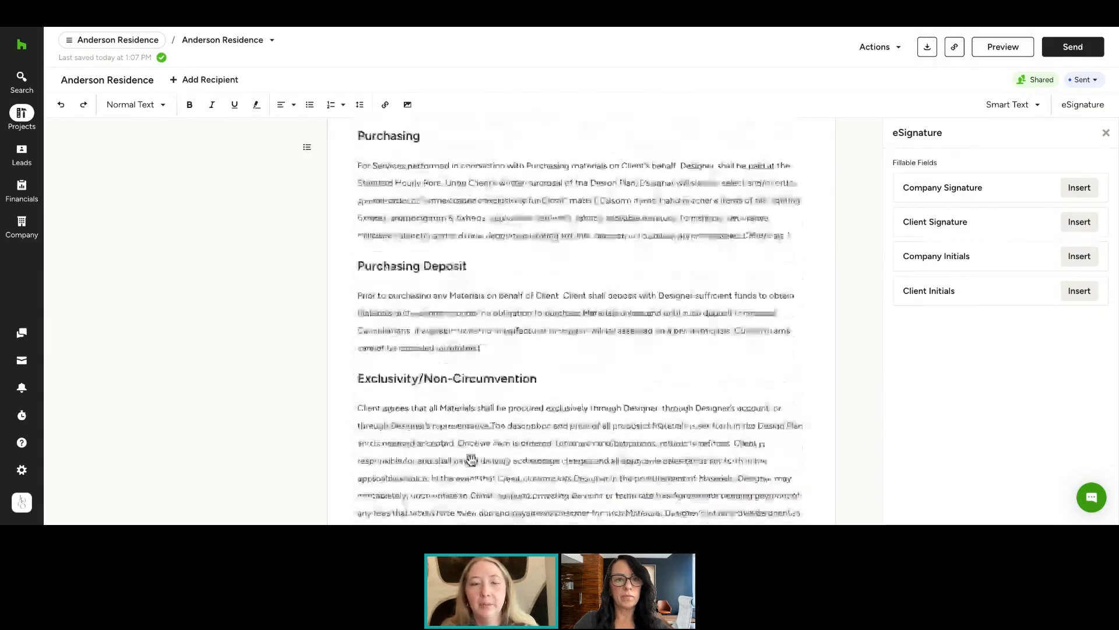
# Review the end of the contract and the contract's available actions, closing the eSignature panel
pyautogui.scroll(-20, 484, 203)
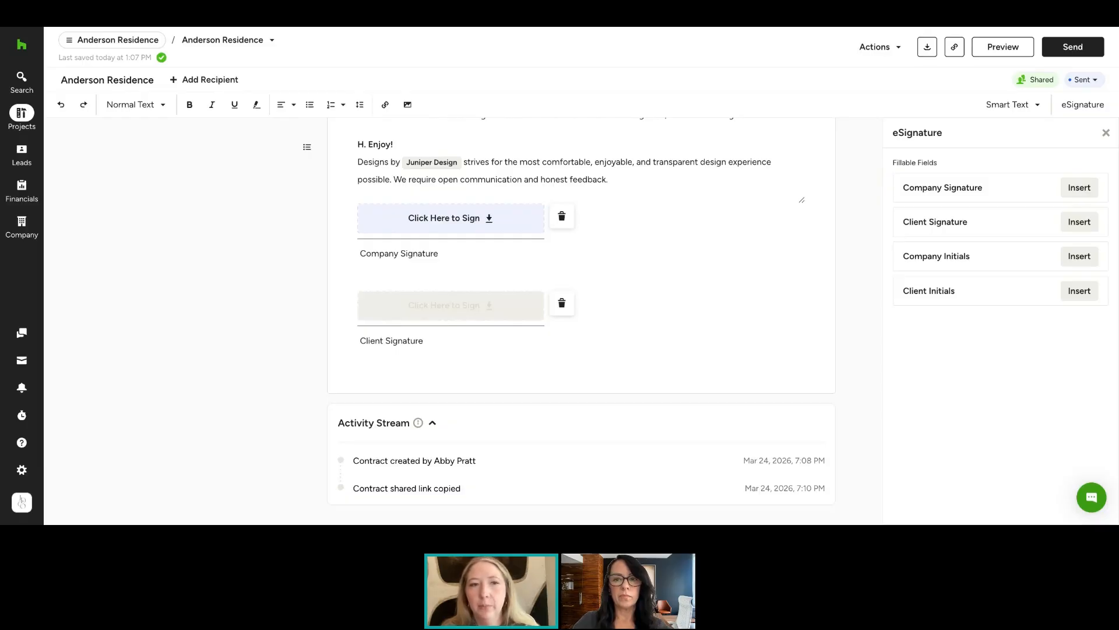
pyautogui.click(903, 52)
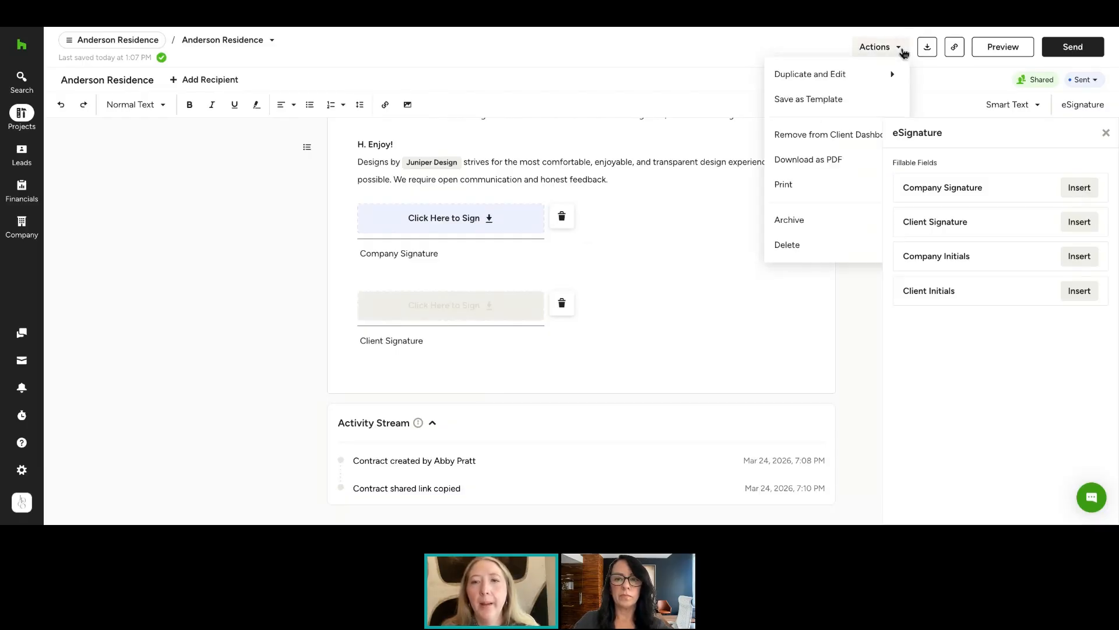
pyautogui.click(1106, 133)
pyautogui.click(897, 46)
pyautogui.moveTo(871, 74)
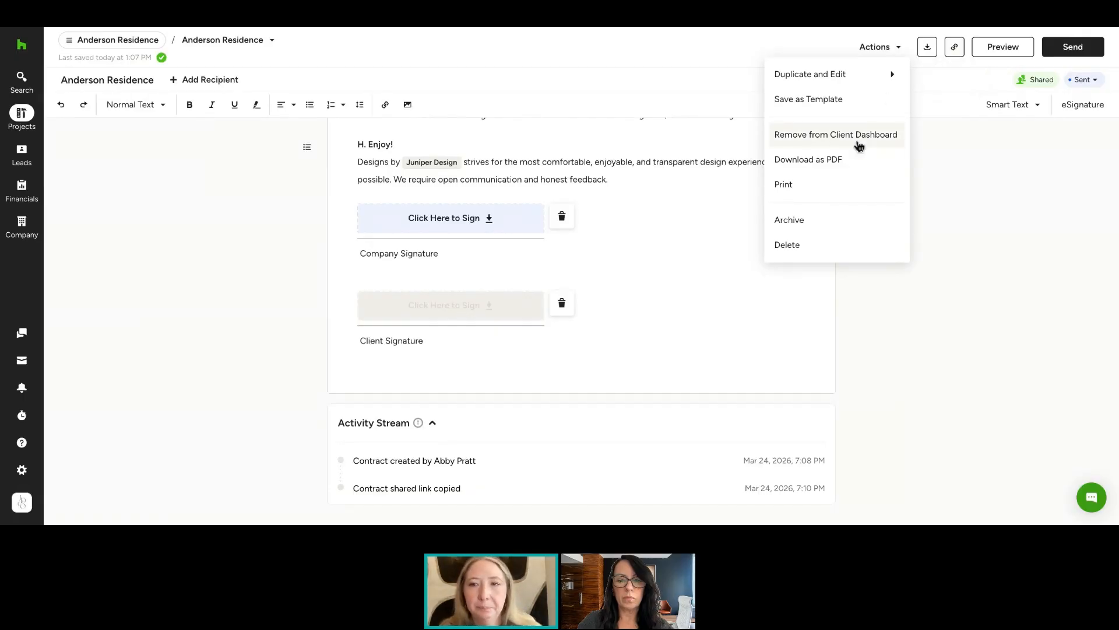
pyautogui.click(992, 144)
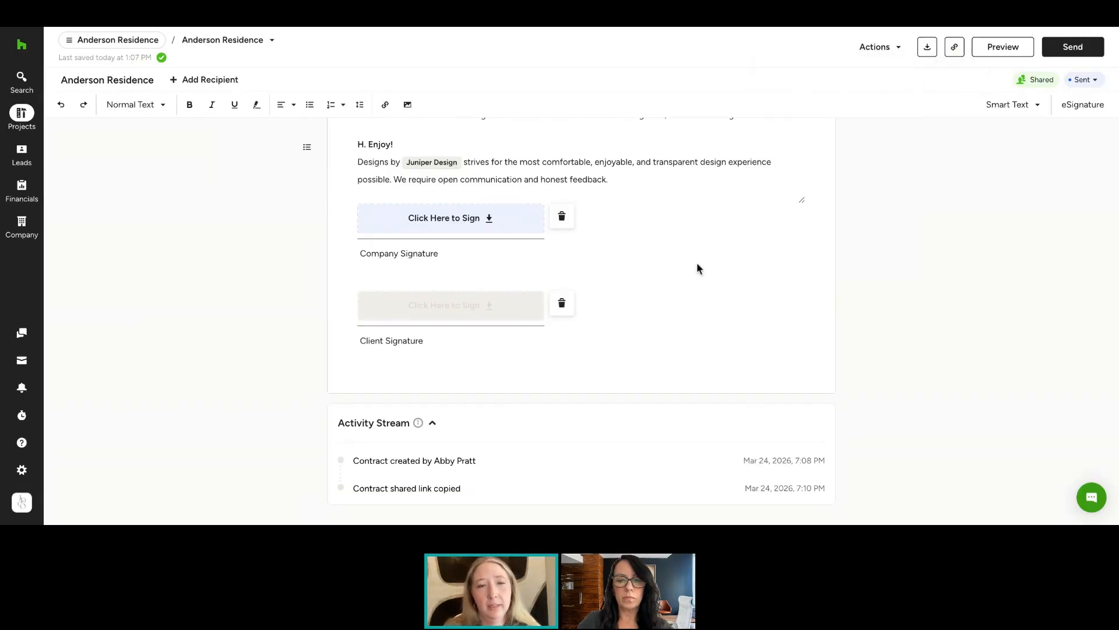
# Preview the finished contract and scroll through its sections and initials fields
pyautogui.scroll(20, 697, 268)
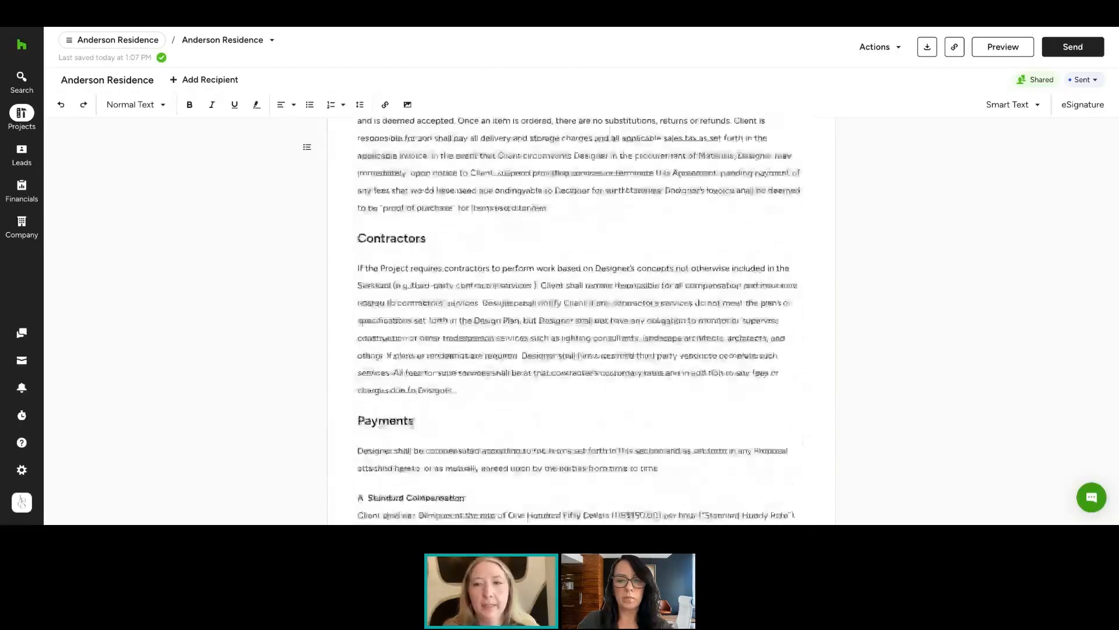
pyautogui.scroll(10, 580, 292)
pyautogui.click(1003, 47)
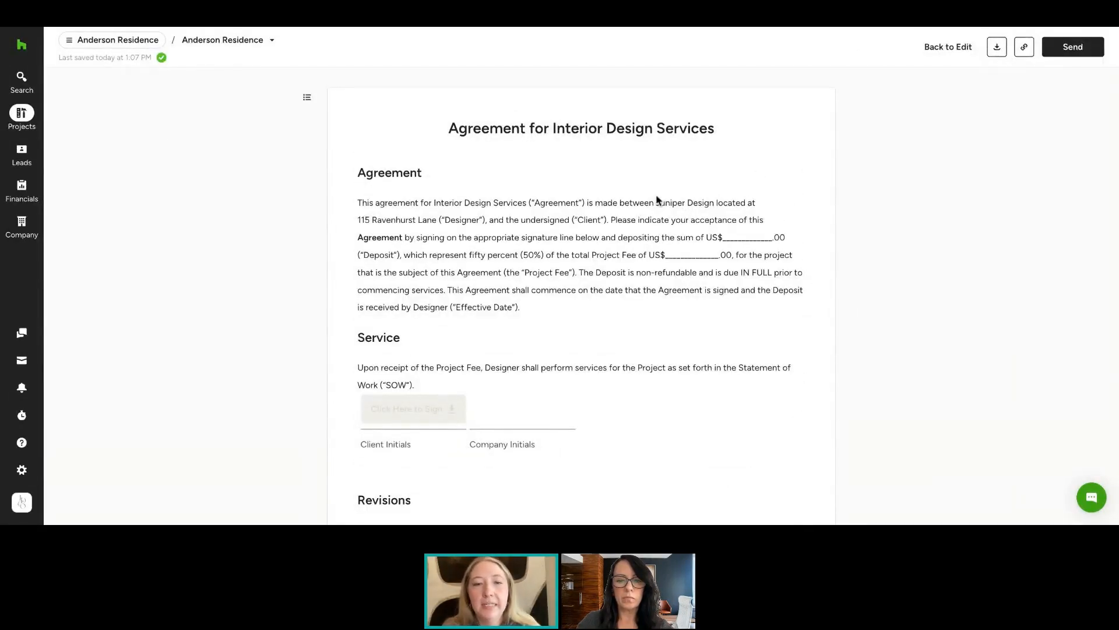
pyautogui.scroll(-10, 581, 298)
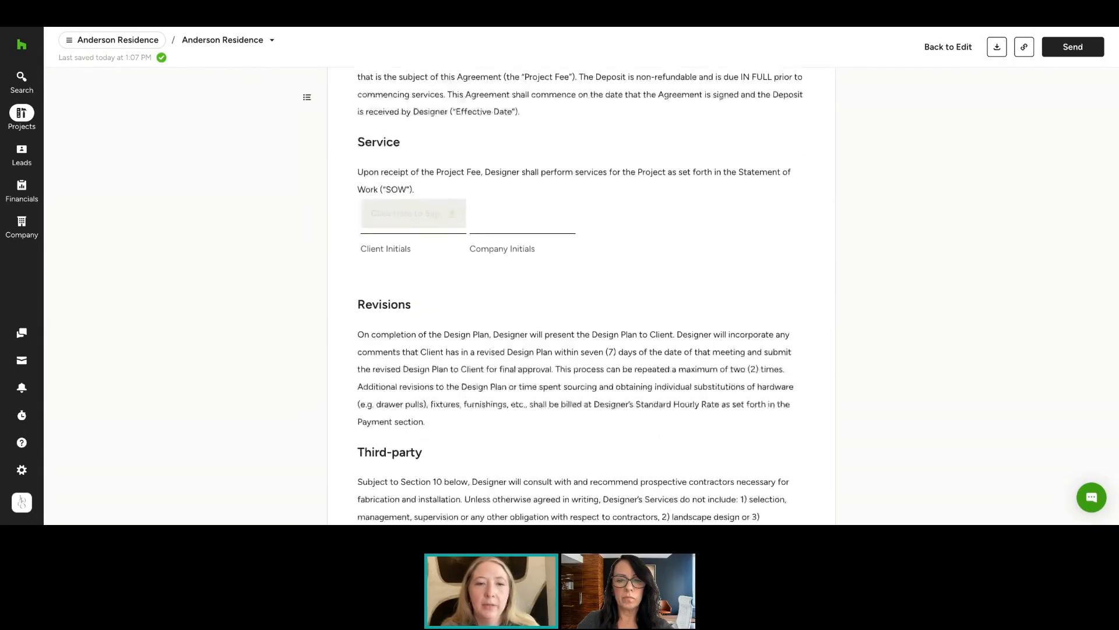
pyautogui.scroll(6, 485, 128)
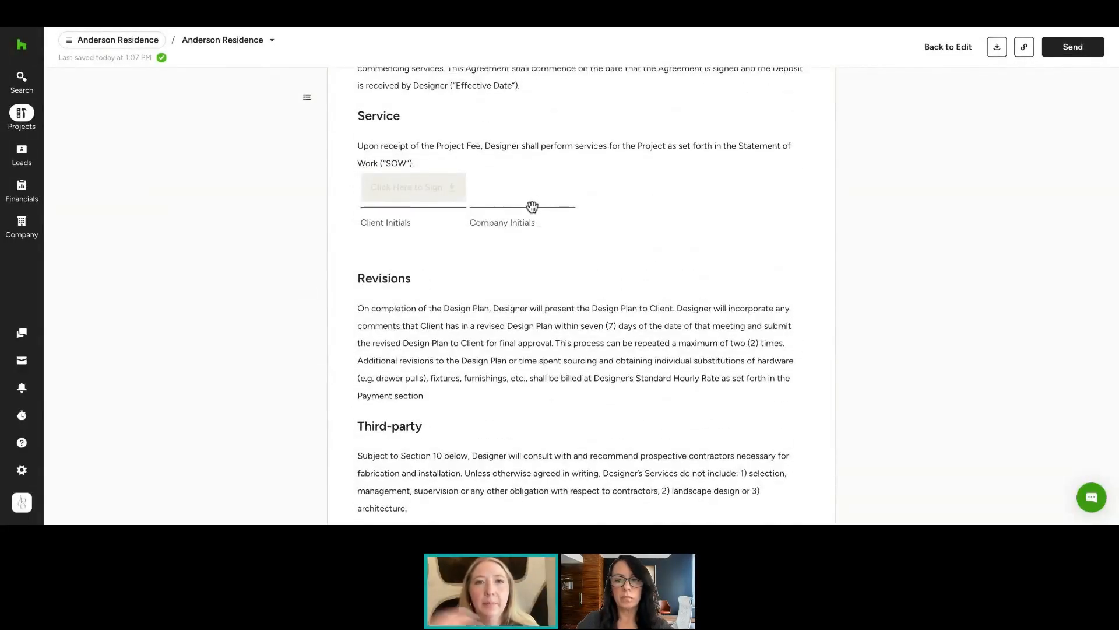
pyautogui.scroll(-8, 533, 207)
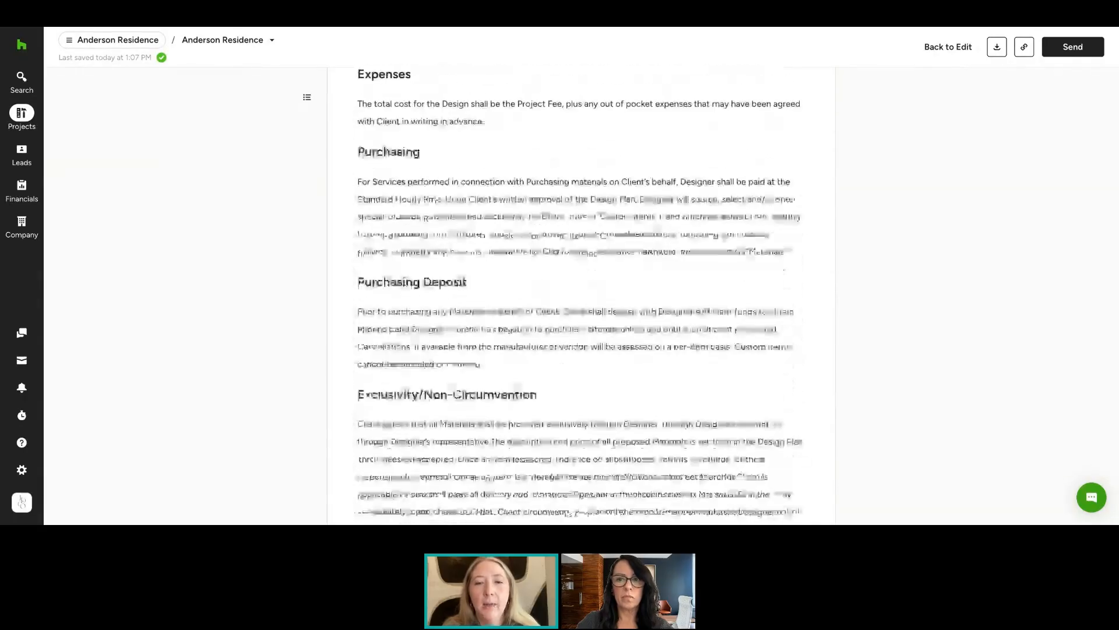
pyautogui.scroll(-15, 581, 297)
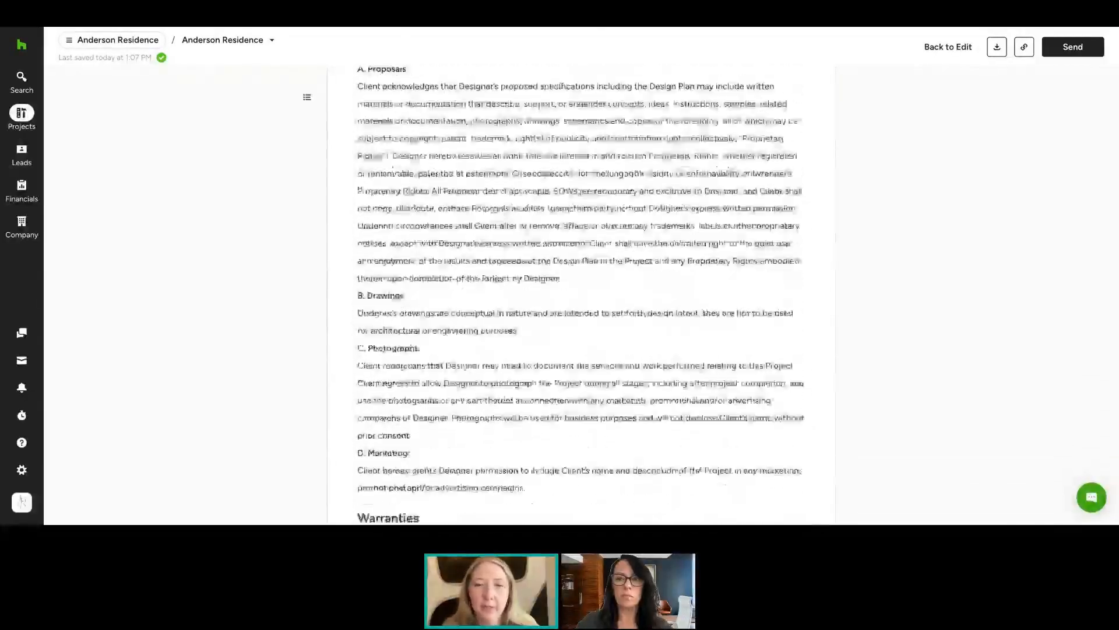
pyautogui.scroll(8, 581, 297)
pyautogui.scroll(15, 581, 298)
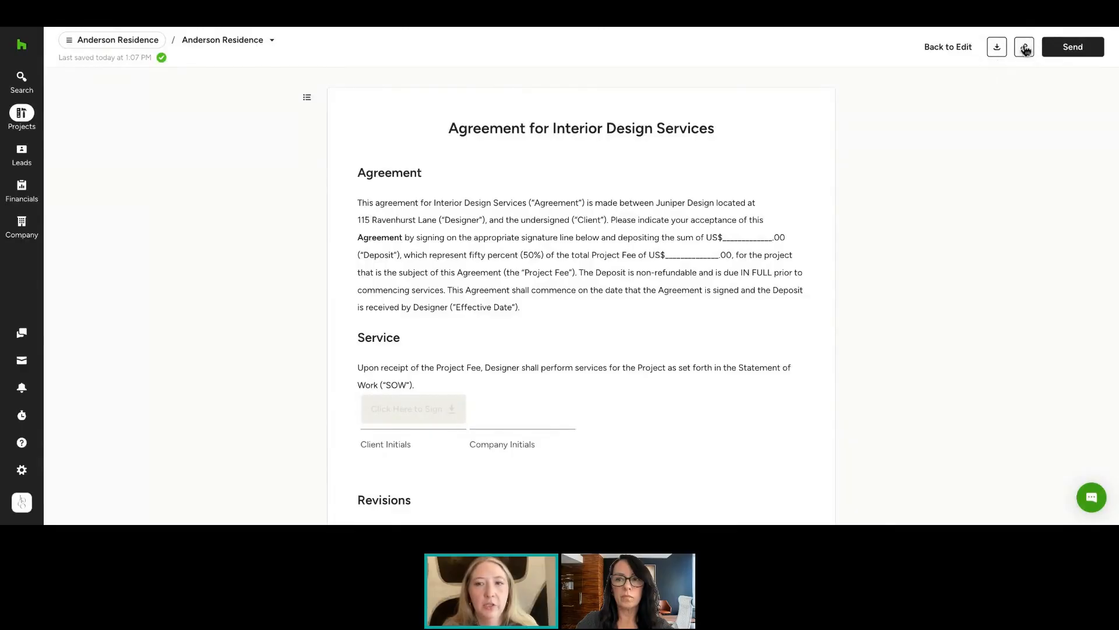
# Open the Send Contract dialog without sending, close it, and return to editing the contract
pyautogui.click(1073, 49)
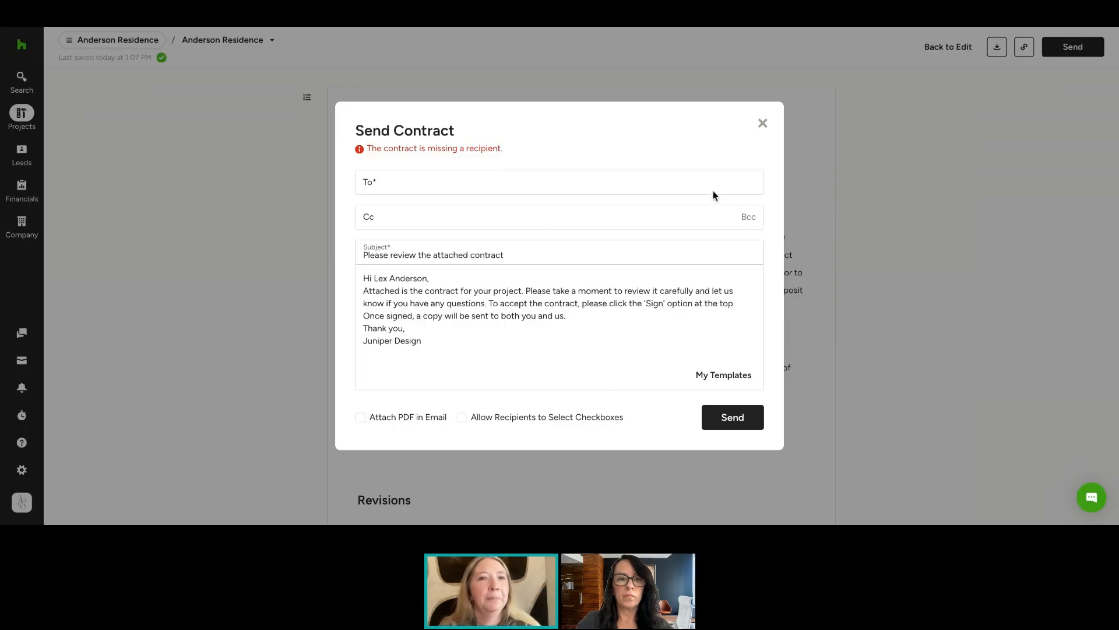
pyautogui.click(764, 125)
pyautogui.click(950, 45)
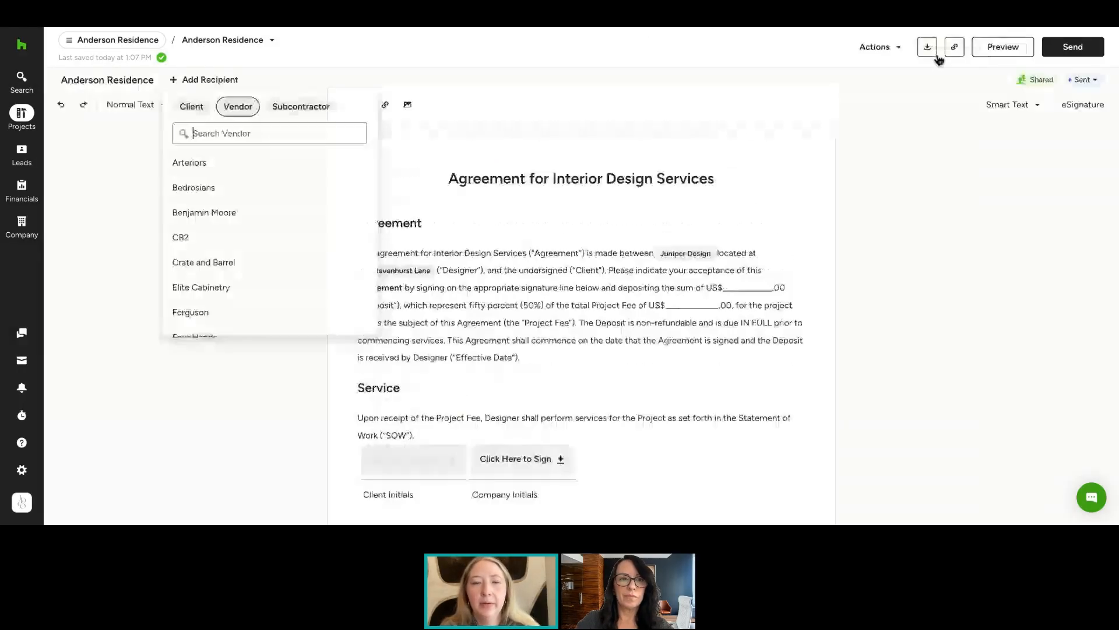
pyautogui.click(428, 50)
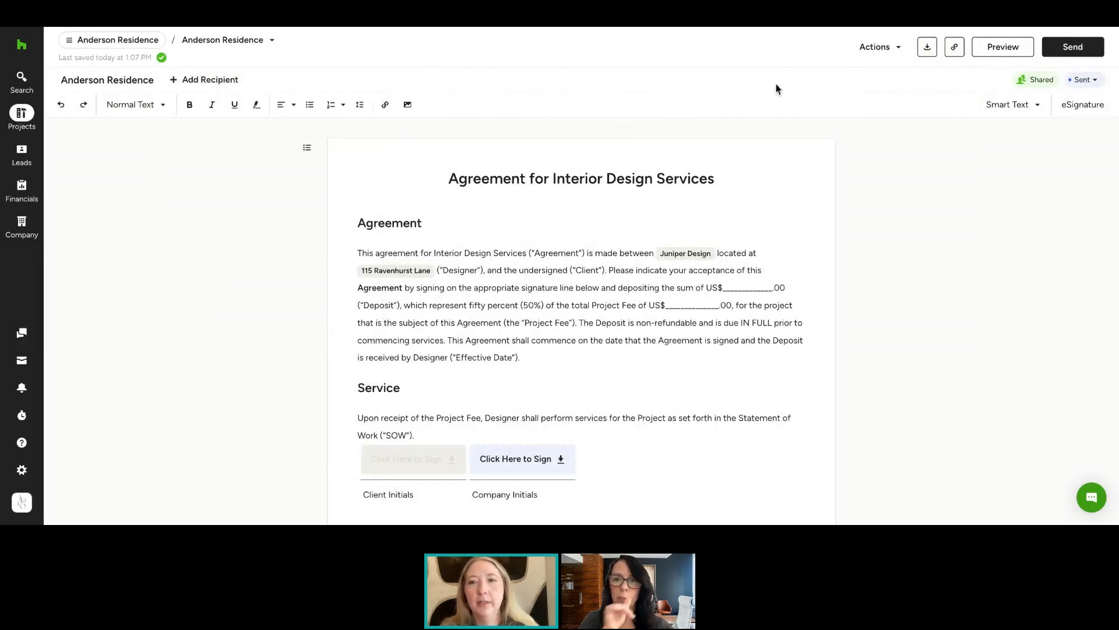
# Switch through the project's contracts to the draft Anderson Residence contract with the General Conditions heading
pyautogui.click(893, 53)
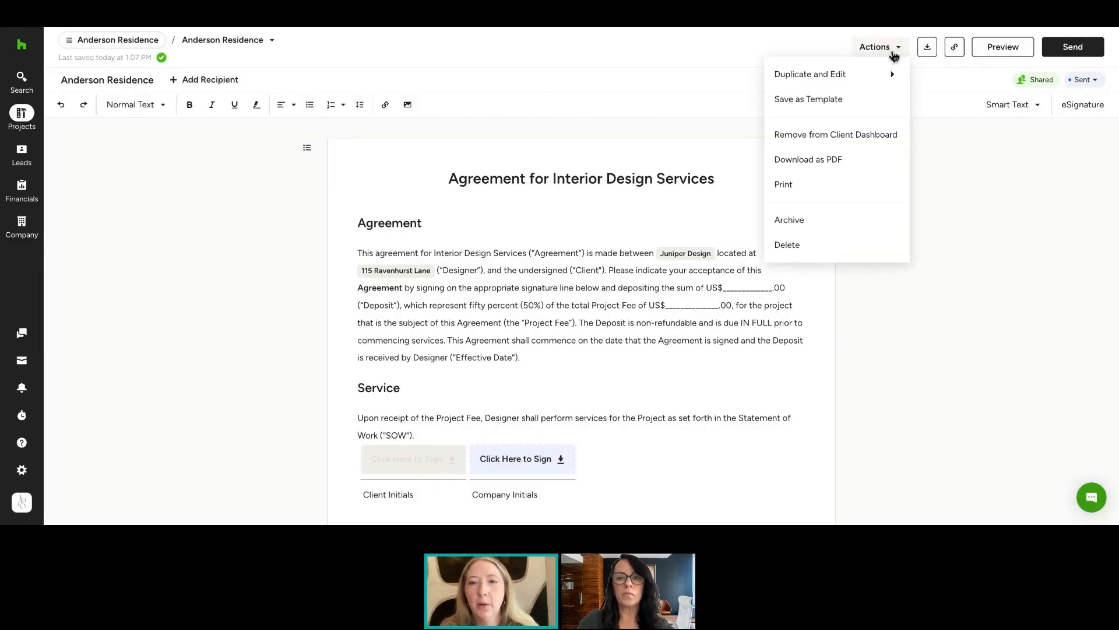
pyautogui.click(924, 68)
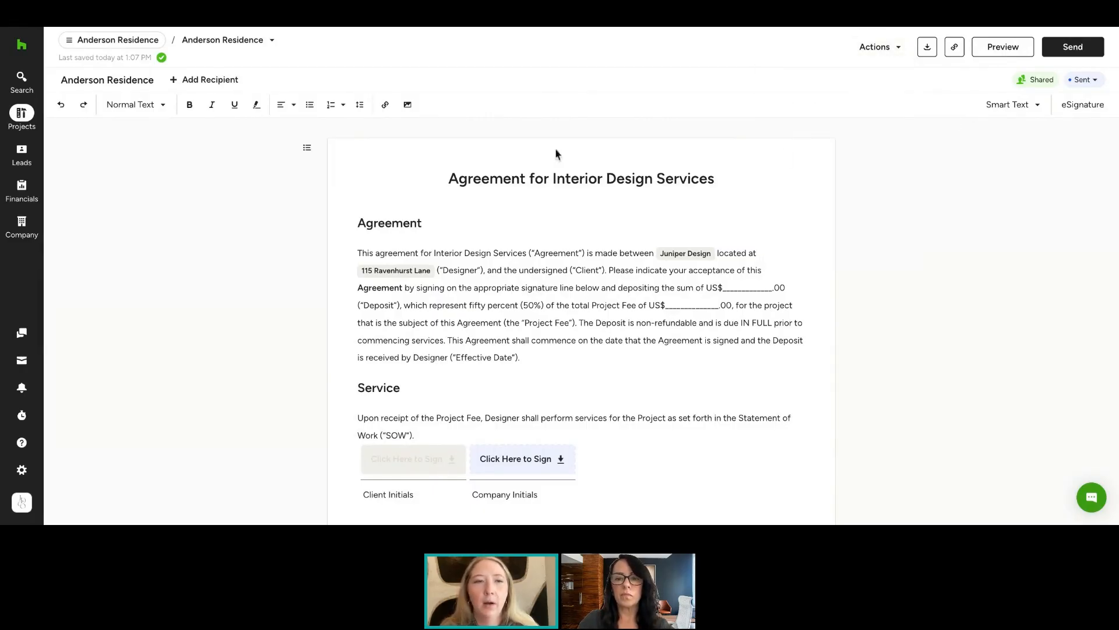
pyautogui.click(269, 43)
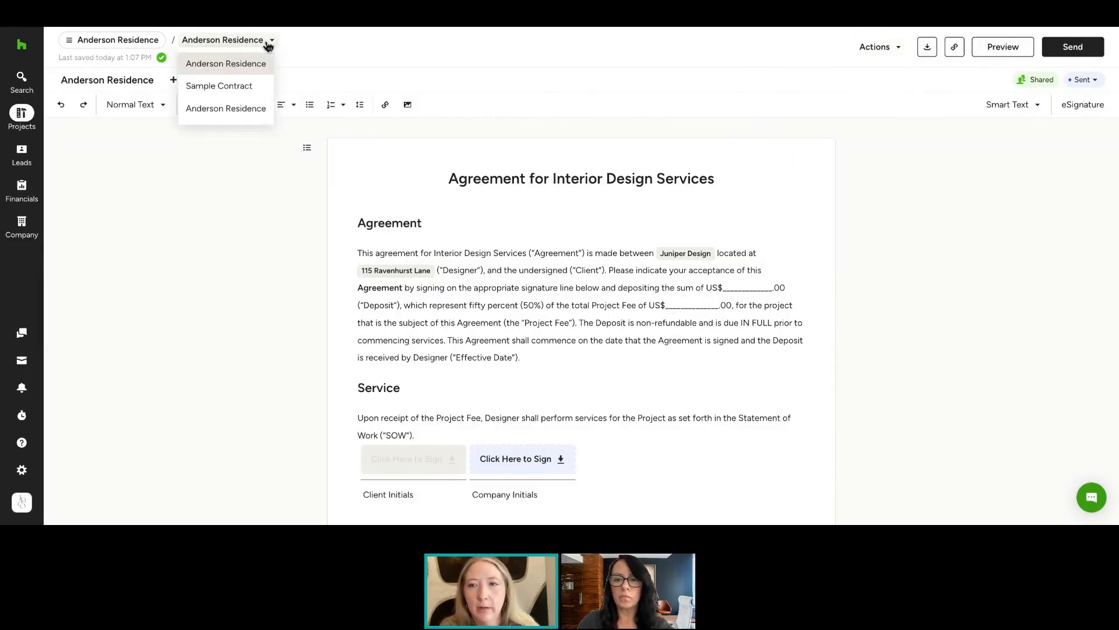
pyautogui.click(251, 88)
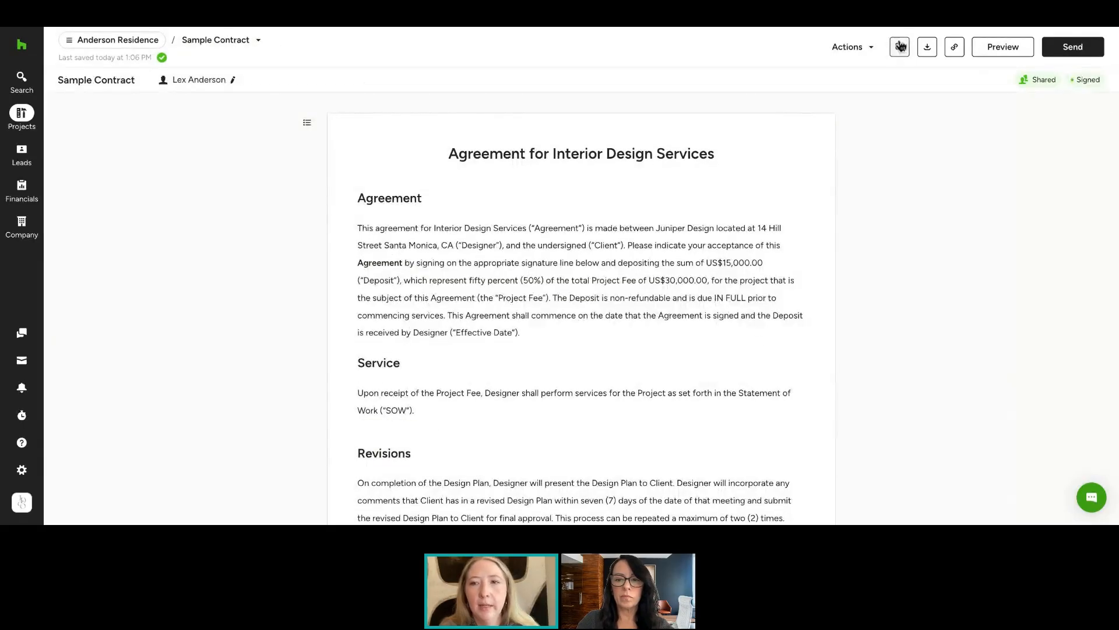
pyautogui.click(230, 41)
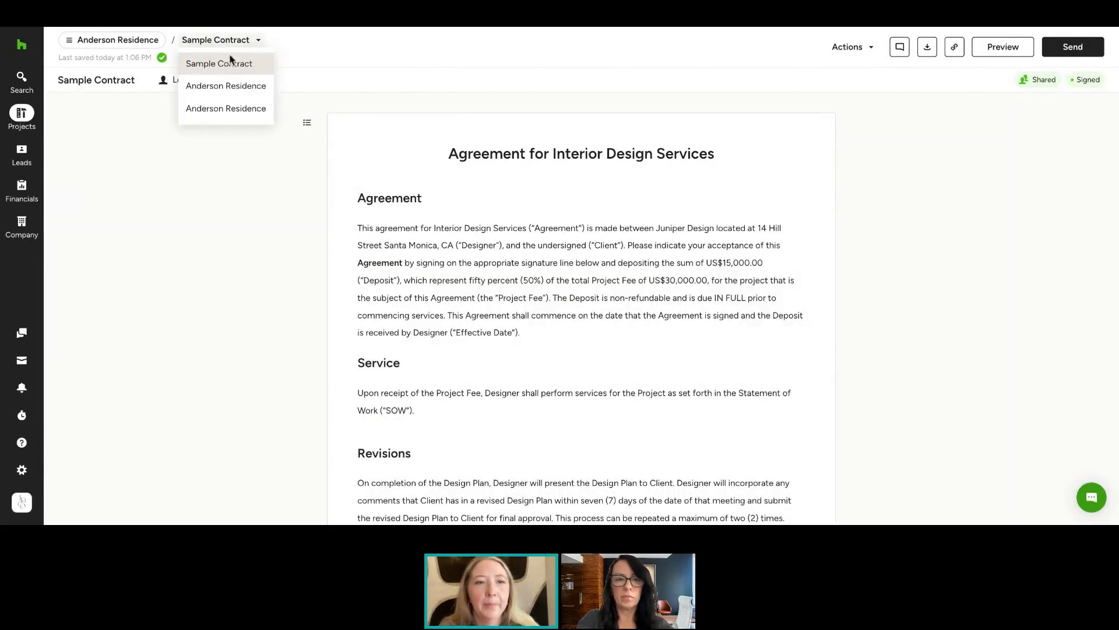
pyautogui.click(243, 106)
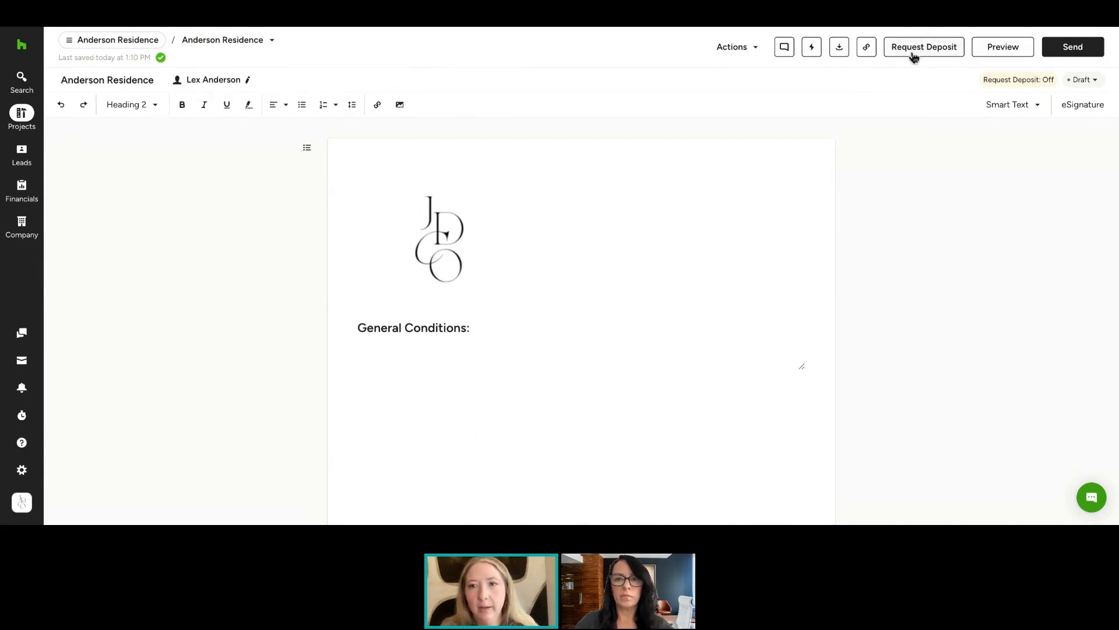
# Start a deposit request for this contract with an amount of 10,000 due May 29, 2026
pyautogui.click(931, 49)
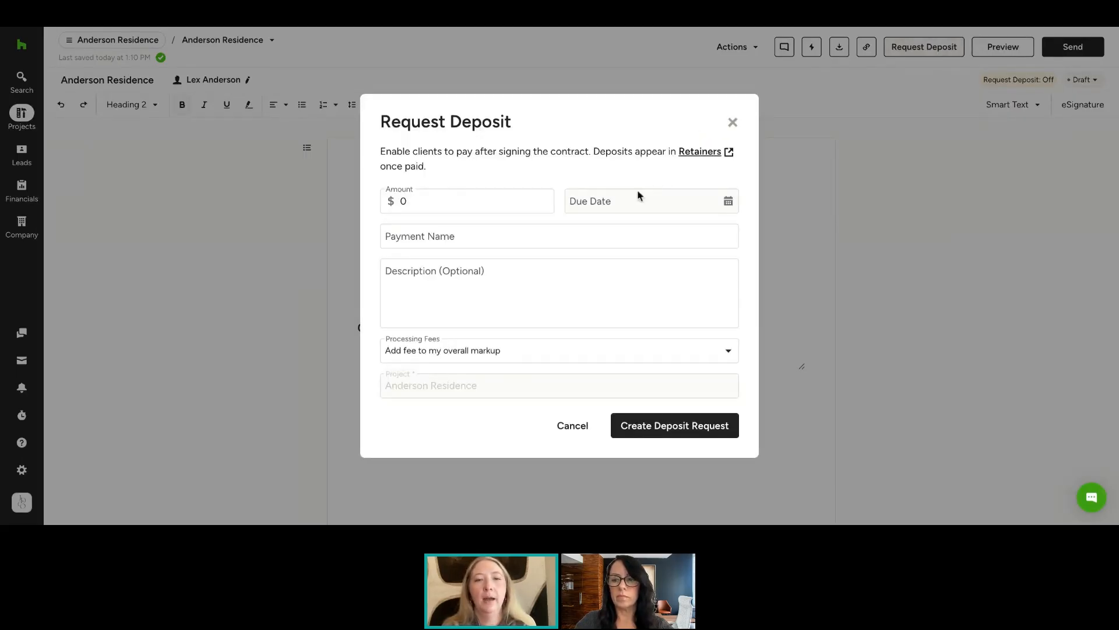
pyautogui.click(478, 194)
pyautogui.press('BackSpace')
pyautogui.write('10000')
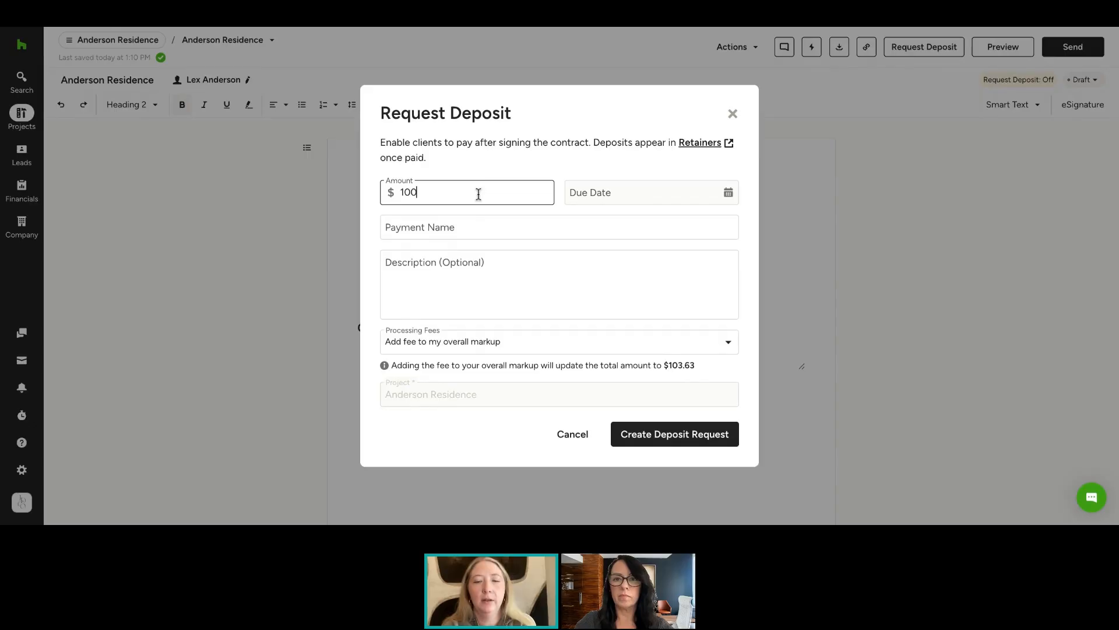
pyautogui.click(589, 195)
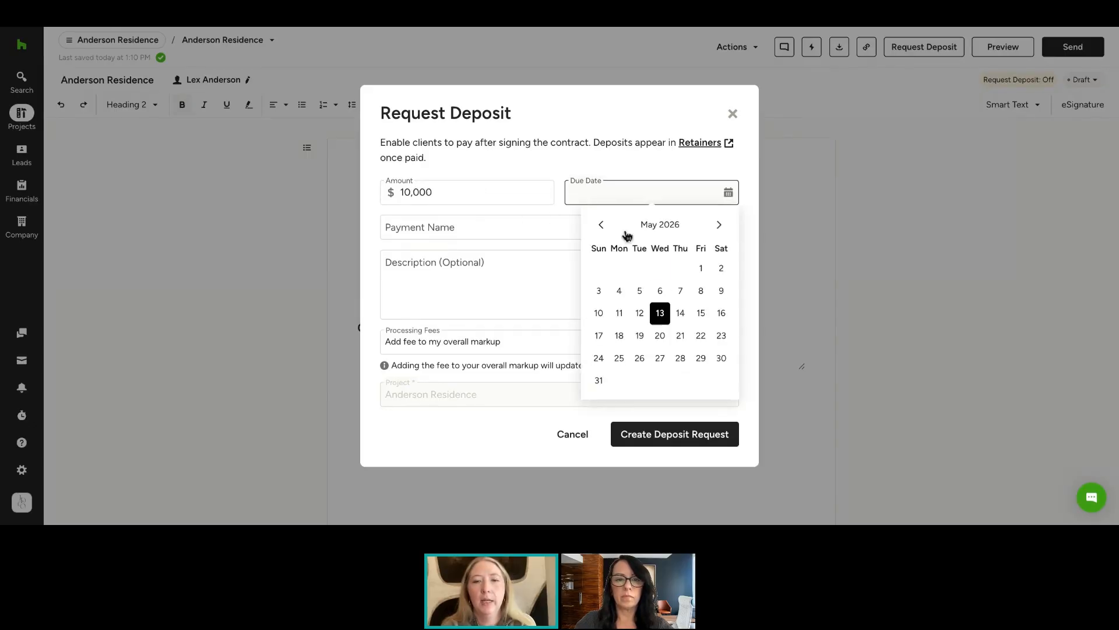
pyautogui.click(702, 358)
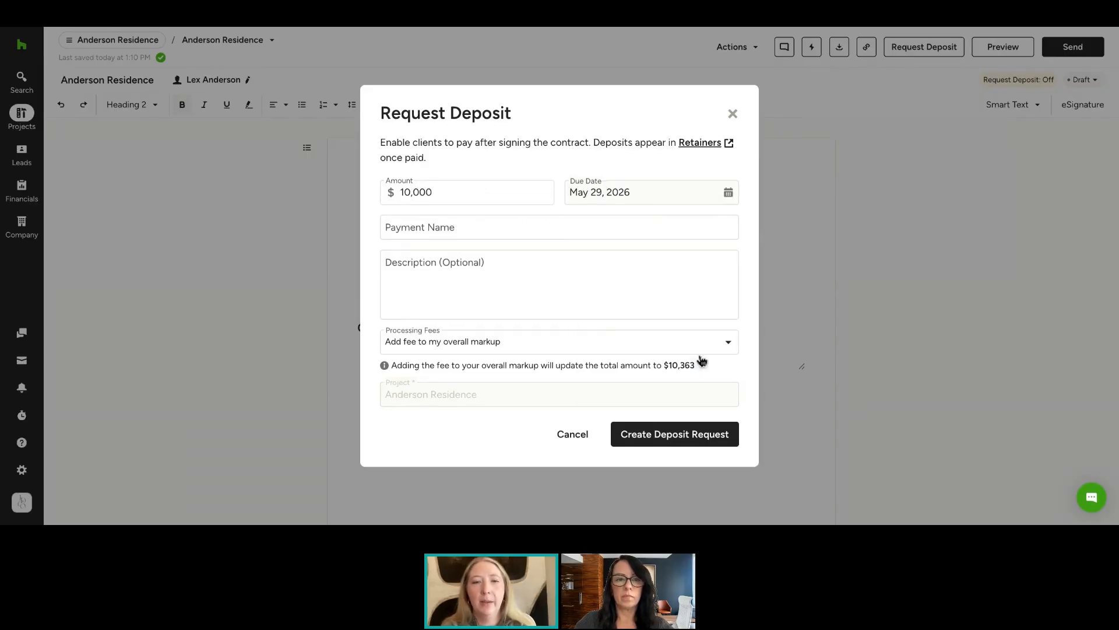
# Name the deposit Retainer Request, set processing fees to Client pays fee during processing, and create the request
pyautogui.click(524, 233)
pyautogui.write('Retainer')
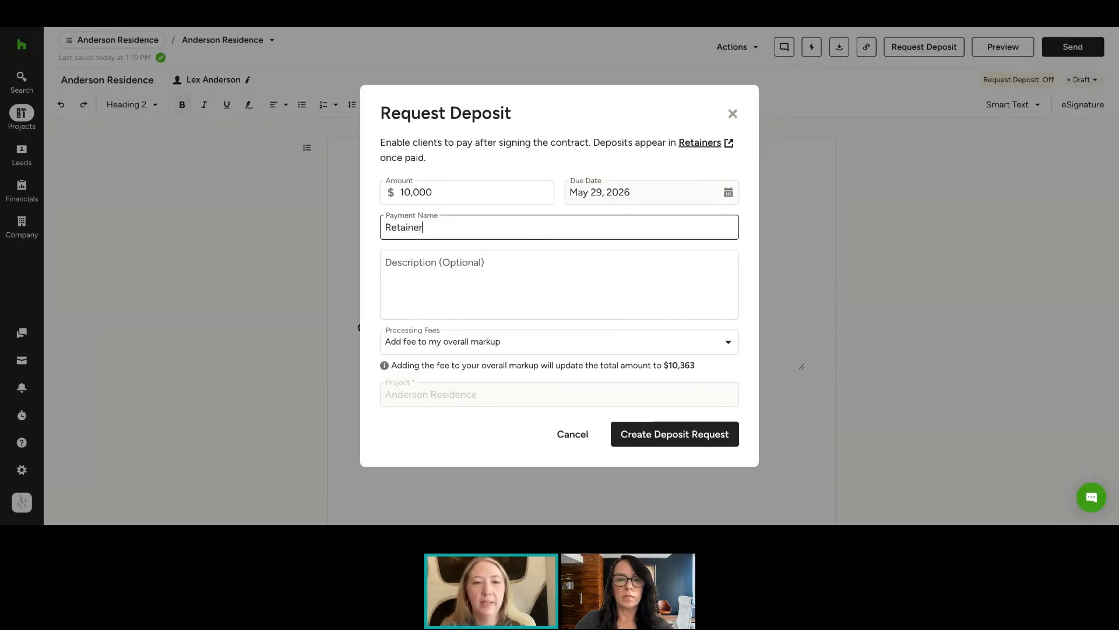
pyautogui.write(' Request')
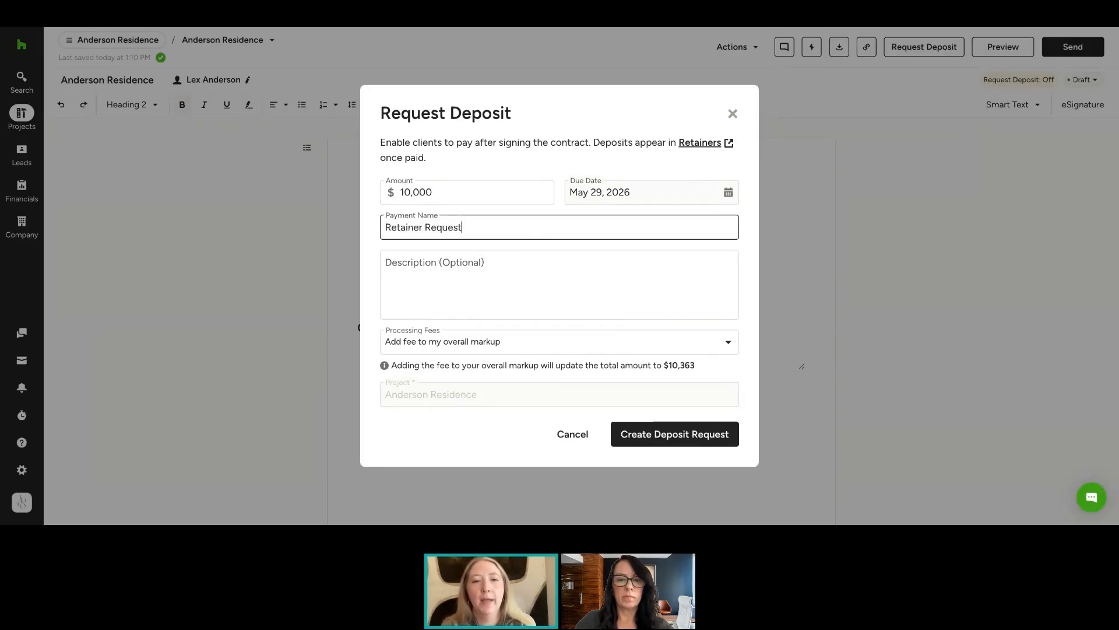
pyautogui.click(472, 292)
pyautogui.click(496, 338)
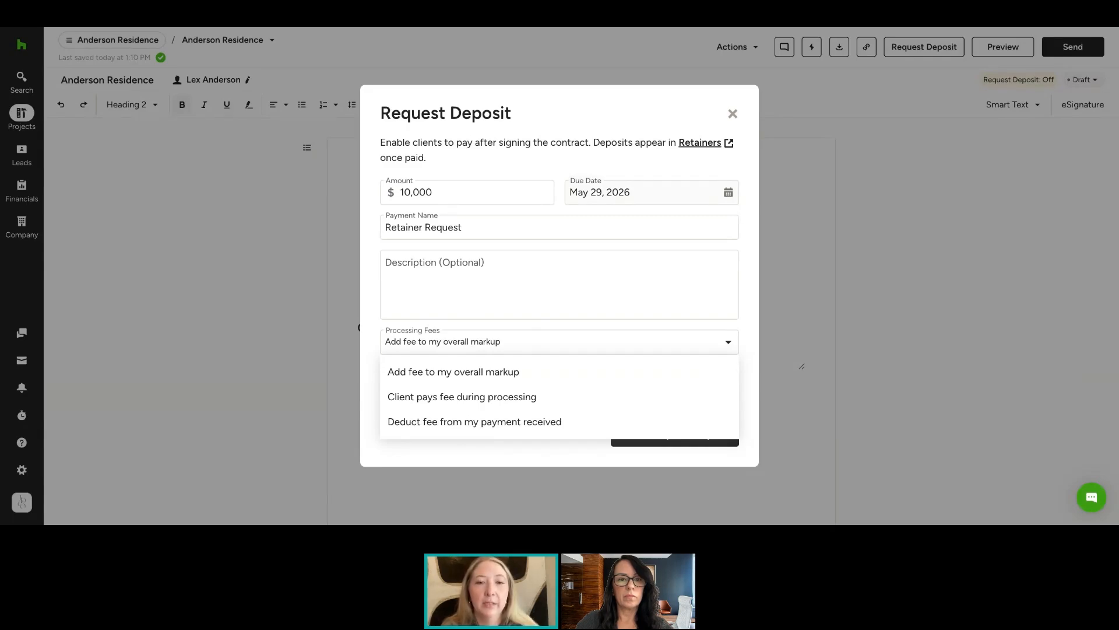
pyautogui.click(517, 397)
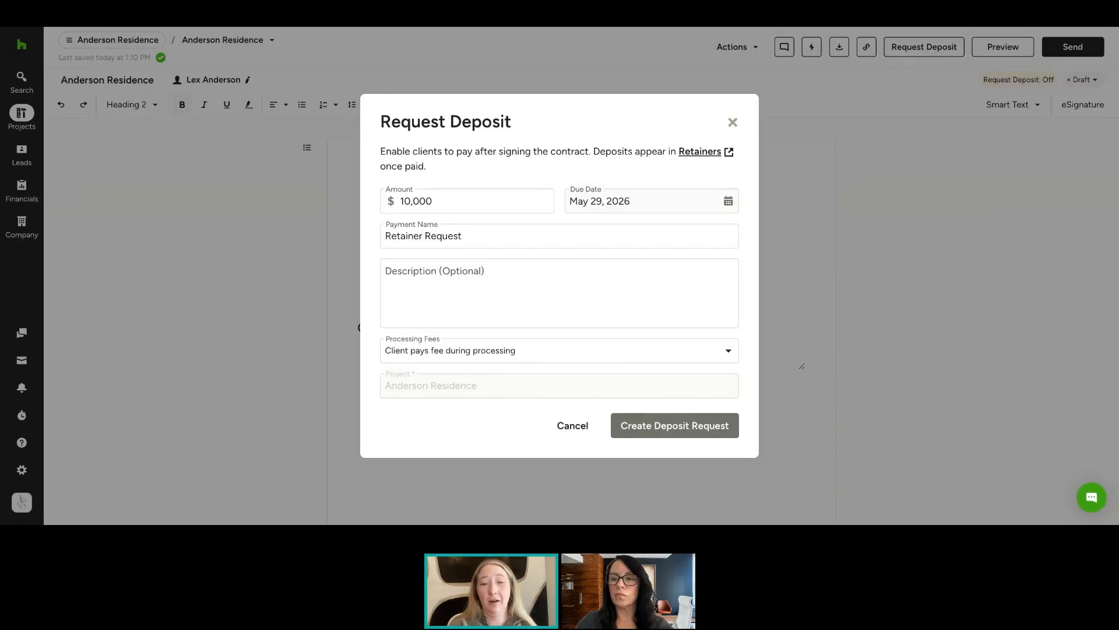
pyautogui.click(675, 426)
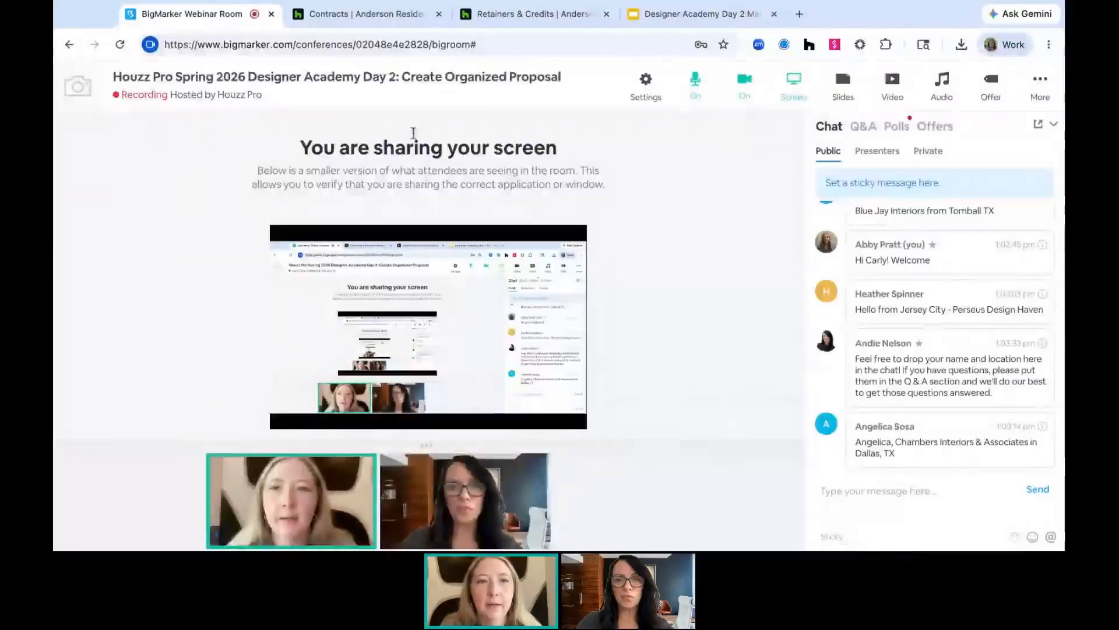
# Go to the Anderson Residence project's Retainers & Credits list
pyautogui.click(373, 17)
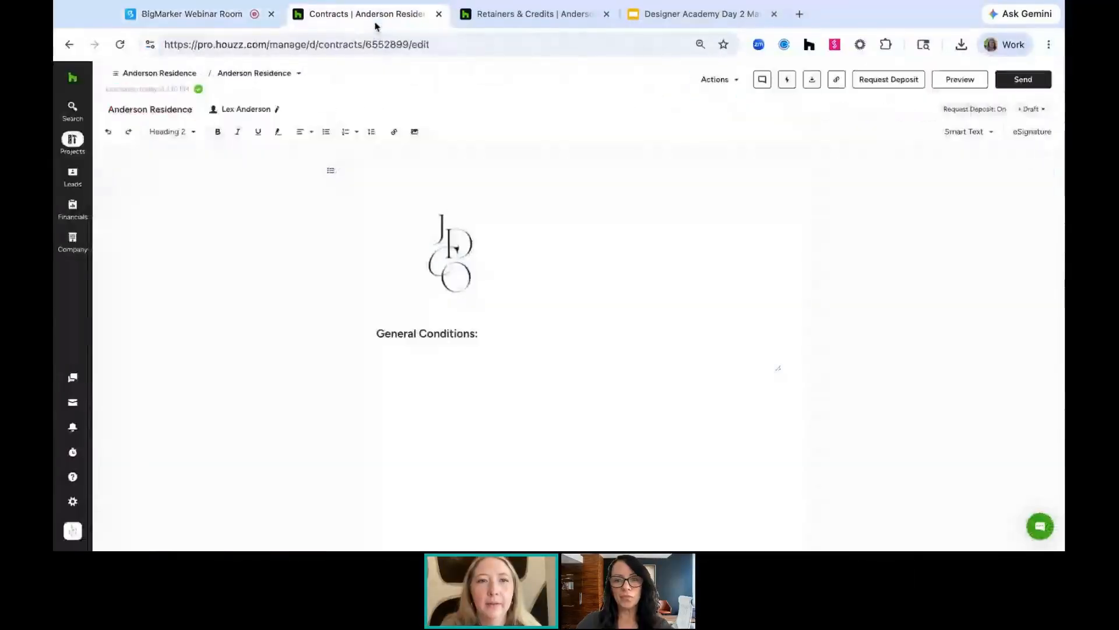
pyautogui.click(528, 14)
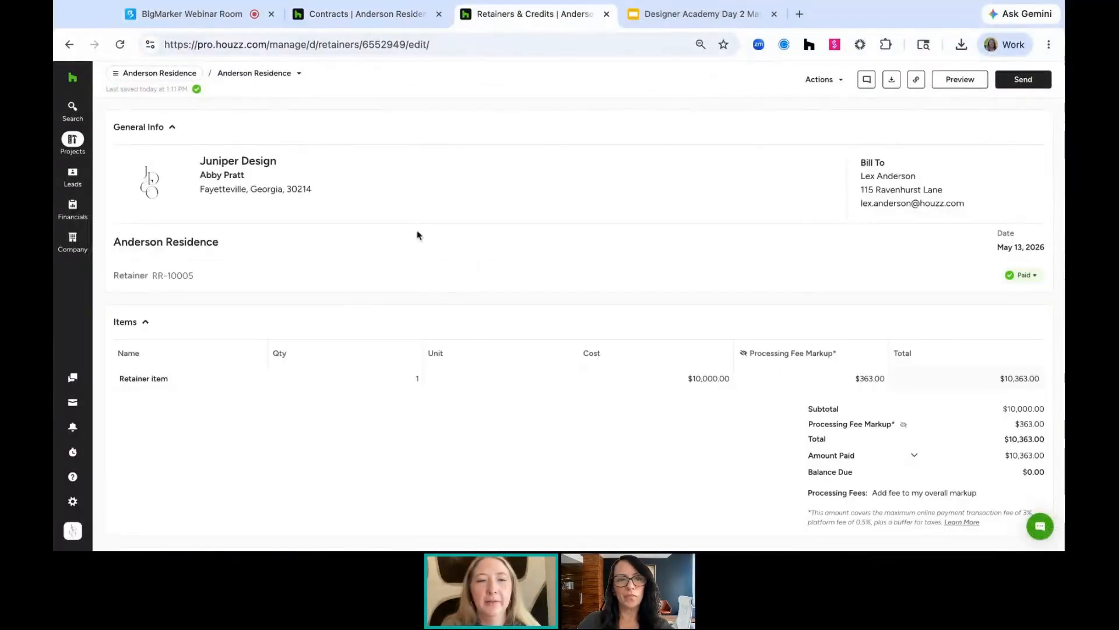
pyautogui.click(133, 75)
pyautogui.scroll(-3, 156, 372)
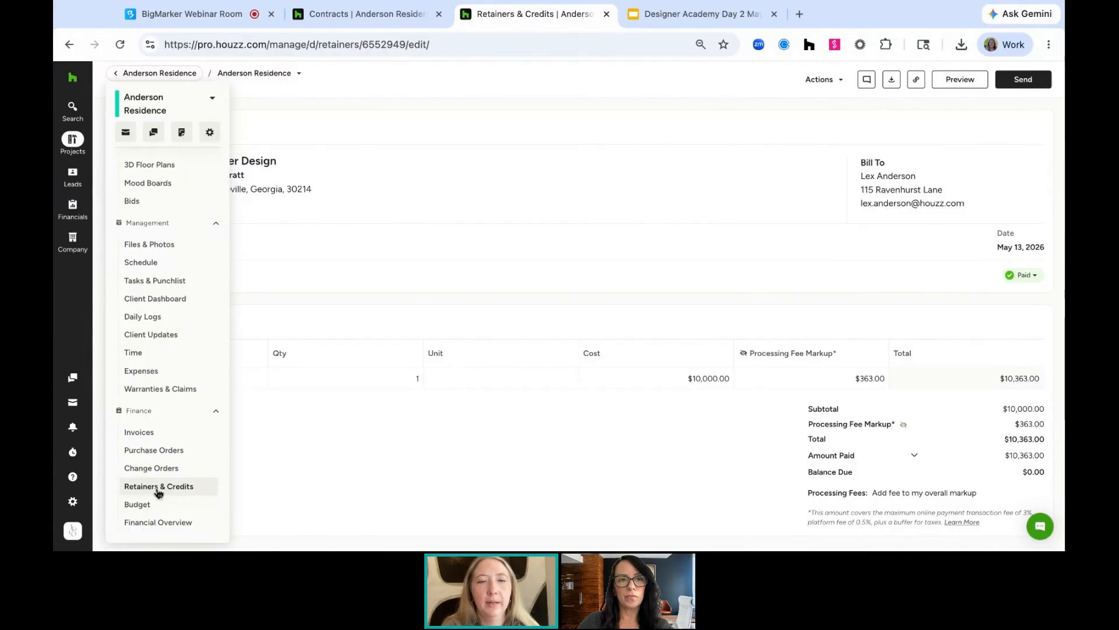
pyautogui.click(158, 492)
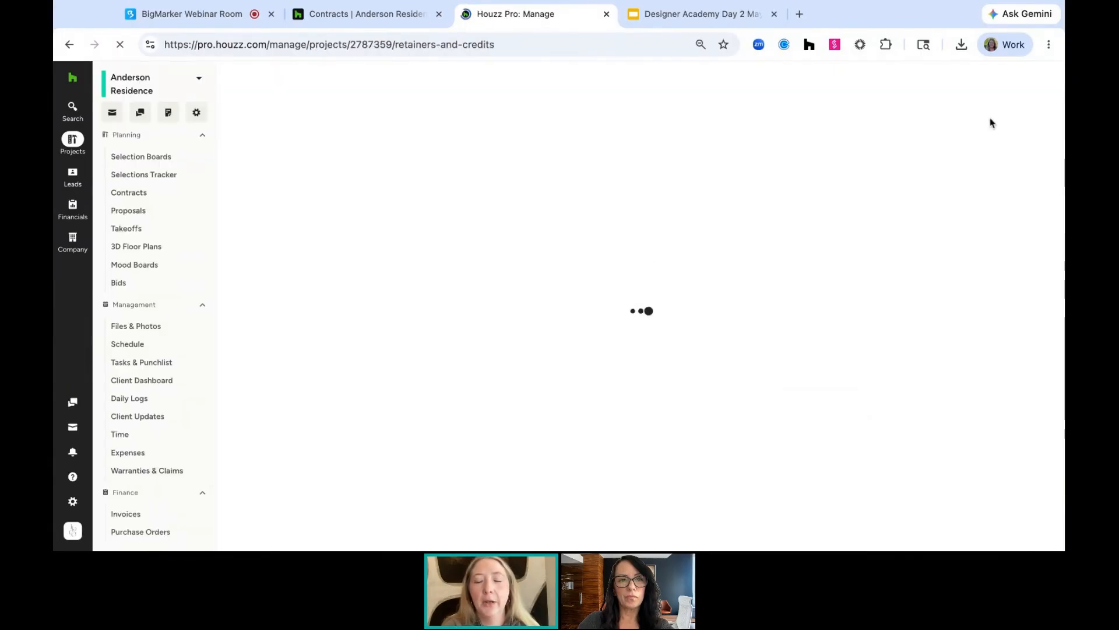
# Create a new retainer for Anderson Residence with a retainer item cost of 10,000
pyautogui.click(1017, 108)
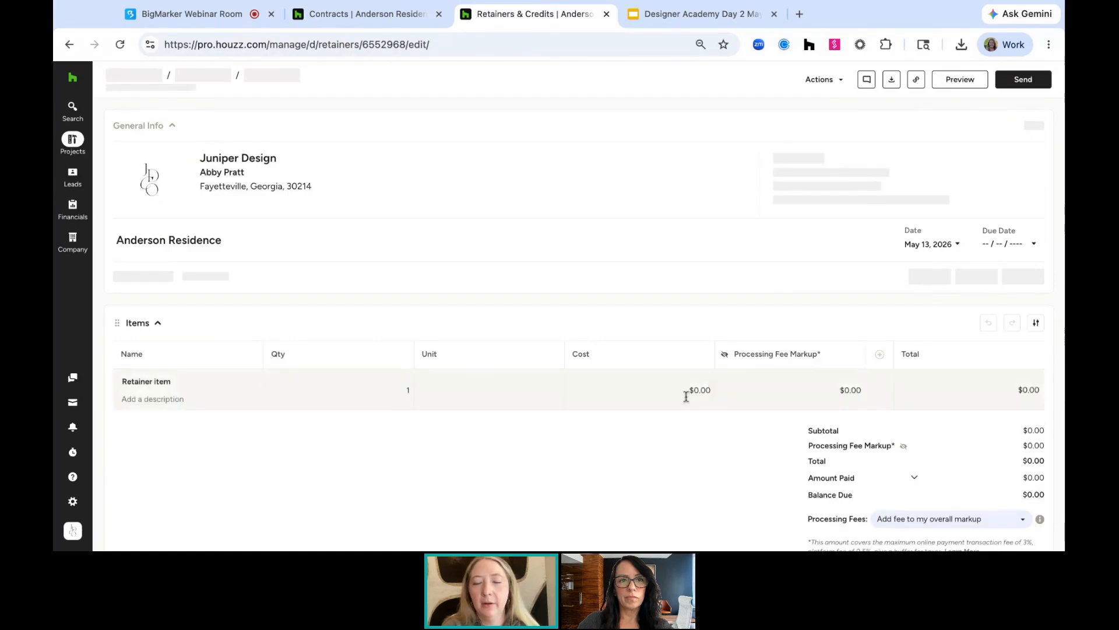
pyautogui.click(691, 397)
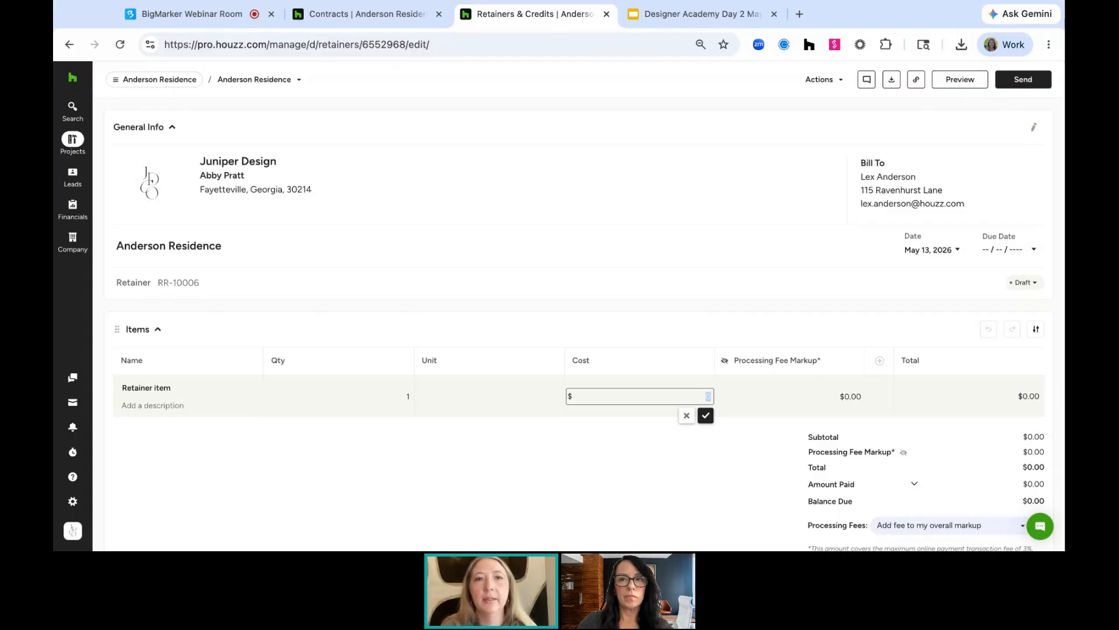
pyautogui.write('10000')
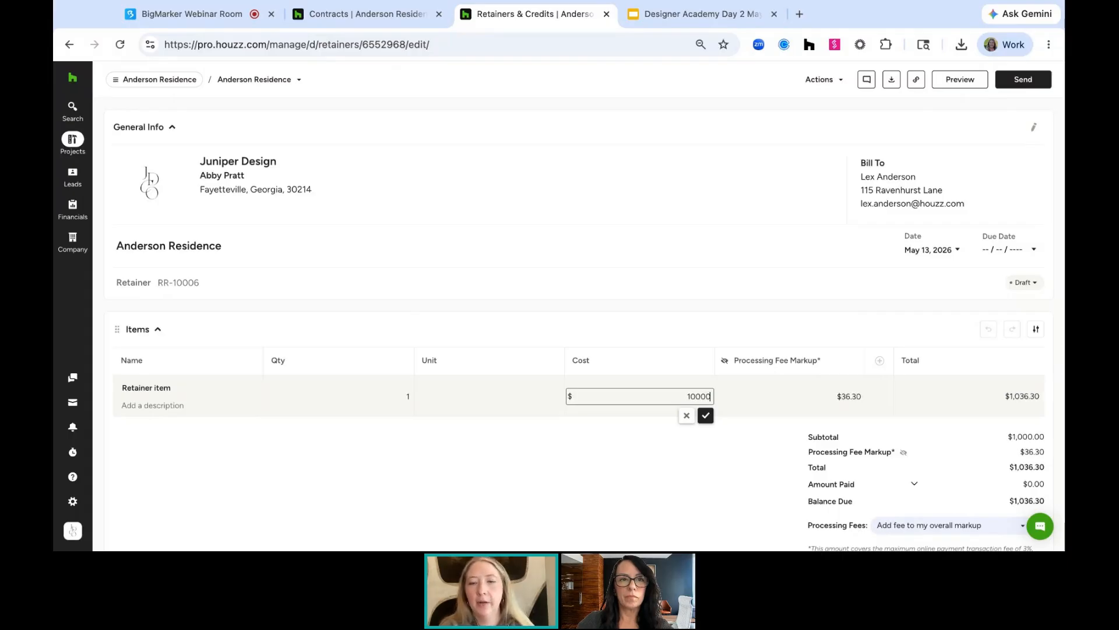
pyautogui.press('Return')
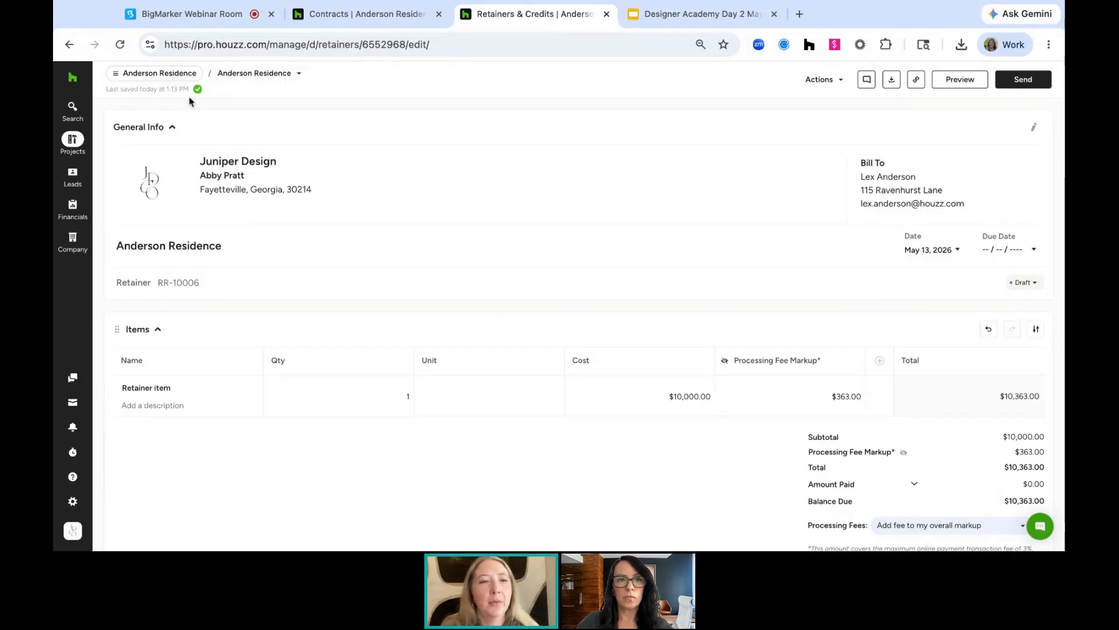
# Return to the Retainers & Credits list and open the paid Anderson Residence retainer to review its payments
pyautogui.click(156, 73)
pyautogui.scroll(-3, 163, 291)
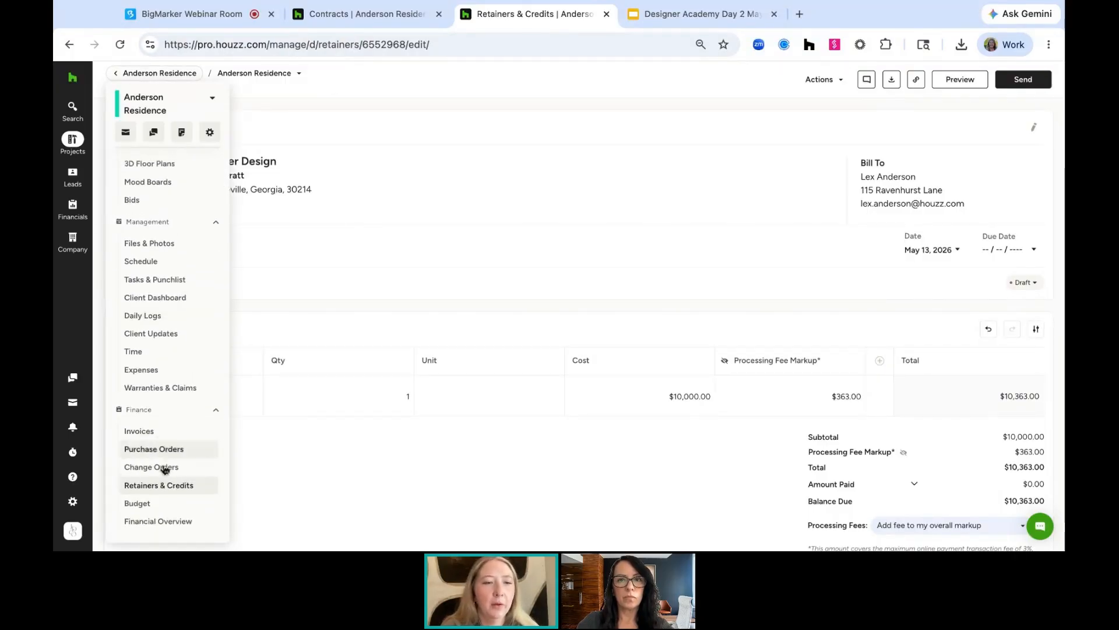
pyautogui.click(159, 486)
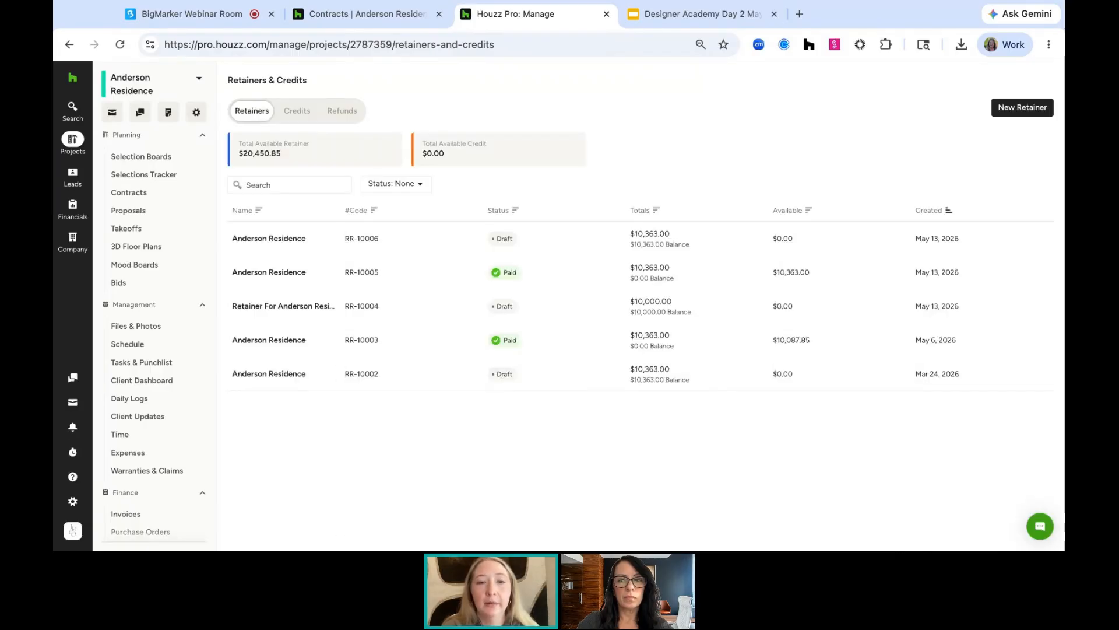
pyautogui.click(258, 278)
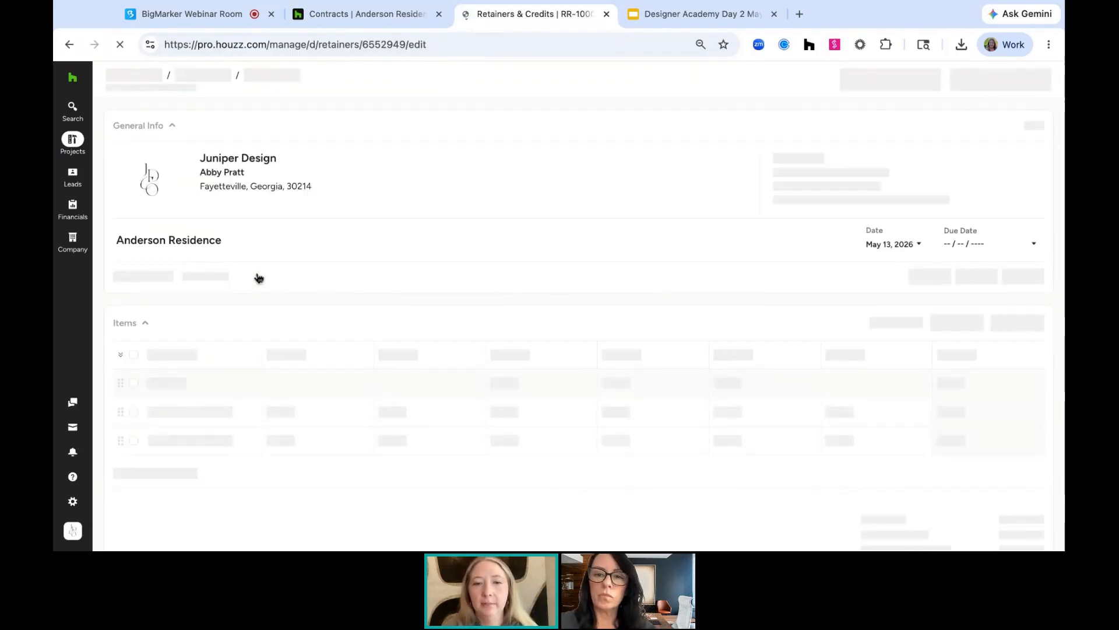
pyautogui.scroll(-5, 505, 378)
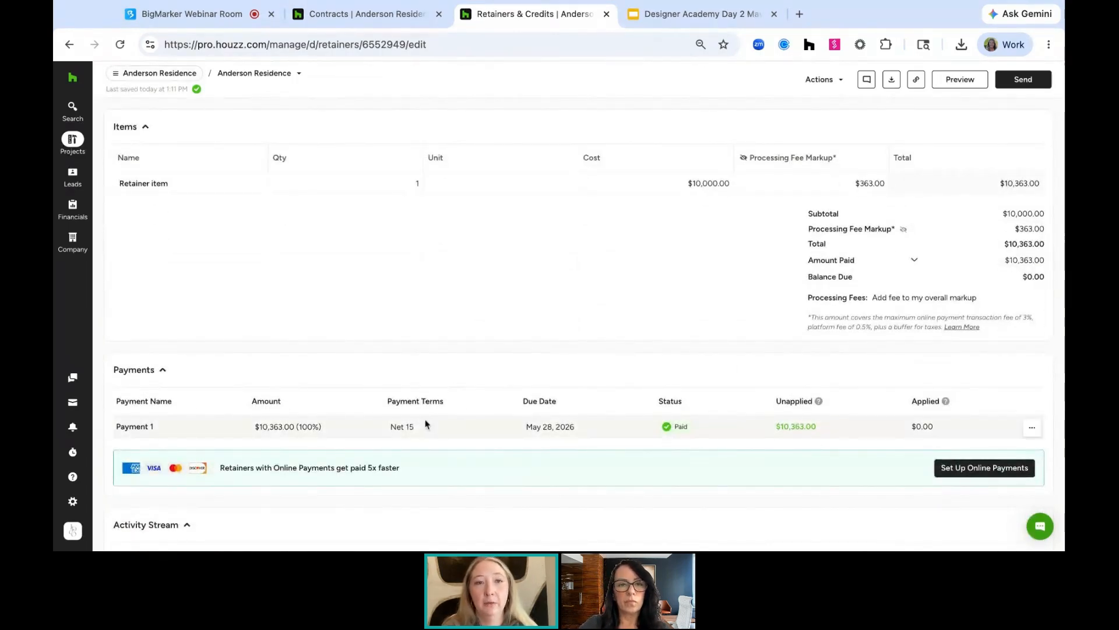
# Open the Sitting Room selection board, start converting it to a proposal, and select the Armise 18" Sconce
pyautogui.click(176, 74)
pyautogui.click(176, 182)
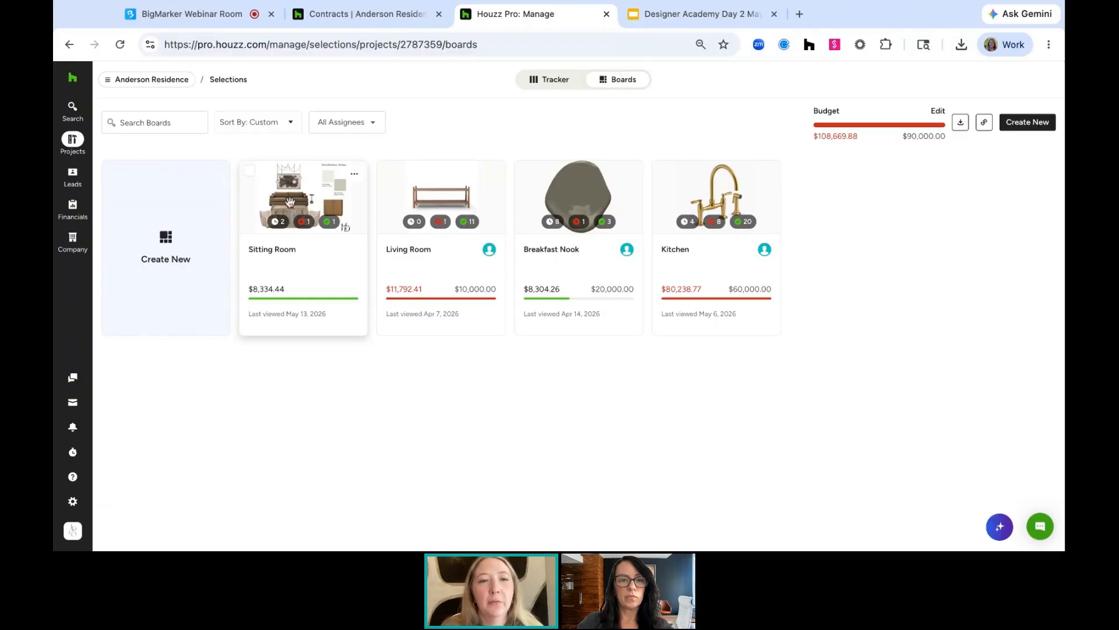
pyautogui.click(317, 185)
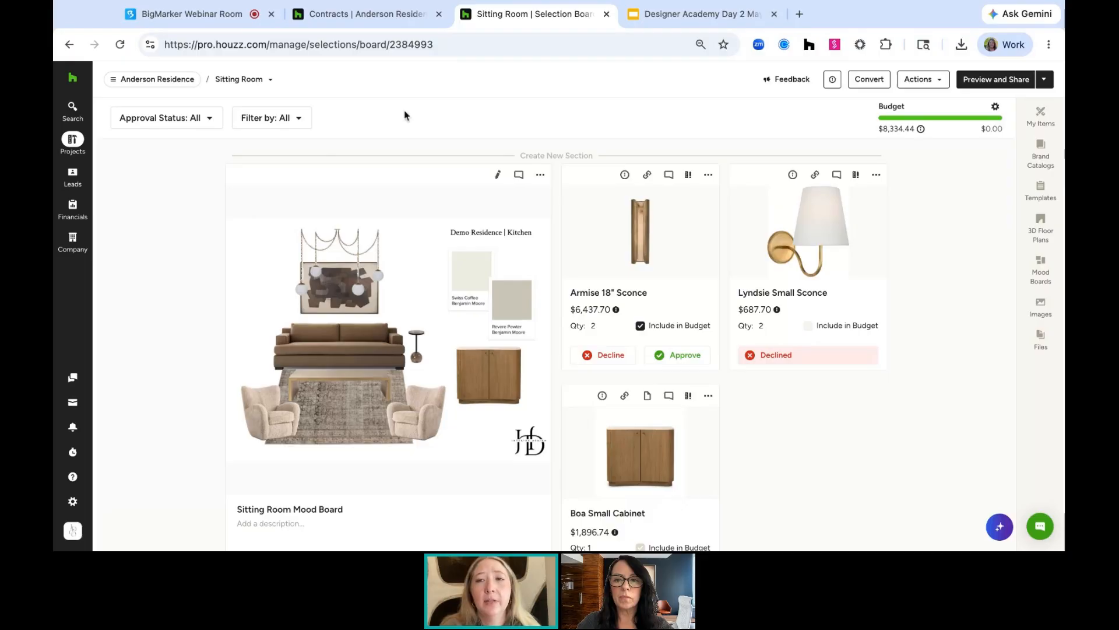
pyautogui.click(873, 79)
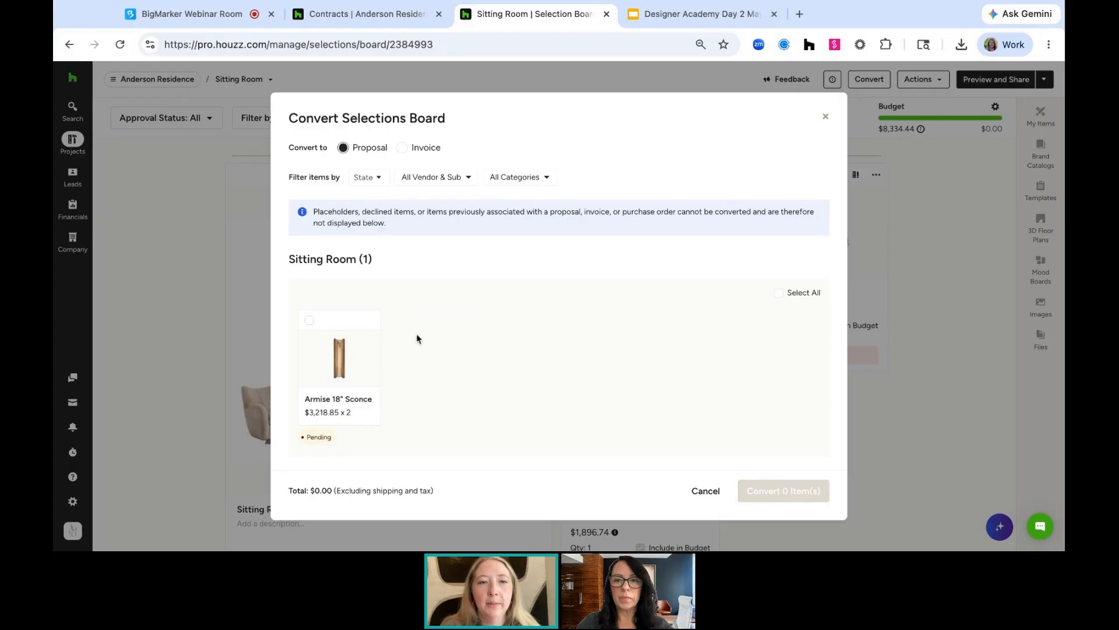
pyautogui.scroll(-1, 507, 390)
pyautogui.scroll(1, 498, 399)
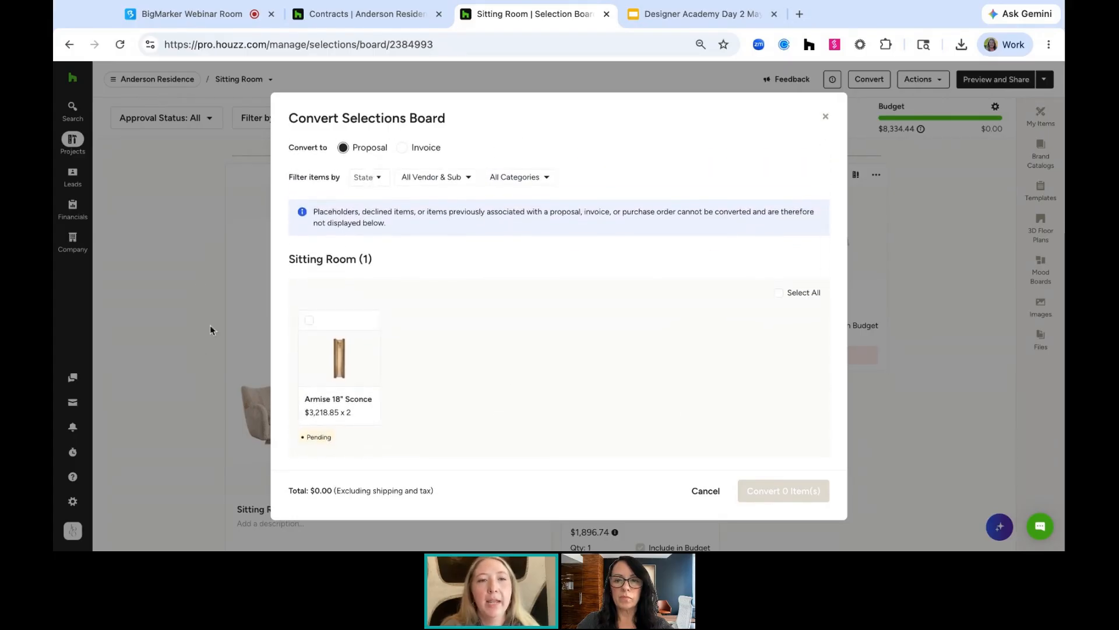
pyautogui.click(309, 320)
# Add the Langley, Mansfield, Alabaster and Neymar items from the Breakfast Nook board to the conversion
pyautogui.scroll(-3, 396, 416)
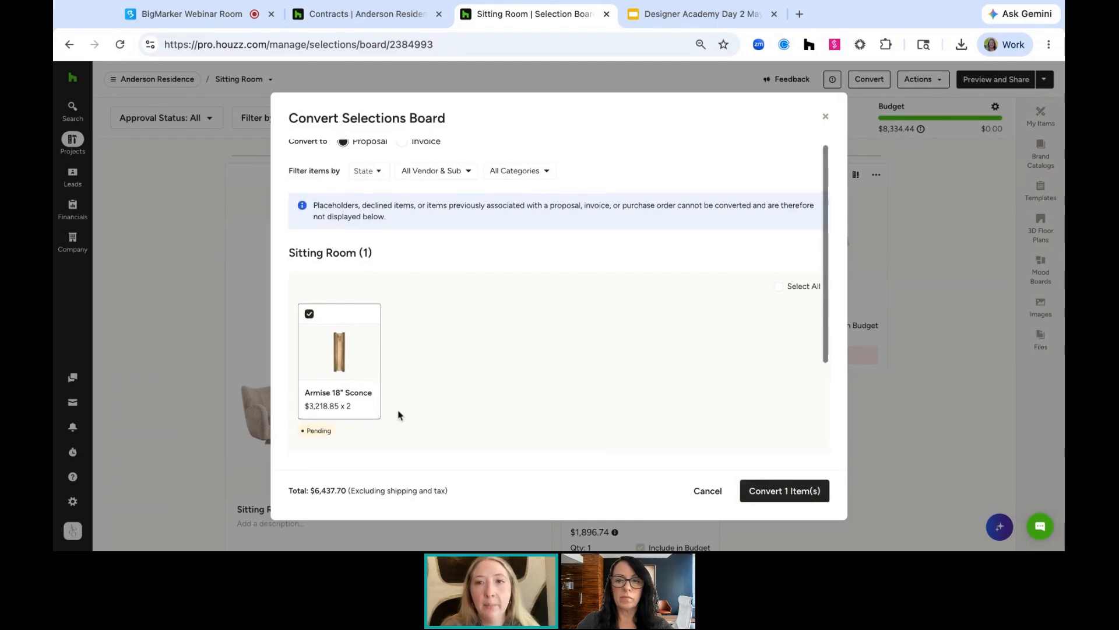
pyautogui.scroll(-1, 393, 431)
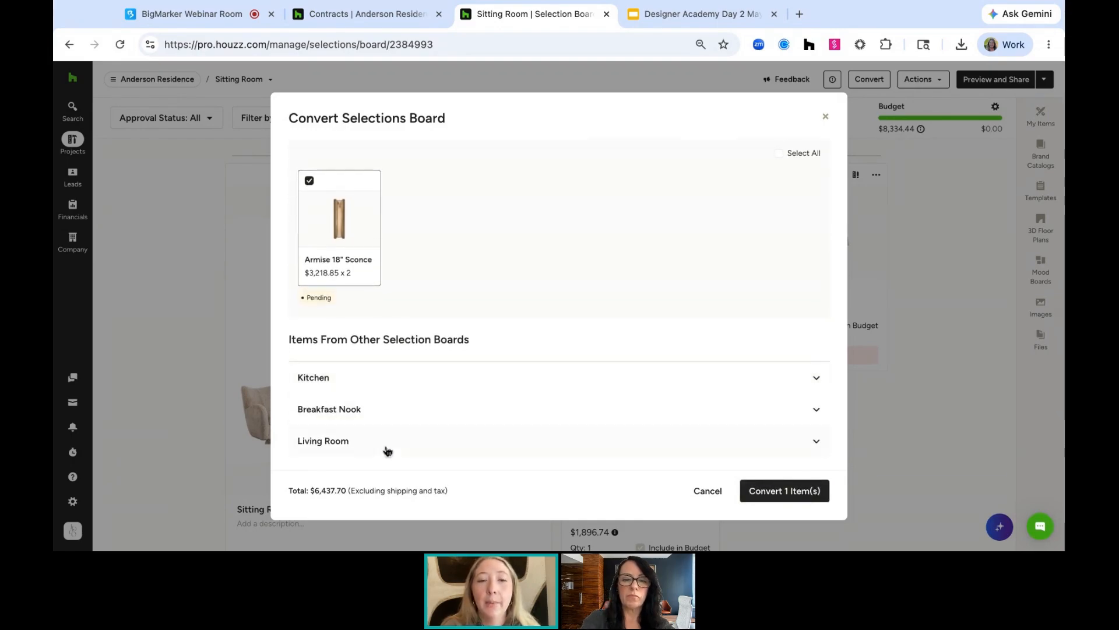
pyautogui.click(387, 415)
pyautogui.scroll(-2, 408, 417)
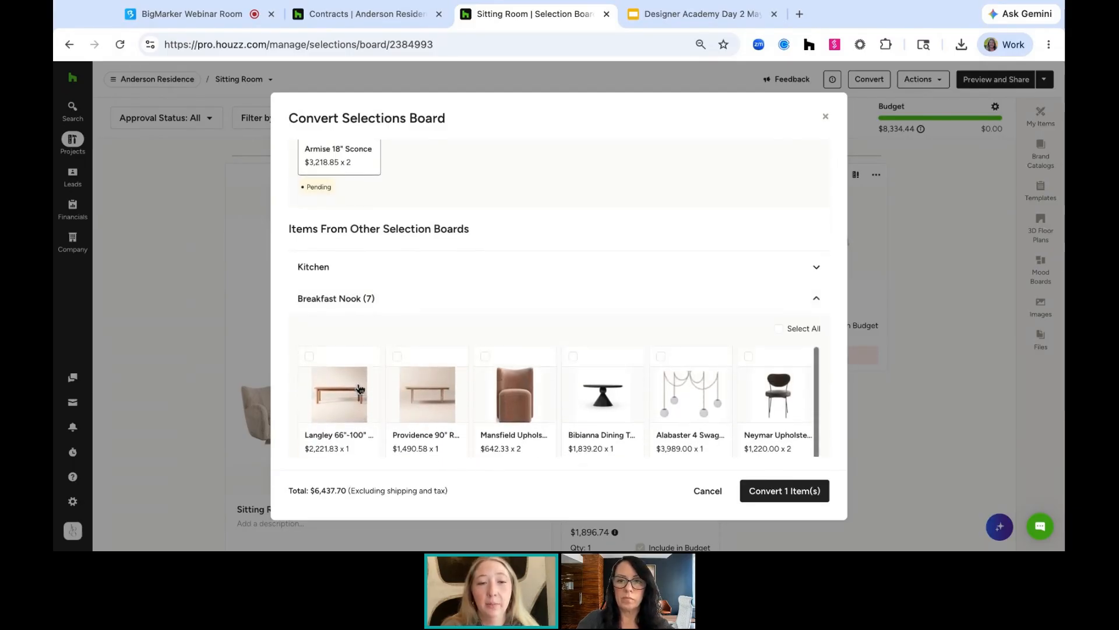
pyautogui.click(310, 356)
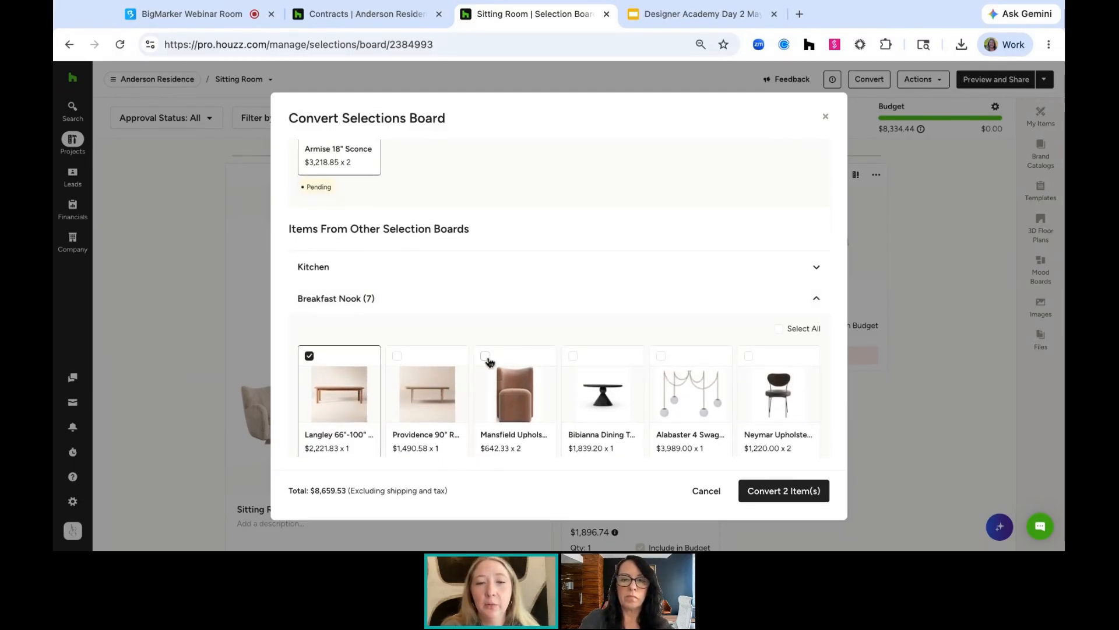
pyautogui.click(485, 356)
pyautogui.click(661, 356)
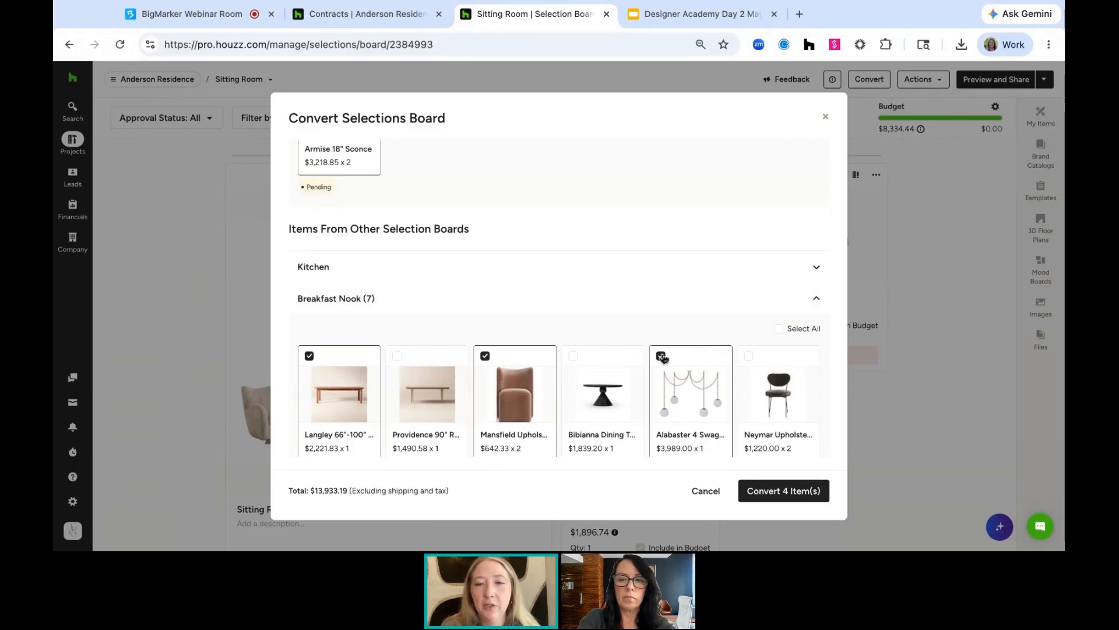
pyautogui.click(749, 357)
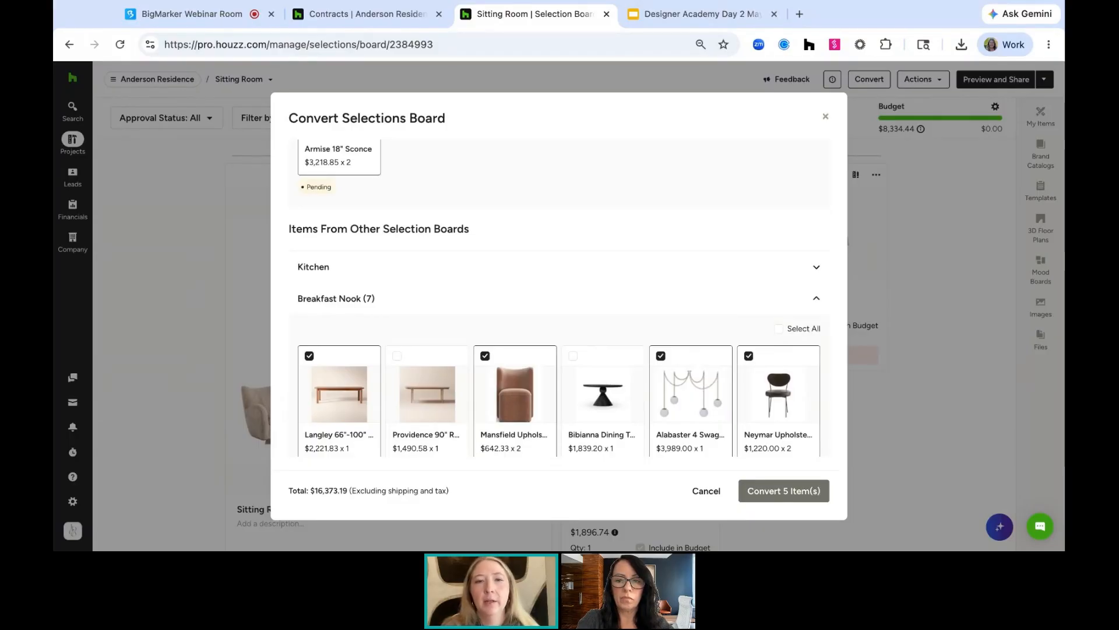
# Collapse Breakfast Nook and add the Kent Sofa from the Living Room board to the conversion
pyautogui.scroll(3, 682, 290)
pyautogui.scroll(-3, 634, 274)
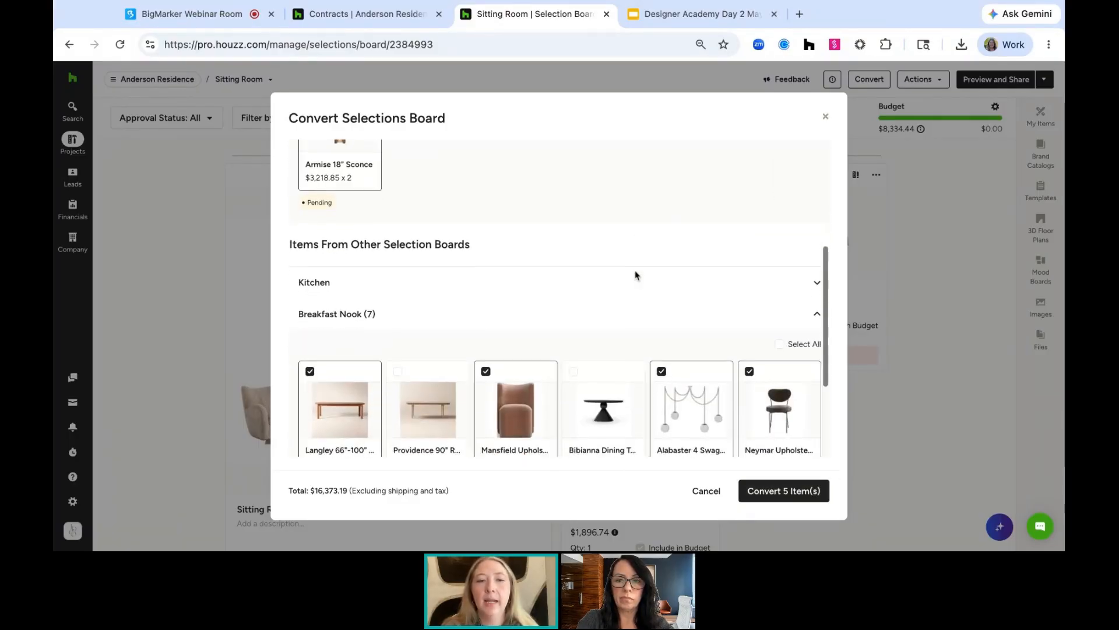
pyautogui.click(627, 323)
pyautogui.click(576, 448)
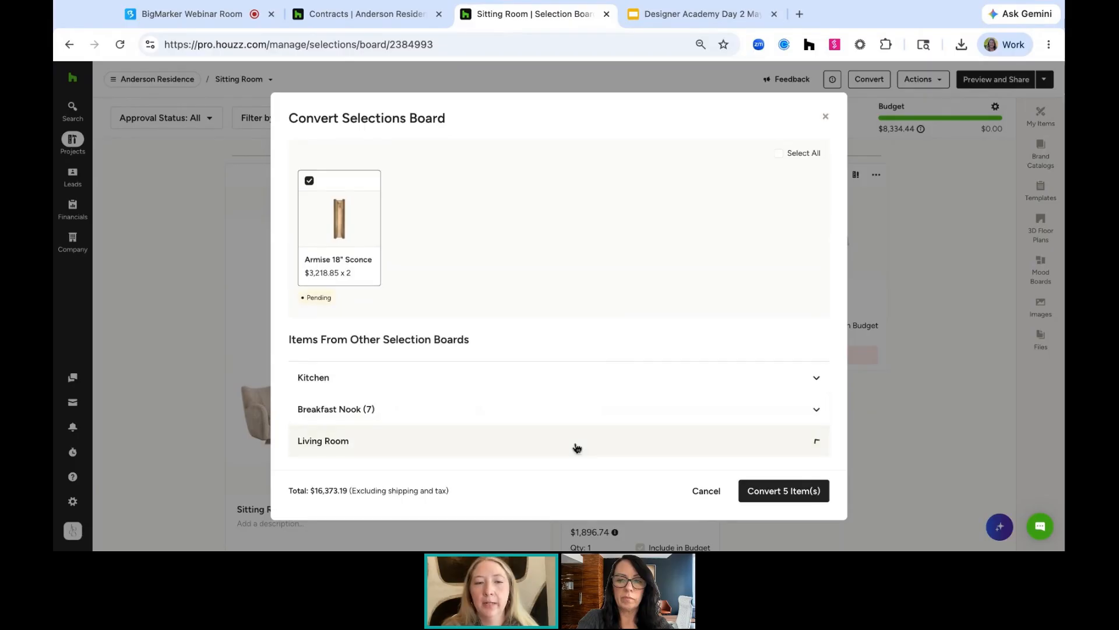
pyautogui.scroll(-2, 577, 448)
pyautogui.scroll(-1, 385, 414)
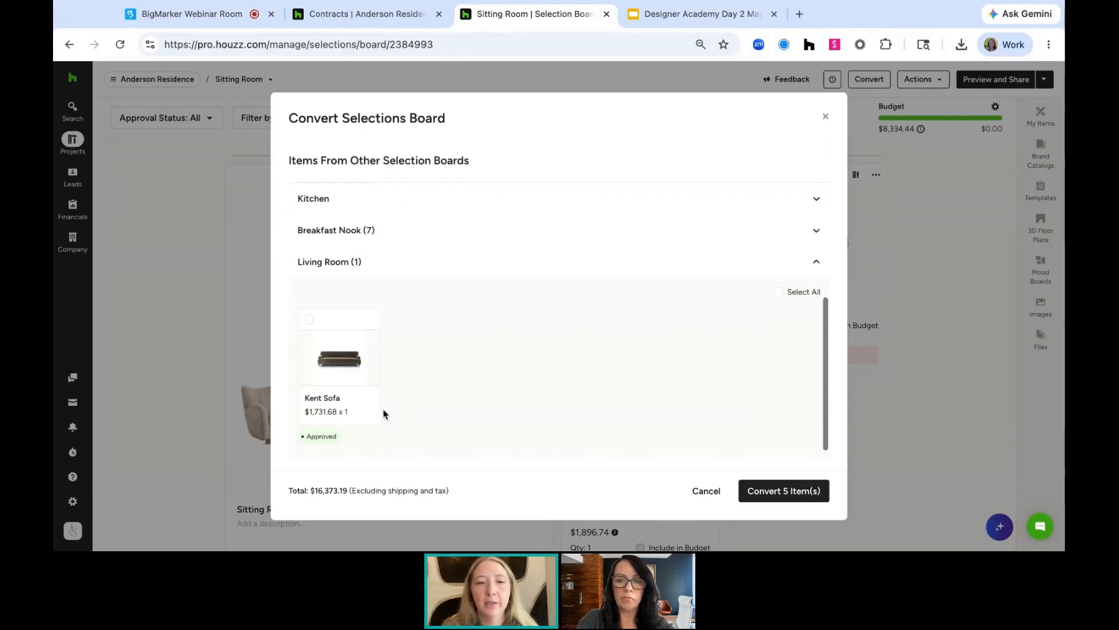
pyautogui.click(307, 322)
# Examine the state, vendor and category filters, then convert the six selected items into a proposal
pyautogui.scroll(10, 487, 426)
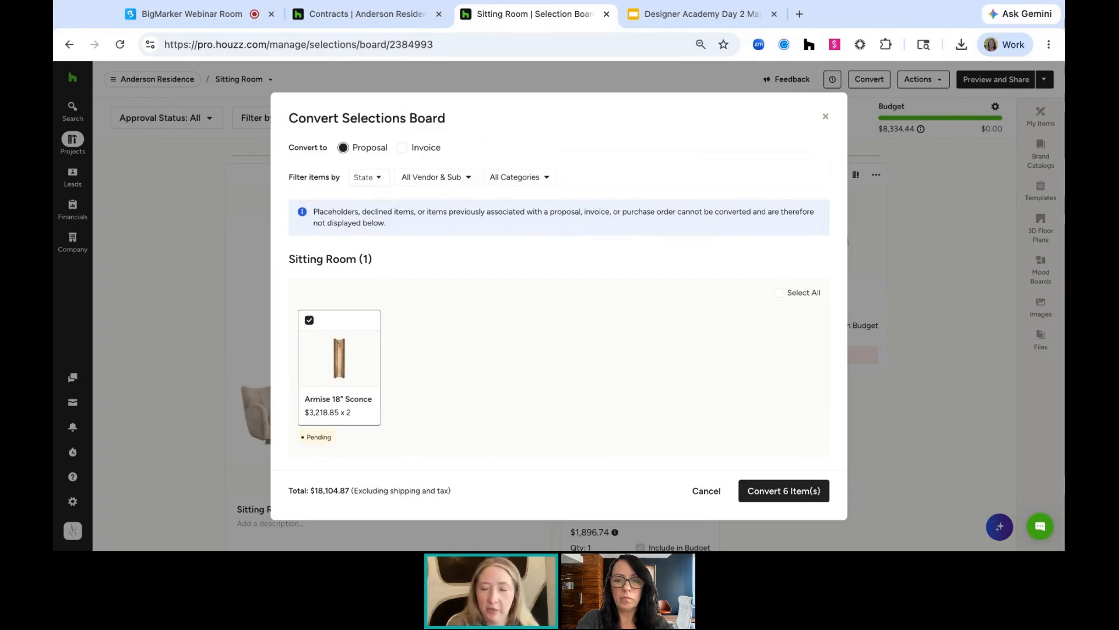
pyautogui.click(369, 183)
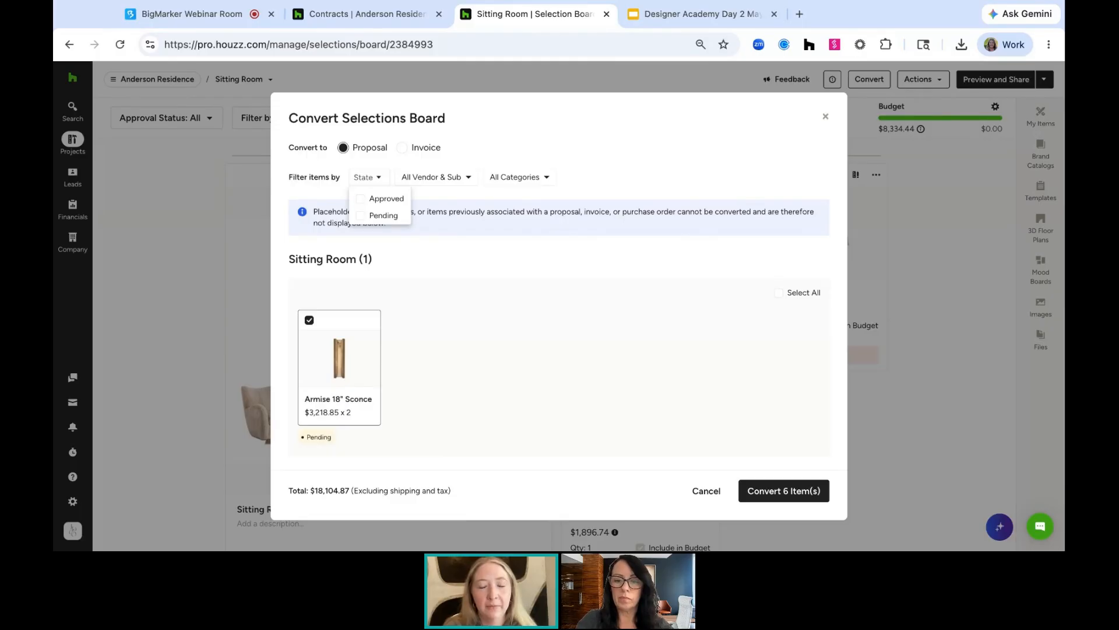
pyautogui.click(464, 177)
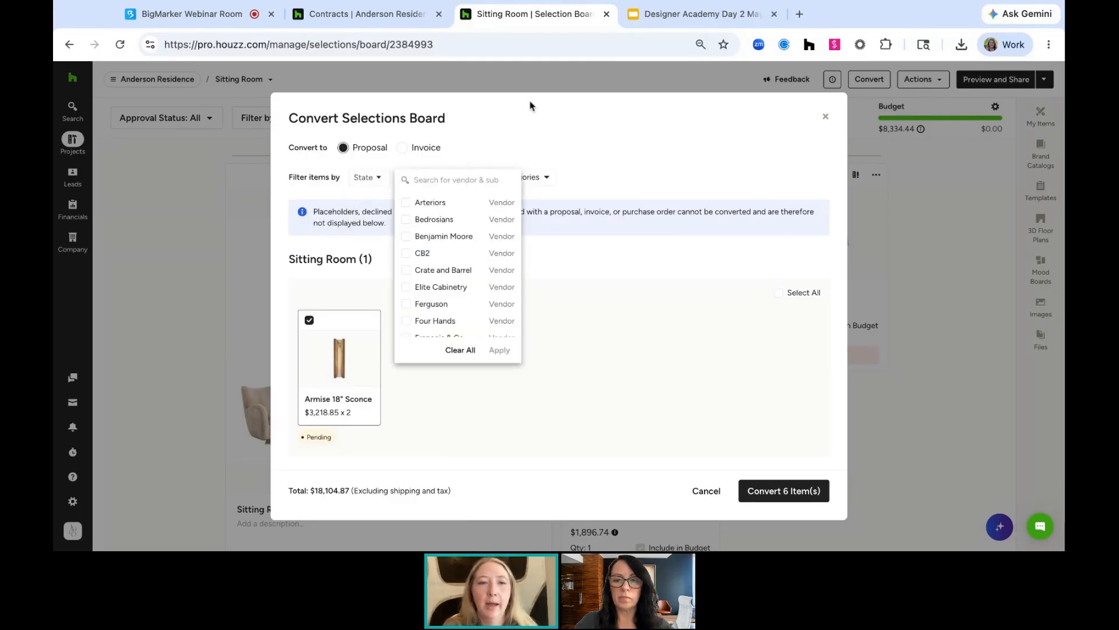
pyautogui.click(528, 179)
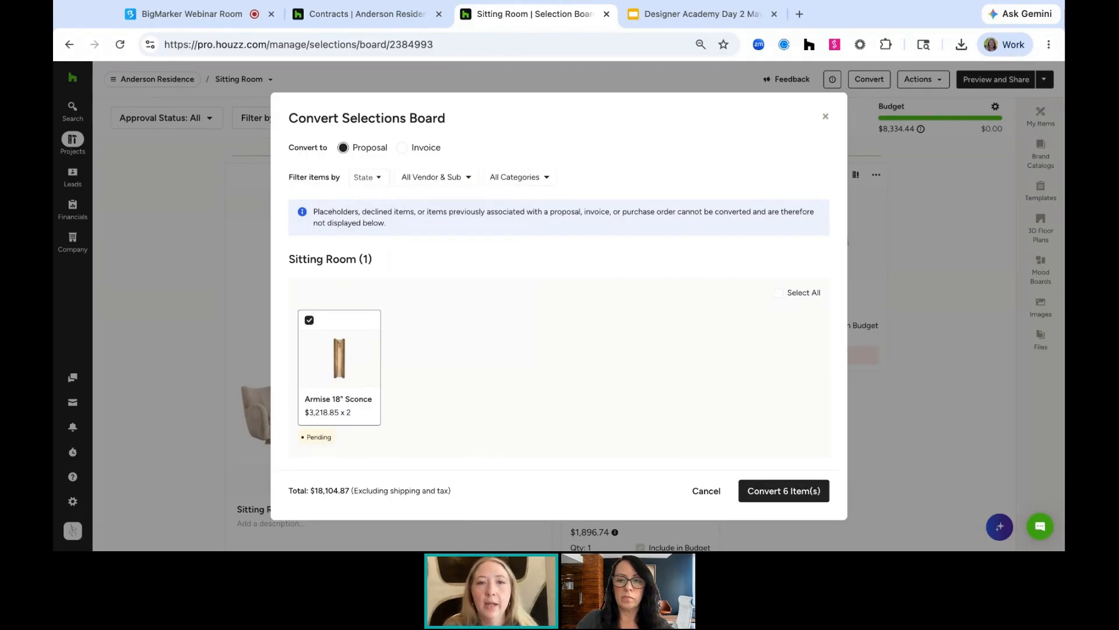
pyautogui.click(527, 181)
pyautogui.click(657, 145)
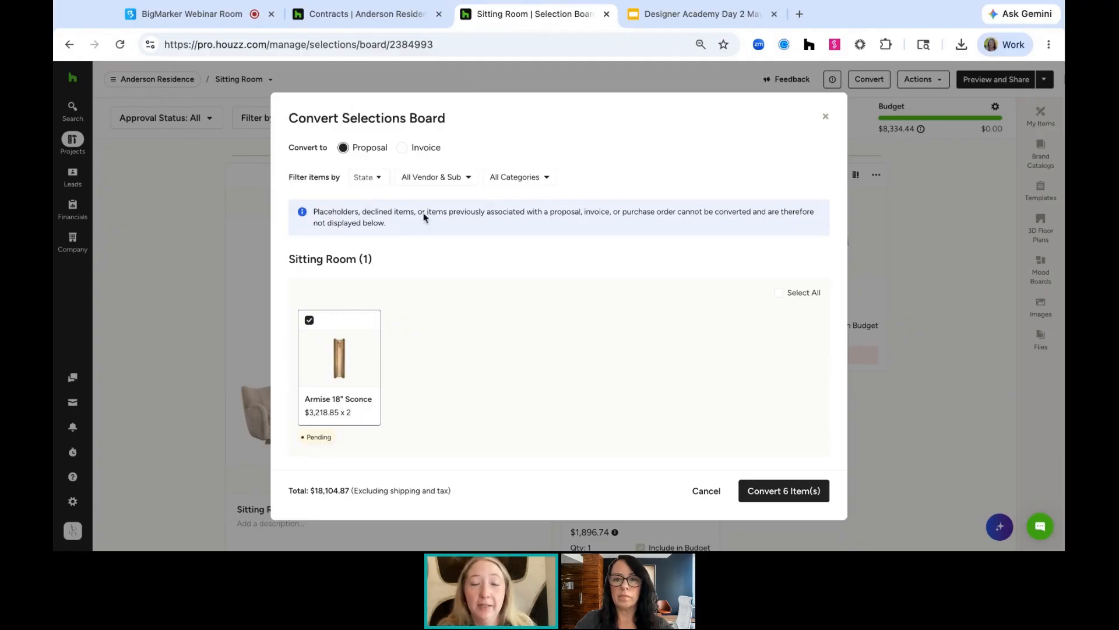
pyautogui.click(806, 495)
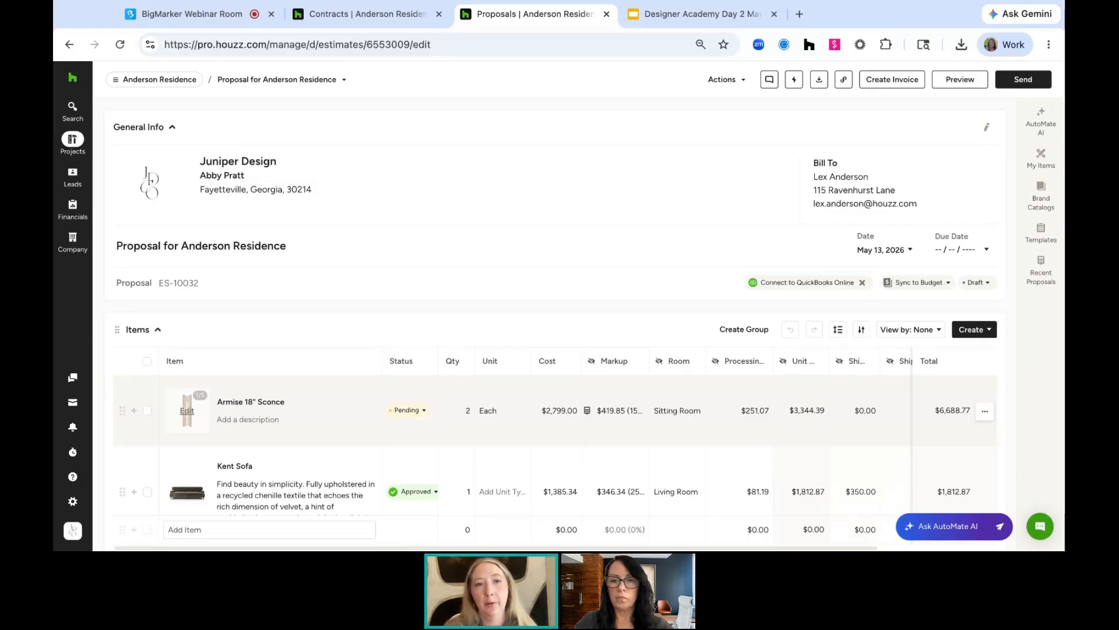
# Switch back to the project and open its Selections Tracker
pyautogui.click(367, 14)
pyautogui.moveTo(159, 74)
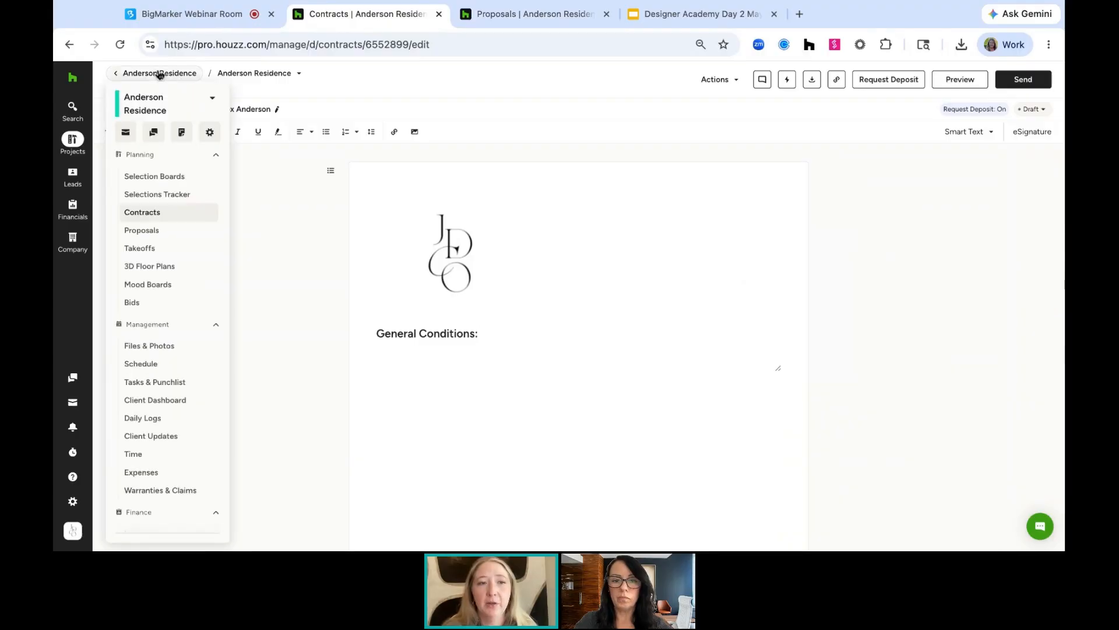
pyautogui.click(165, 195)
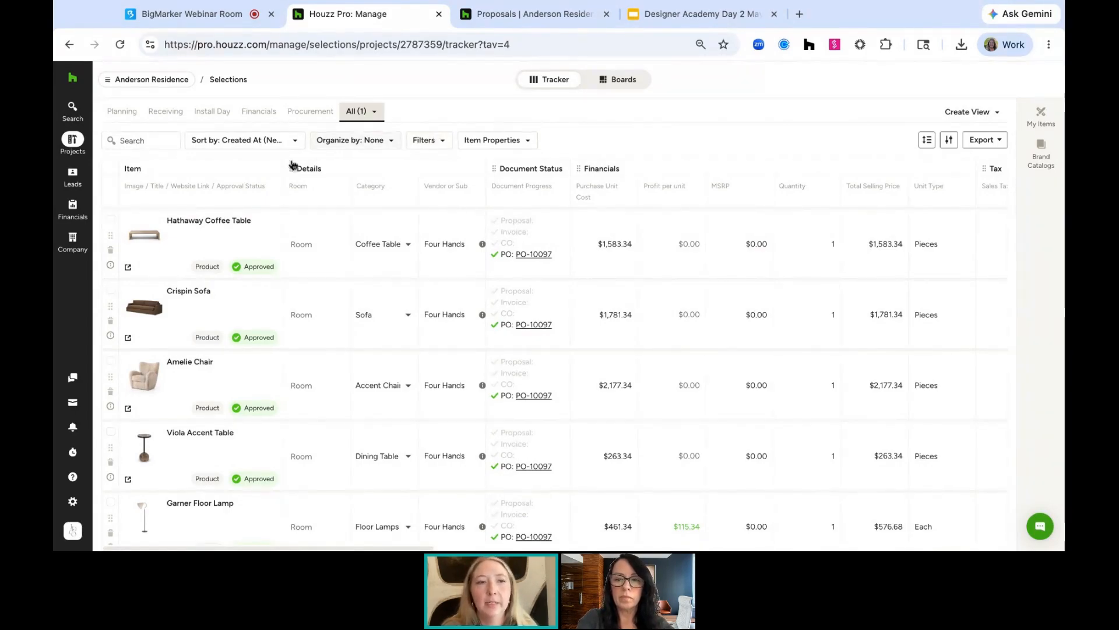
pyautogui.click(111, 221)
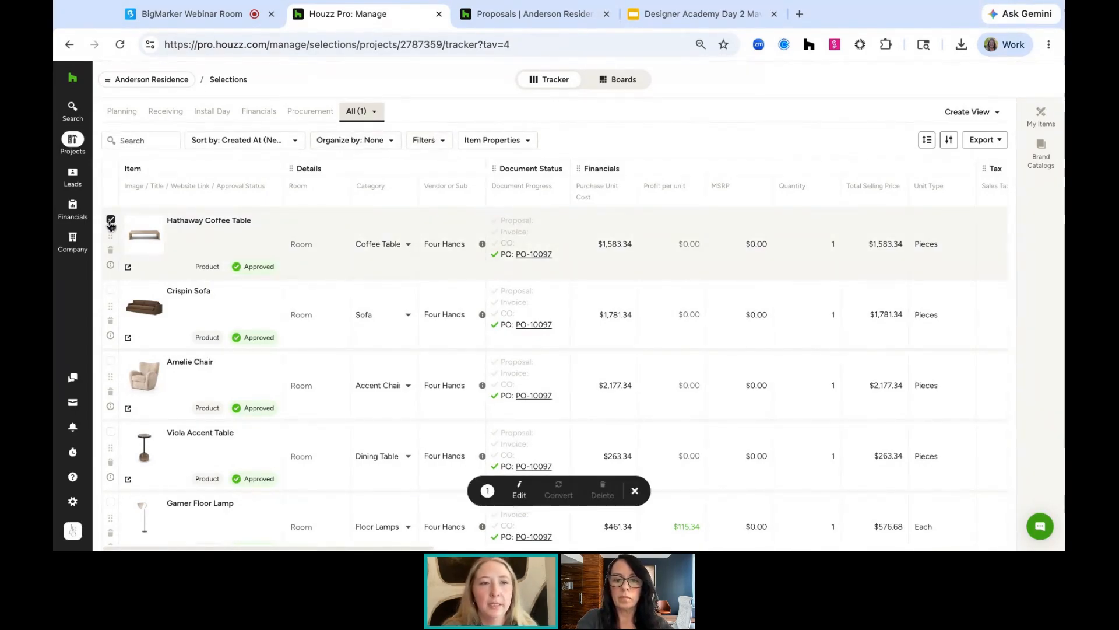
pyautogui.click(111, 291)
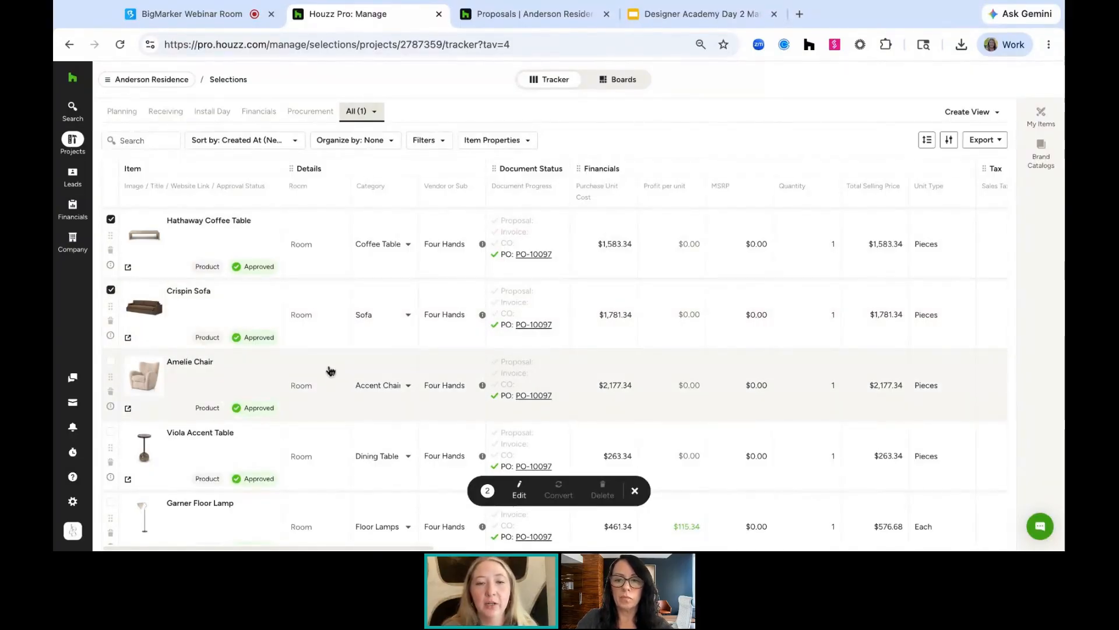
pyautogui.click(110, 219)
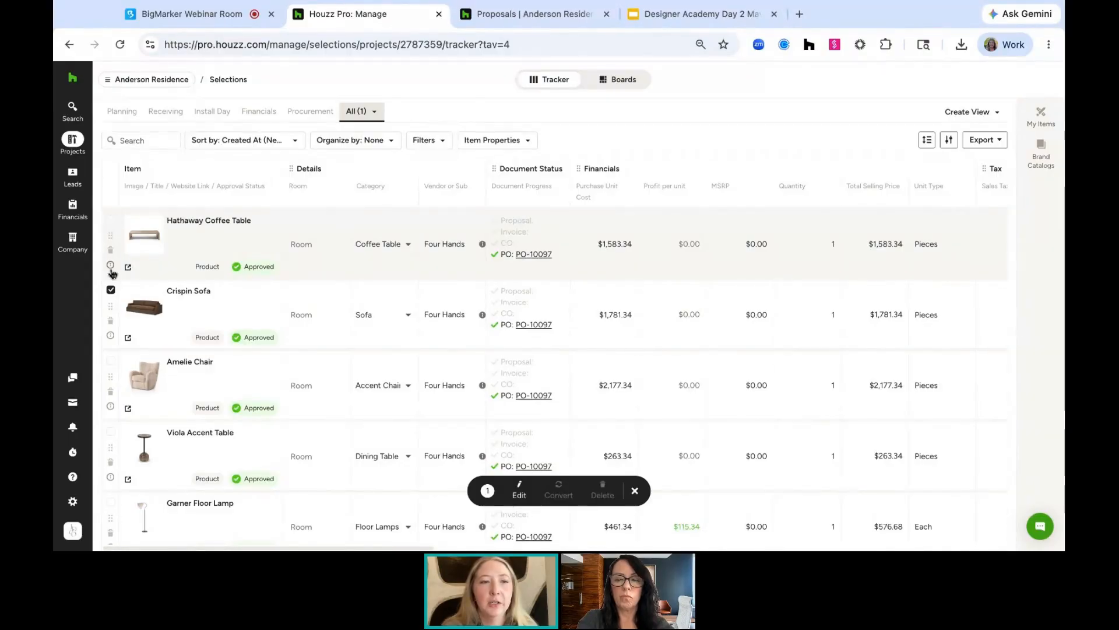
pyautogui.click(111, 290)
# Filter the selections tracker by Document Status to show only Draft items
pyautogui.click(426, 141)
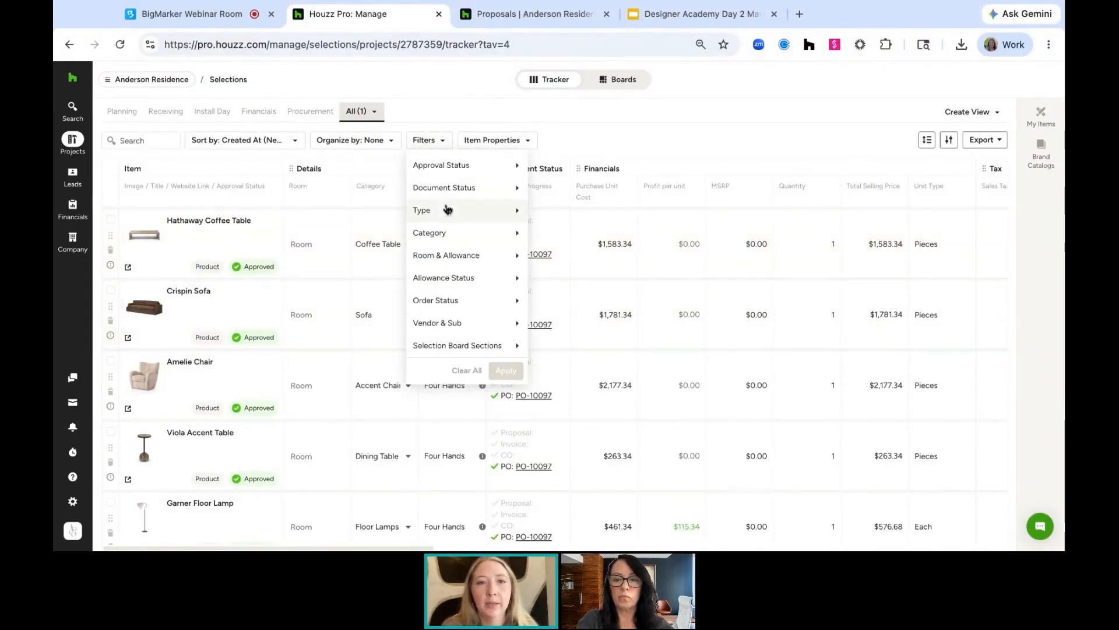
pyautogui.moveTo(446, 188)
pyautogui.click(540, 194)
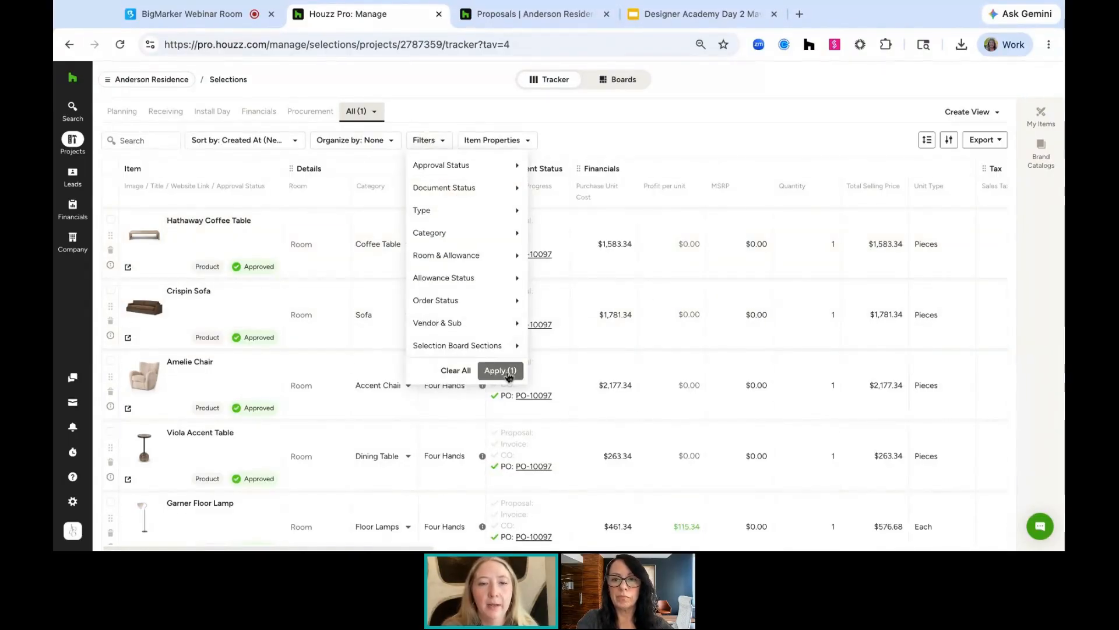
pyautogui.click(498, 371)
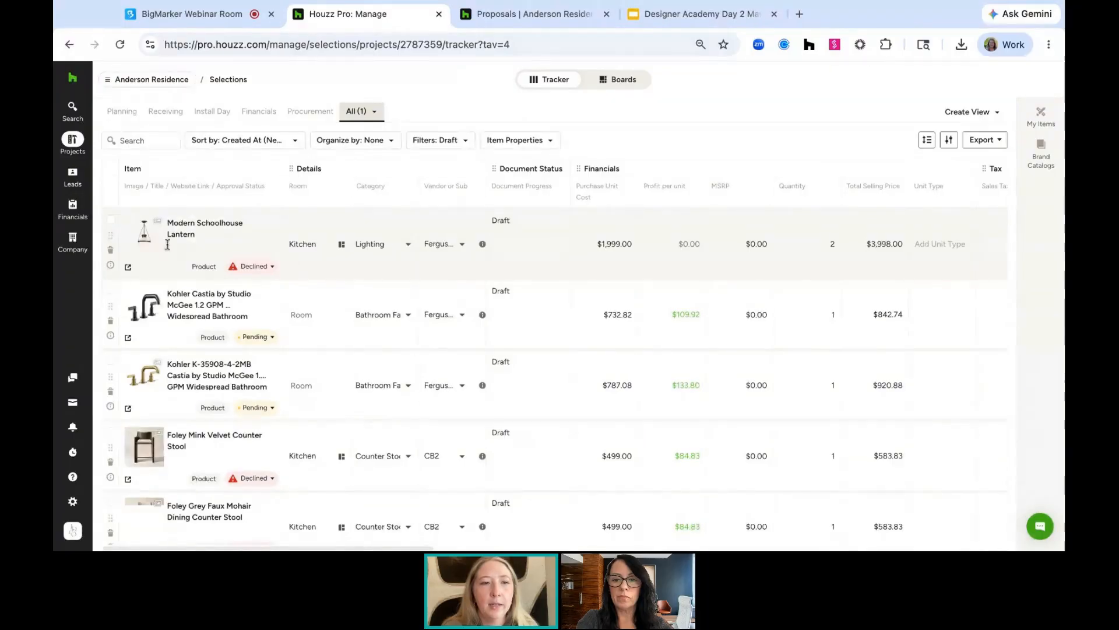
# Select the two Kohler Castia faucets in the tracker and convert them into a proposal
pyautogui.click(111, 290)
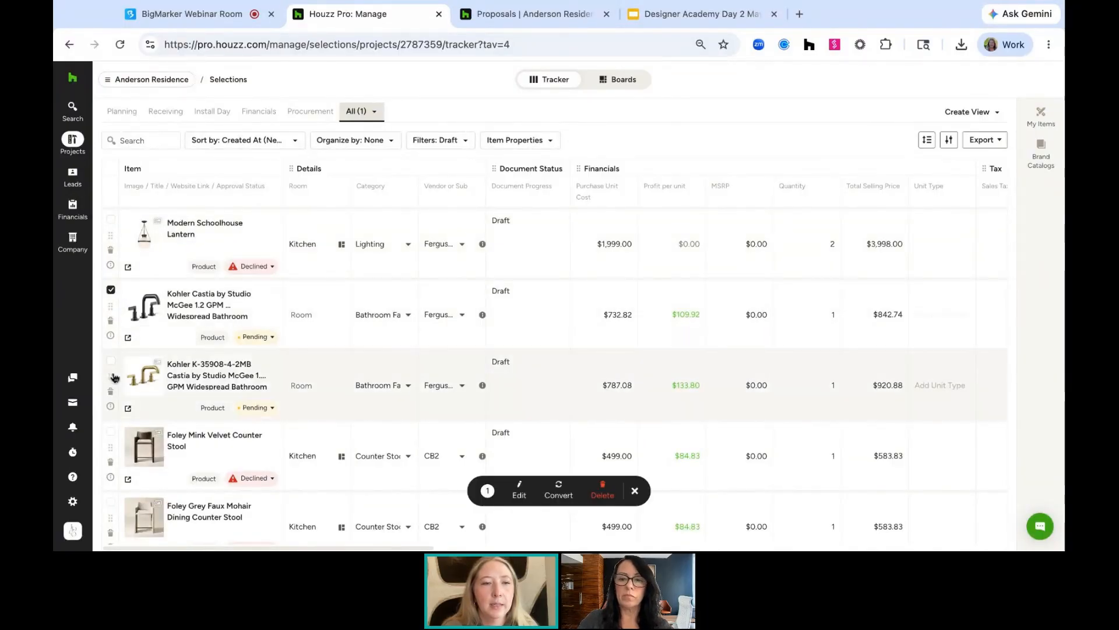
pyautogui.click(111, 361)
pyautogui.click(556, 494)
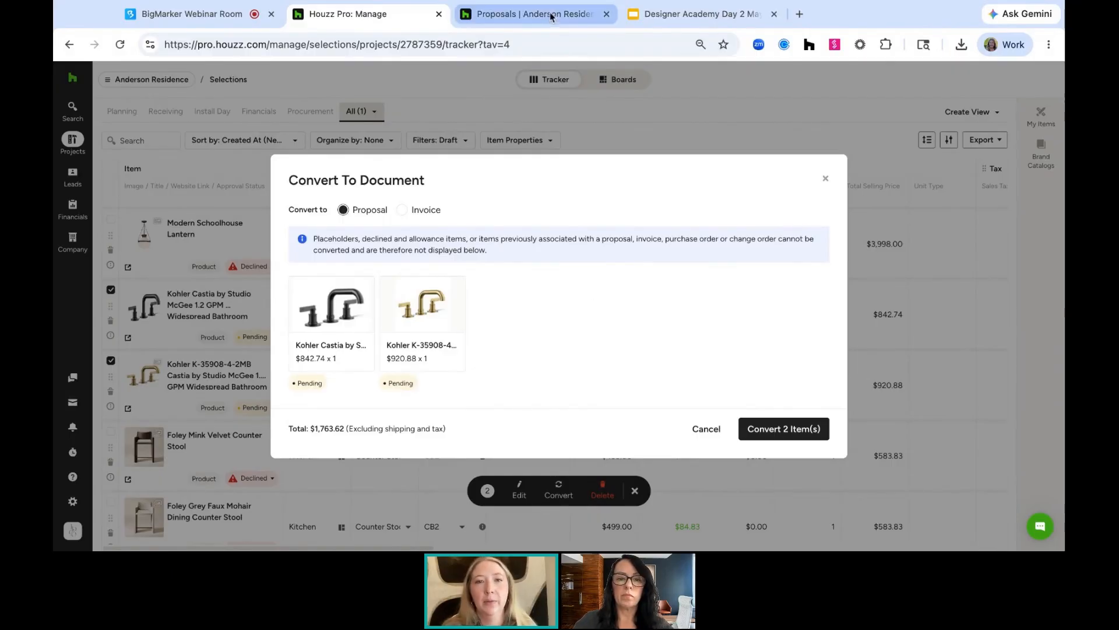
pyautogui.click(767, 430)
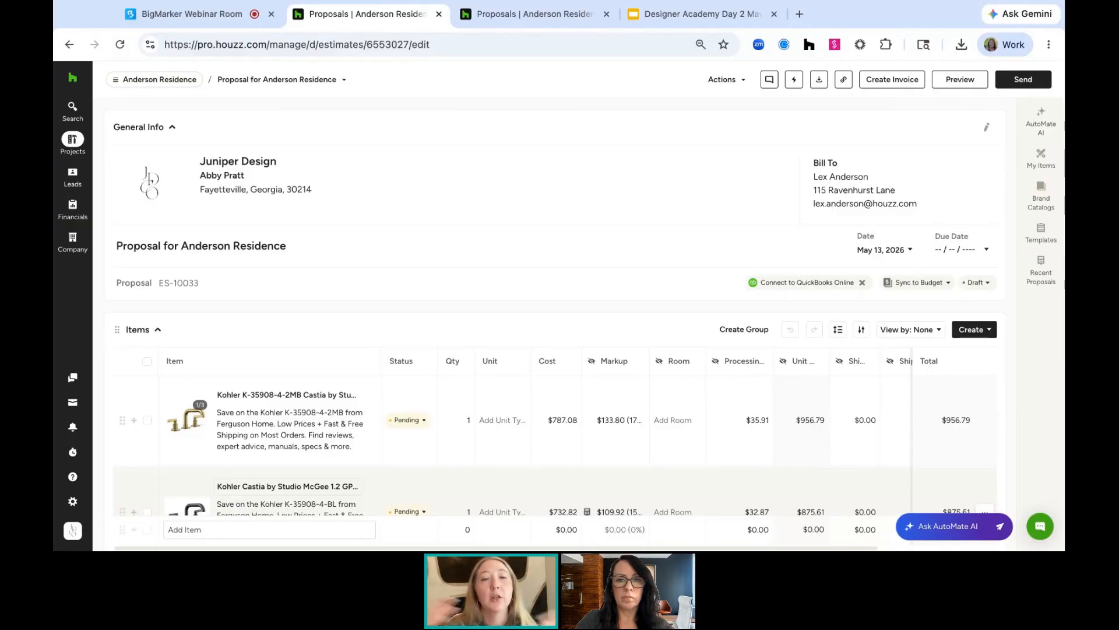
# Switch to the other Anderson Residence proposal and open its title and proposal number for editing without changes
pyautogui.click(536, 22)
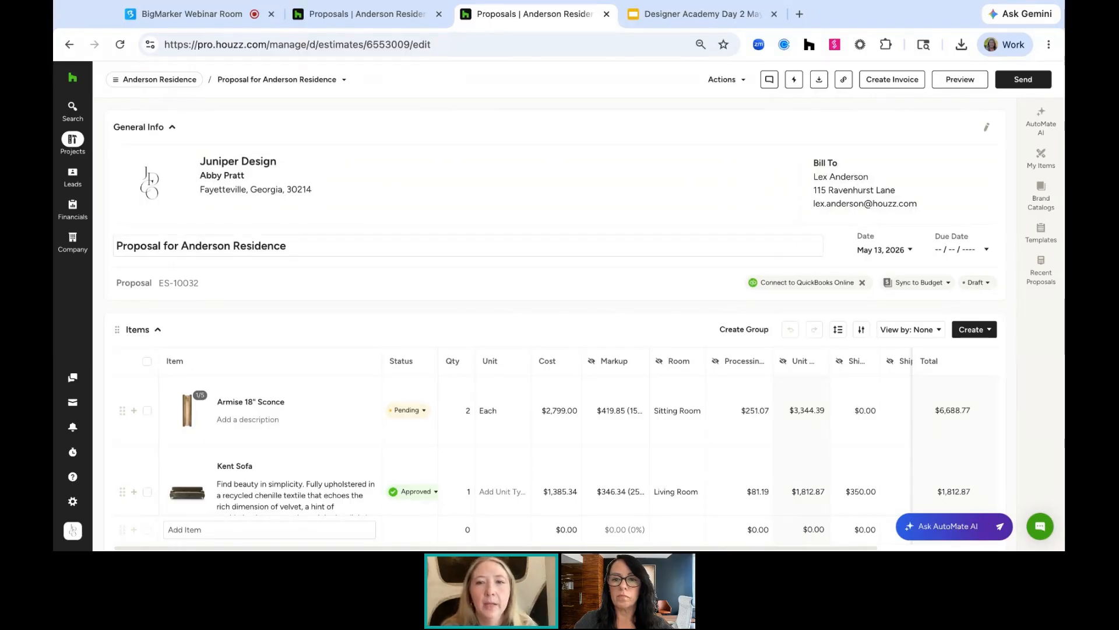
pyautogui.click(240, 245)
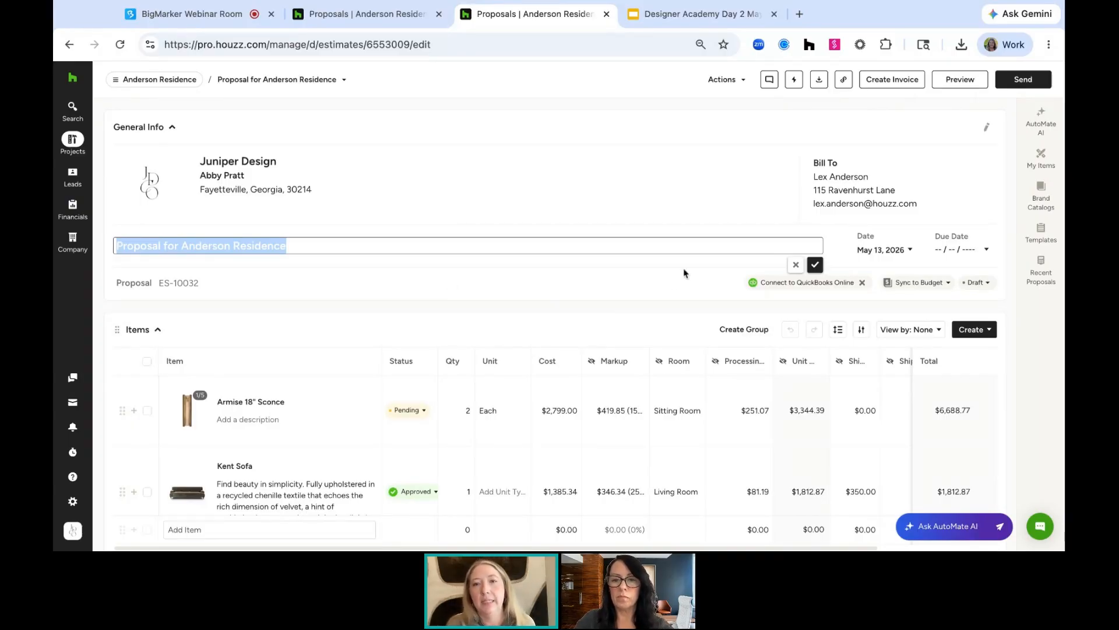
pyautogui.click(815, 266)
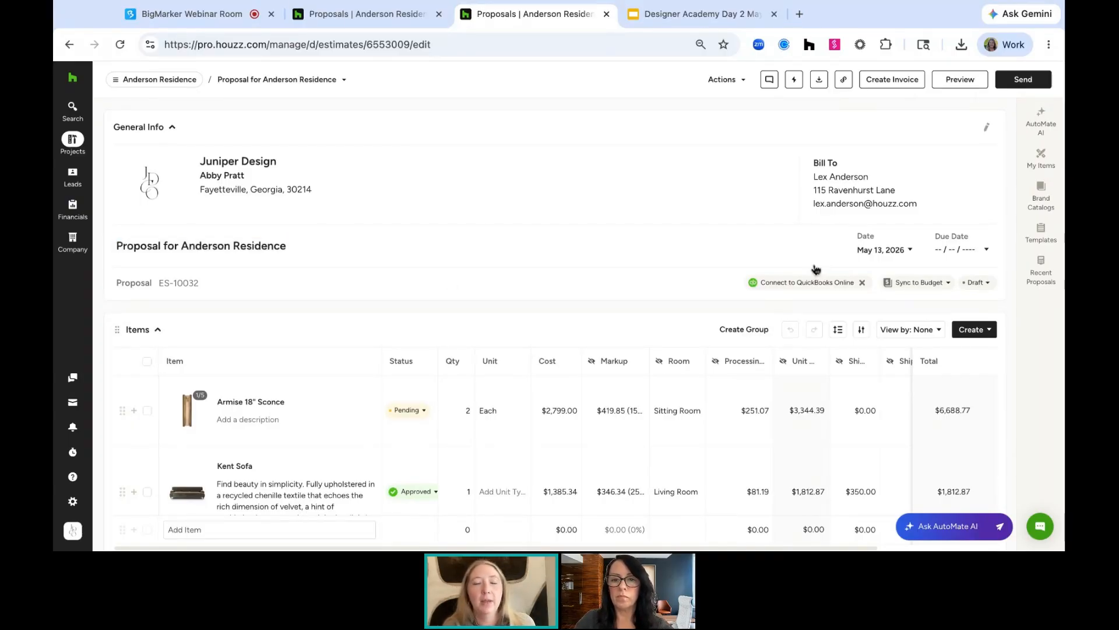
pyautogui.click(162, 278)
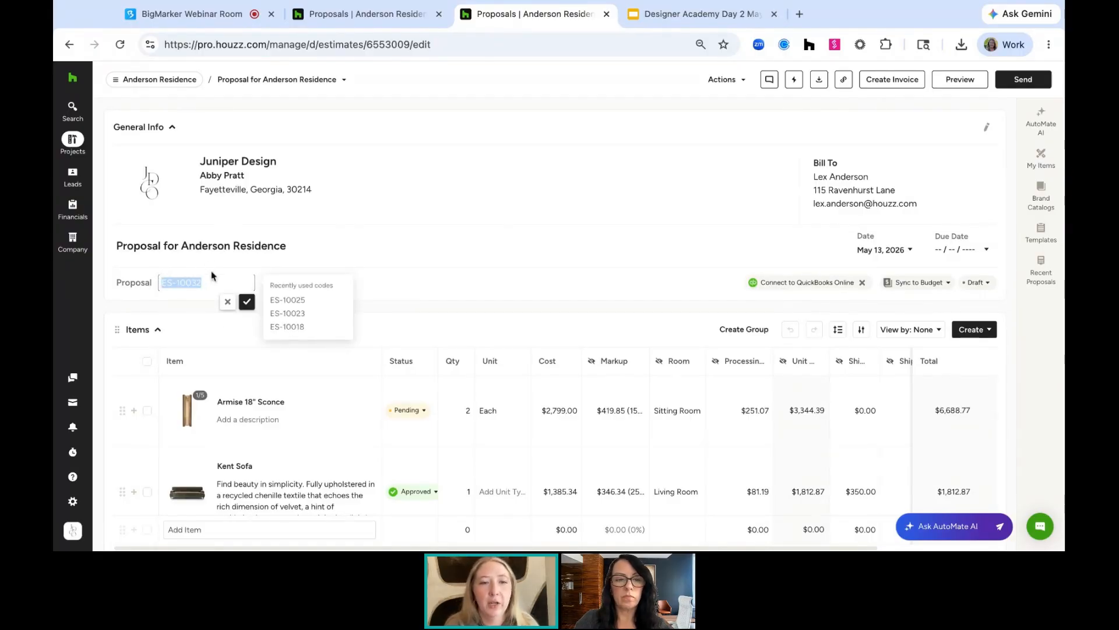
pyautogui.click(247, 302)
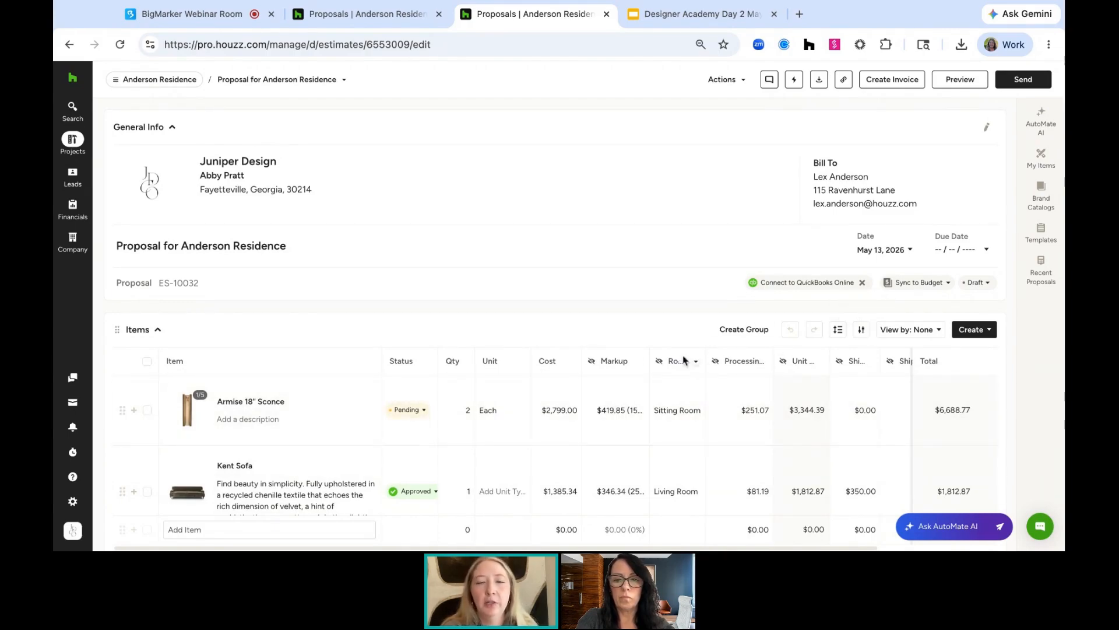
# Review the proposal's item detail and column visibility settings
pyautogui.click(861, 330)
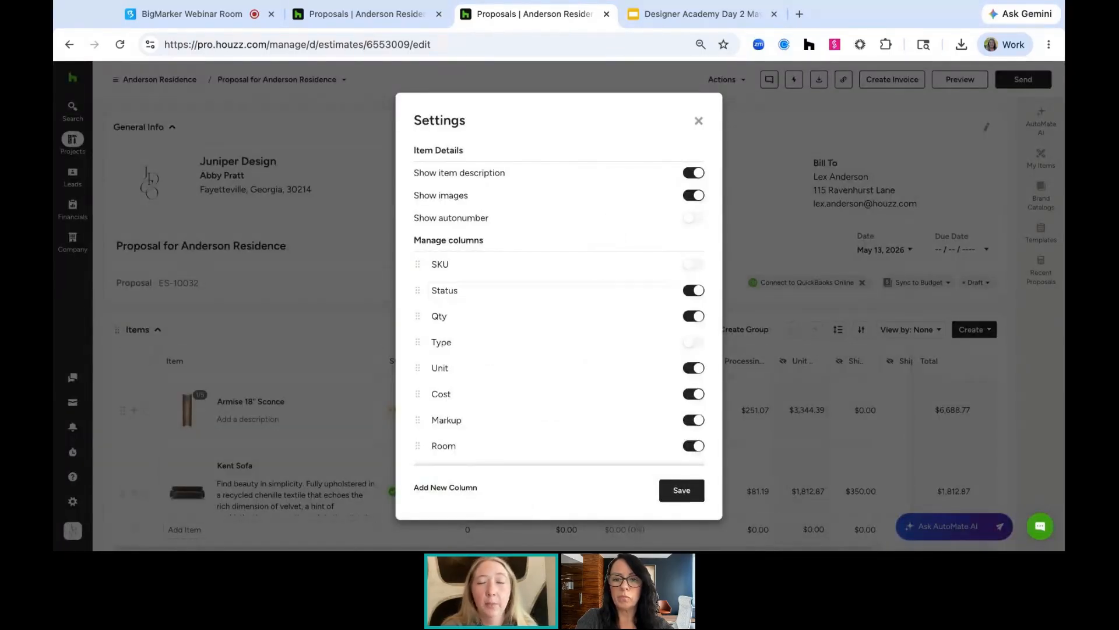
pyautogui.scroll(-3, 590, 340)
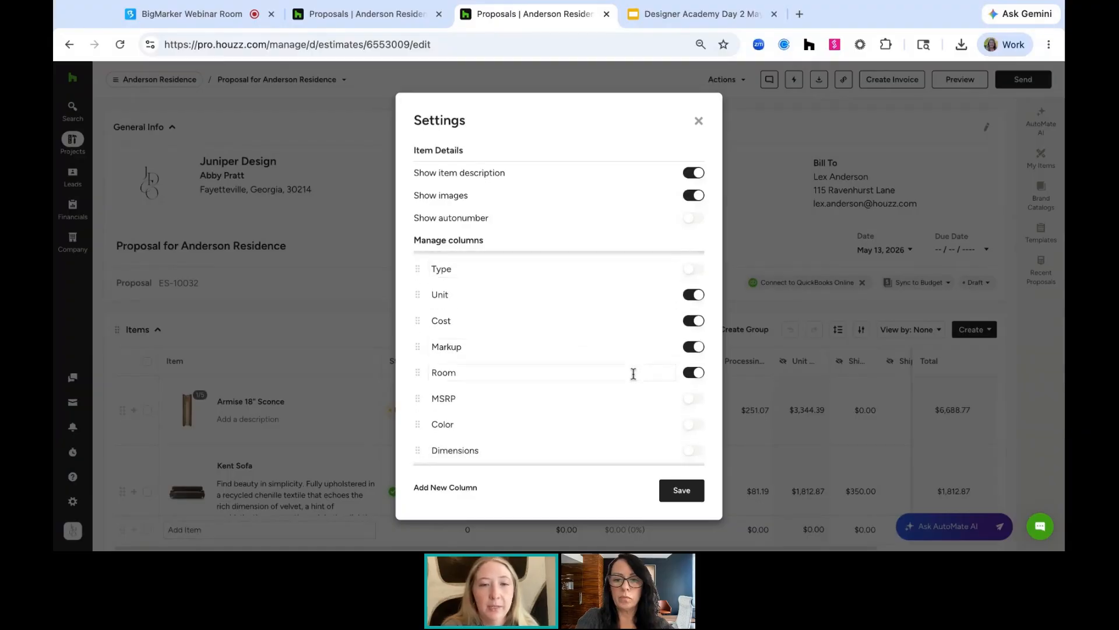
pyautogui.scroll(-2, 632, 379)
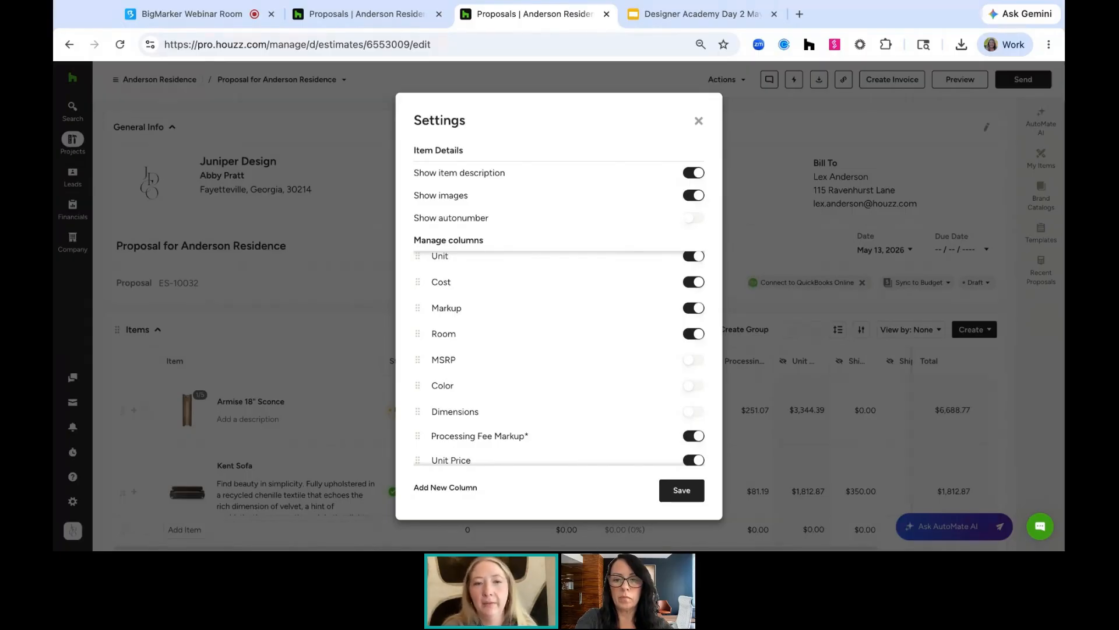
pyautogui.scroll(-3, 632, 442)
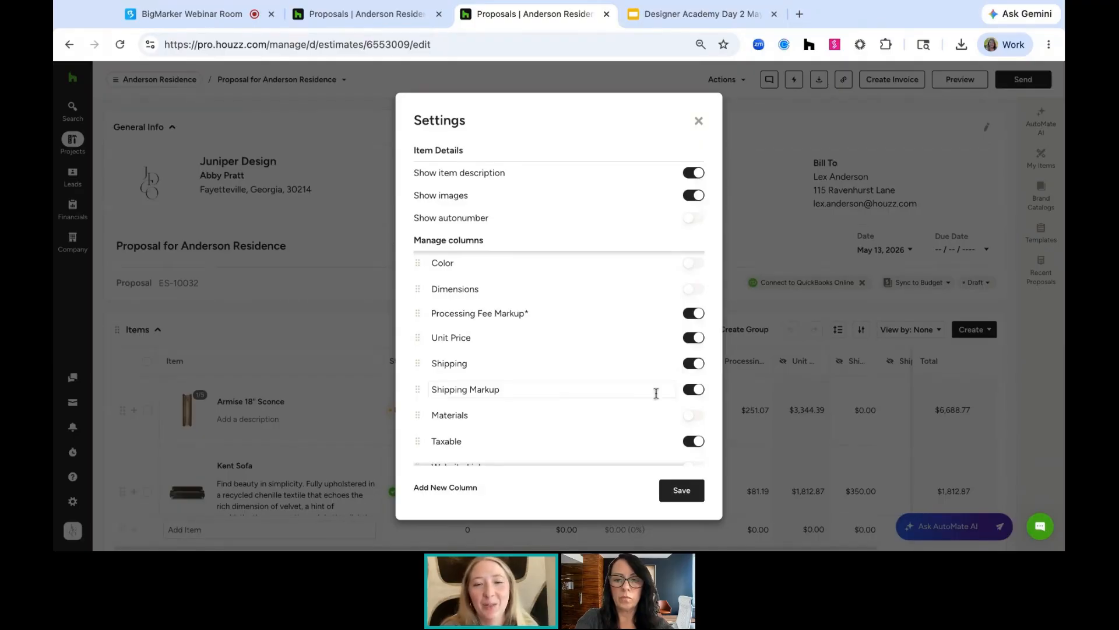
pyautogui.scroll(-1, 654, 402)
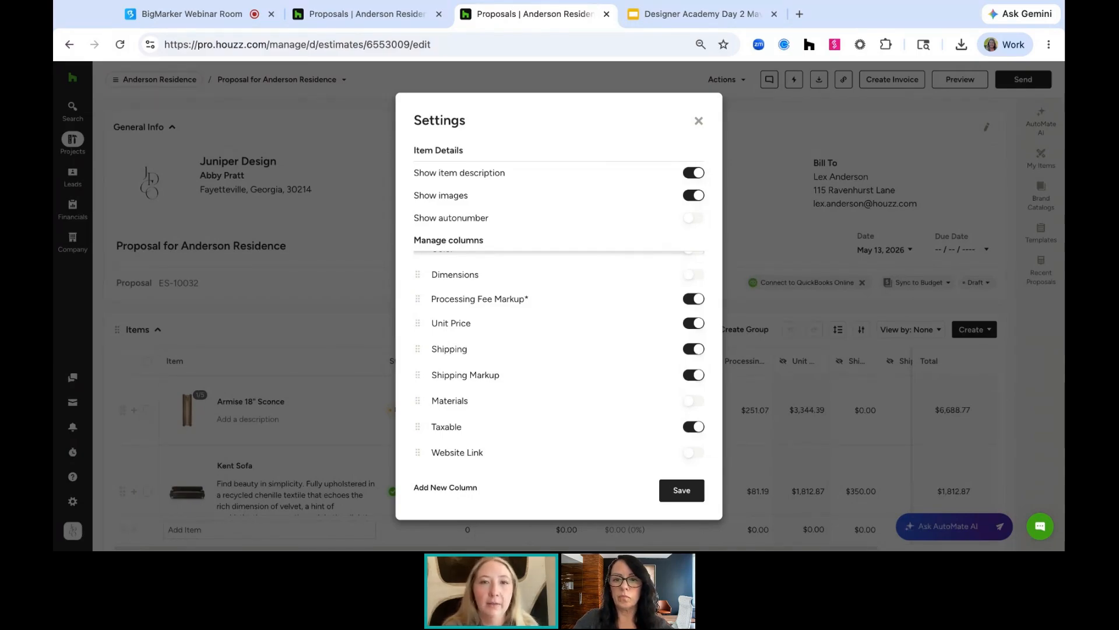
pyautogui.click(700, 121)
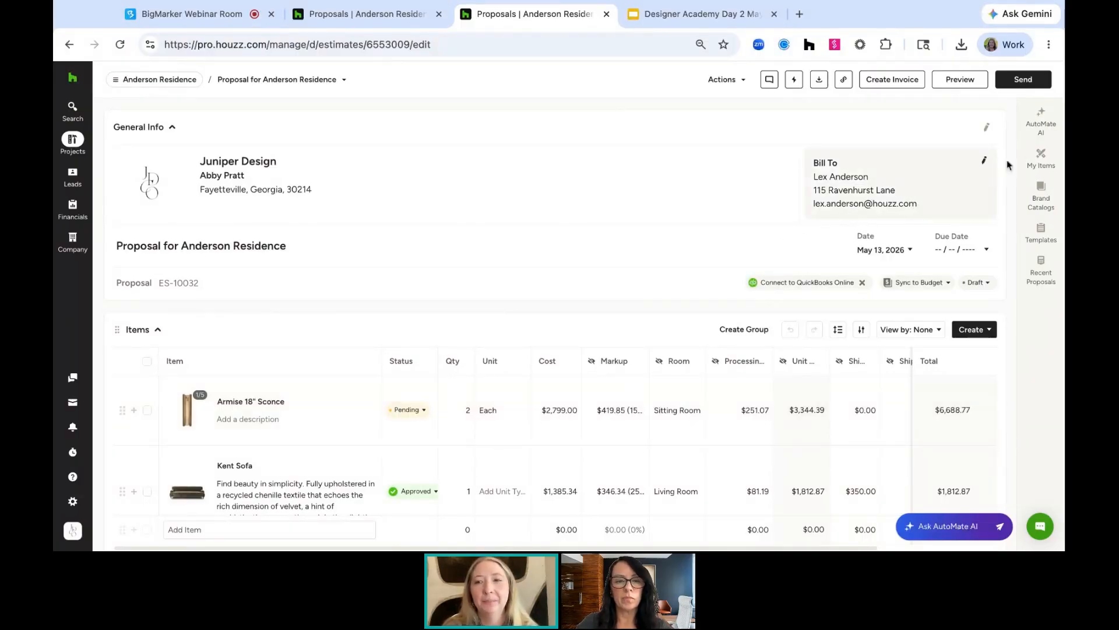
# Add the Modern Schoolhouse Lantern from this project's items in My Items to the proposal
pyautogui.click(1042, 156)
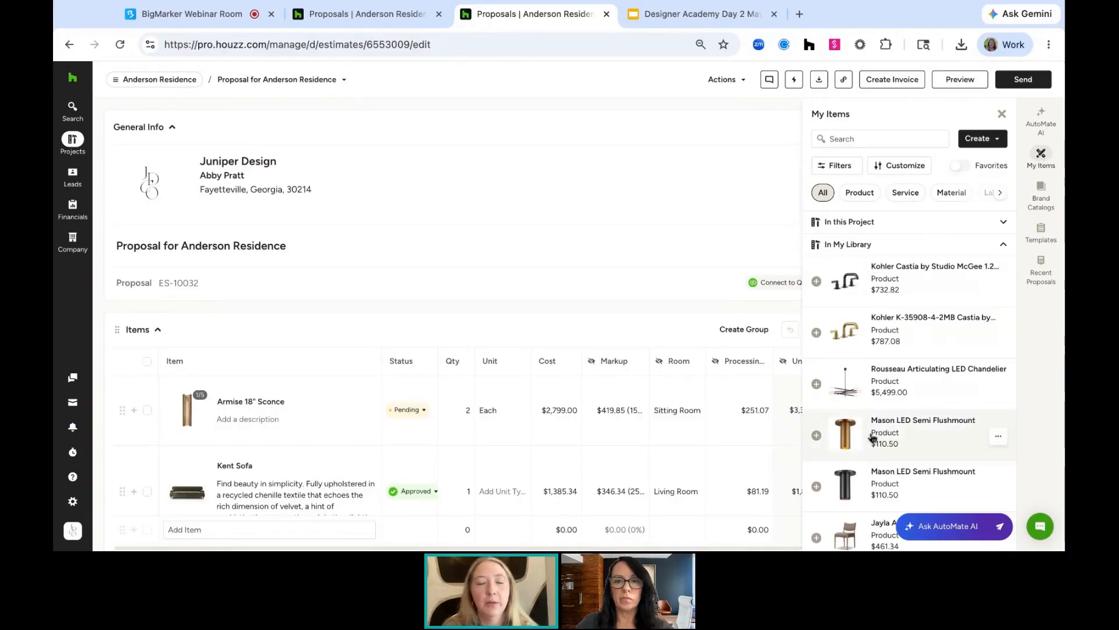
pyautogui.click(905, 222)
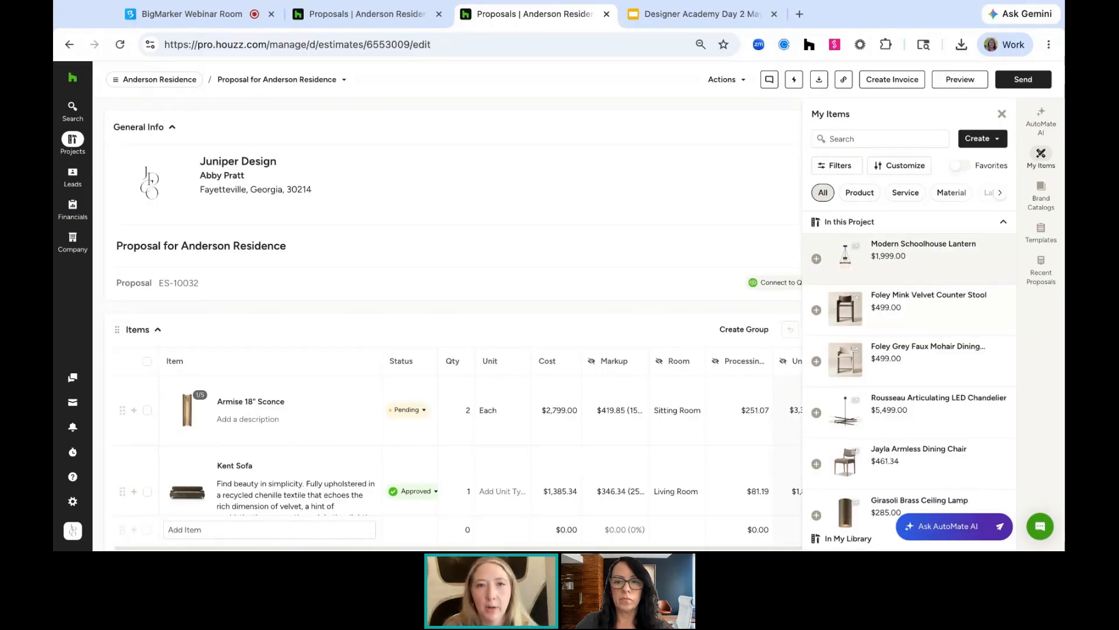
pyautogui.click(816, 259)
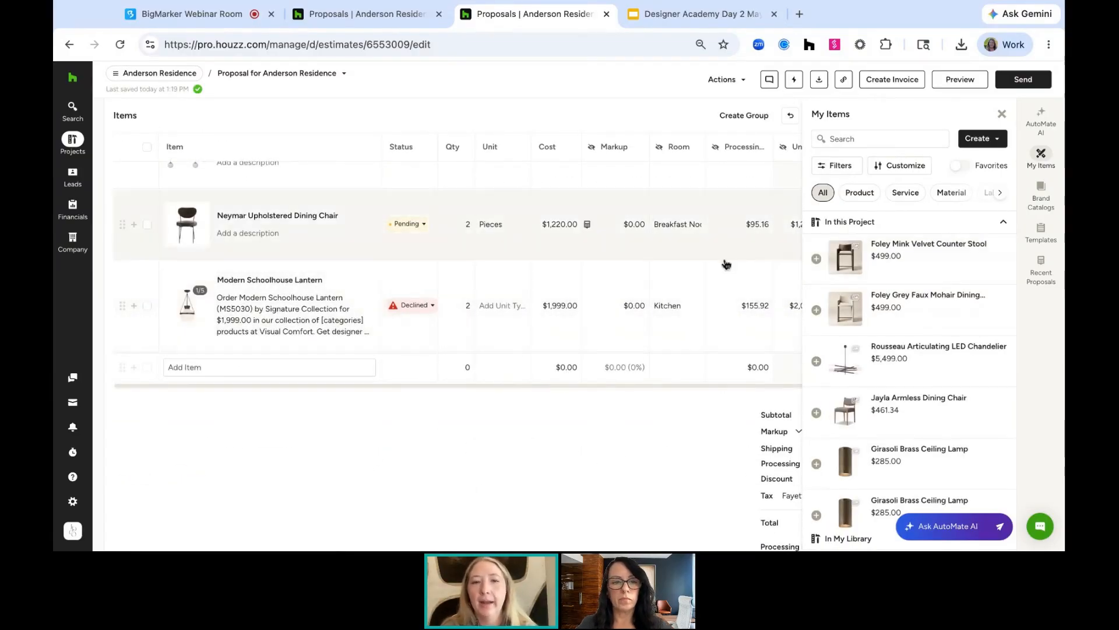
# Set the Modern Schoolhouse Lantern's status to Approved and close My Items
pyautogui.click(430, 313)
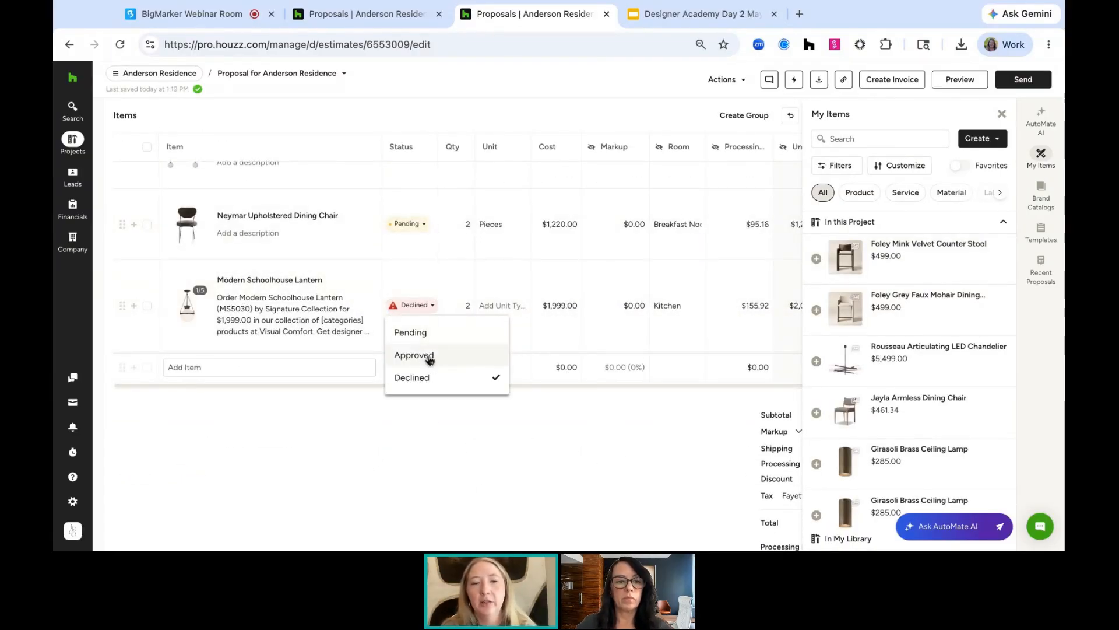
pyautogui.click(430, 355)
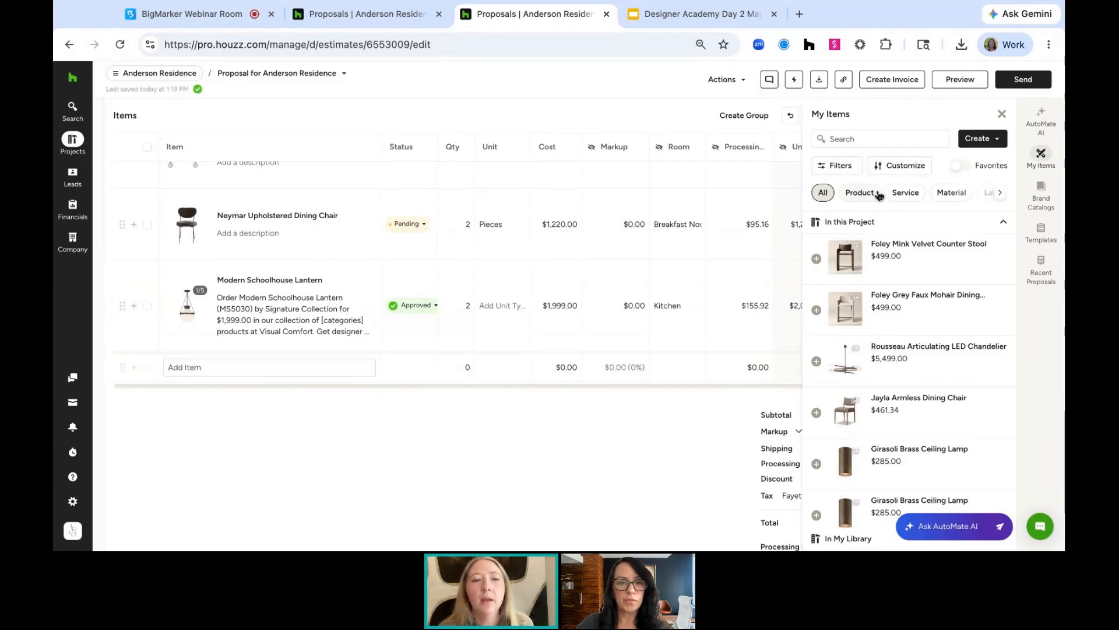
pyautogui.click(1002, 114)
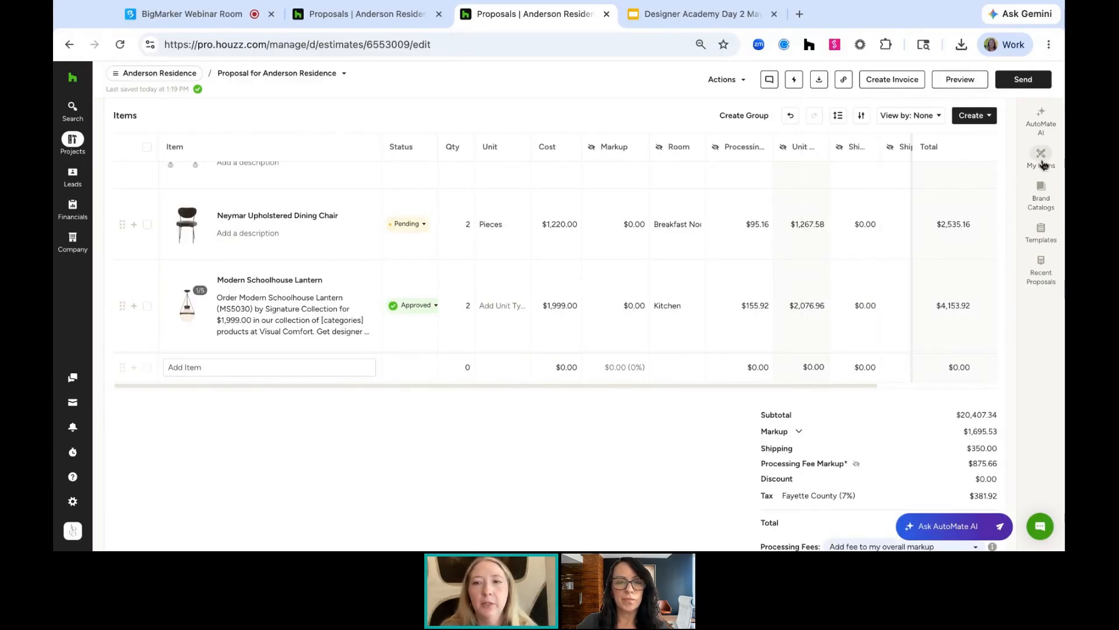
# Add the Swiss Alps by Gold Rush Art Co item to the proposal from the item list
pyautogui.click(275, 368)
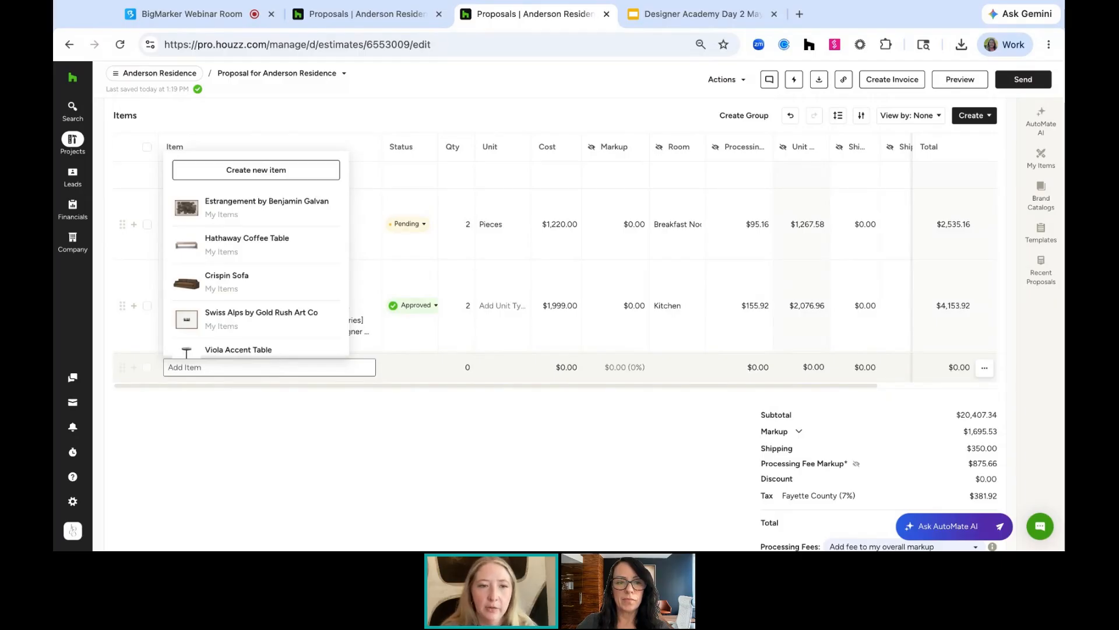
pyautogui.click(253, 323)
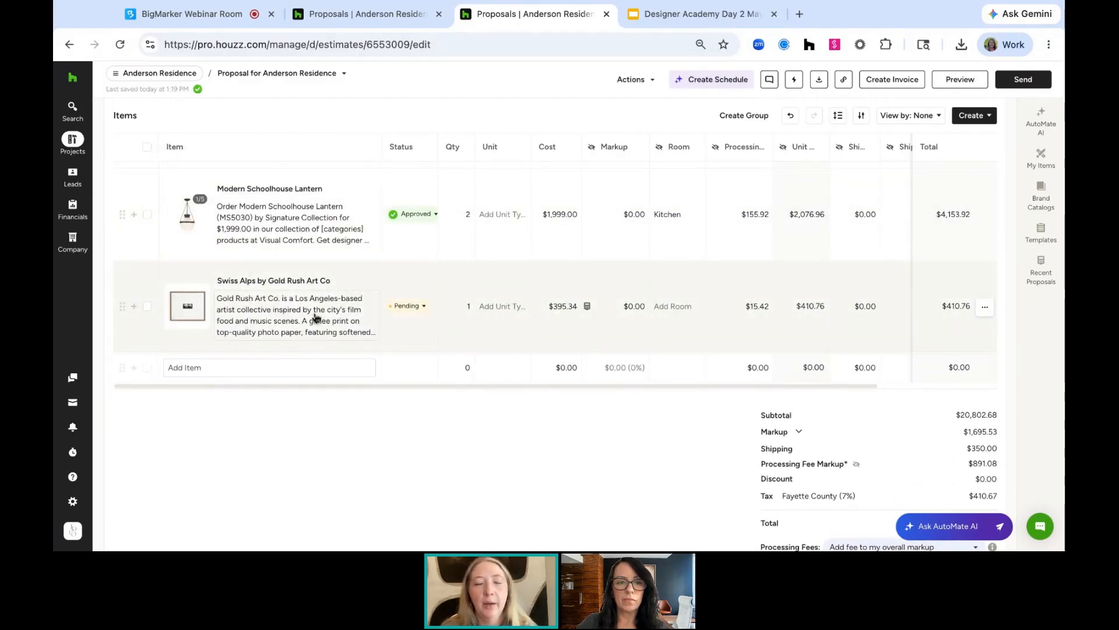
pyautogui.click(257, 368)
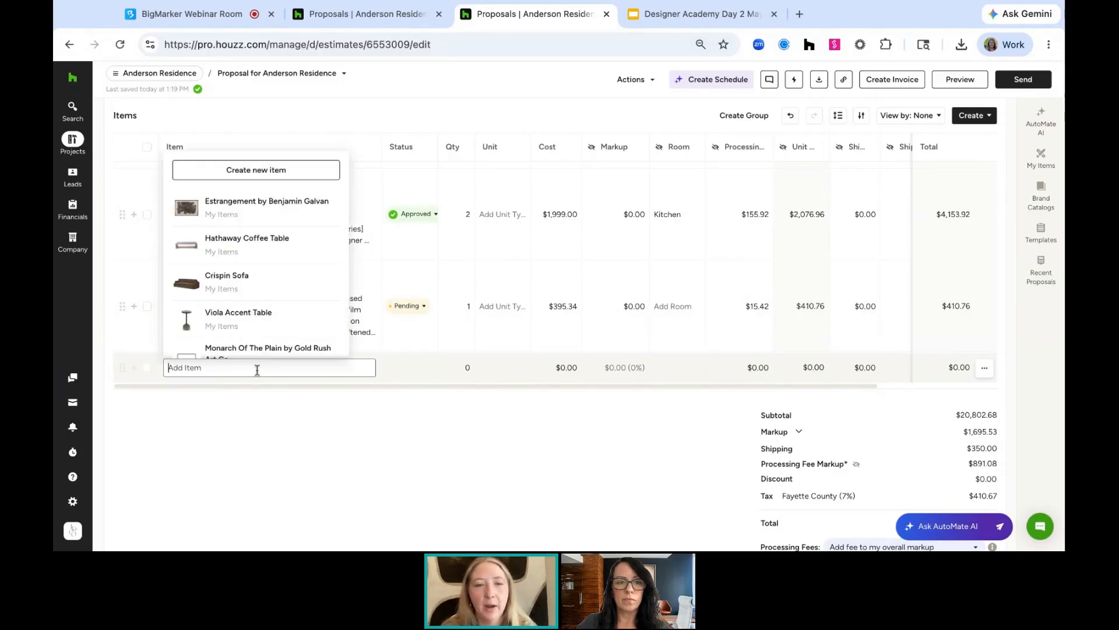
pyautogui.click(263, 469)
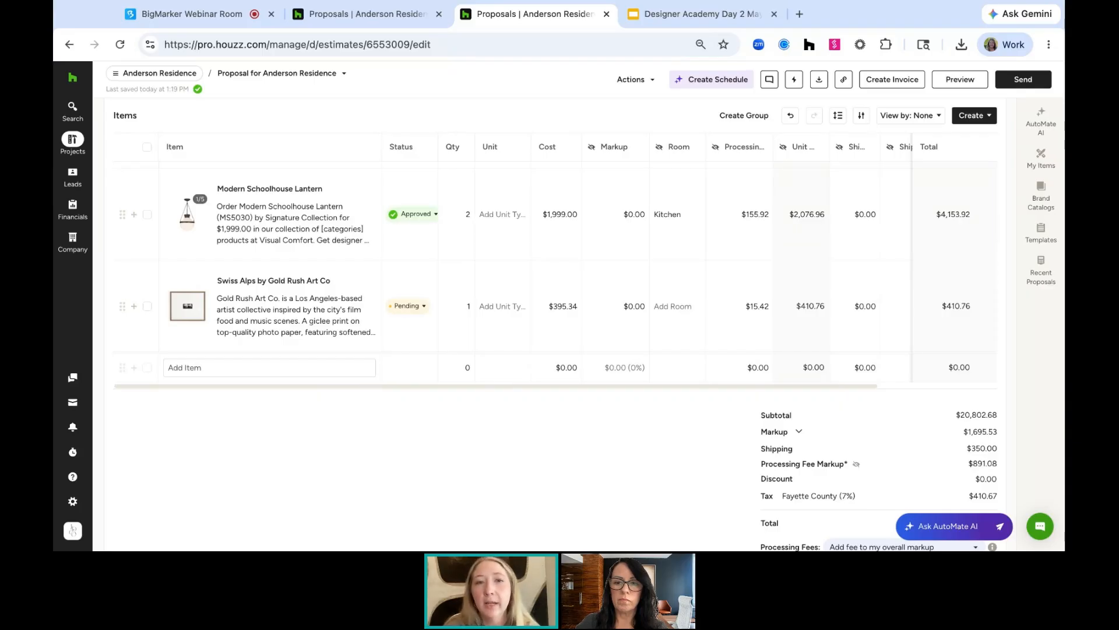
# Examine the proposal totals and the available tax rate options
pyautogui.scroll(1, 289, 367)
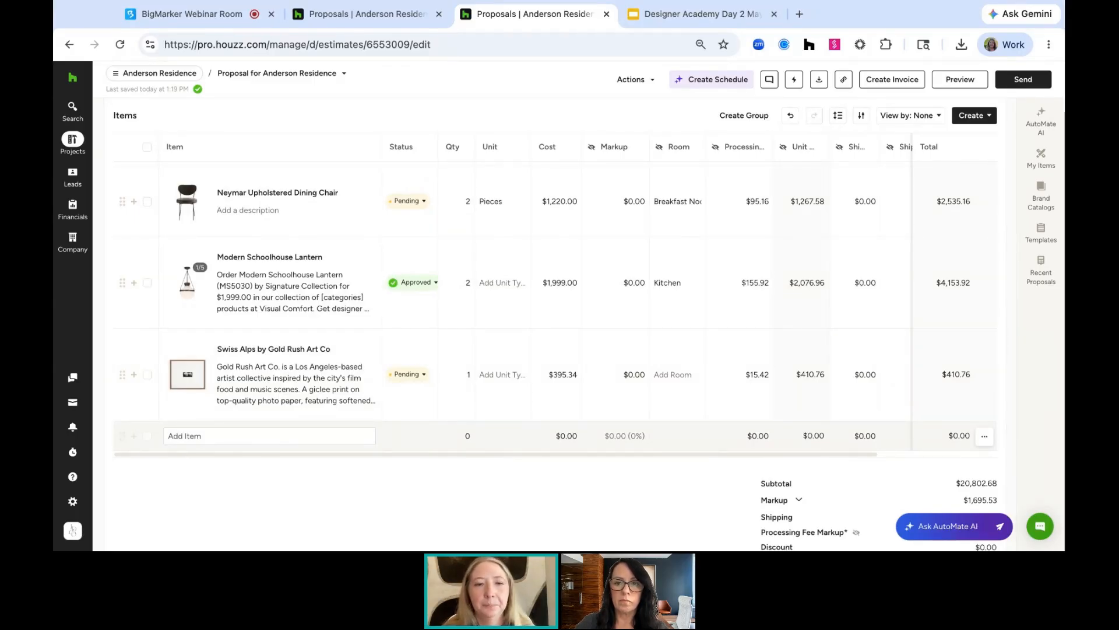
pyautogui.scroll(-2, 314, 507)
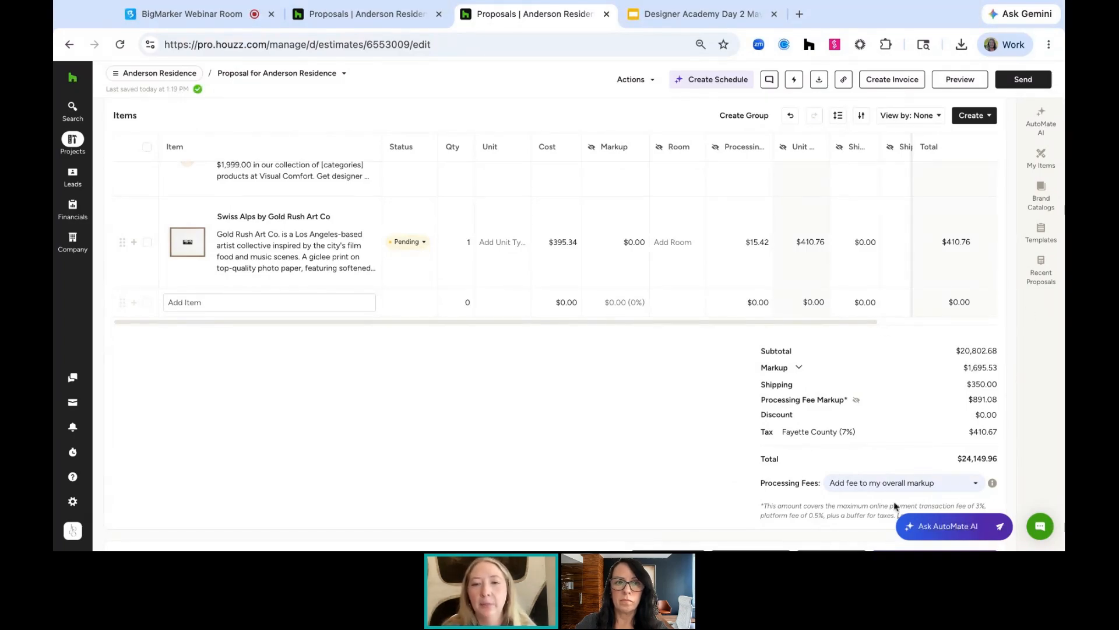
pyautogui.scroll(-1, 794, 460)
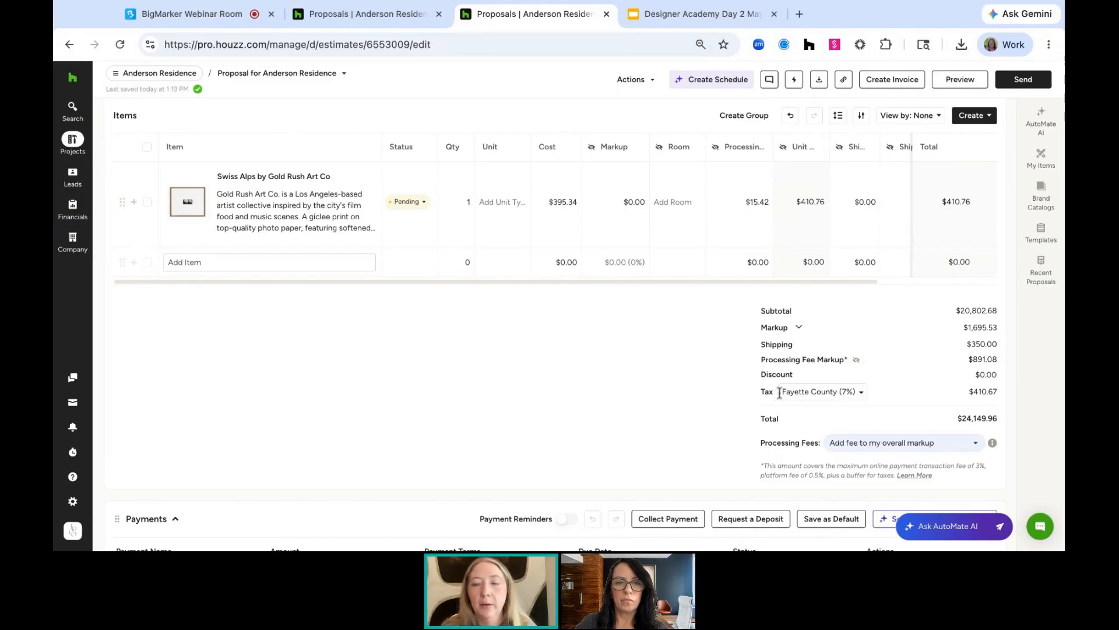
pyautogui.click(849, 391)
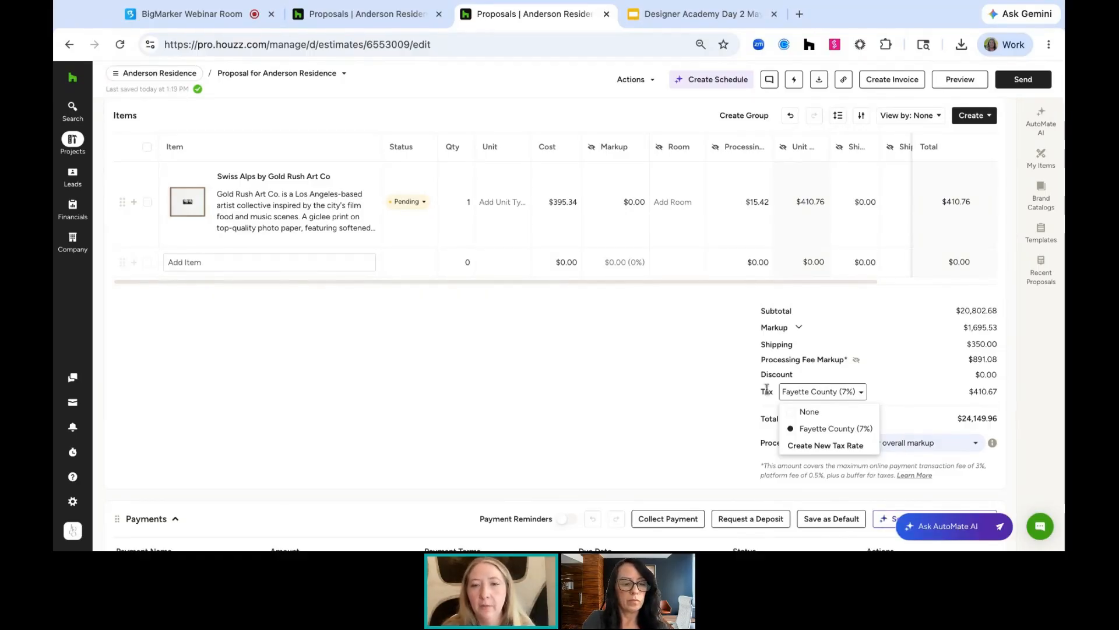
pyautogui.click(689, 379)
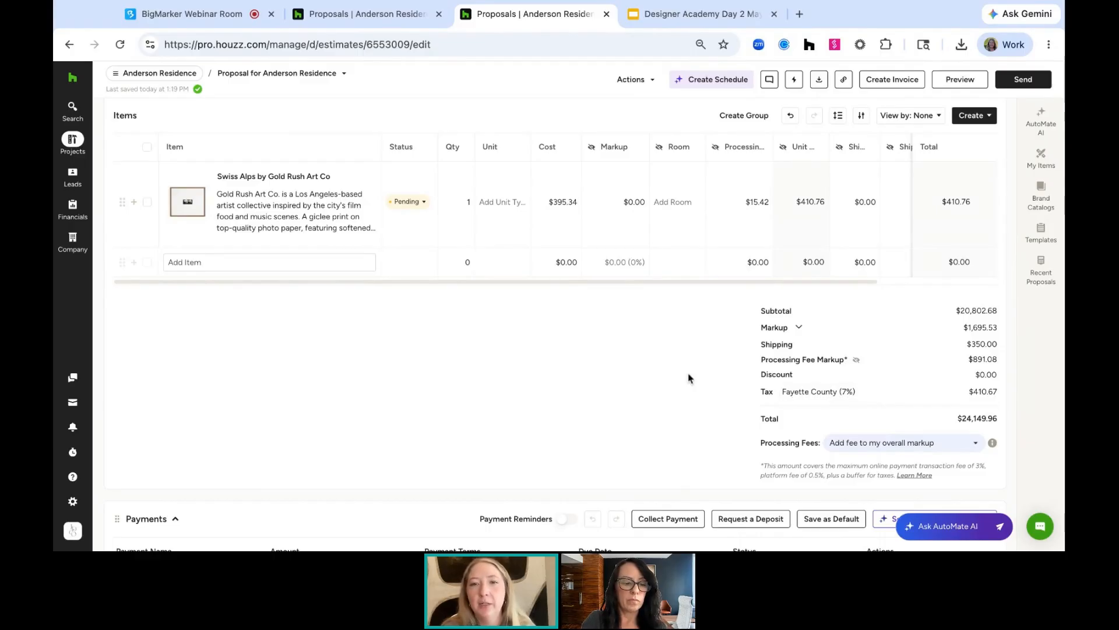
pyautogui.click(640, 149)
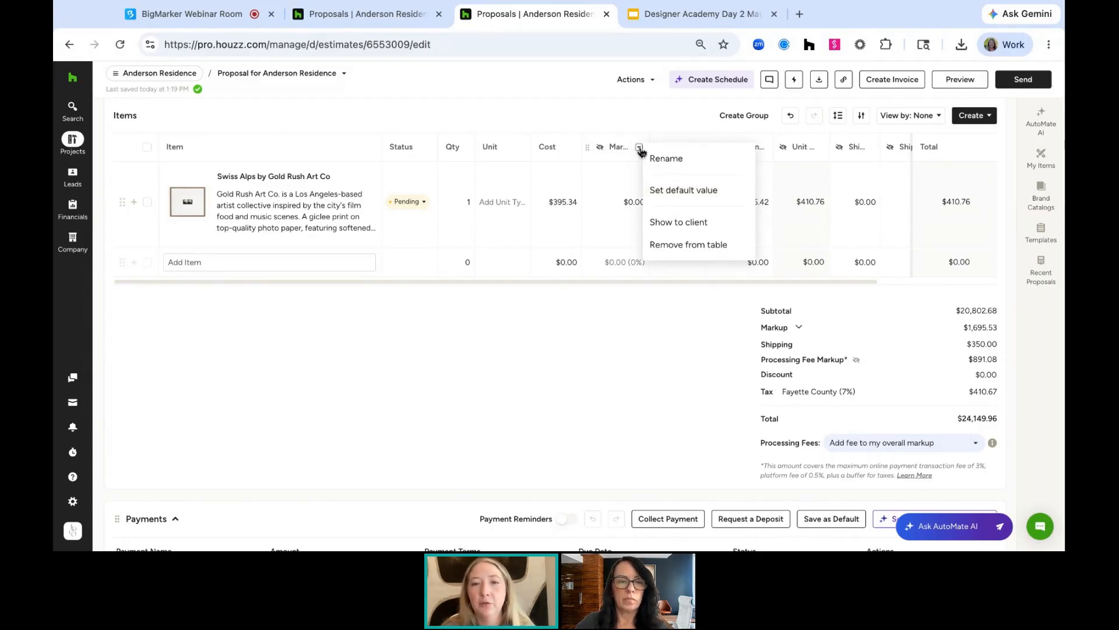
pyautogui.click(677, 203)
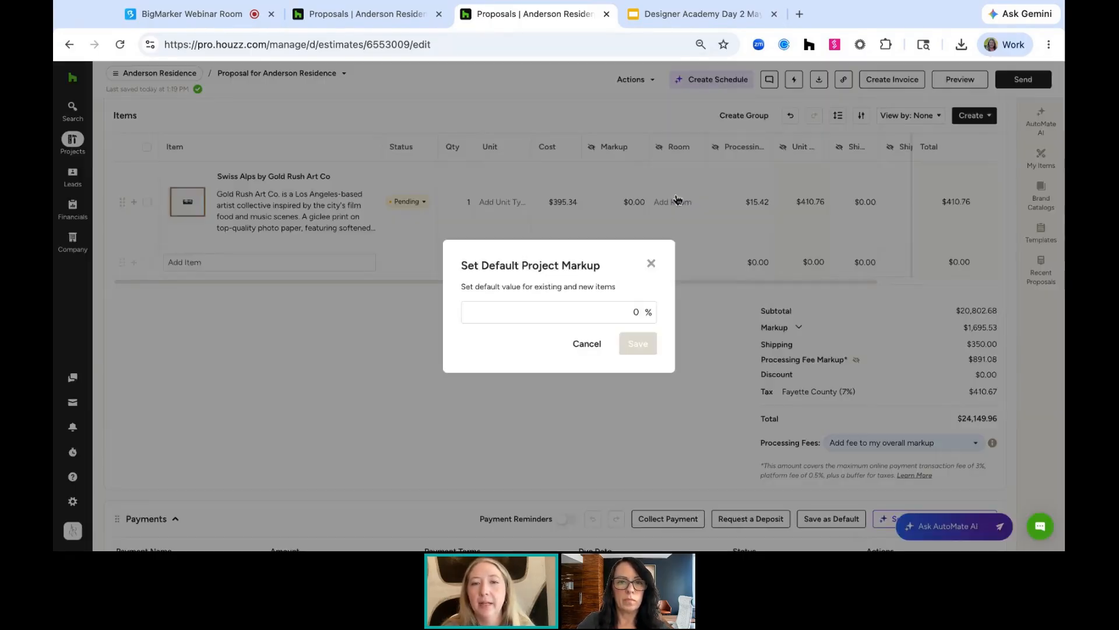
pyautogui.click(651, 265)
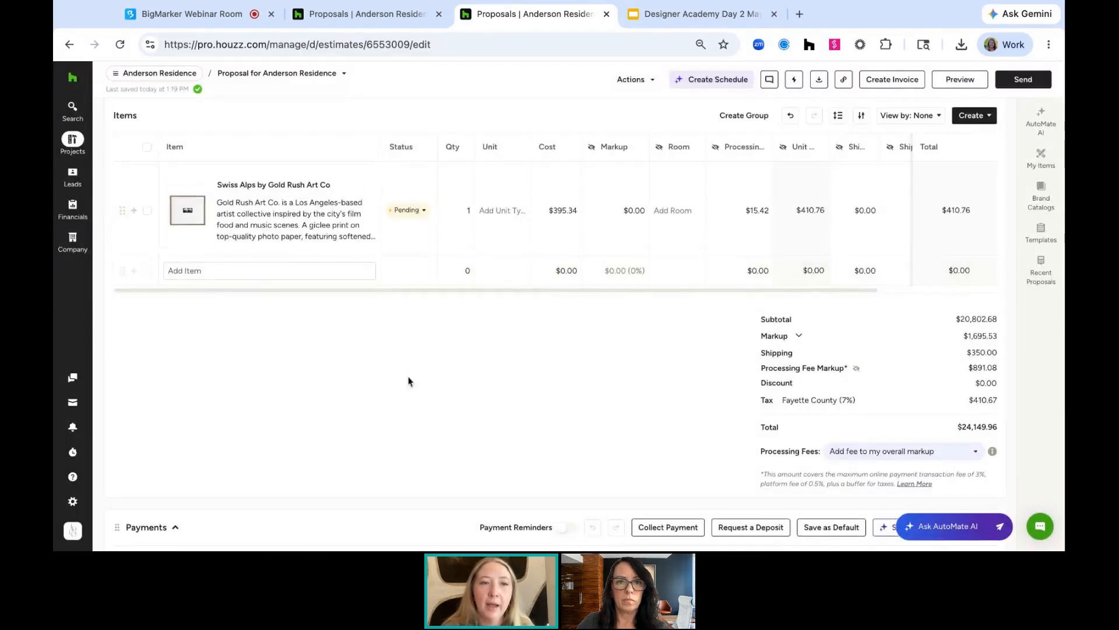
pyautogui.scroll(2, 192, 312)
pyautogui.click(148, 310)
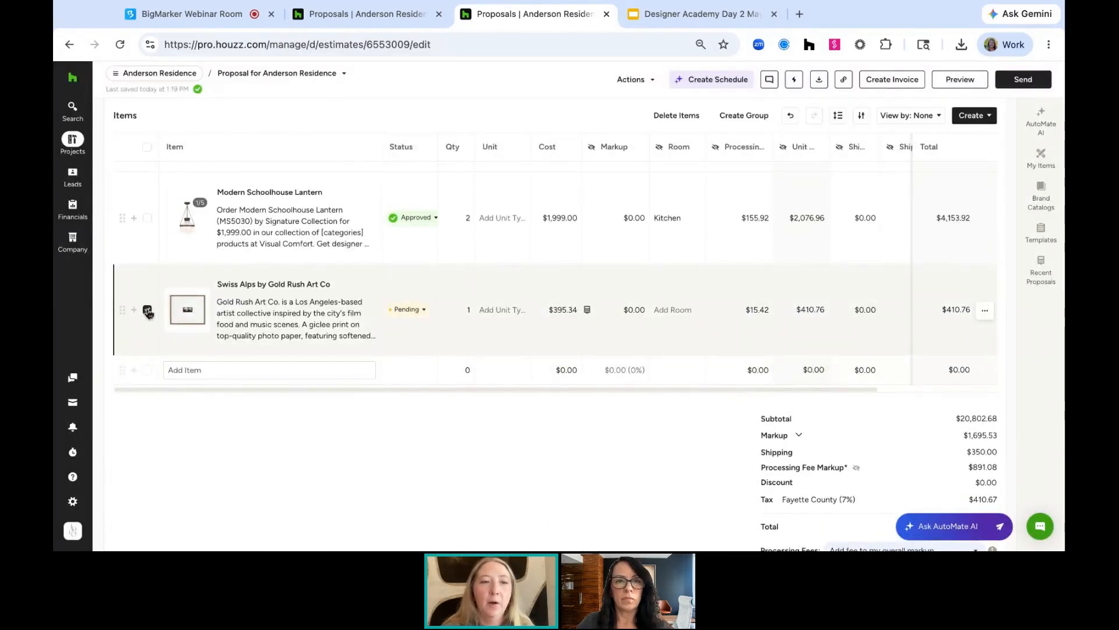
pyautogui.click(147, 218)
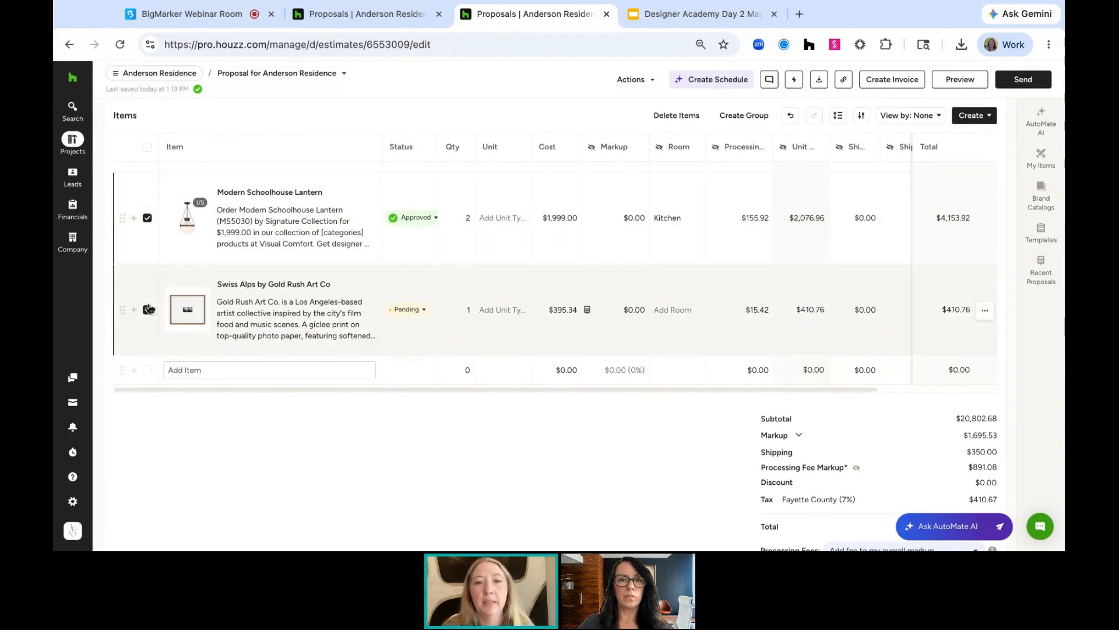
pyautogui.click(640, 150)
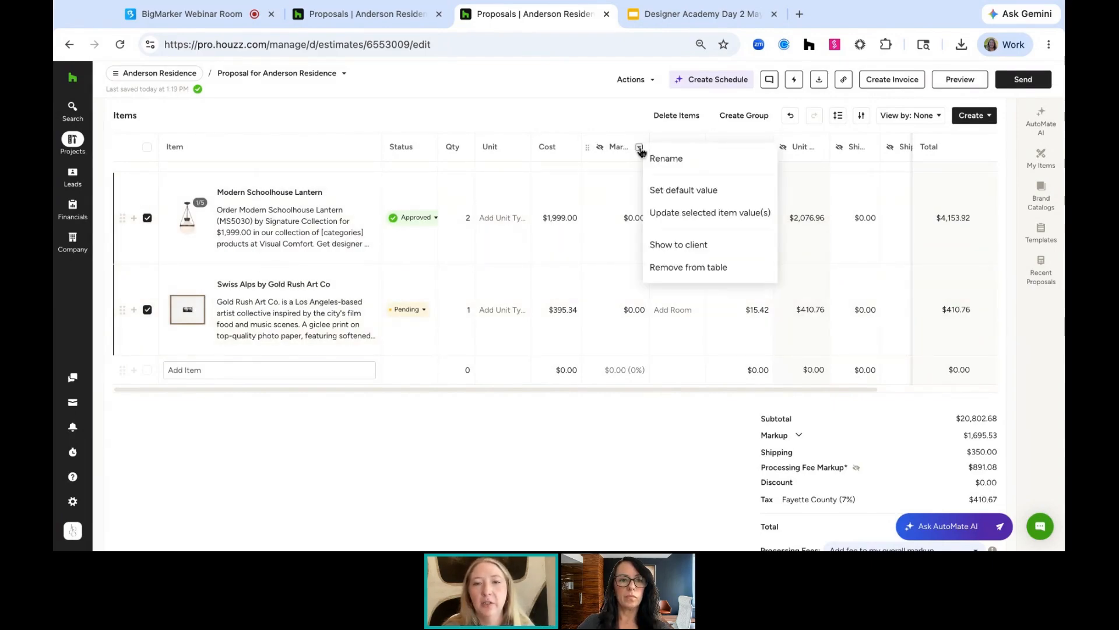
pyautogui.click(679, 214)
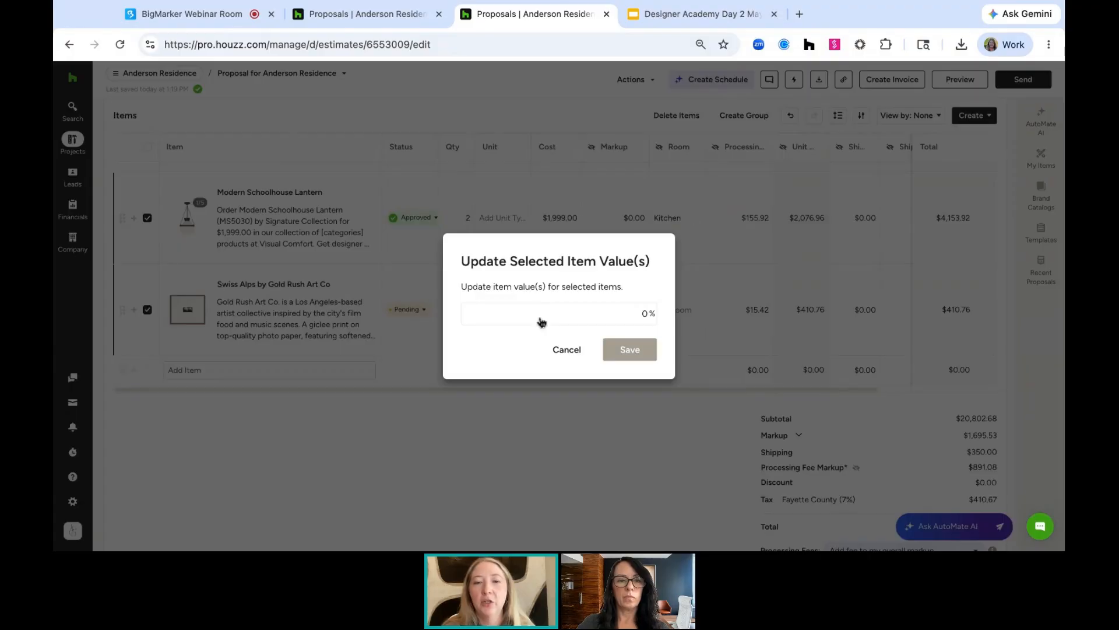
pyautogui.click(568, 352)
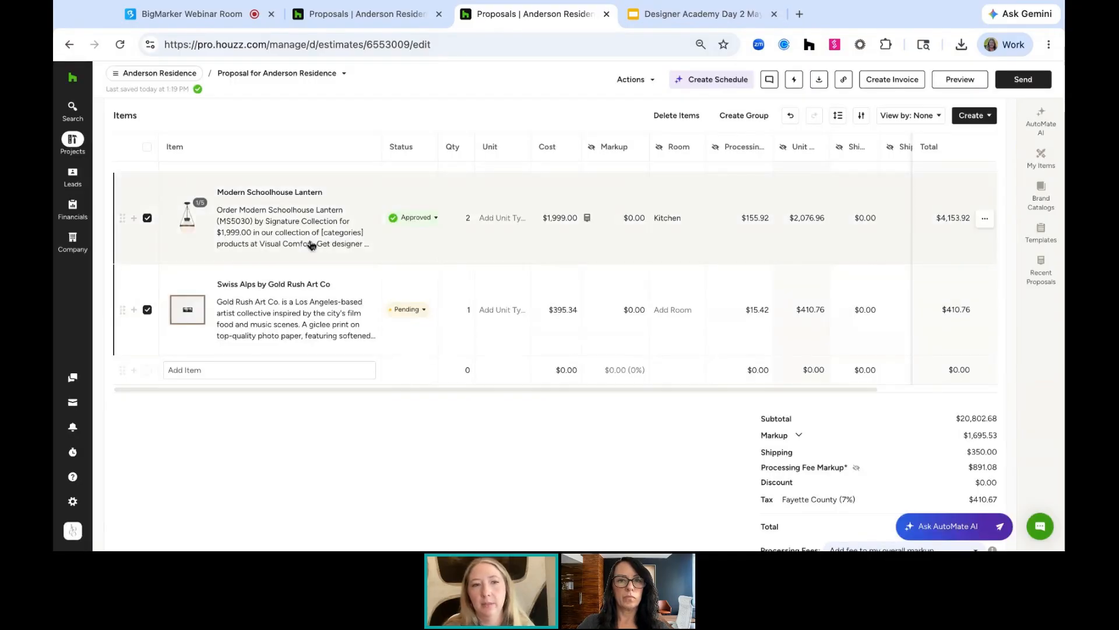
pyautogui.click(146, 218)
pyautogui.click(148, 311)
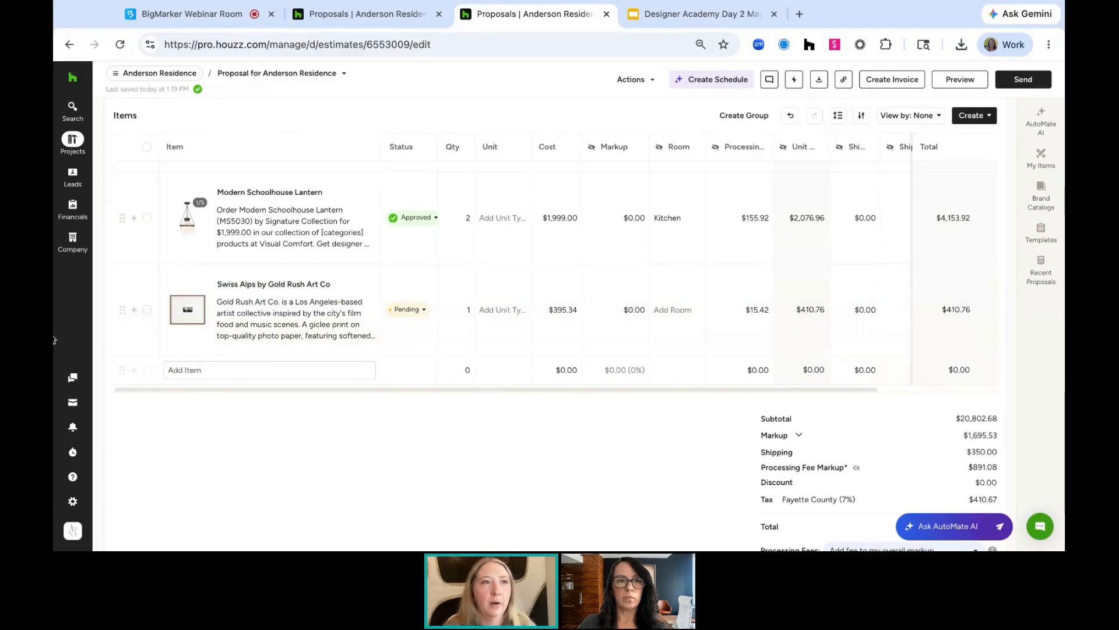
# Set the due dates of both the Deposit and Upon completion payments to May 14, 2026
pyautogui.scroll(-5, 482, 431)
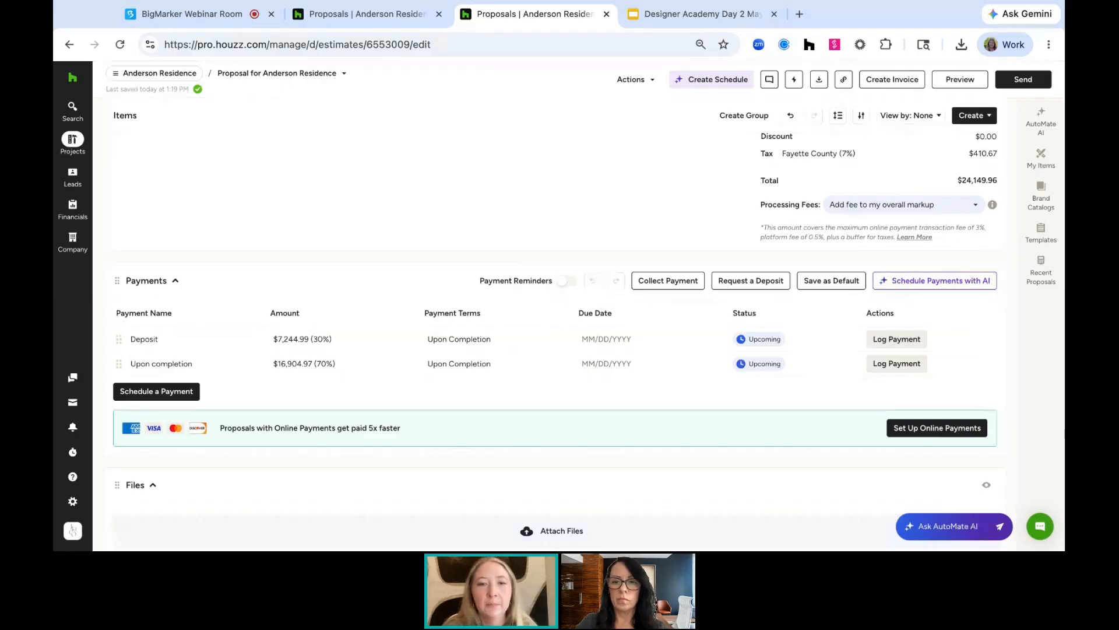
pyautogui.click(606, 338)
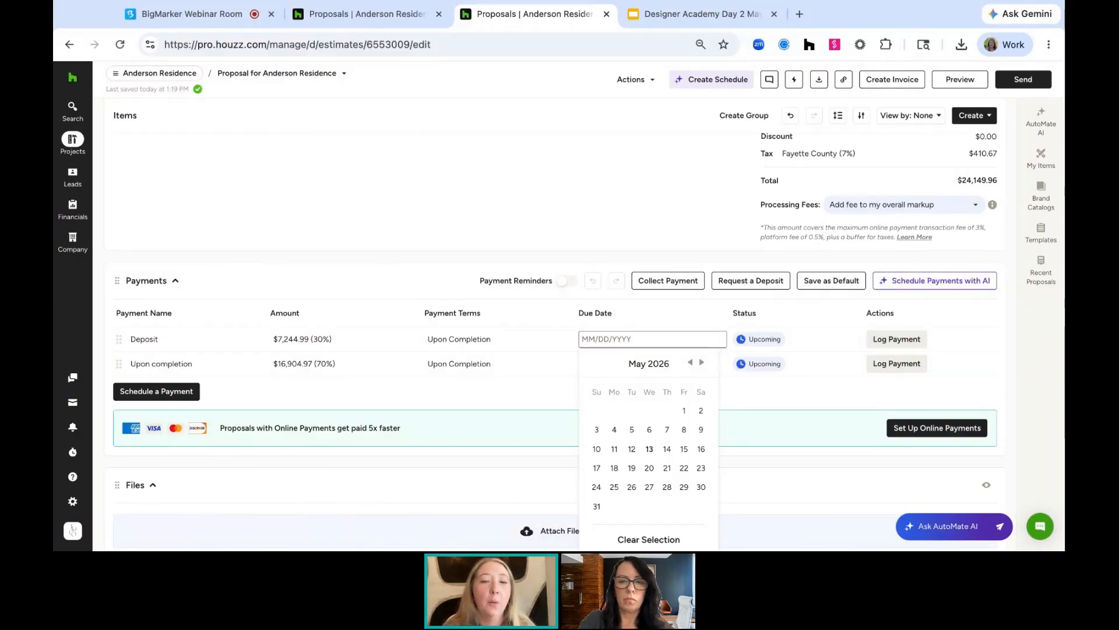
pyautogui.click(443, 272)
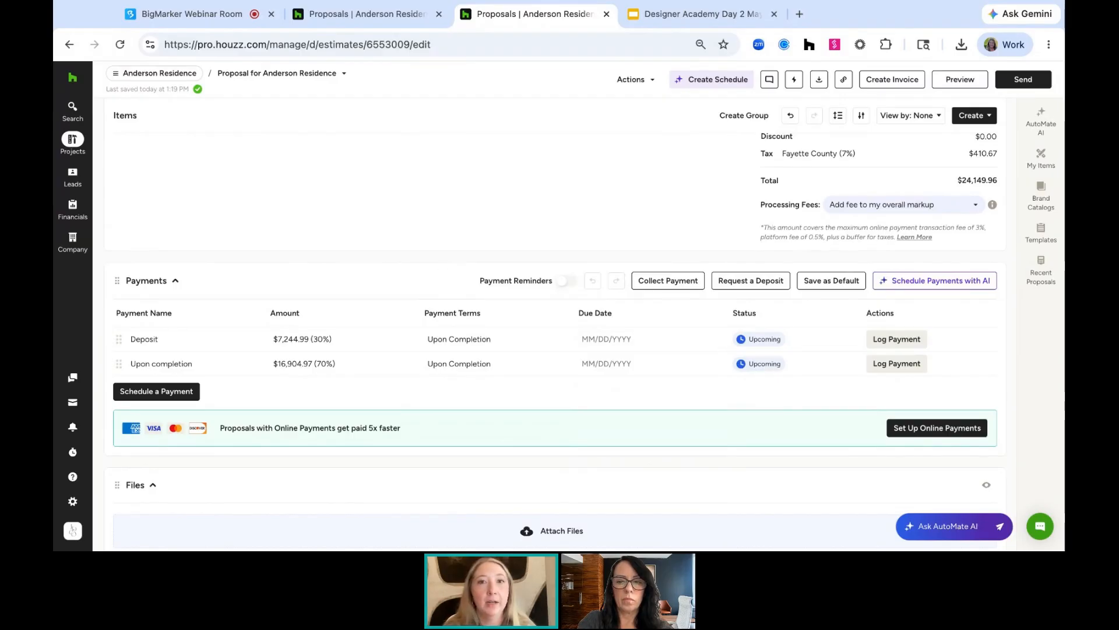
pyautogui.click(589, 363)
pyautogui.click(668, 472)
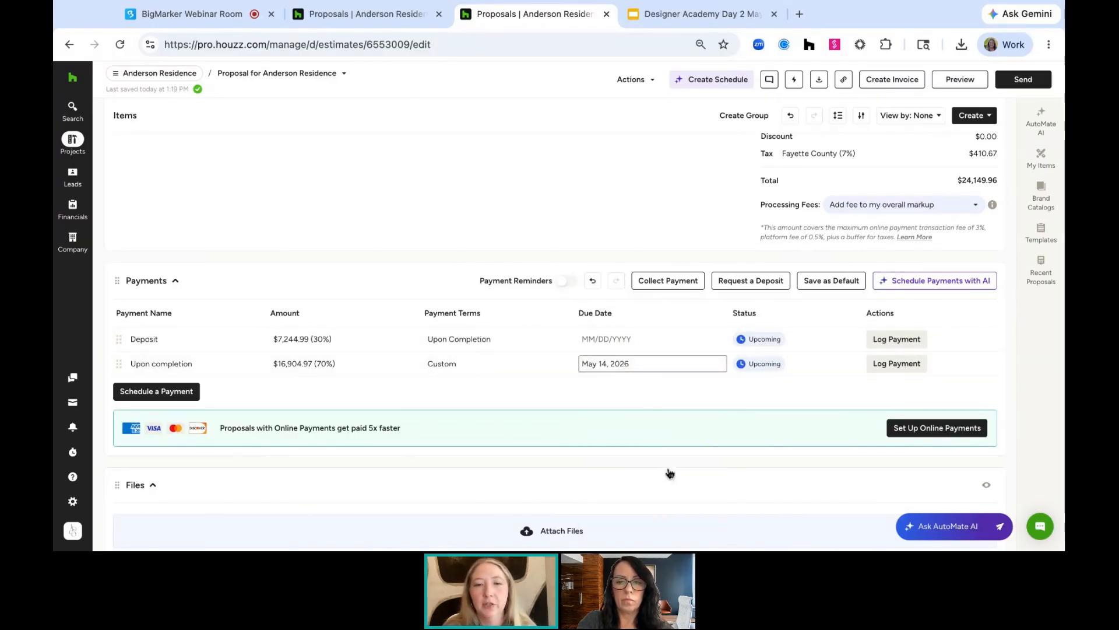
pyautogui.click(602, 333)
pyautogui.click(668, 449)
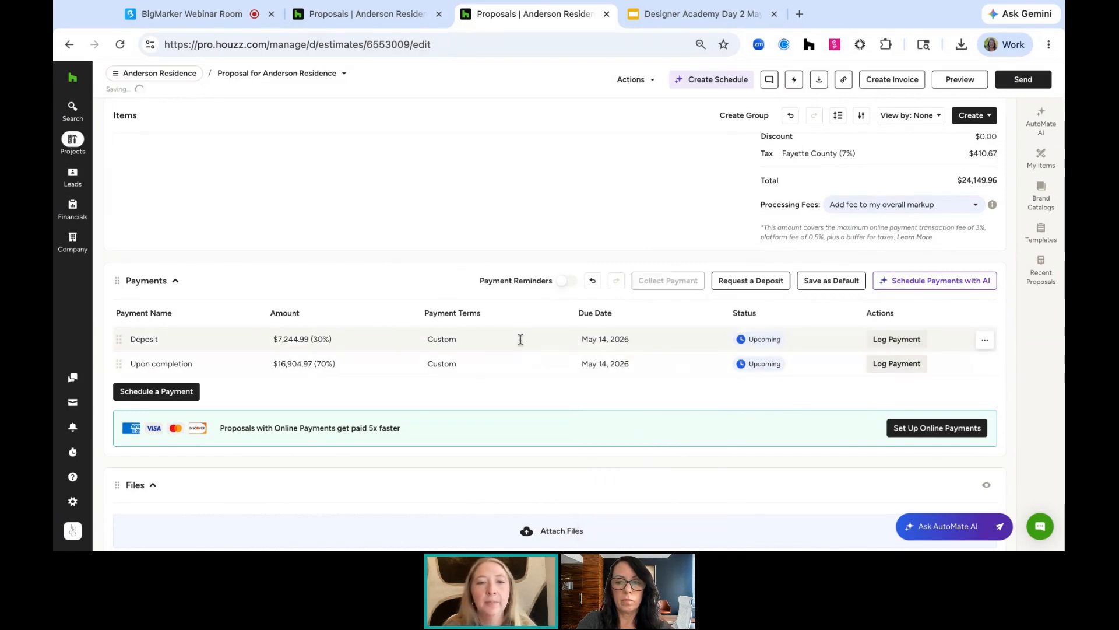
# Set the payment terms of both the Deposit and Upon completion payments to Due on Receipt
pyautogui.click(498, 338)
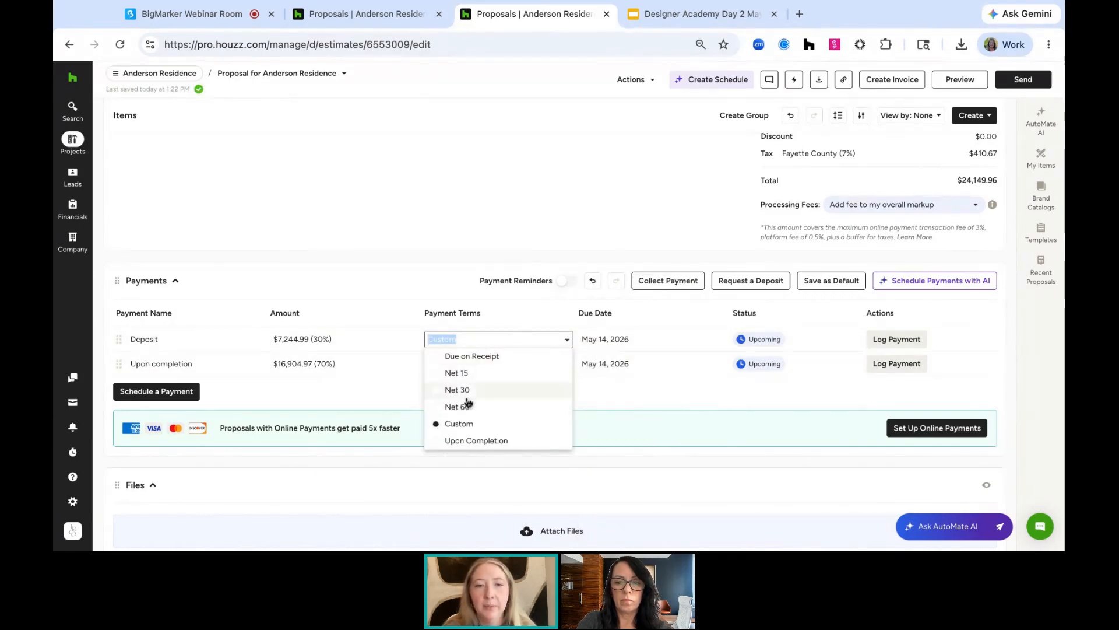
pyautogui.click(475, 356)
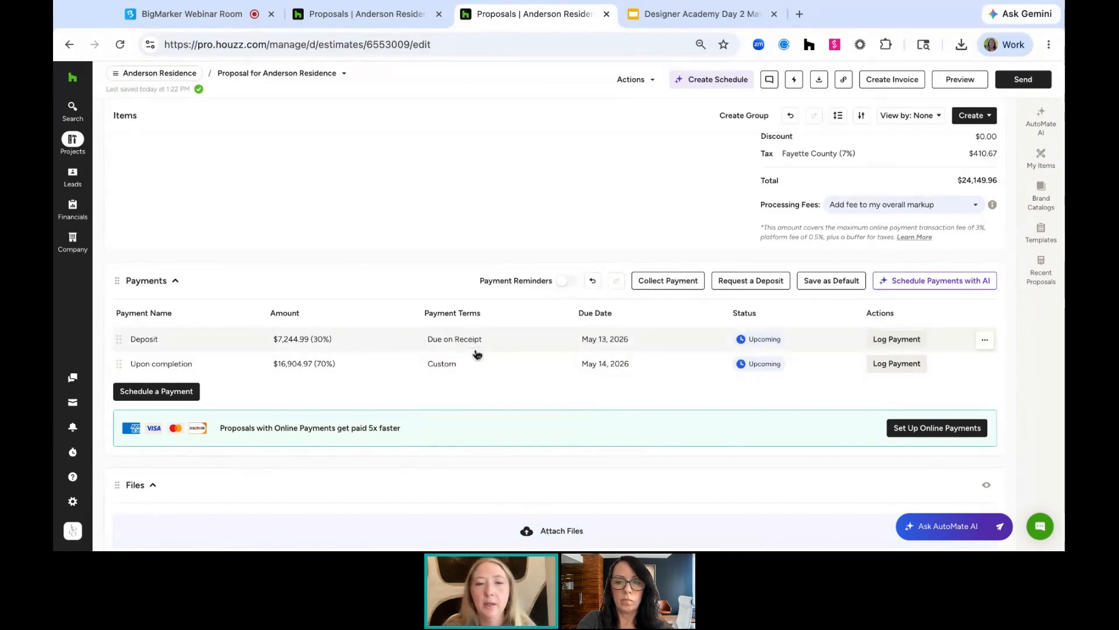
pyautogui.click(475, 363)
pyautogui.click(476, 380)
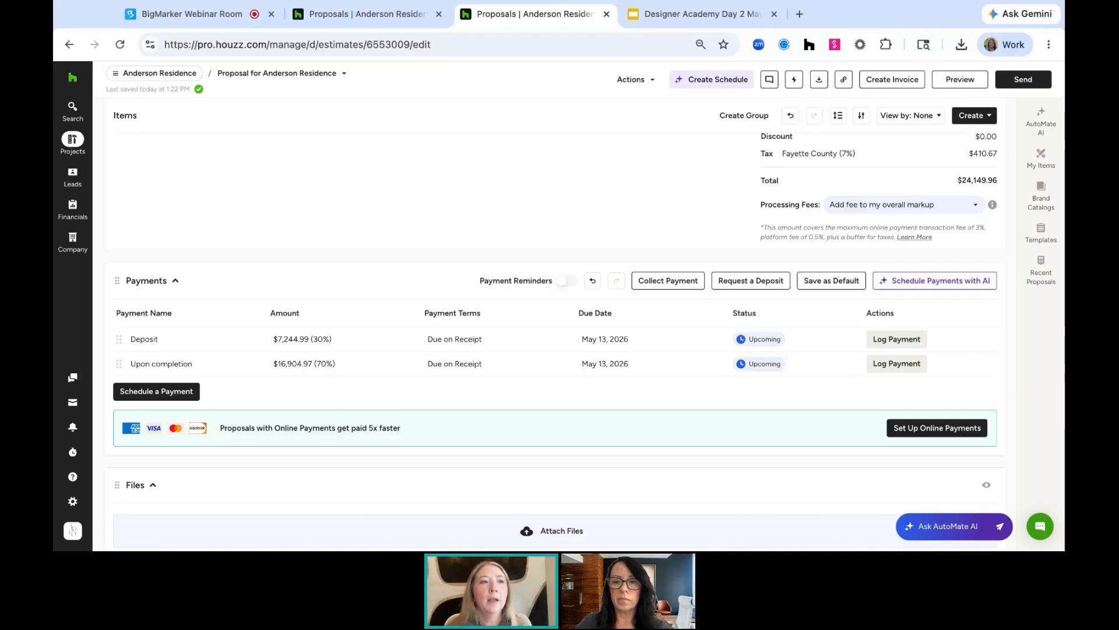
# Open the Terms and Conditions templates list and close it again
pyautogui.scroll(-2, 575, 400)
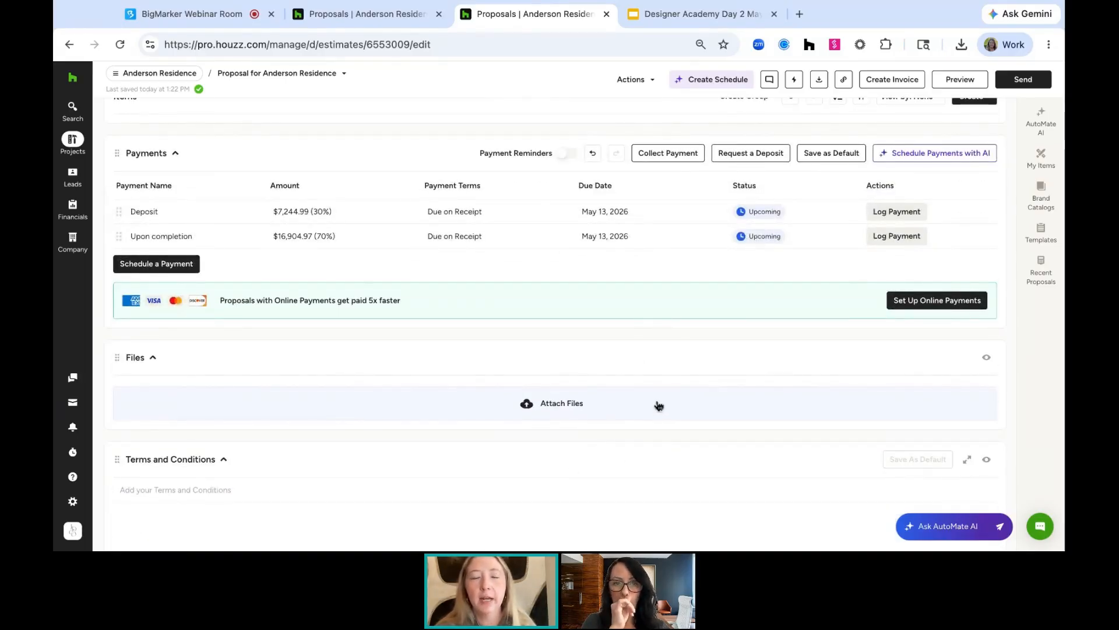
pyautogui.scroll(-2, 659, 405)
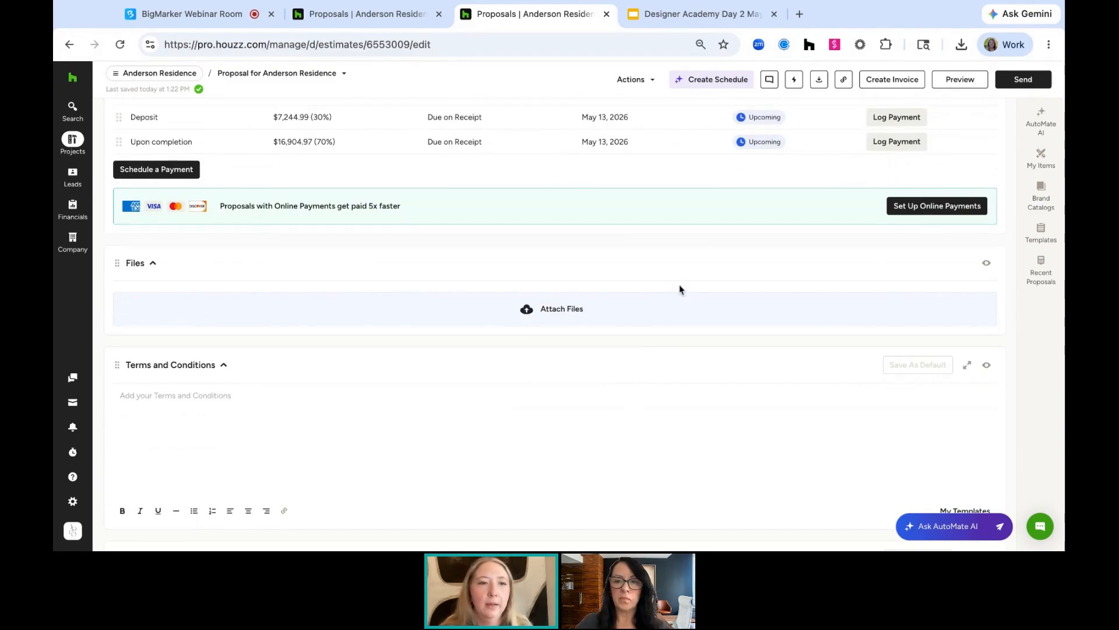
pyautogui.scroll(-1, 610, 450)
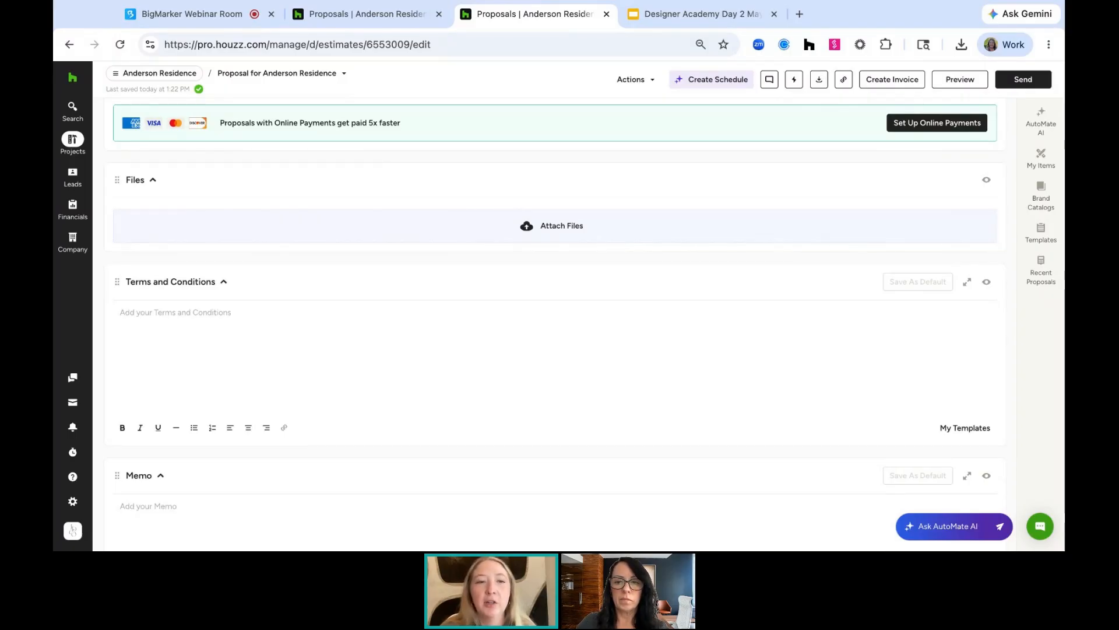
pyautogui.click(968, 428)
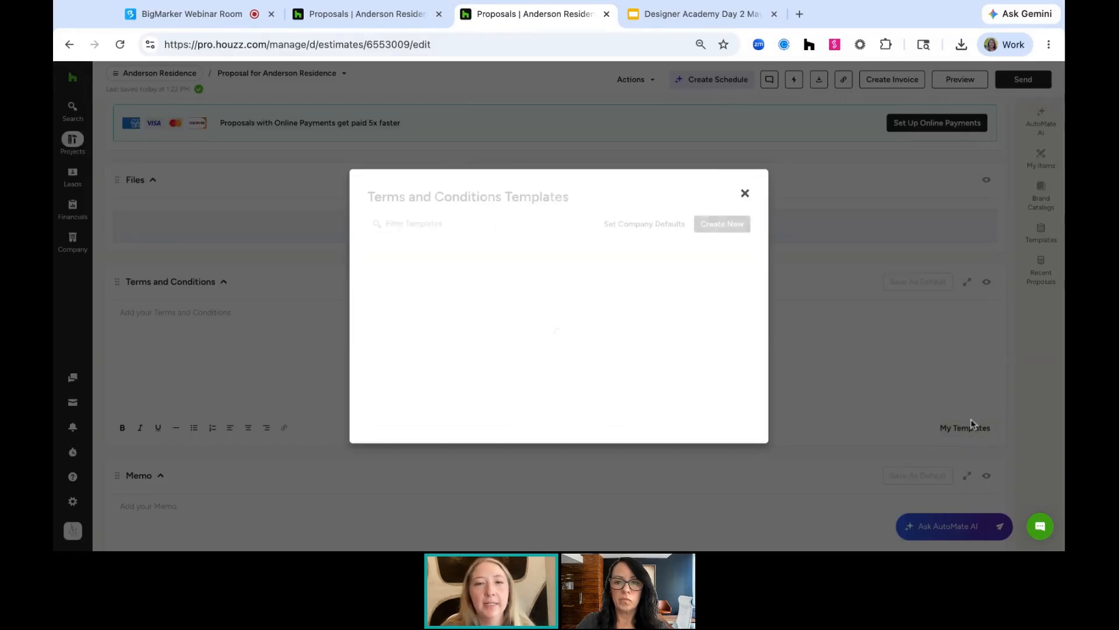
pyautogui.click(745, 193)
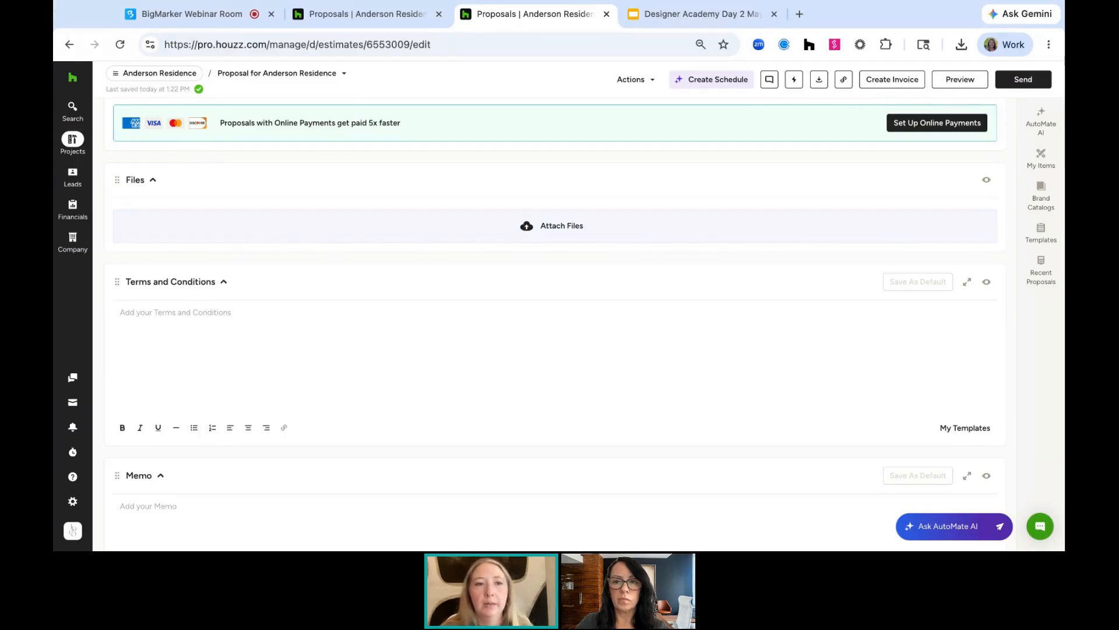
# Make the Signature section visible to the client
pyautogui.scroll(-2, 554, 321)
pyautogui.scroll(-2, 554, 321)
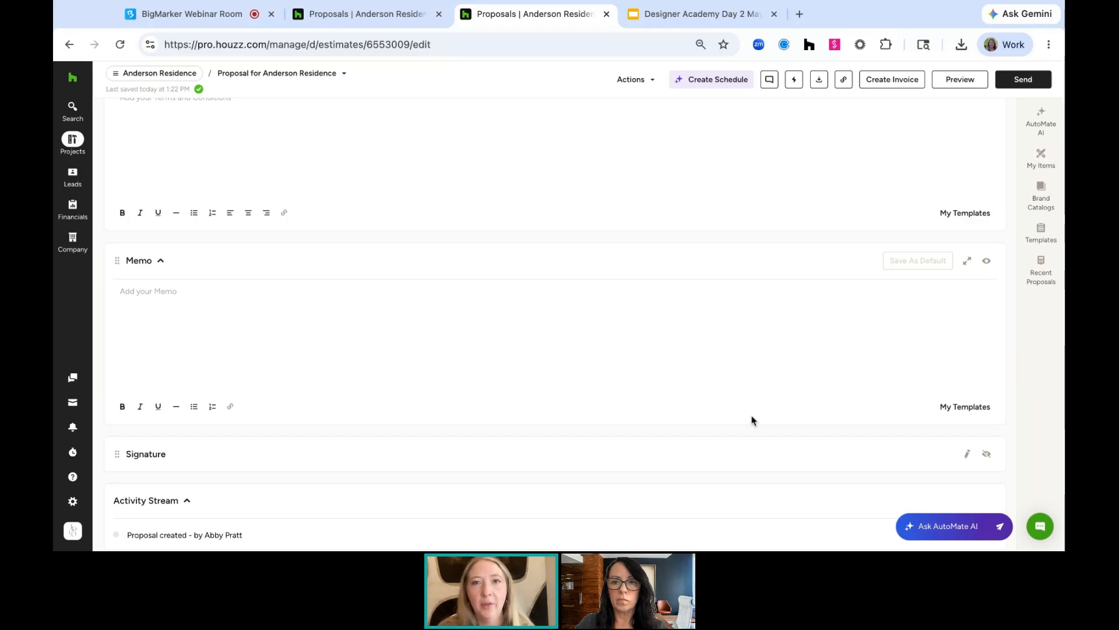
pyautogui.scroll(-2, 752, 420)
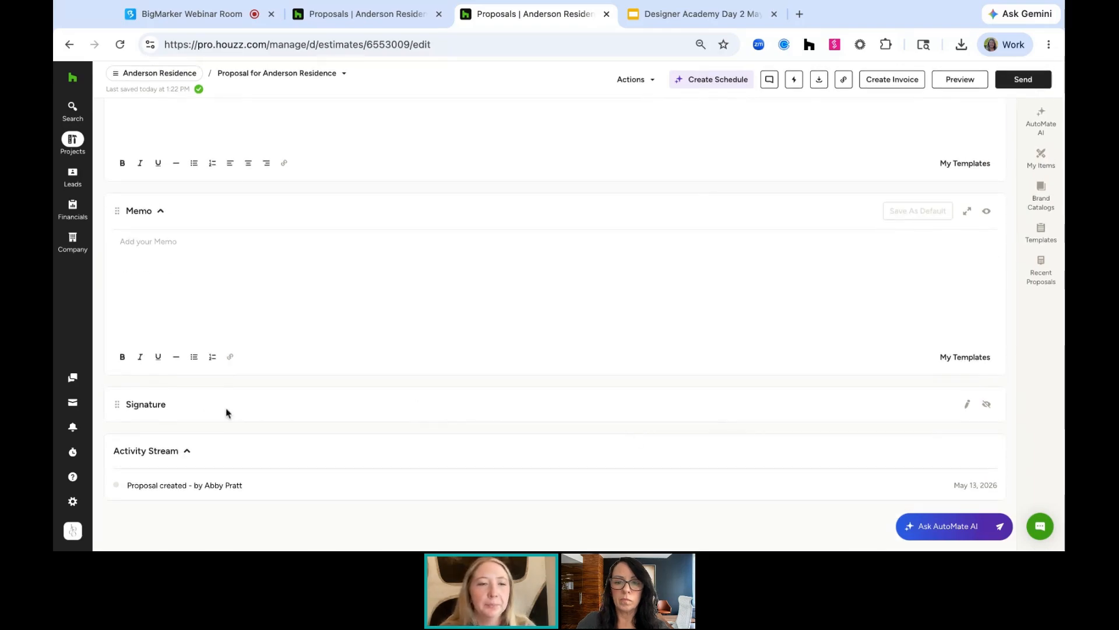
pyautogui.click(986, 404)
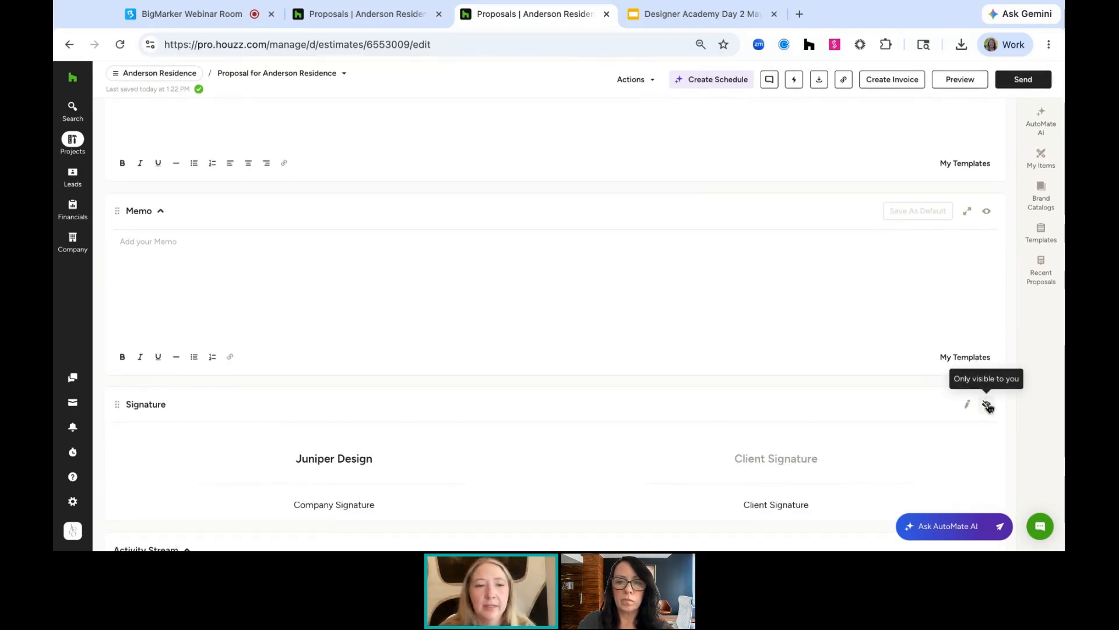
# Review the remaining proposal sections and open the client preview of the proposal
pyautogui.scroll(-1, 796, 415)
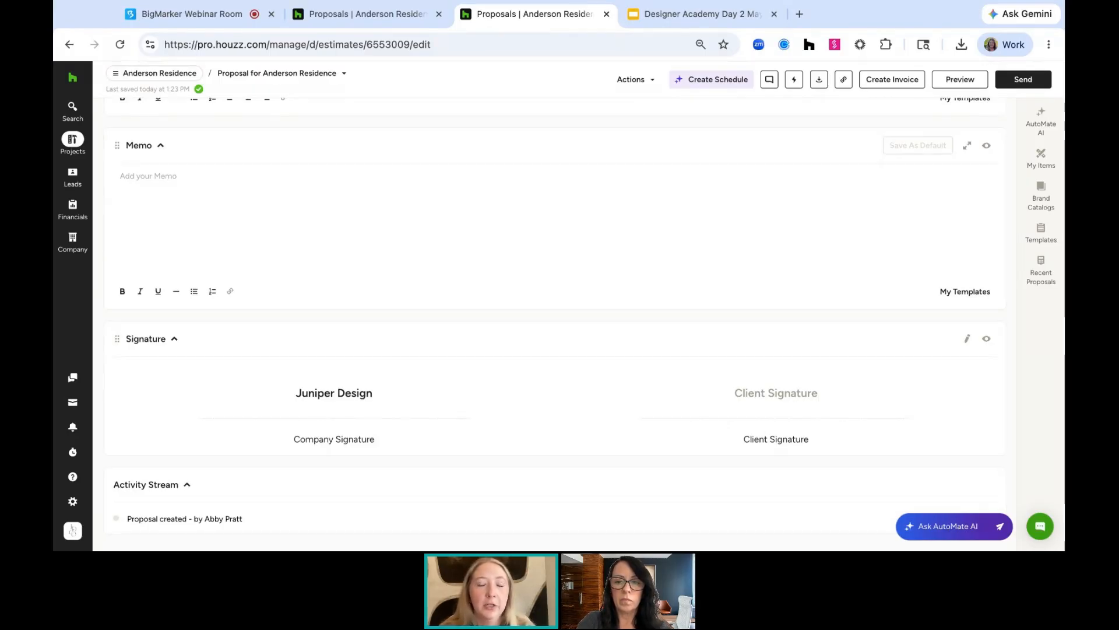
pyautogui.scroll(-1, 730, 488)
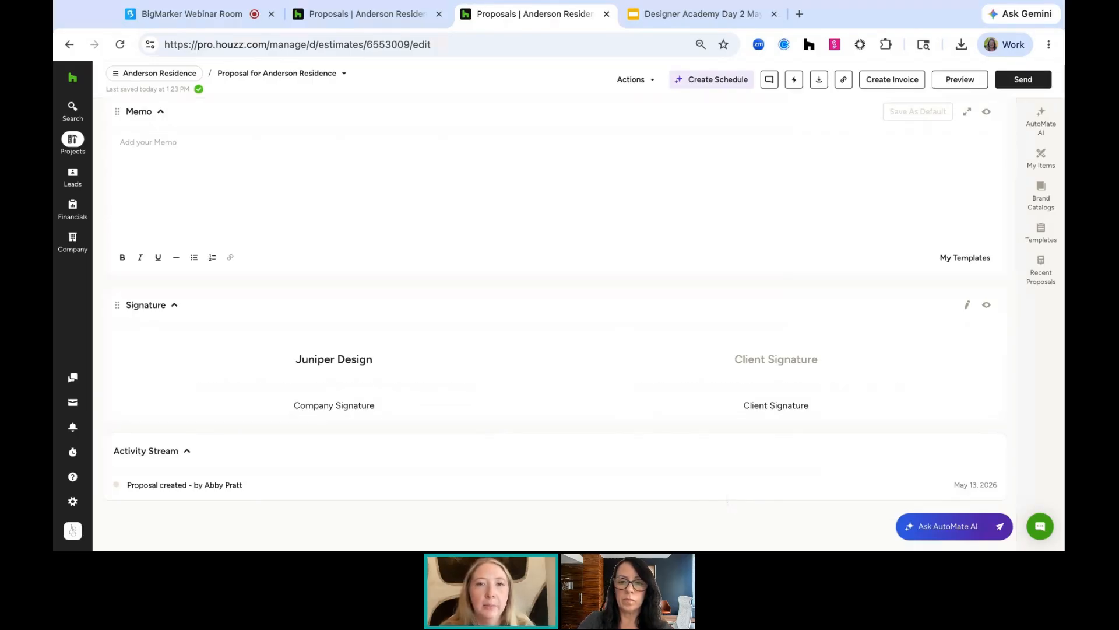
pyautogui.scroll(4, 745, 247)
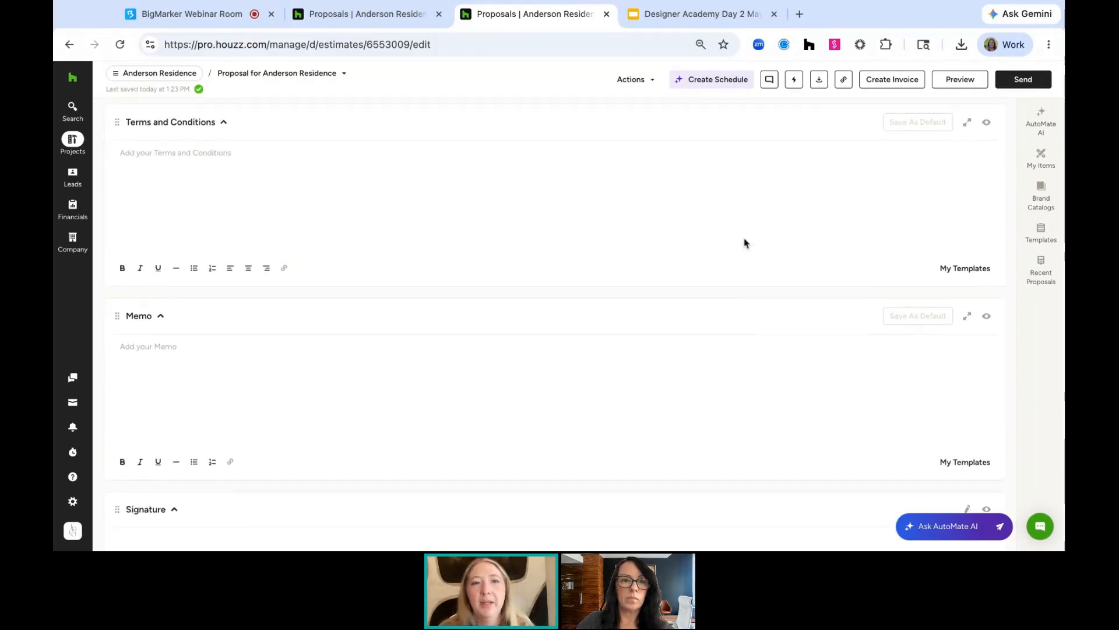
pyautogui.scroll(15, 745, 244)
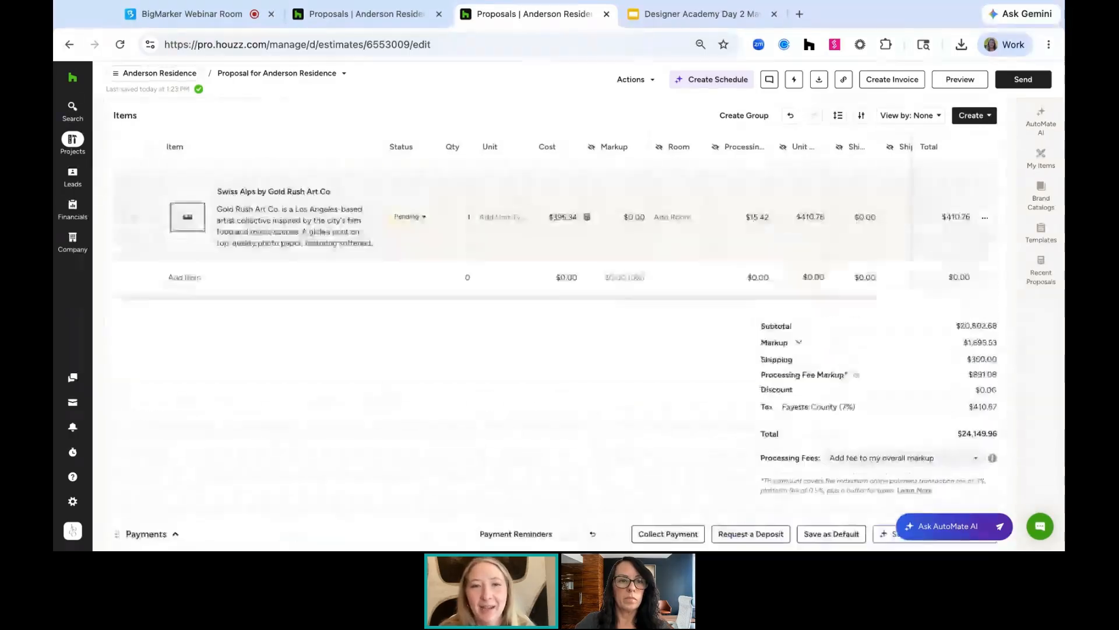
pyautogui.scroll(5, 588, 309)
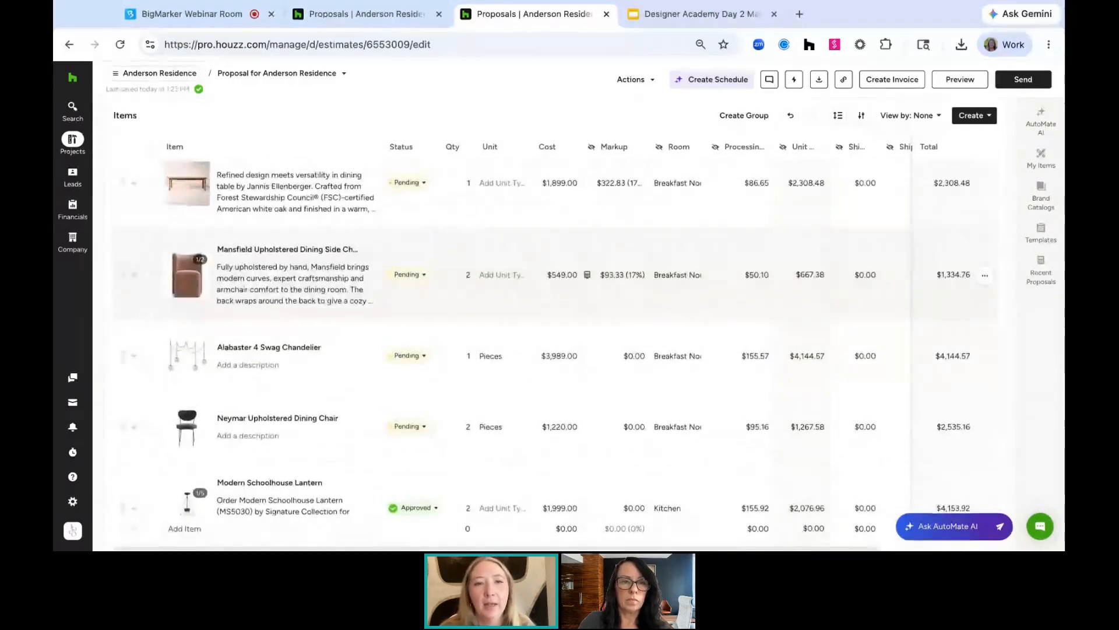
pyautogui.scroll(8, 588, 309)
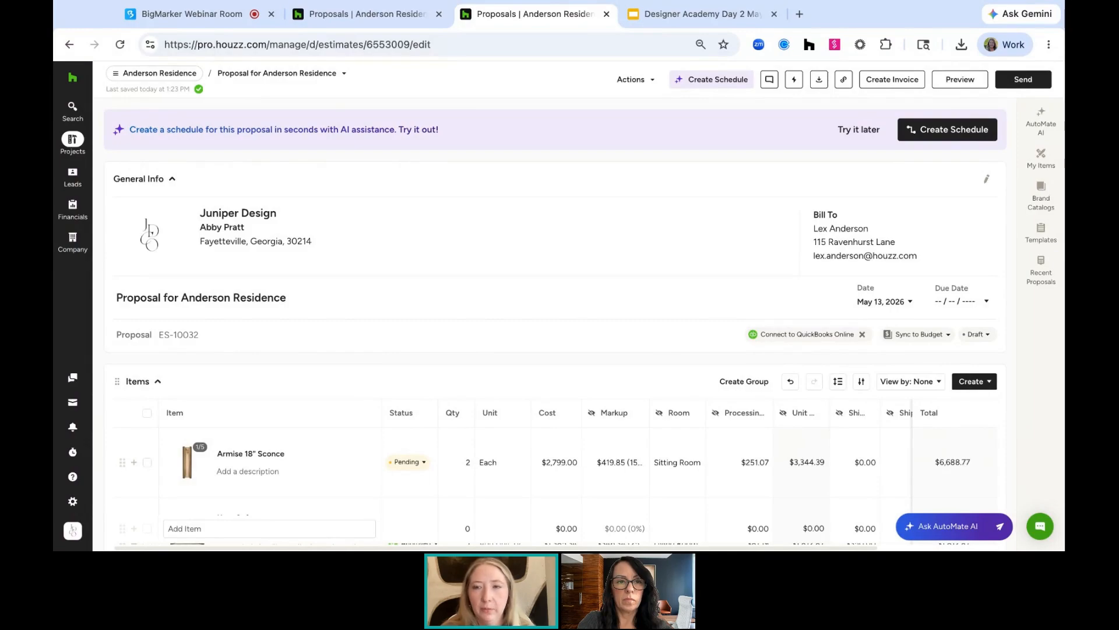
pyautogui.click(971, 82)
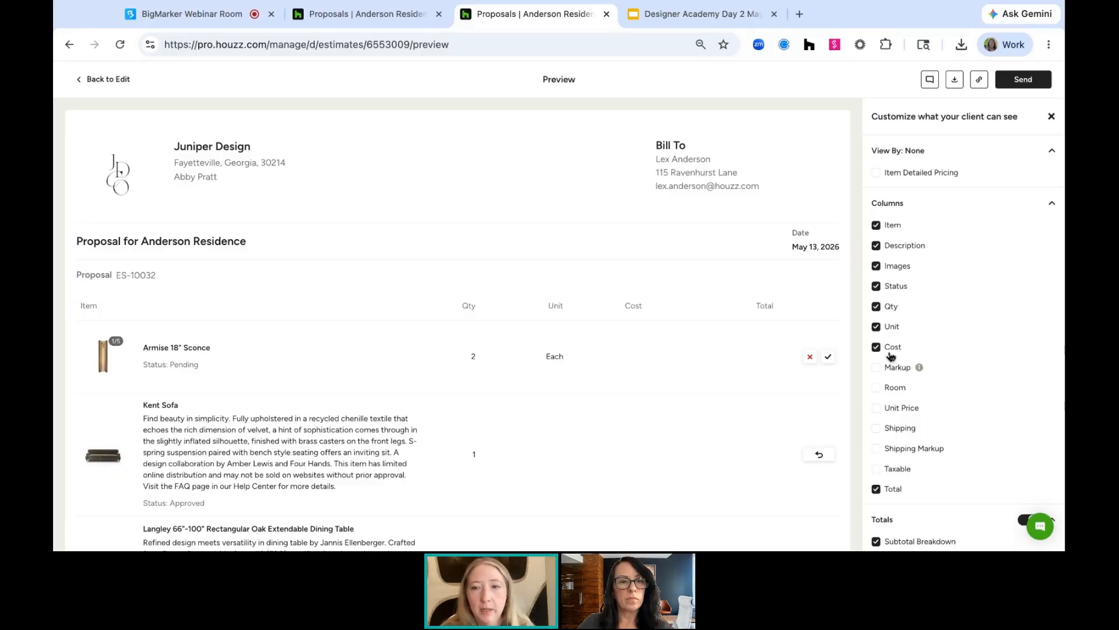
# Show the Room column in the client view of the proposal, keeping the Markup column hidden
pyautogui.click(877, 369)
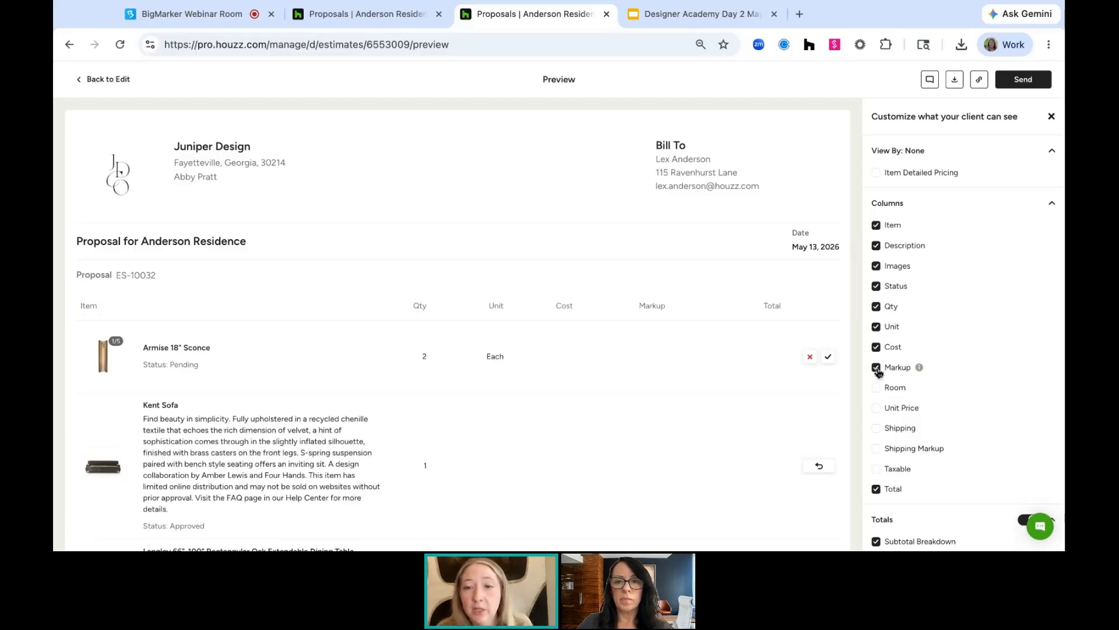
pyautogui.click(878, 368)
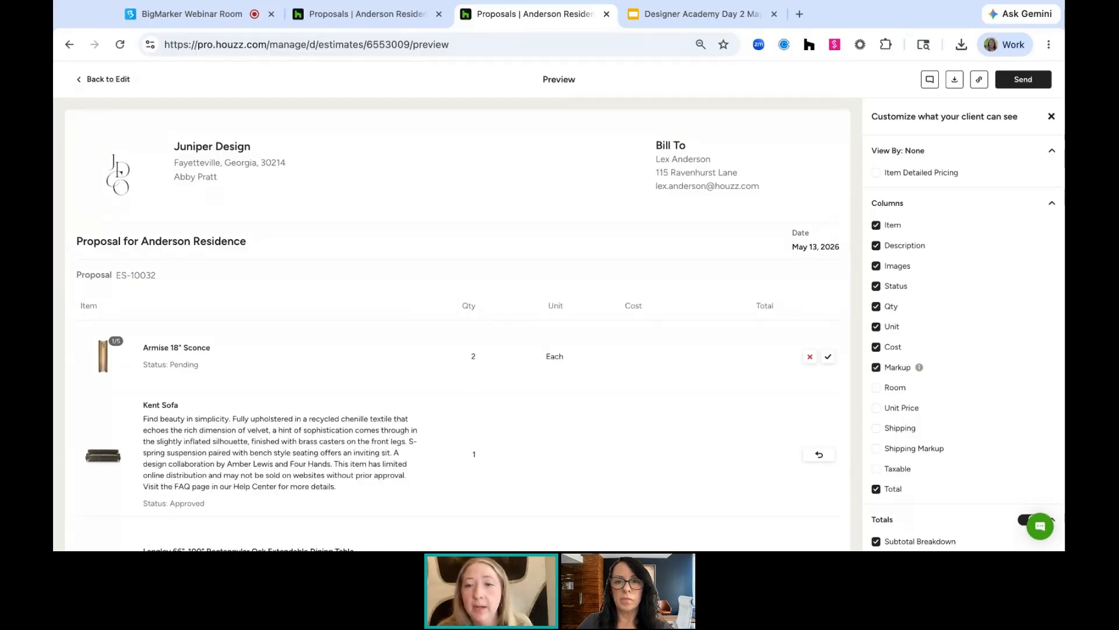
pyautogui.click(877, 388)
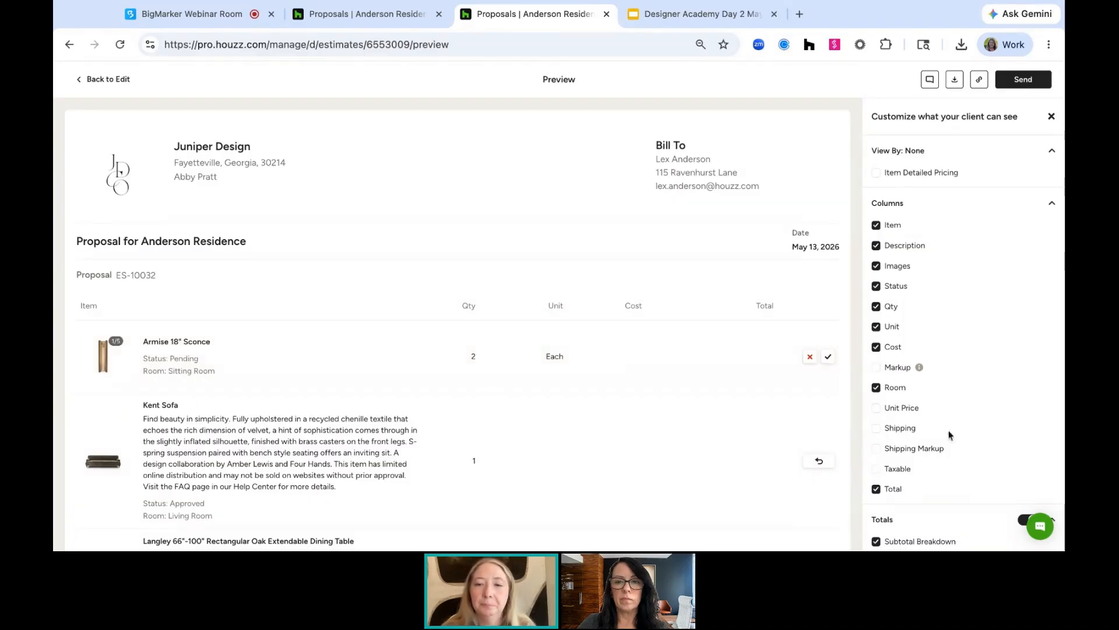
pyautogui.scroll(-2, 926, 281)
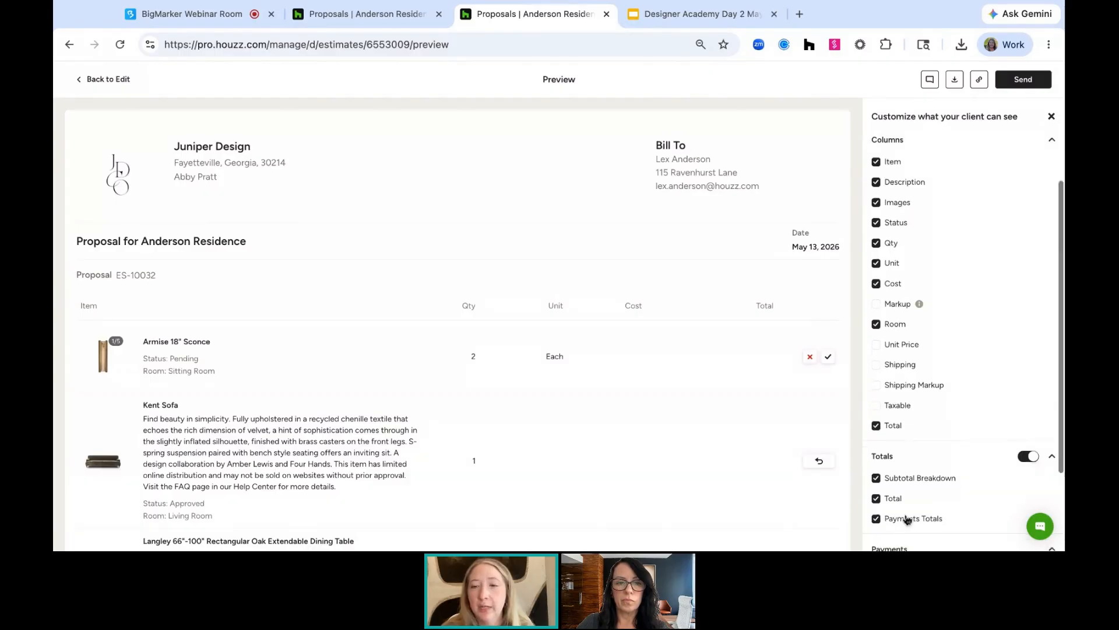
pyautogui.scroll(-3, 907, 513)
pyautogui.scroll(1, 927, 315)
pyautogui.scroll(-1, 927, 315)
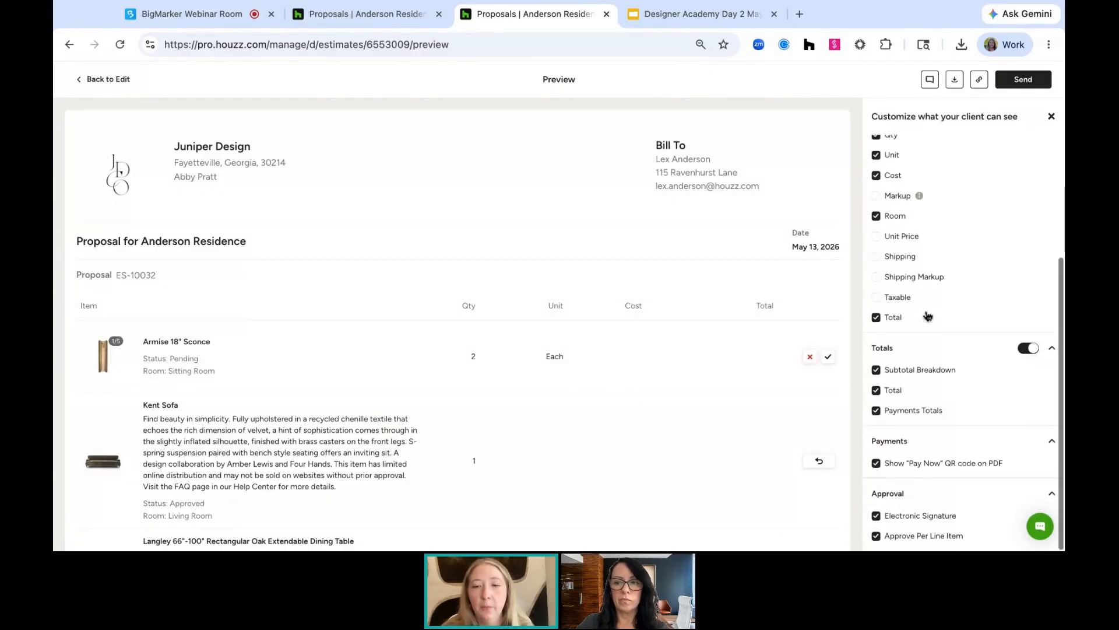
pyautogui.scroll(4, 927, 316)
pyautogui.scroll(-1, 927, 226)
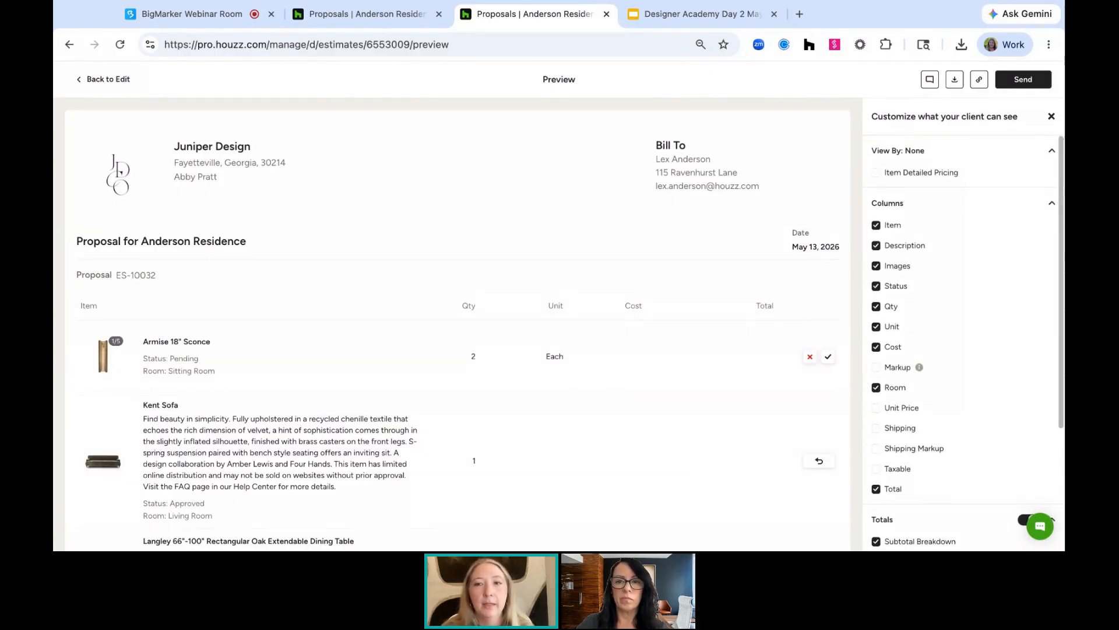
# Turn off per-line-item approval in the client view of the proposal
pyautogui.scroll(-4, 883, 467)
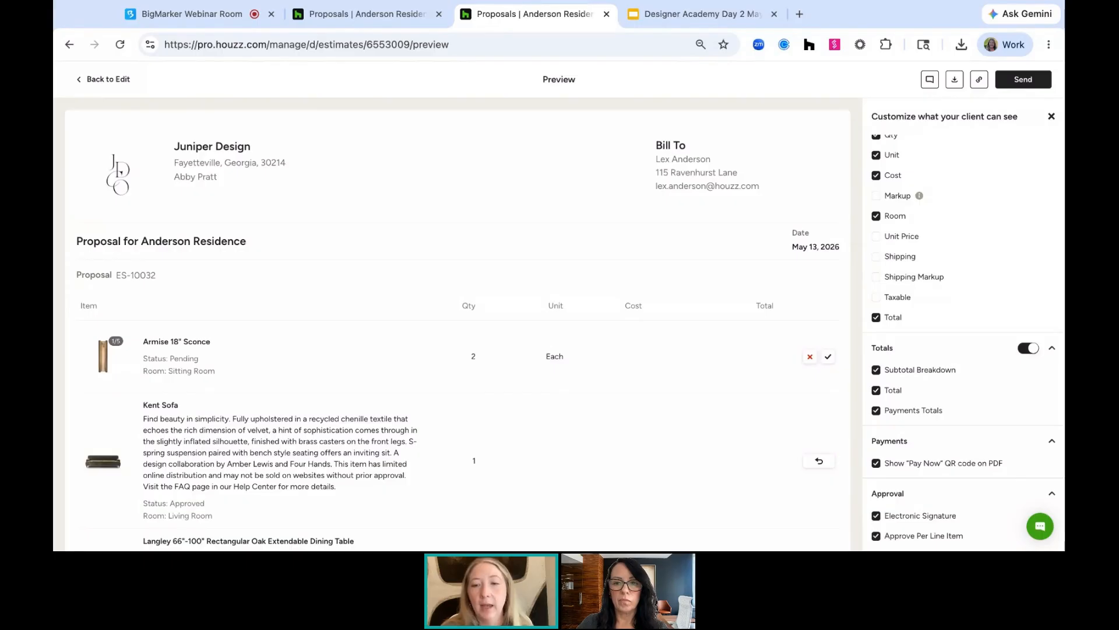
pyautogui.click(876, 536)
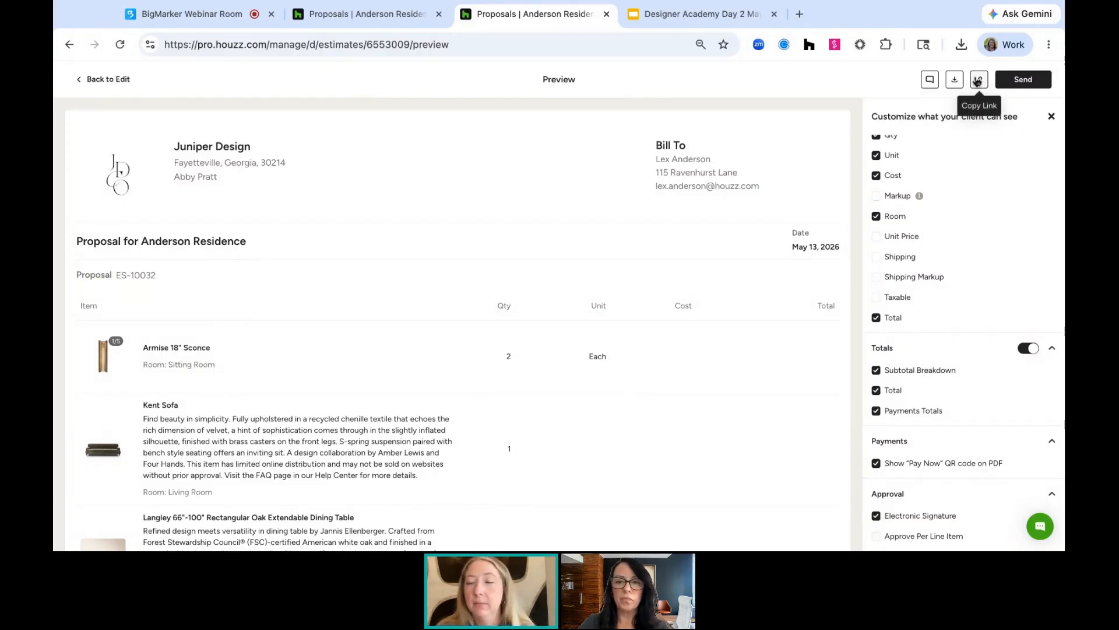
# Open the Send Proposal dialog to review its email options, then close it without sending
pyautogui.click(1024, 79)
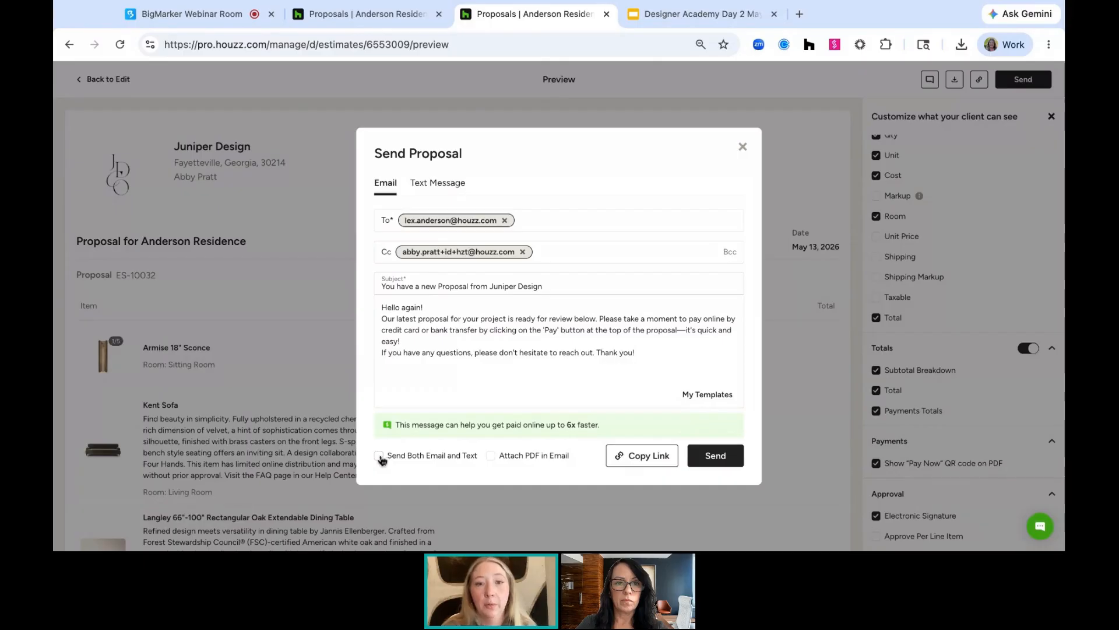
pyautogui.click(379, 456)
pyautogui.click(378, 456)
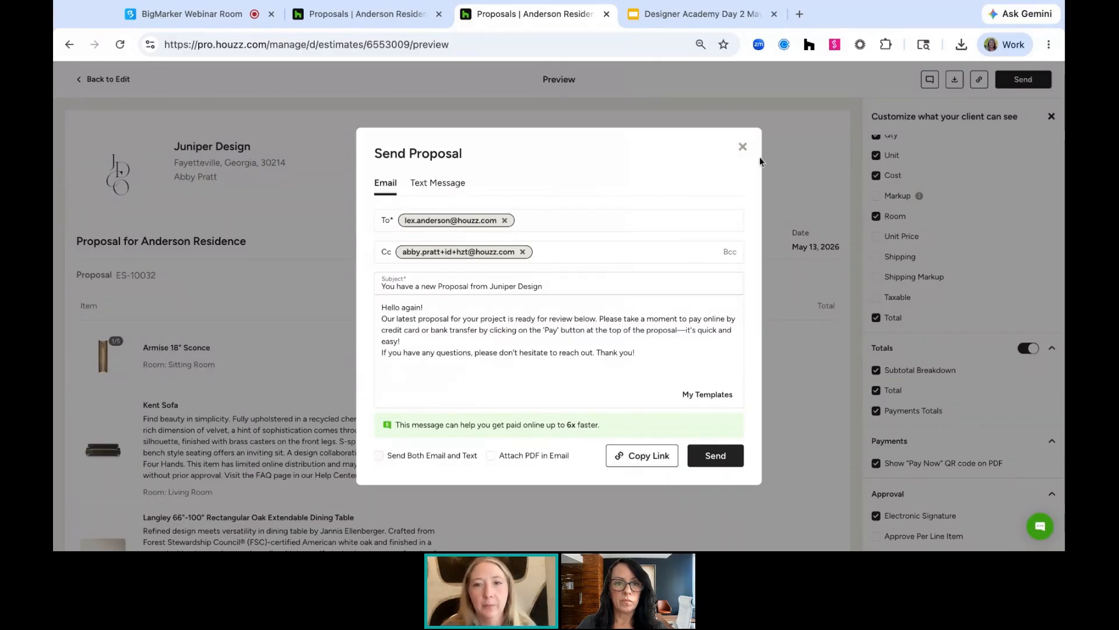
pyautogui.click(744, 148)
# Return to the proposal editor and review the Client and Team comment threads
pyautogui.click(109, 80)
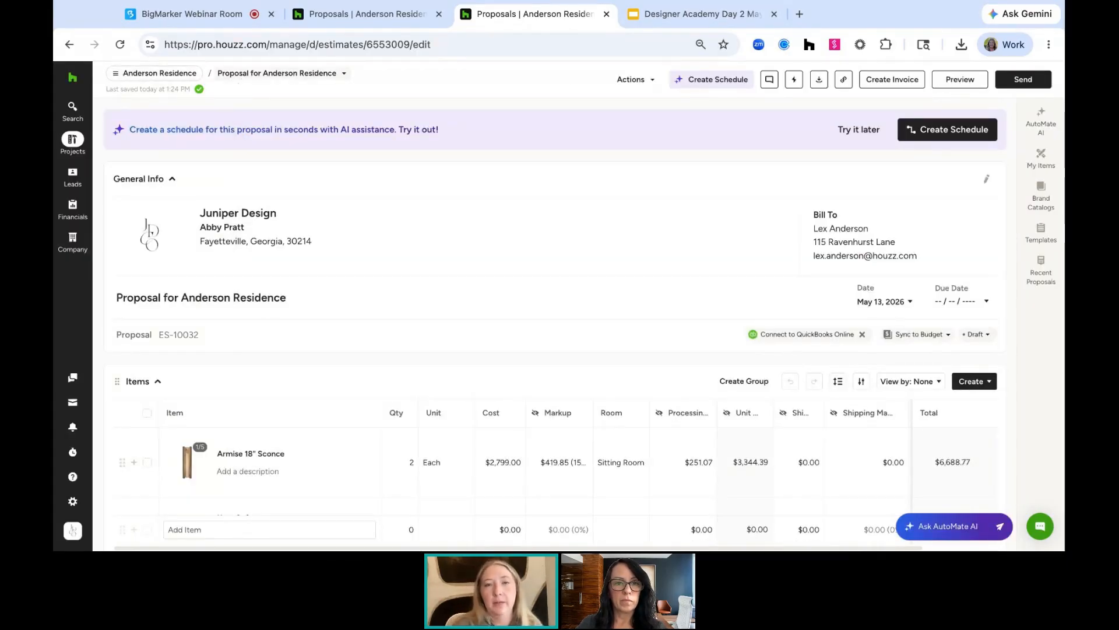
pyautogui.click(771, 81)
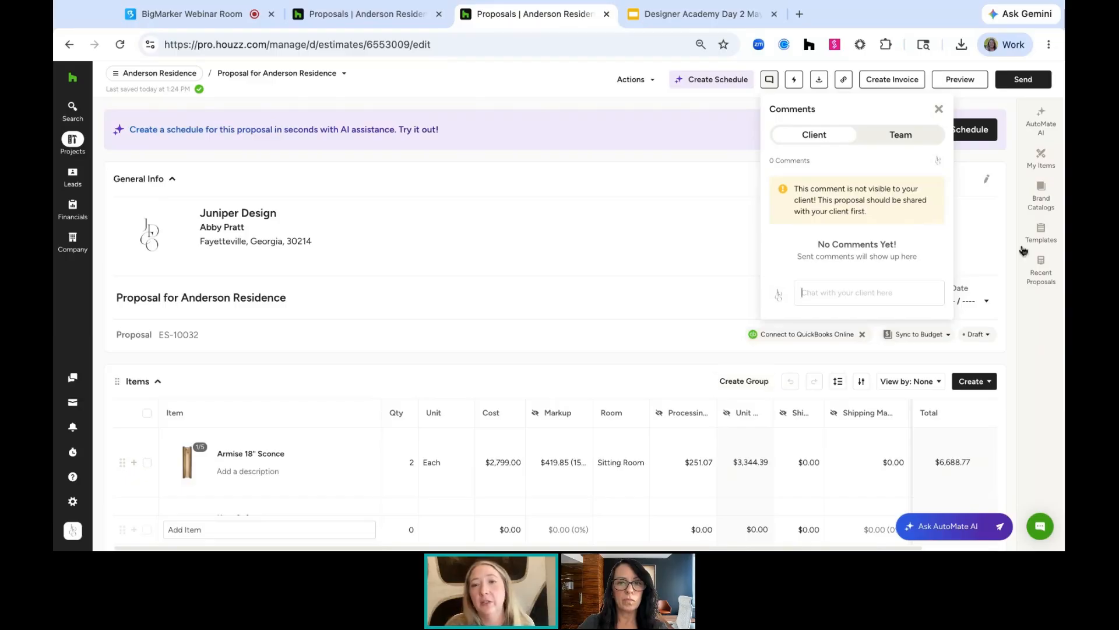
pyautogui.click(897, 142)
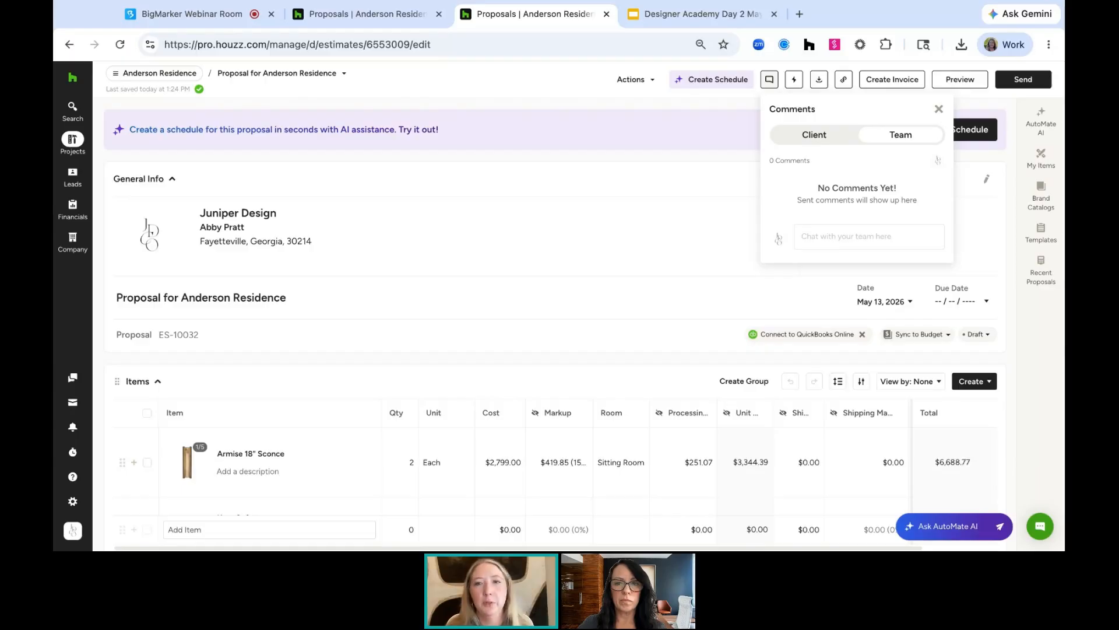
pyautogui.click(939, 109)
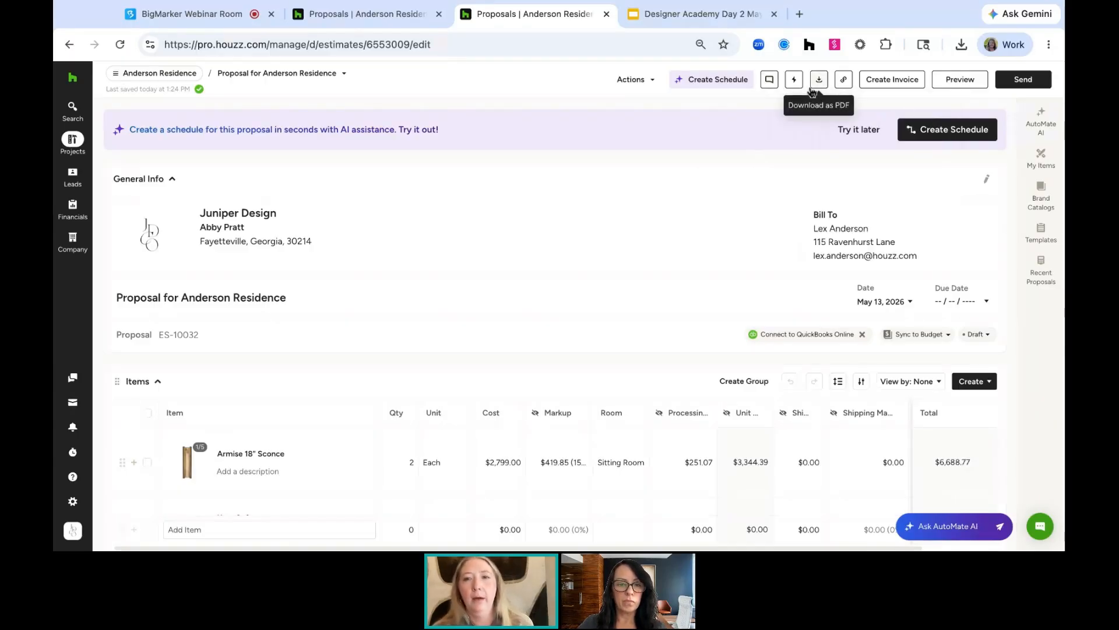
# Review the proposal's automation setup: next steps triggers, client reminders and thank-you messages
pyautogui.click(794, 85)
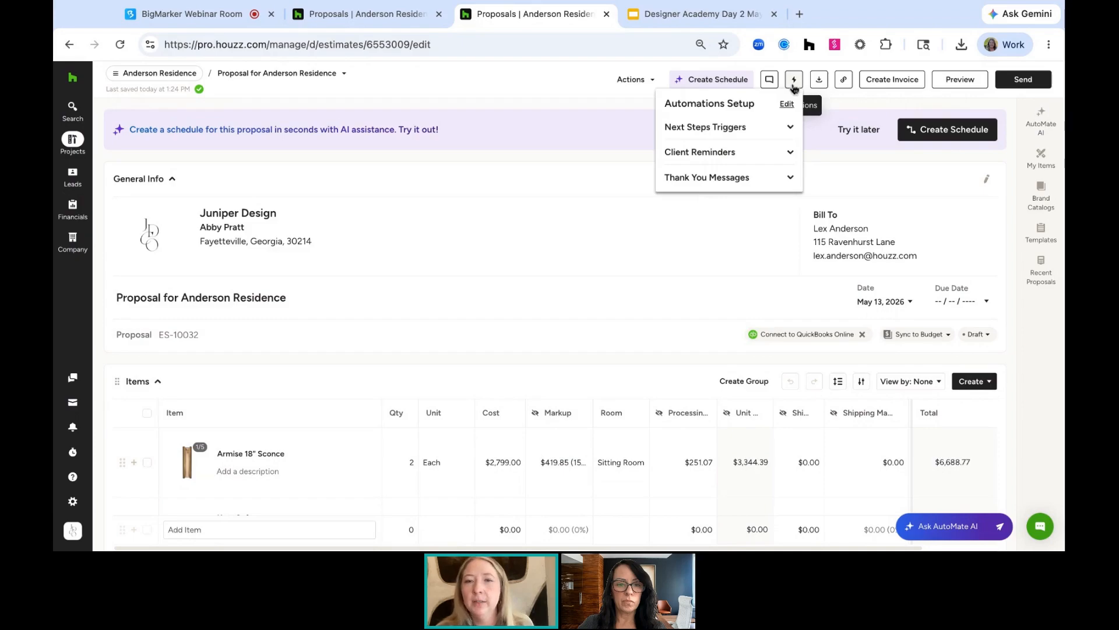
pyautogui.click(789, 127)
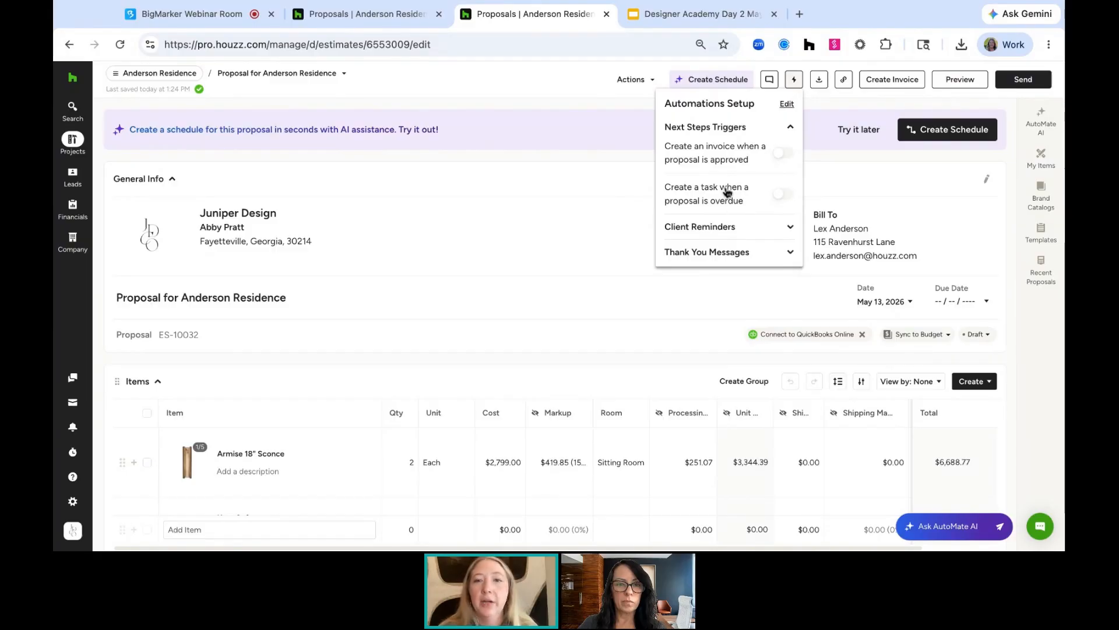
pyautogui.click(741, 229)
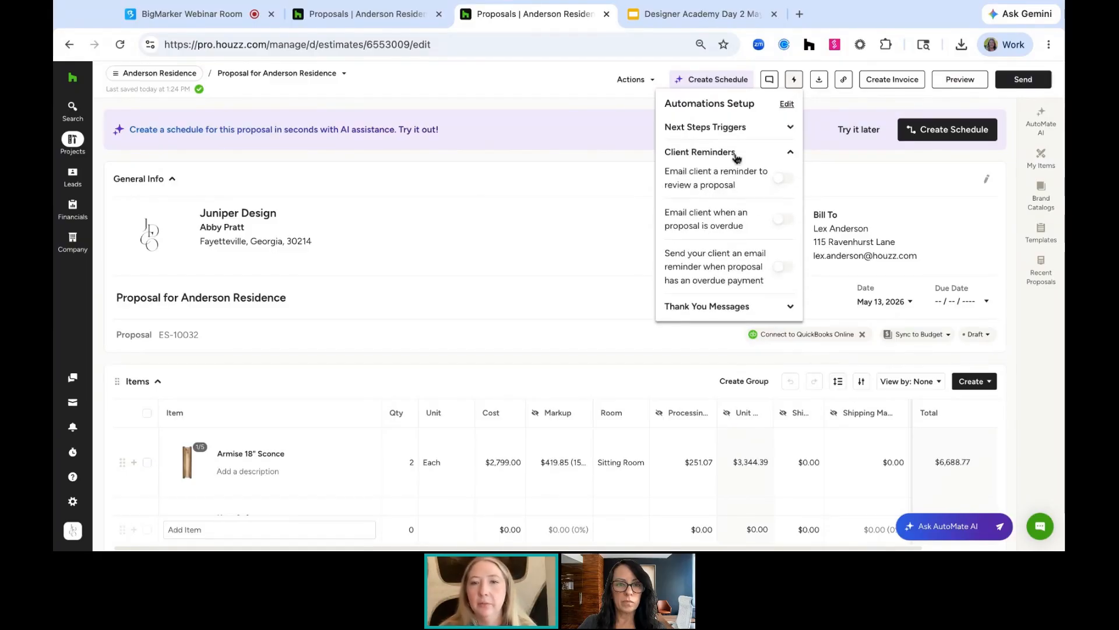
pyautogui.click(724, 309)
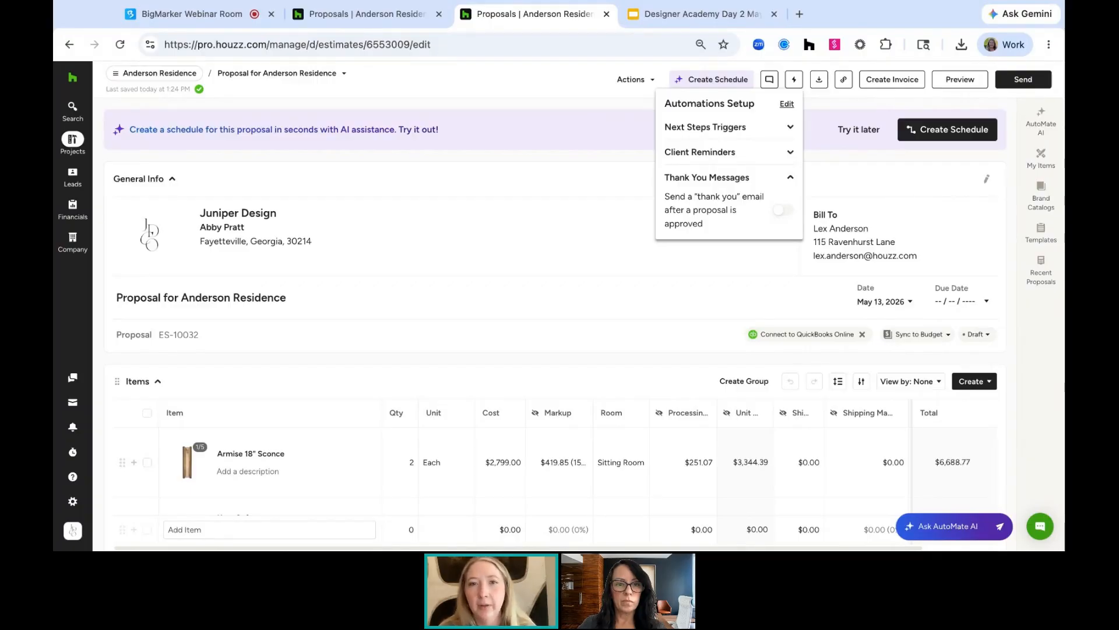
pyautogui.click(828, 170)
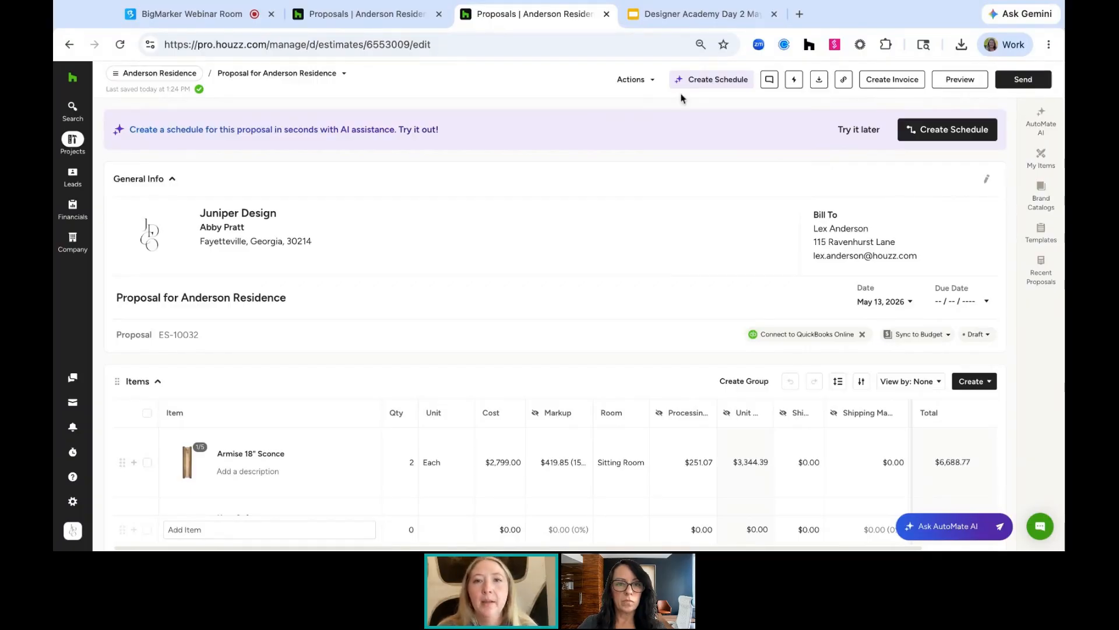
pyautogui.click(645, 80)
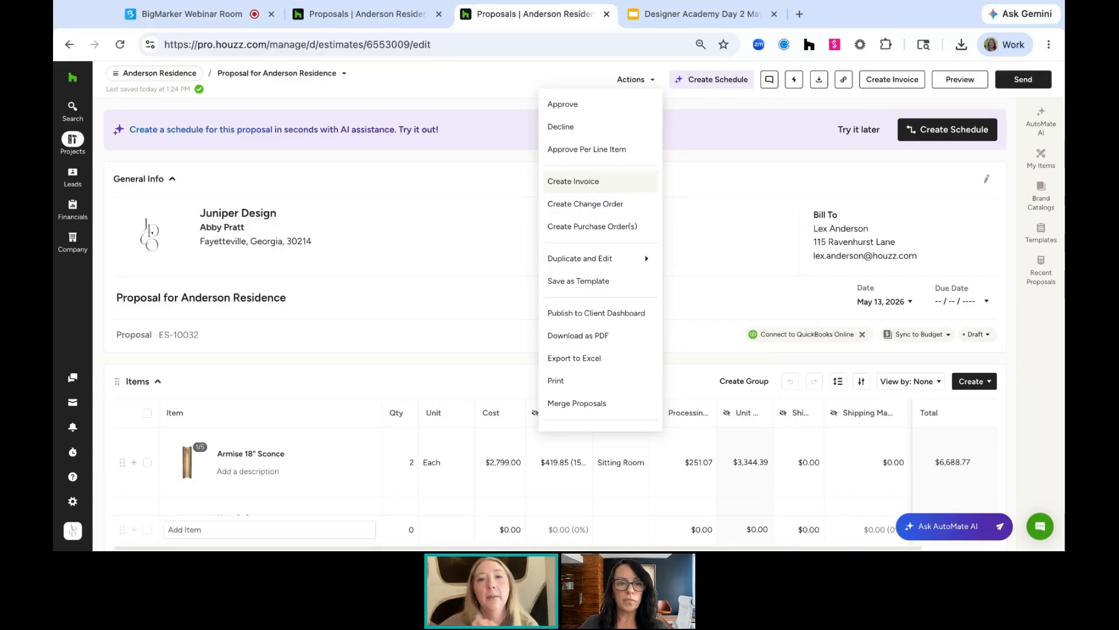
pyautogui.click(507, 83)
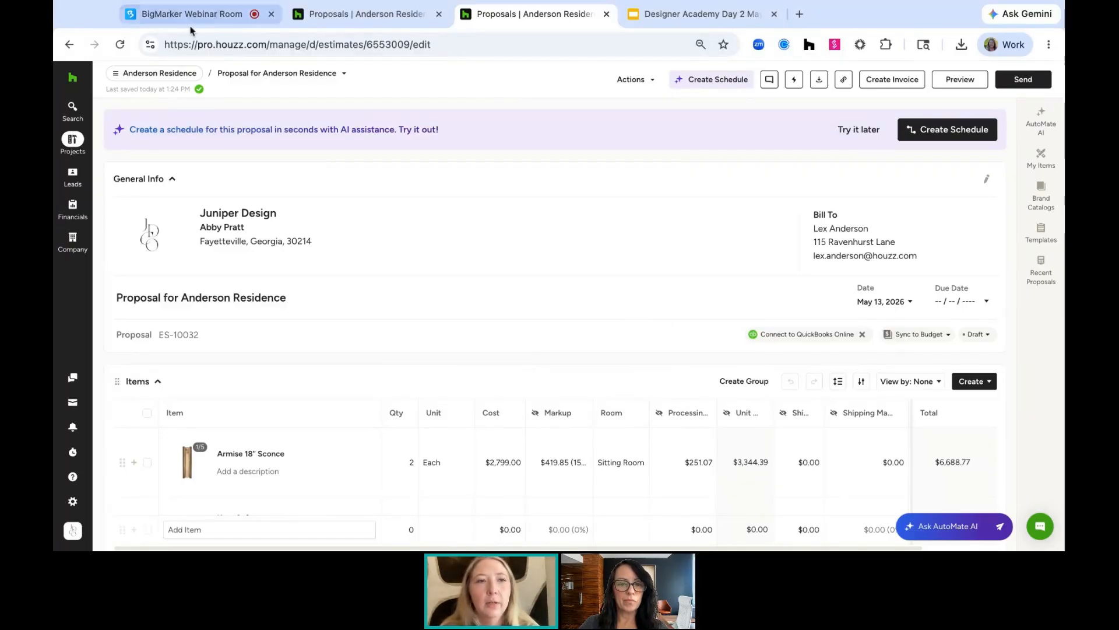
pyautogui.click(167, 74)
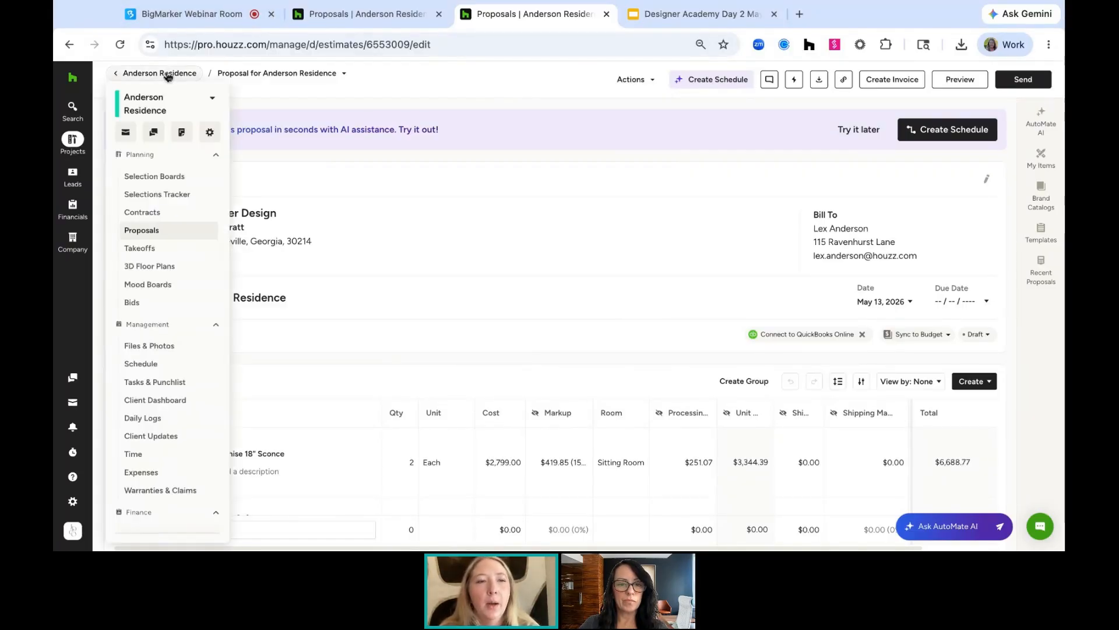
pyautogui.click(489, 127)
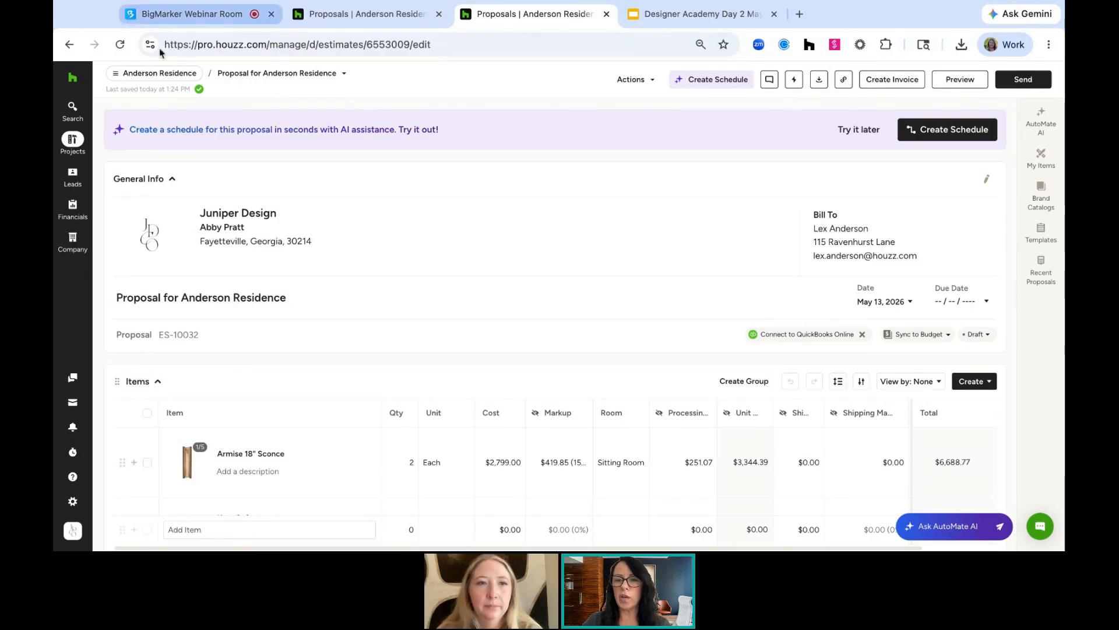
# Go to the project's Selection Boards and create a new board named Dining Room
pyautogui.click(161, 73)
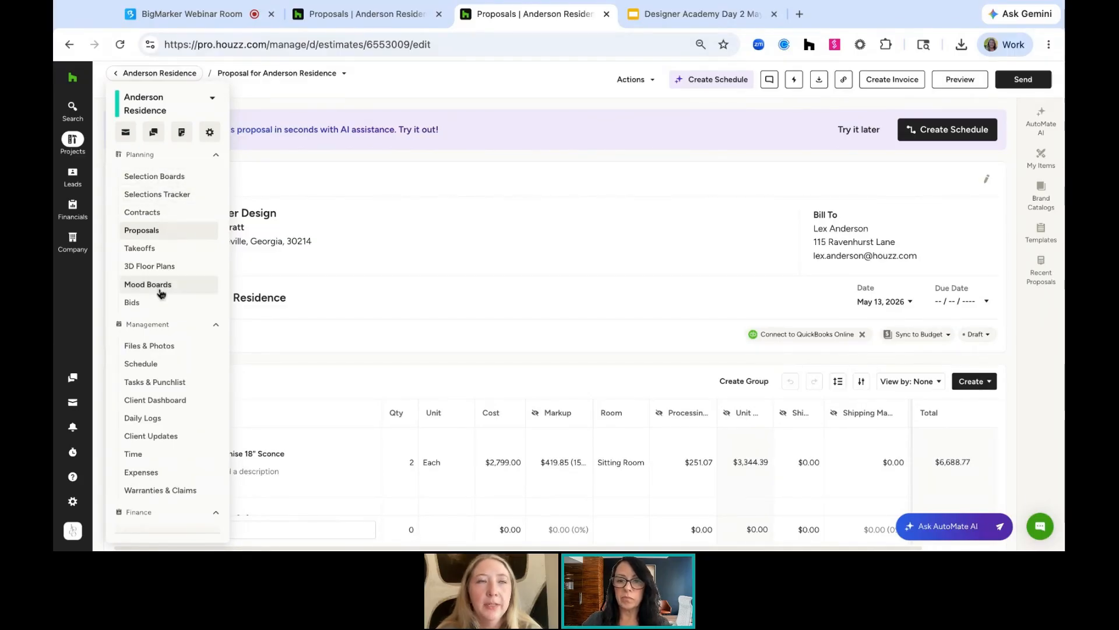
pyautogui.click(168, 176)
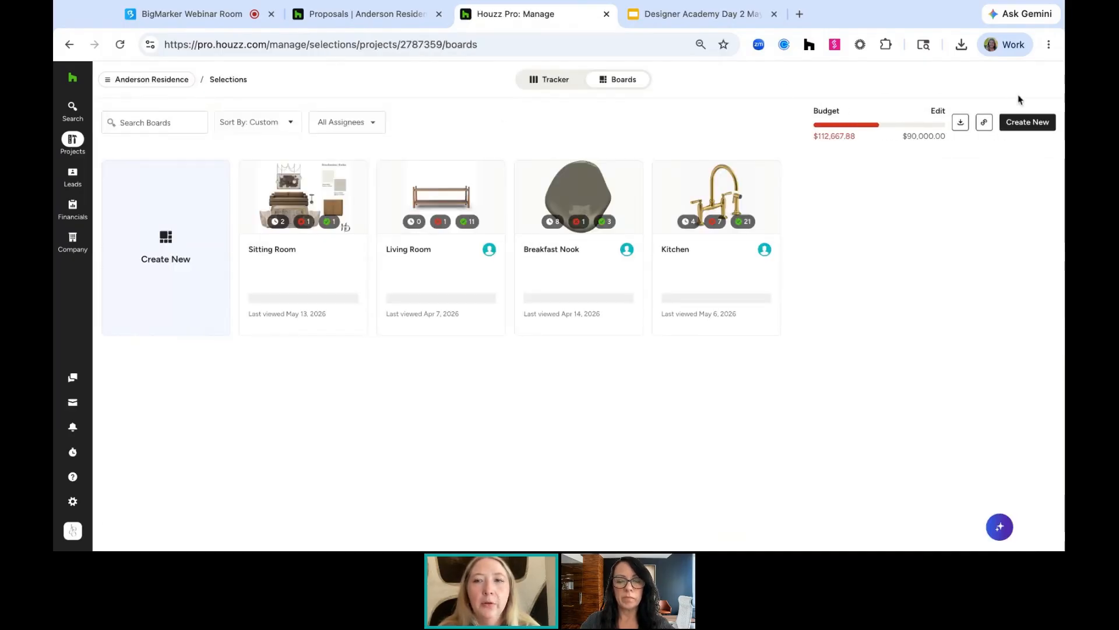
pyautogui.click(1016, 127)
pyautogui.click(500, 259)
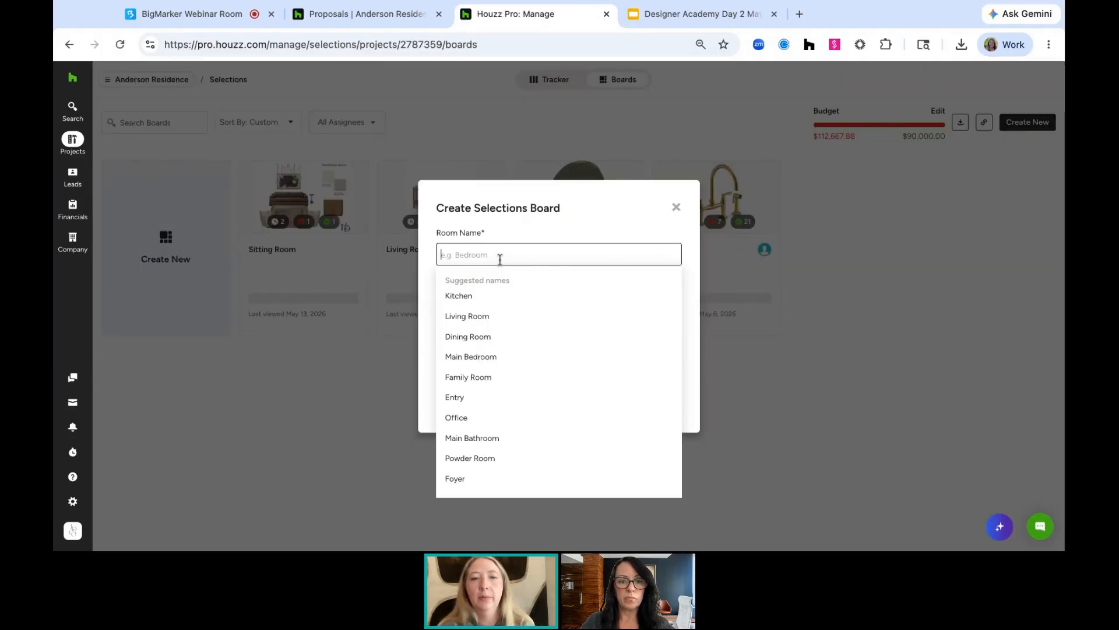
pyautogui.write('Dining Room')
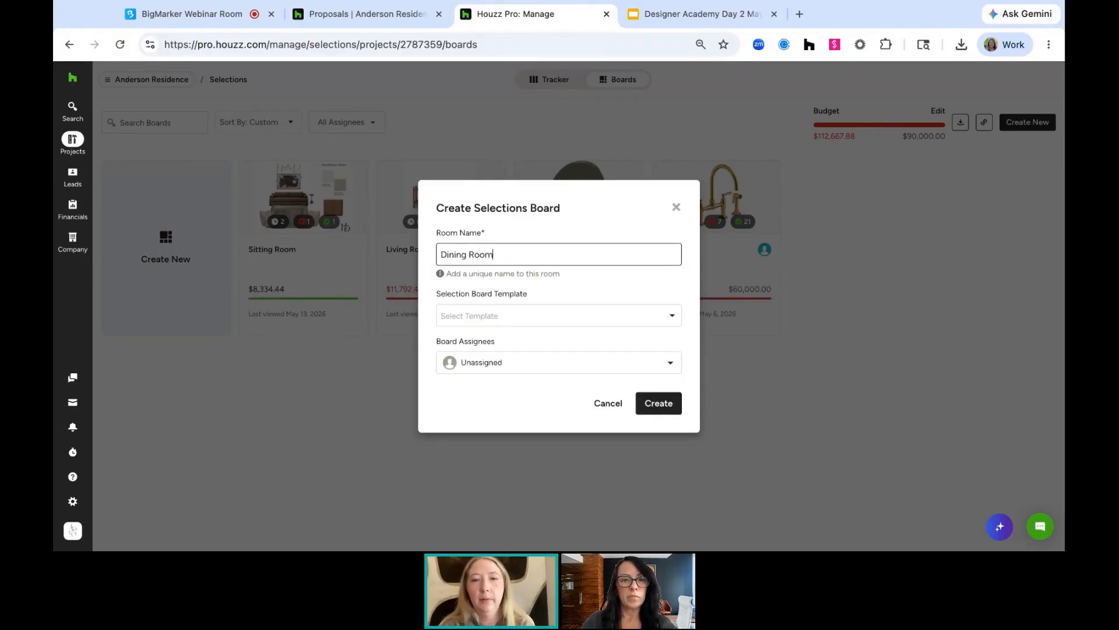
pyautogui.click(658, 403)
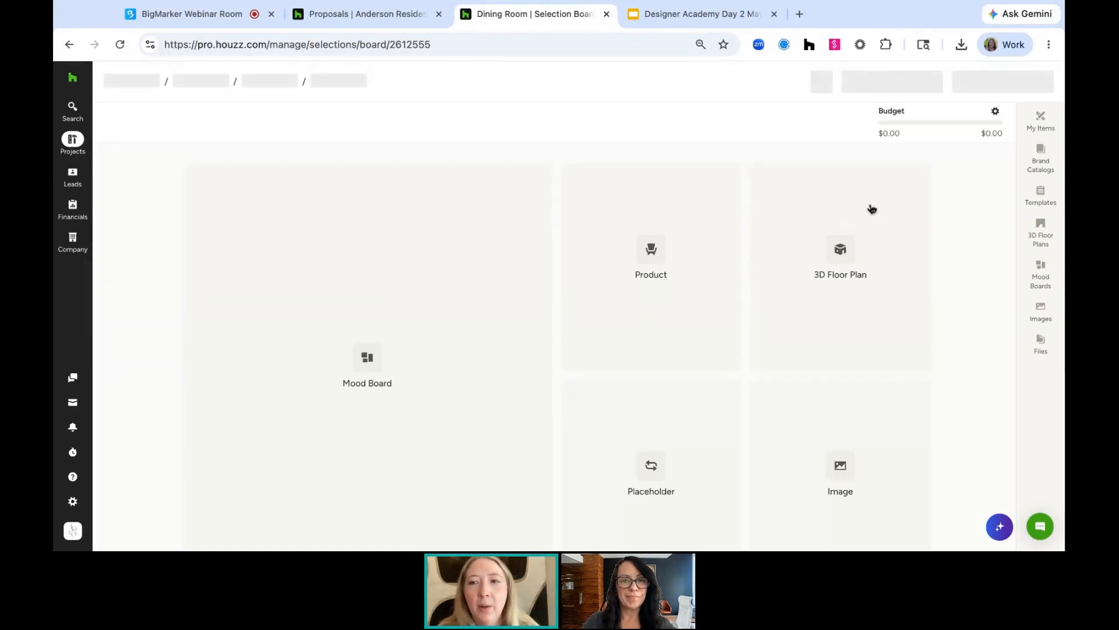
# Open My Items on the Dining Room board and browse its item sections, then close the panel
pyautogui.click(1042, 113)
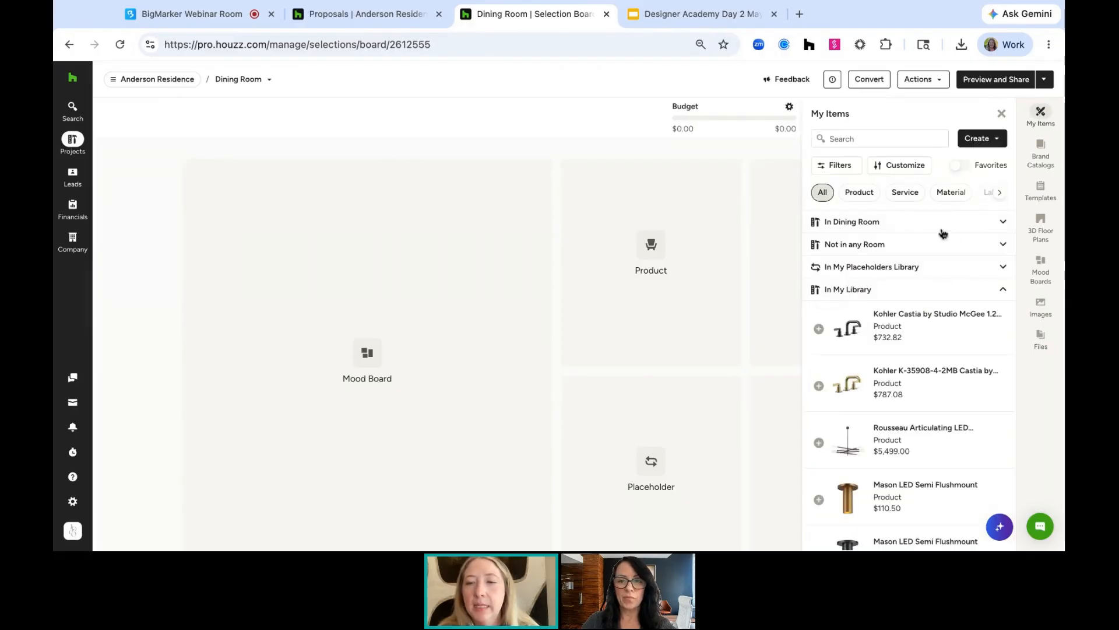
pyautogui.click(907, 227)
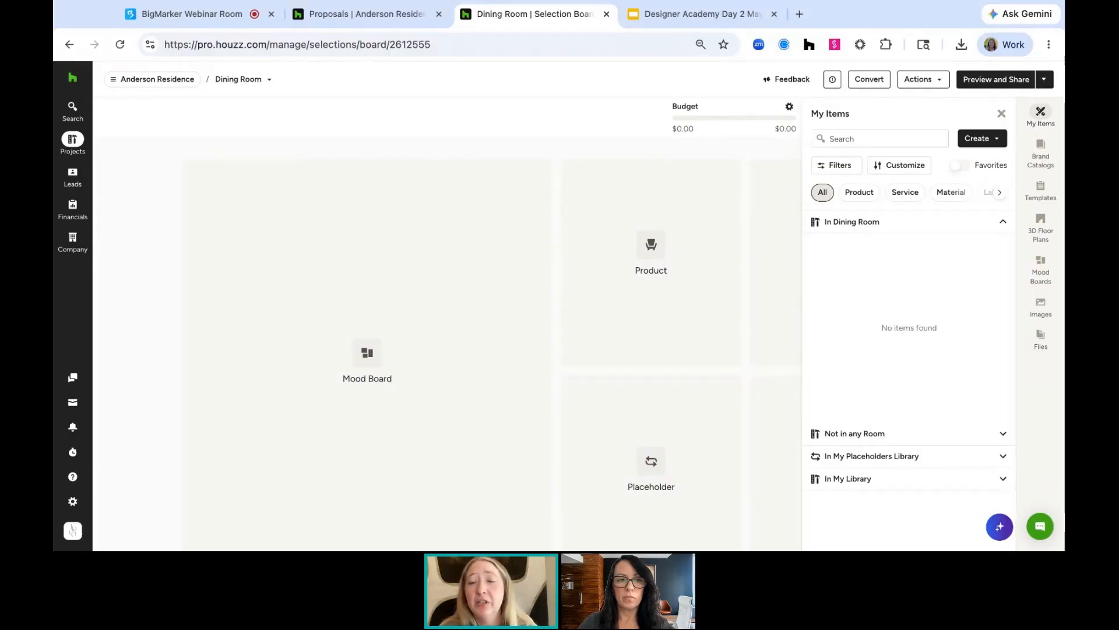
pyautogui.click(851, 479)
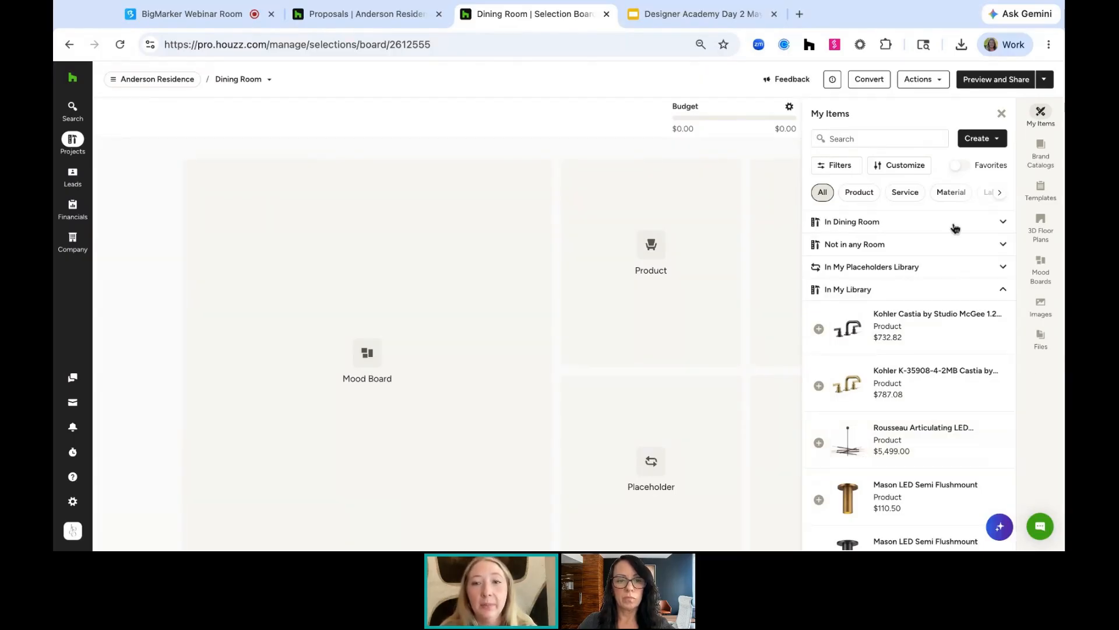
pyautogui.click(935, 245)
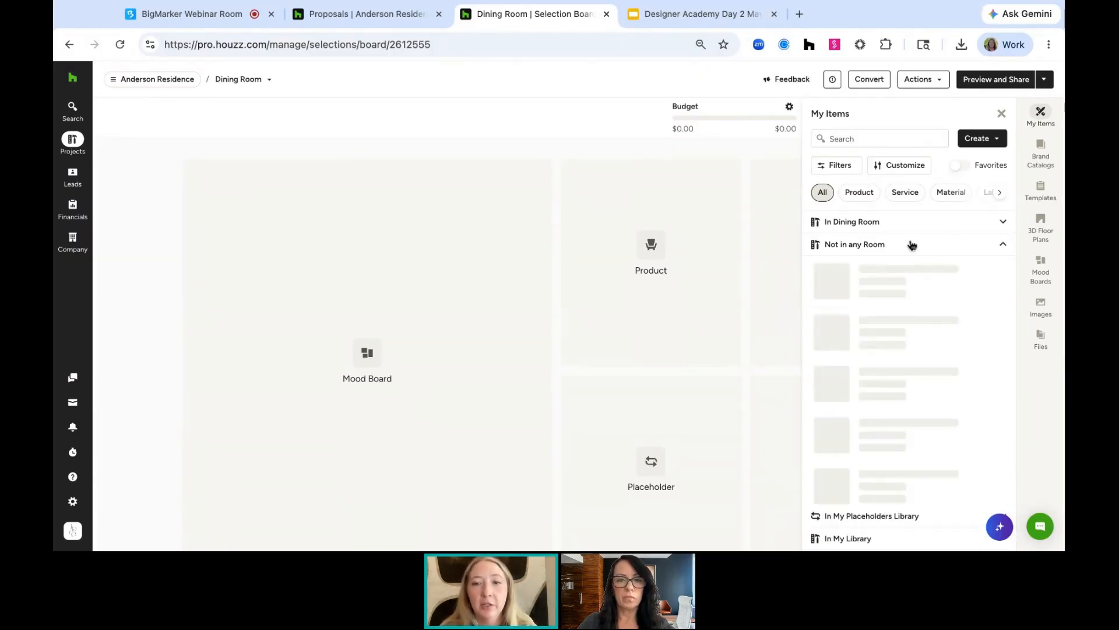
pyautogui.click(880, 221)
pyautogui.click(879, 434)
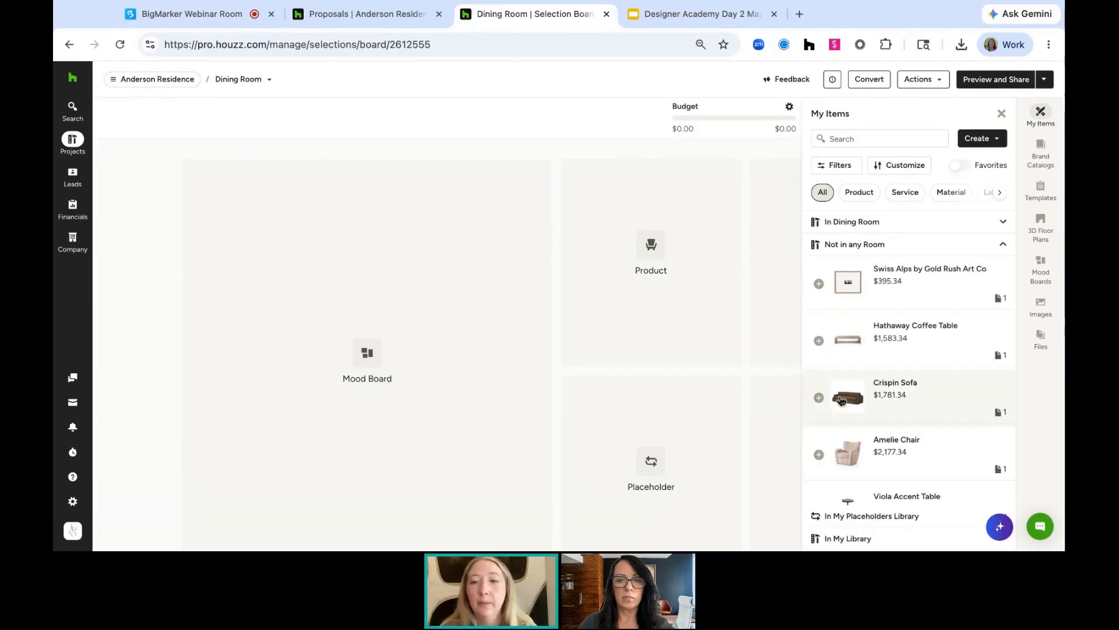
pyautogui.click(882, 222)
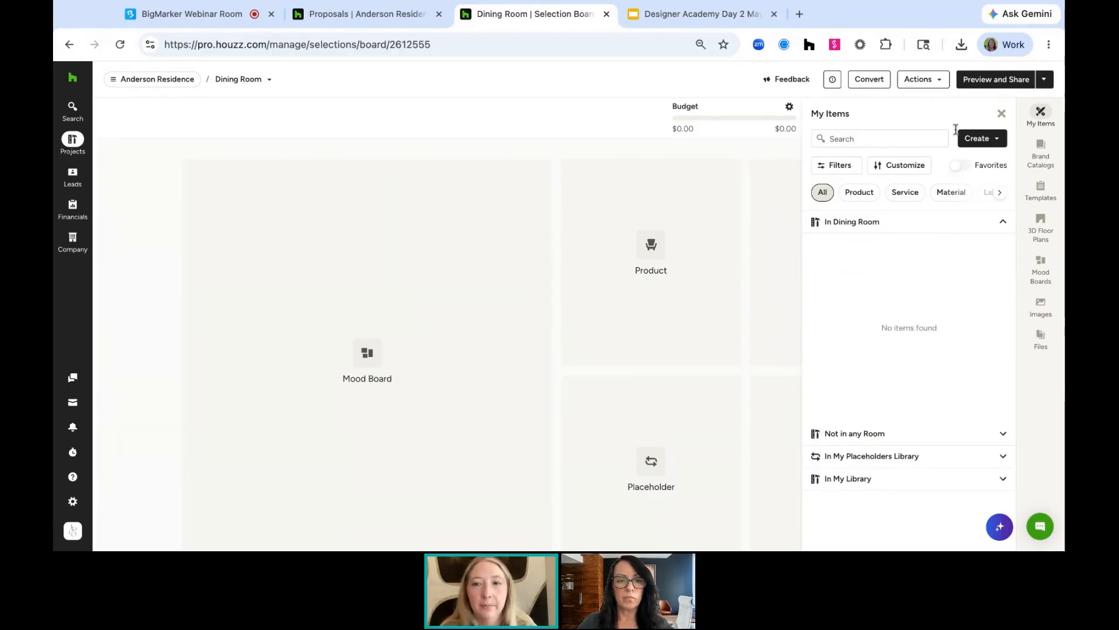
pyautogui.click(1003, 113)
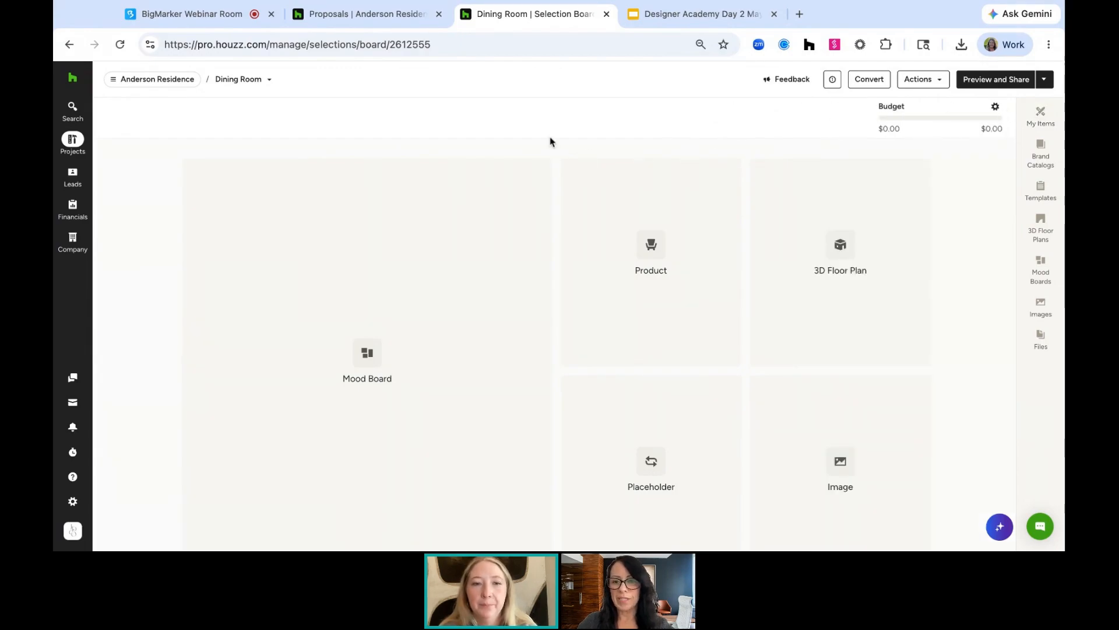
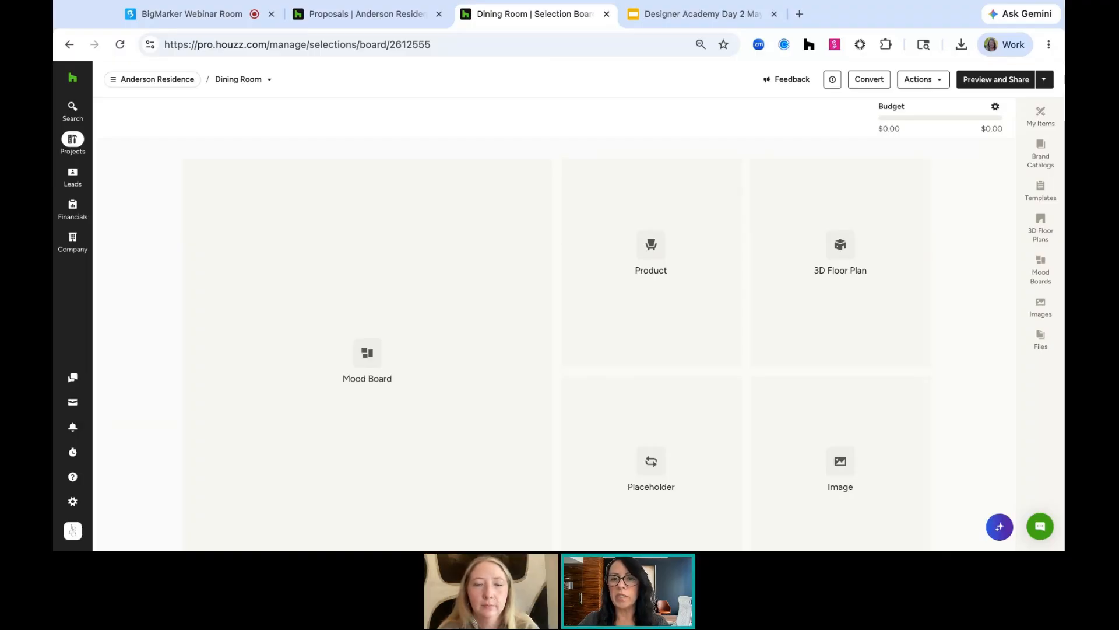
# Open the project's proposals and review the payment schedules of two Anderson Residence proposals
pyautogui.moveTo(178, 84)
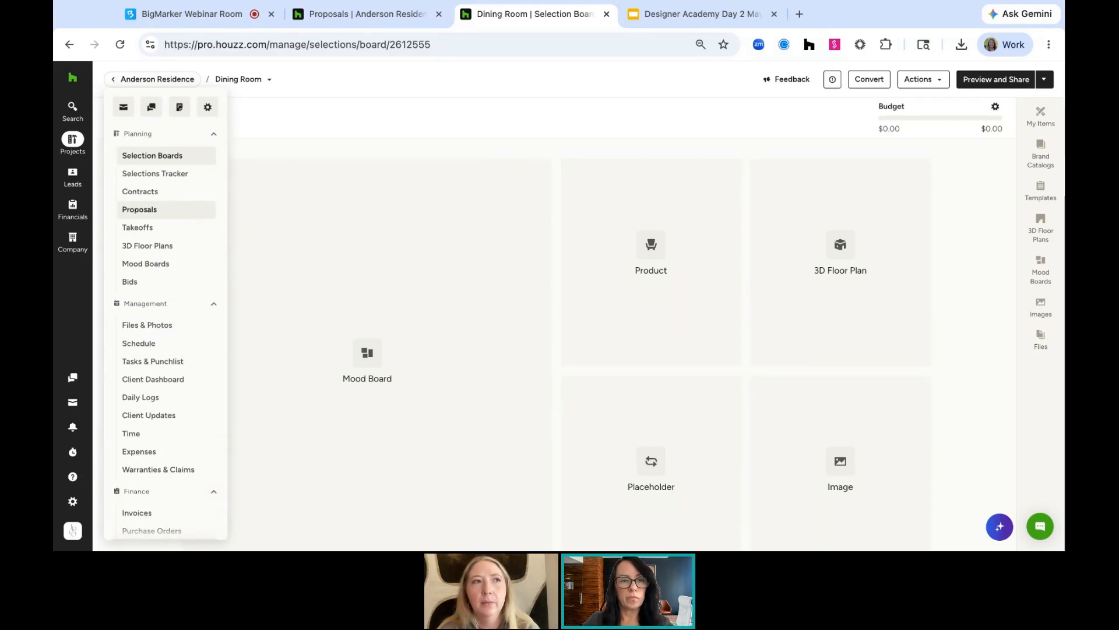
pyautogui.click(166, 209)
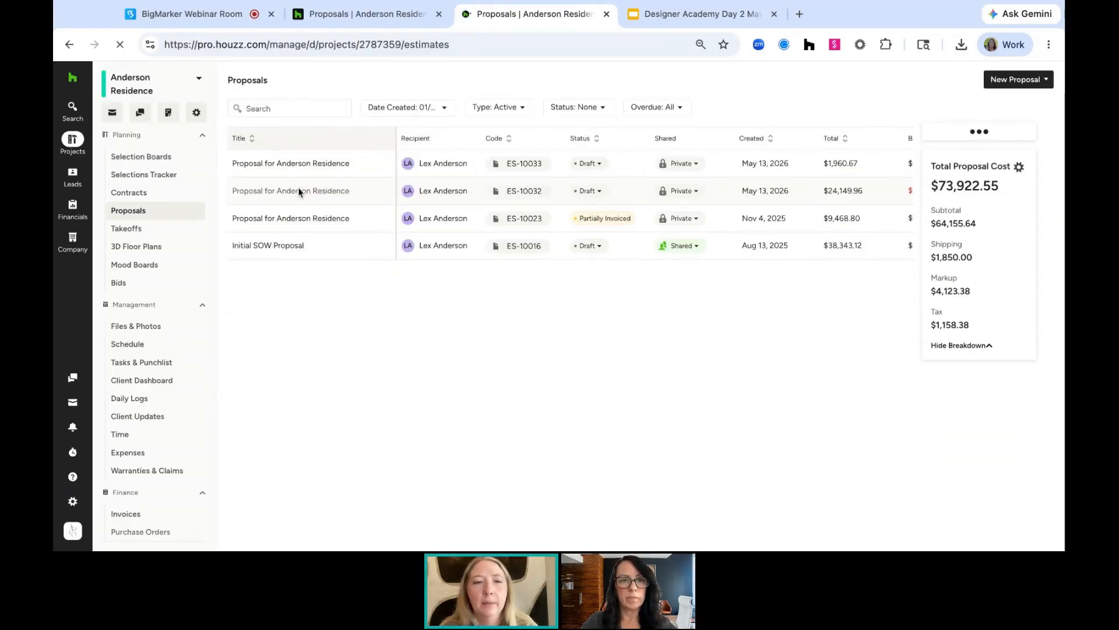
pyautogui.click(283, 219)
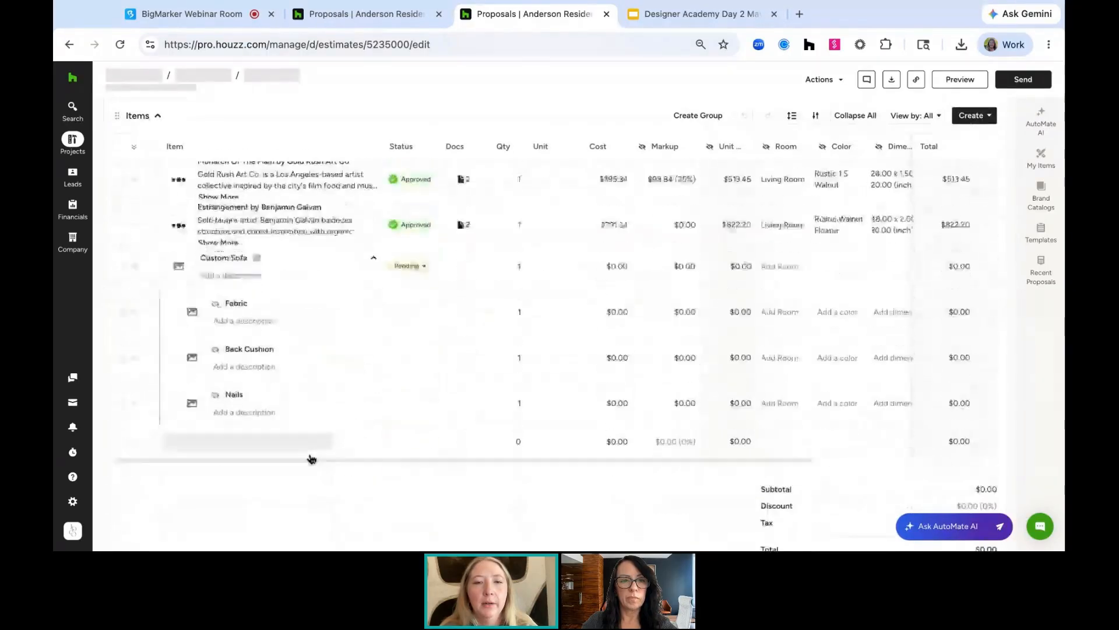
pyautogui.scroll(-10, 443, 356)
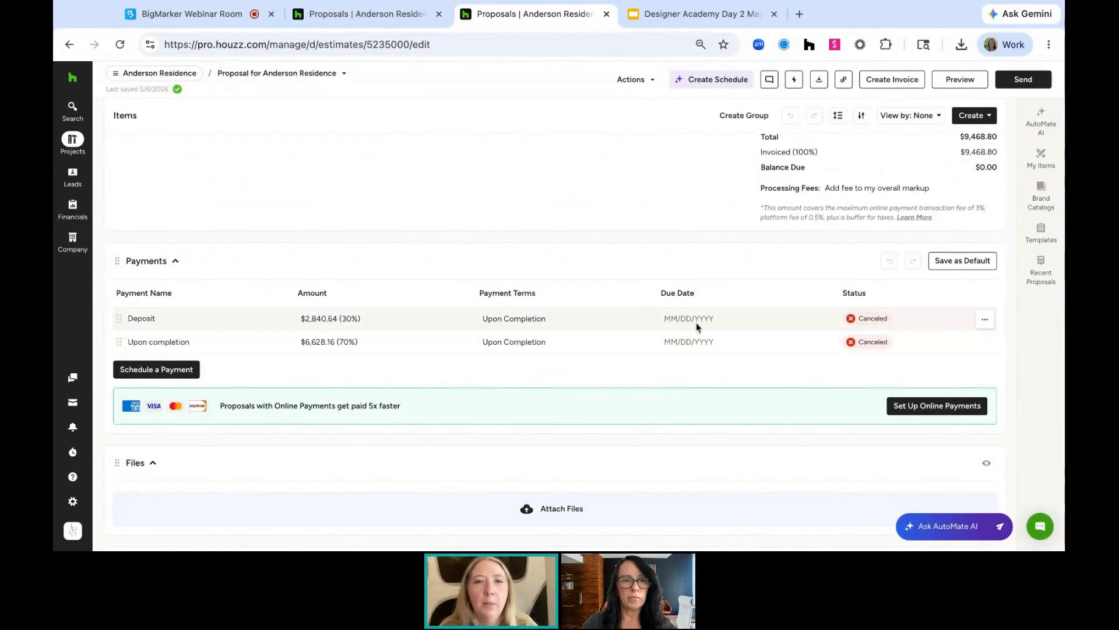
pyautogui.click(337, 74)
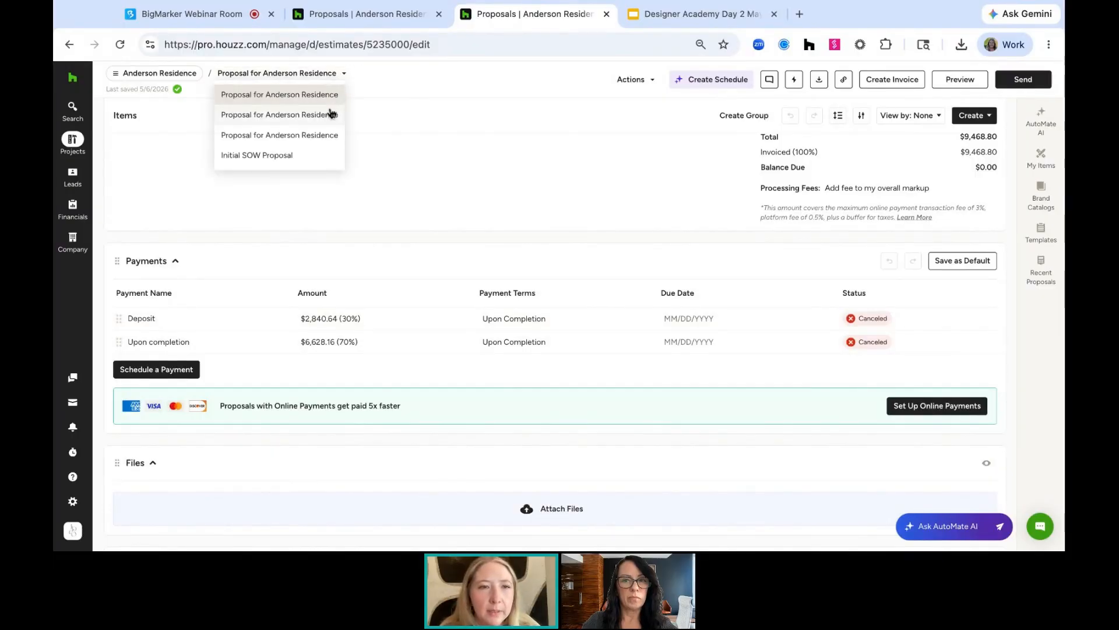
pyautogui.click(332, 114)
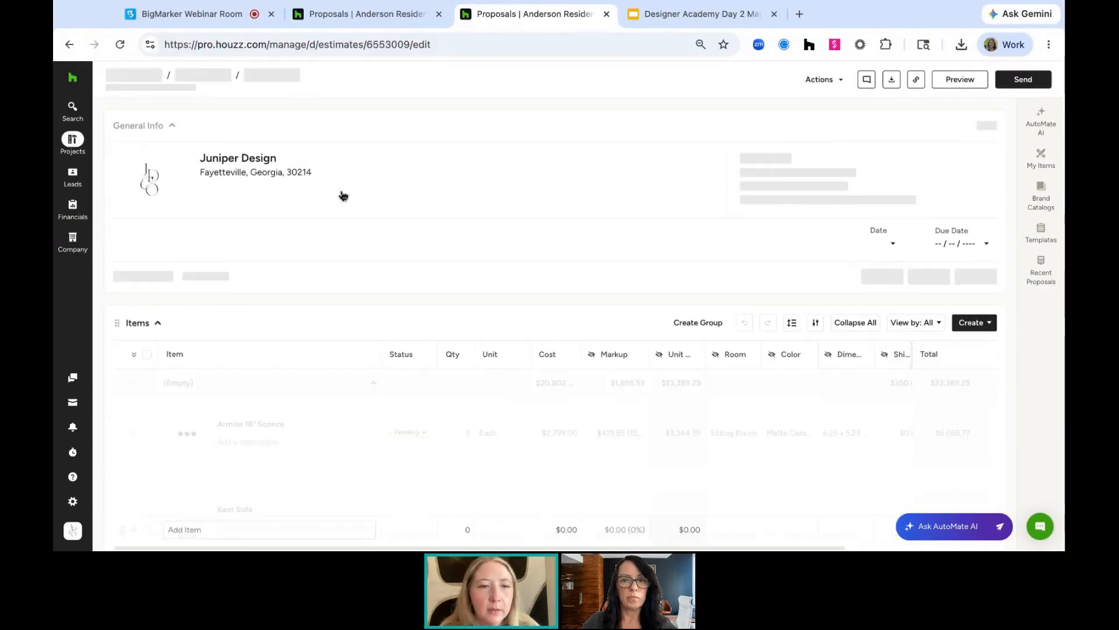
pyautogui.scroll(-20, 312, 370)
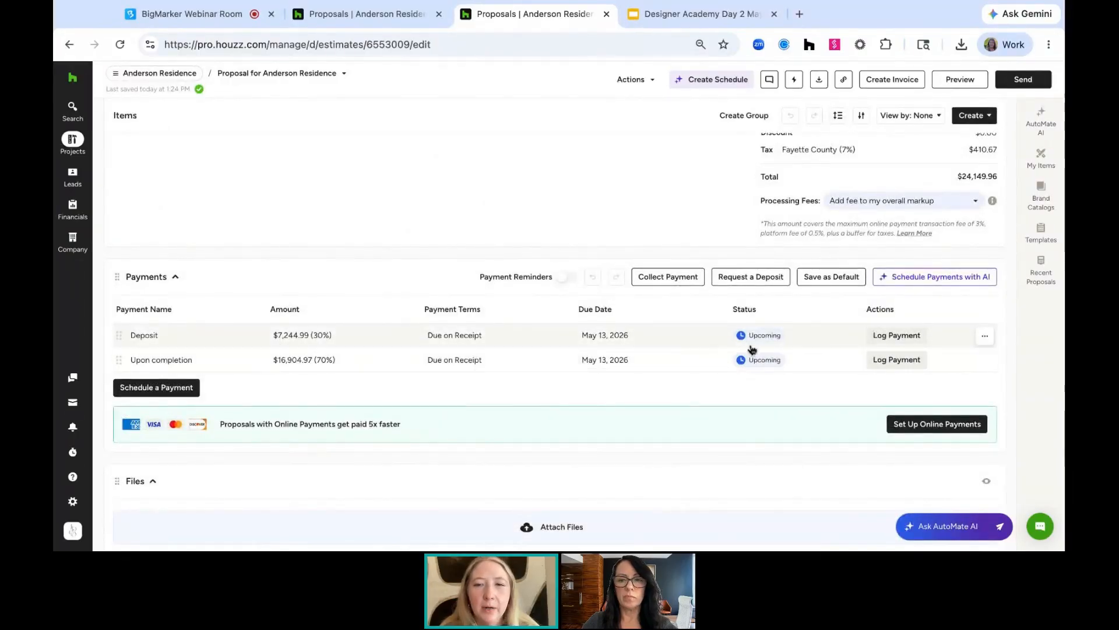
# Log a $7,244.99 payment on the Deposit, applying it from the first available retainer
pyautogui.click(880, 337)
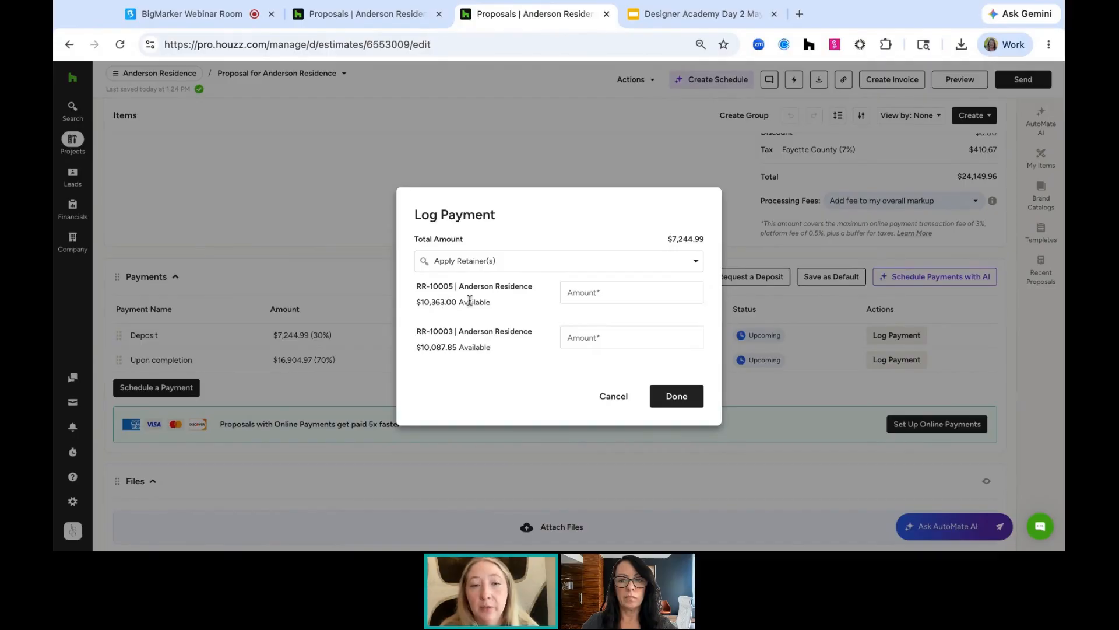
pyautogui.click(583, 291)
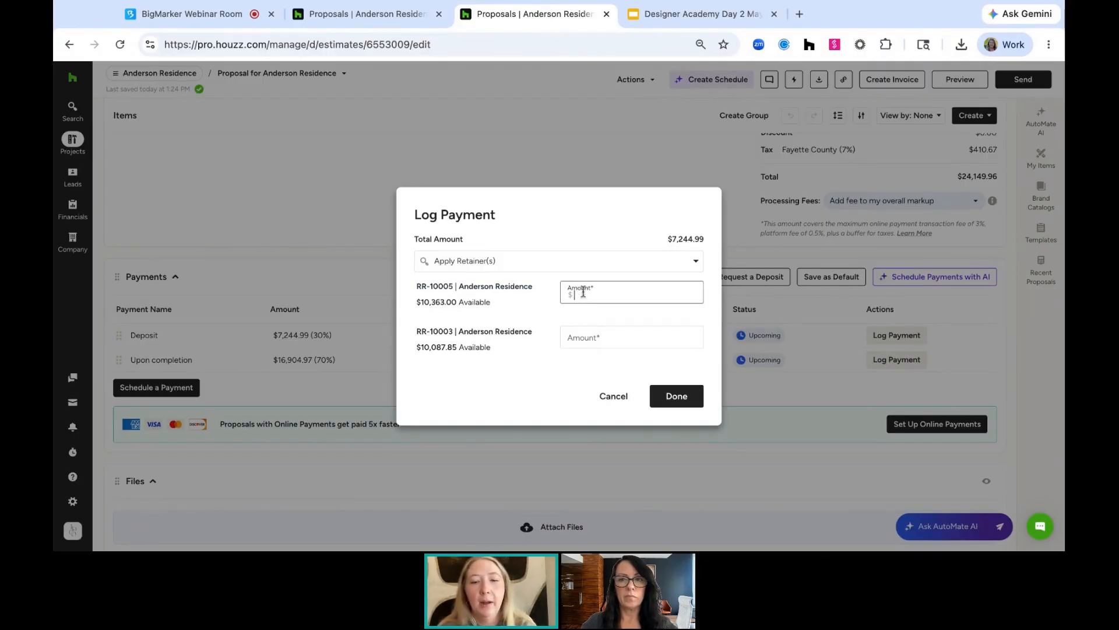
pyautogui.write('7244.99')
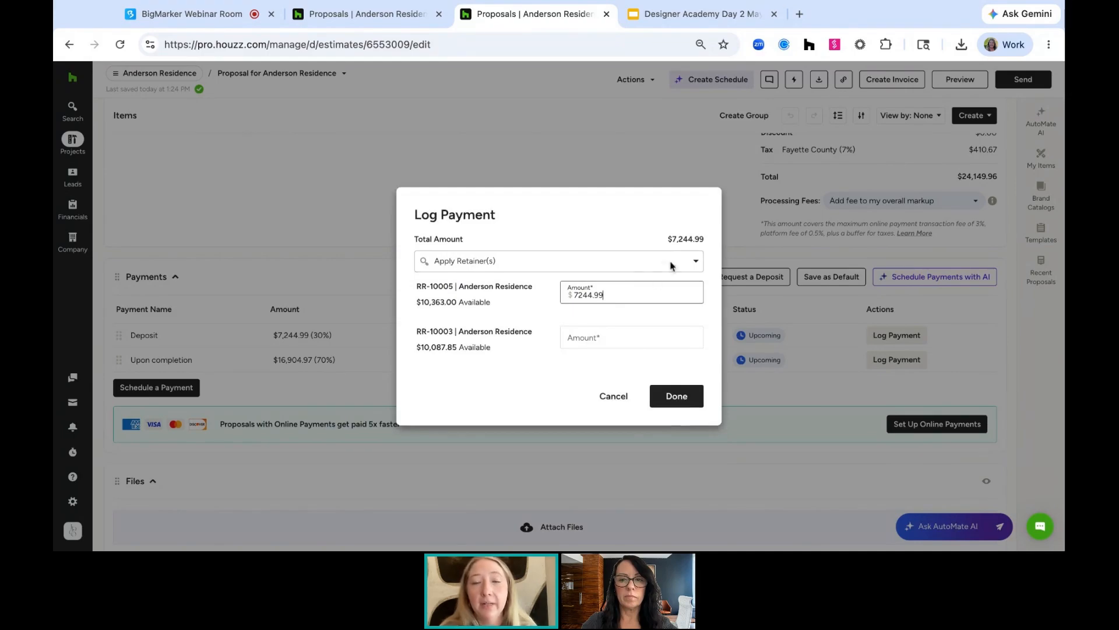
pyautogui.click(688, 401)
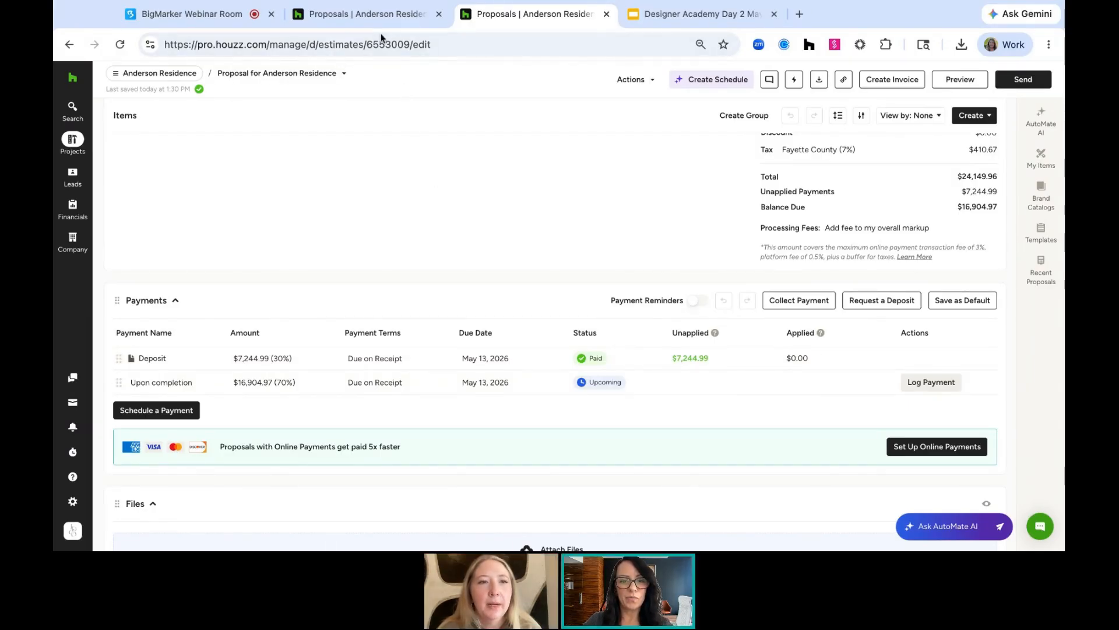
# Return to the project's proposals and start a new proposal from scratch
pyautogui.click(160, 74)
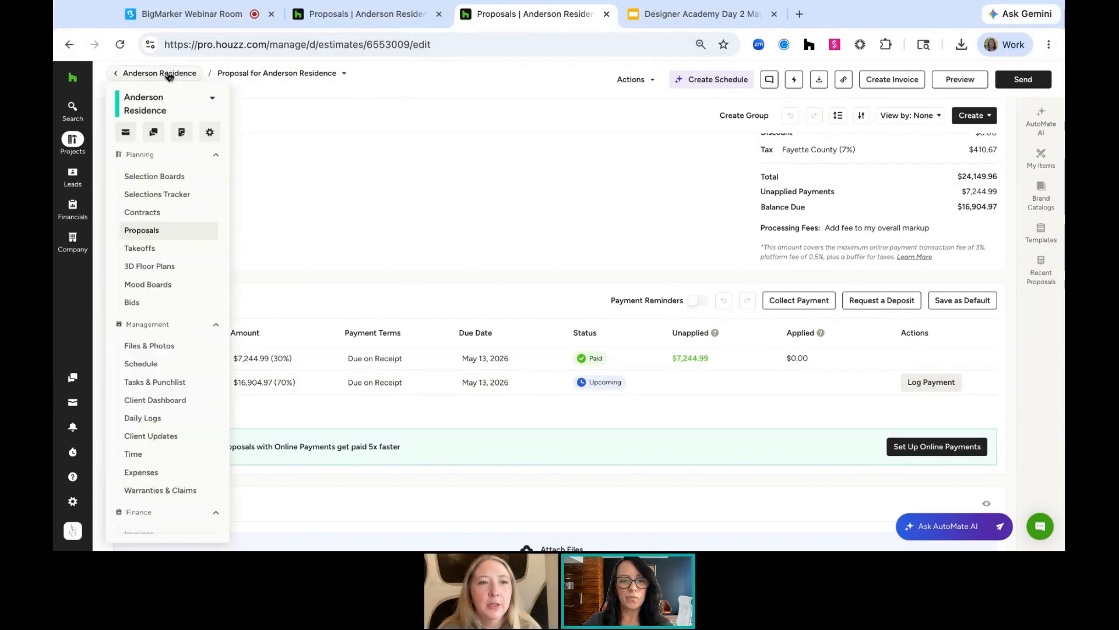
pyautogui.click(163, 232)
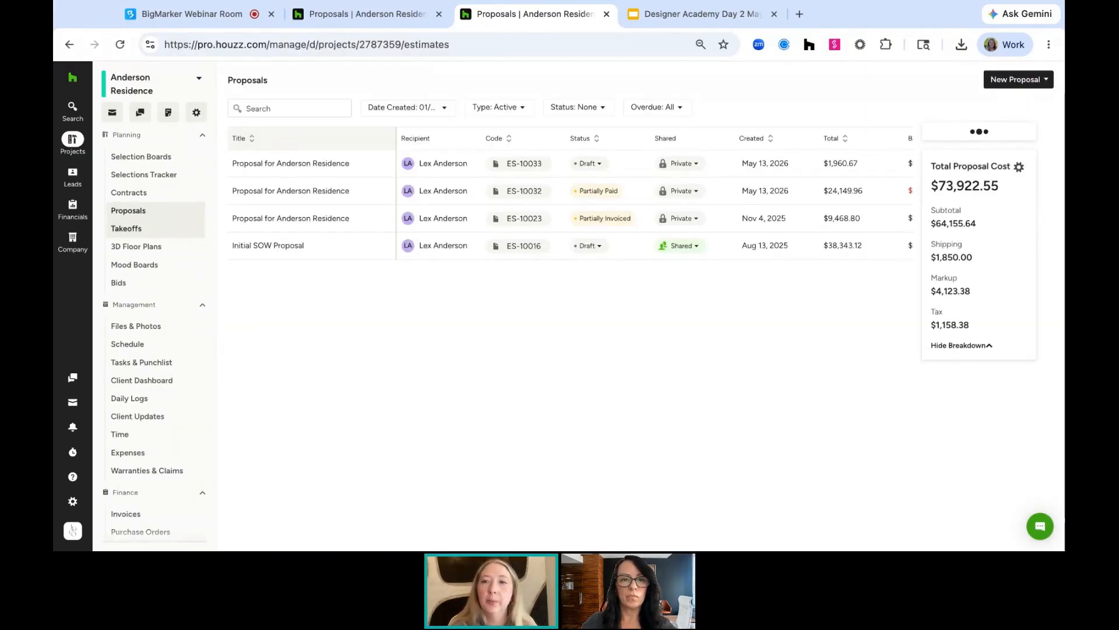
pyautogui.click(1028, 76)
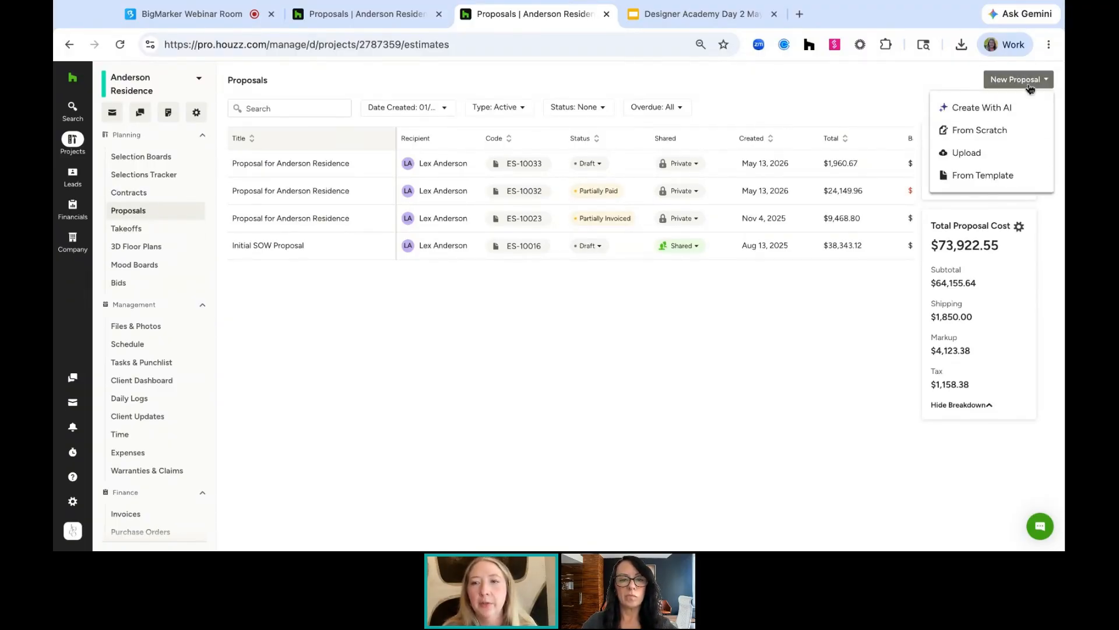
pyautogui.click(1012, 130)
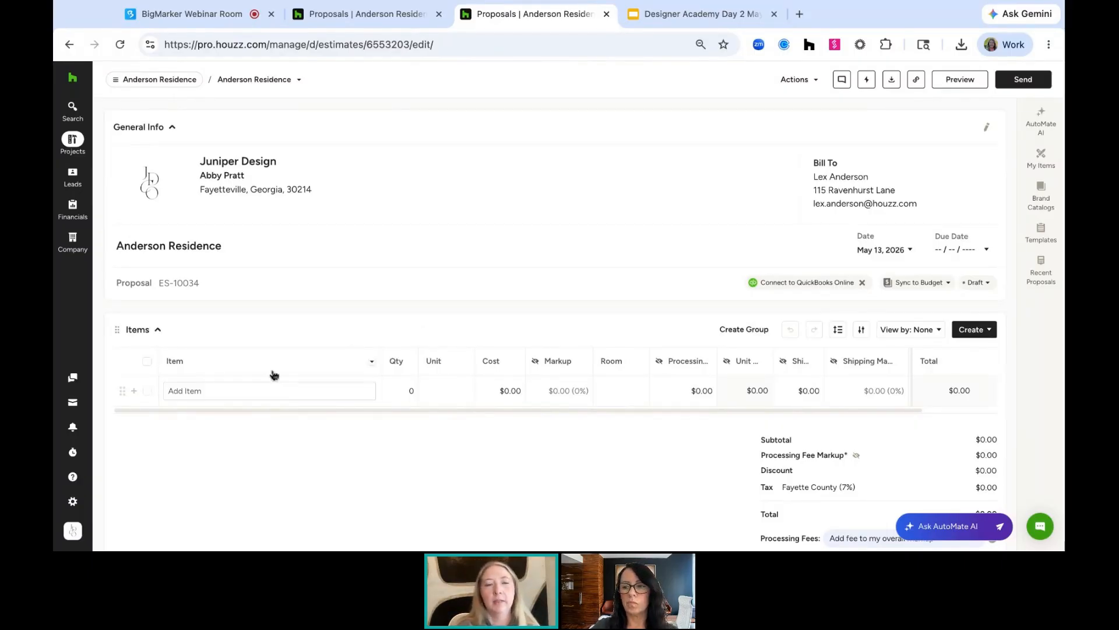
# Add a new line item named Custom sofa to the proposal
pyautogui.click(242, 391)
pyautogui.write('S')
pyautogui.press('BackSpace')
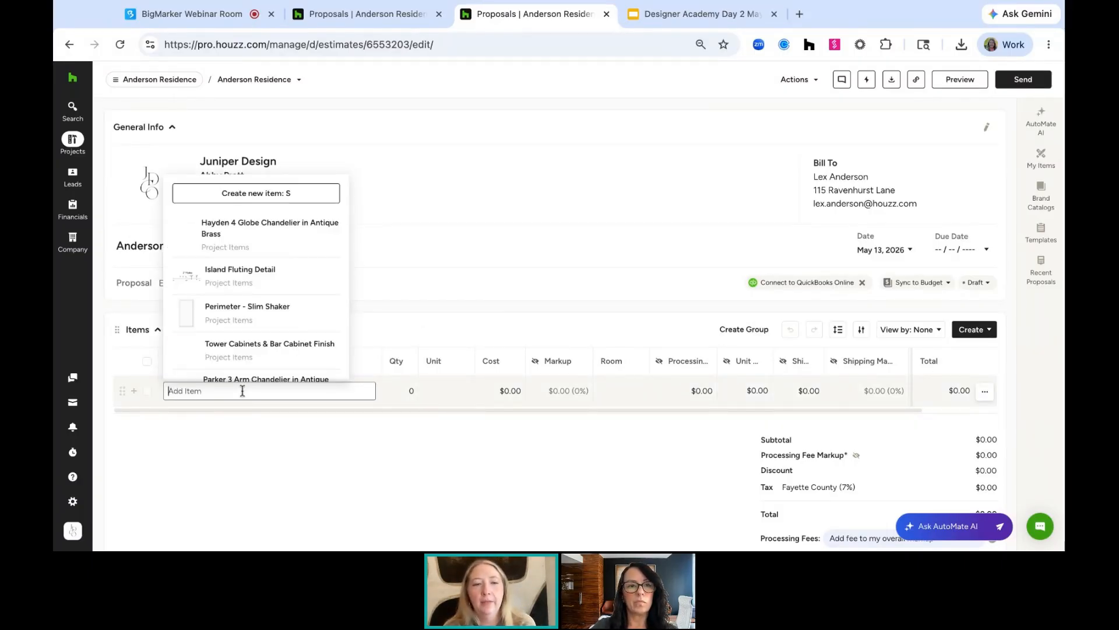
pyautogui.write('Custom sofa')
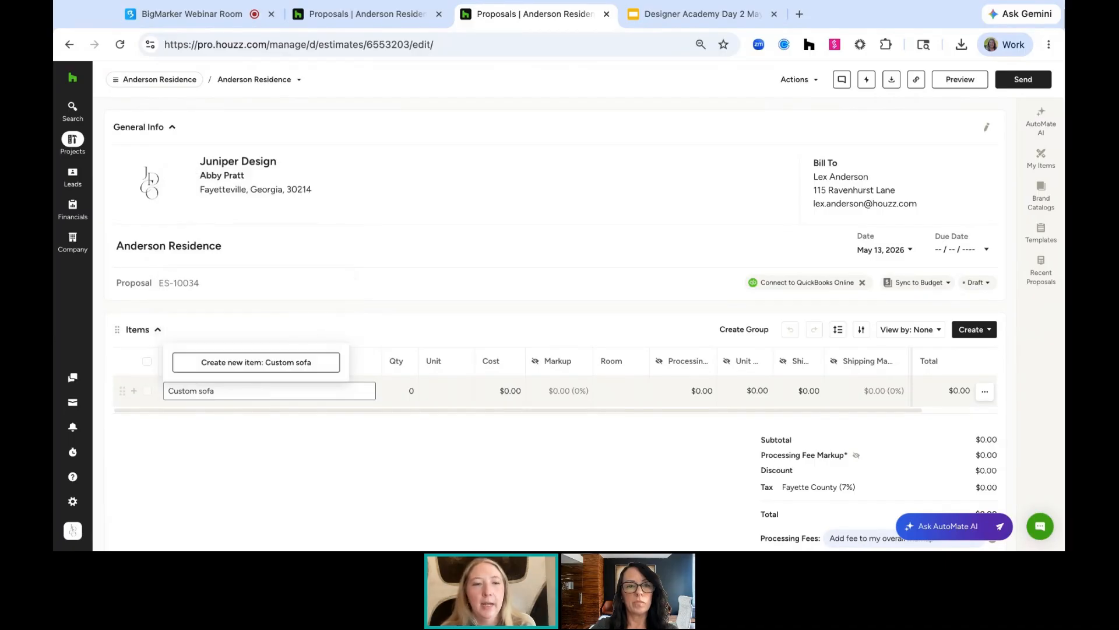
pyautogui.click(300, 365)
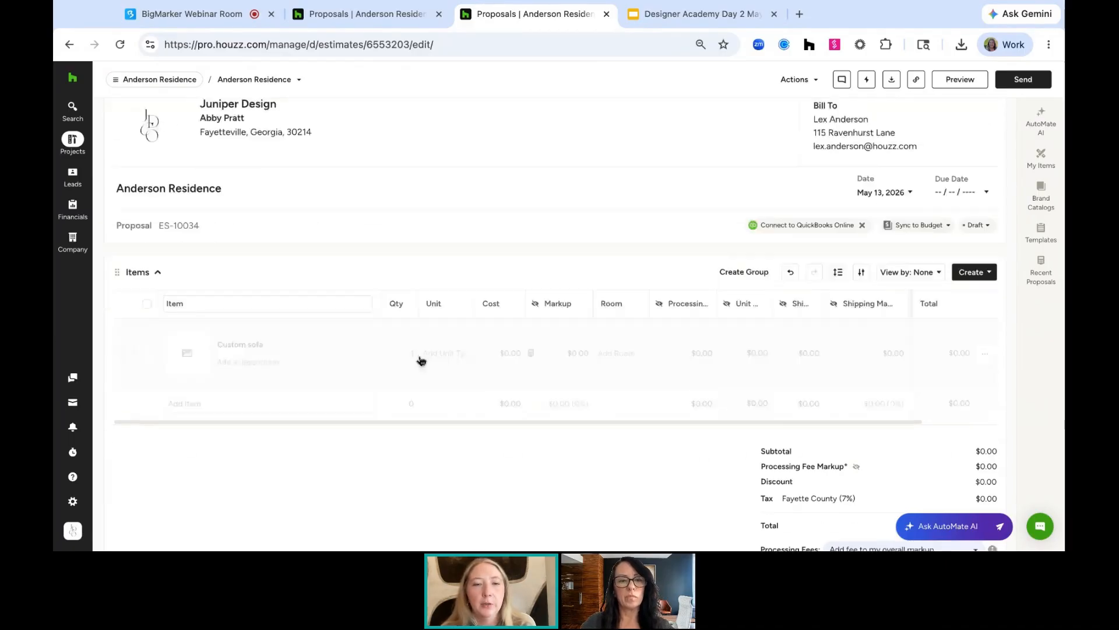
# Set the Custom sofa item's cost to $4,500
pyautogui.scroll(-2, 571, 296)
pyautogui.click(570, 300)
pyautogui.click(497, 307)
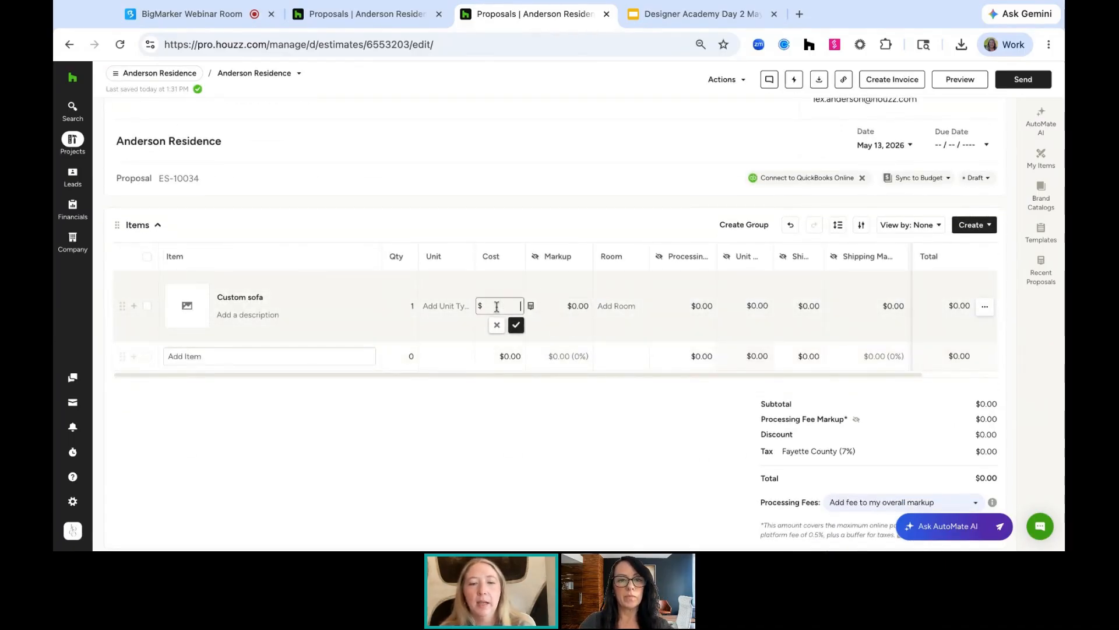
pyautogui.write('4,500')
pyautogui.press('Return')
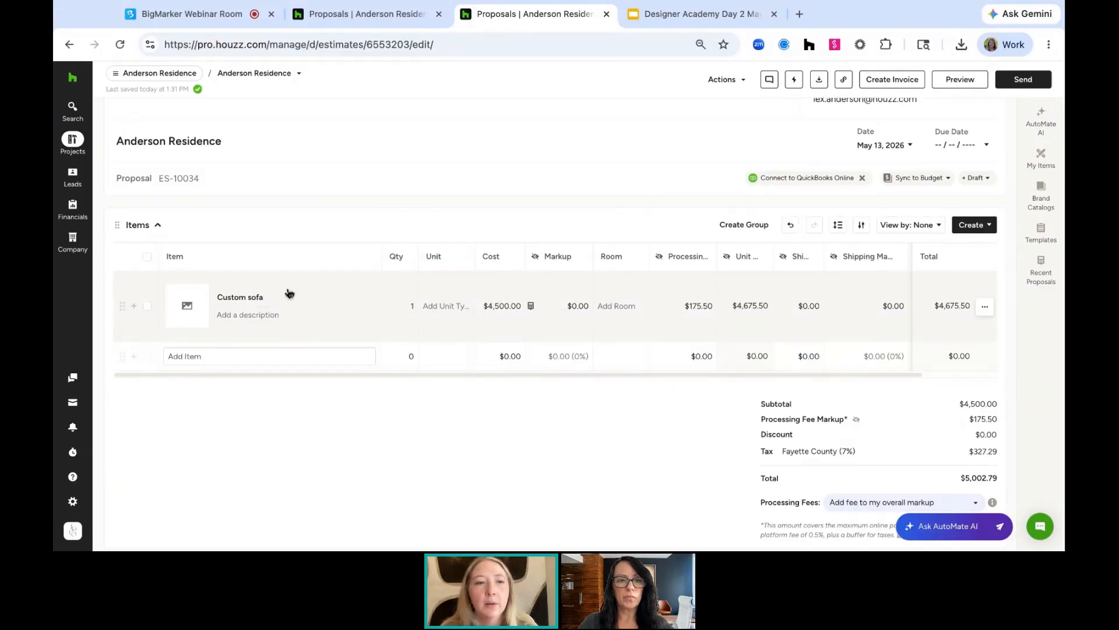
# Turn the Custom sofa item into a group and move the name Custom sofa onto the group
pyautogui.click(147, 306)
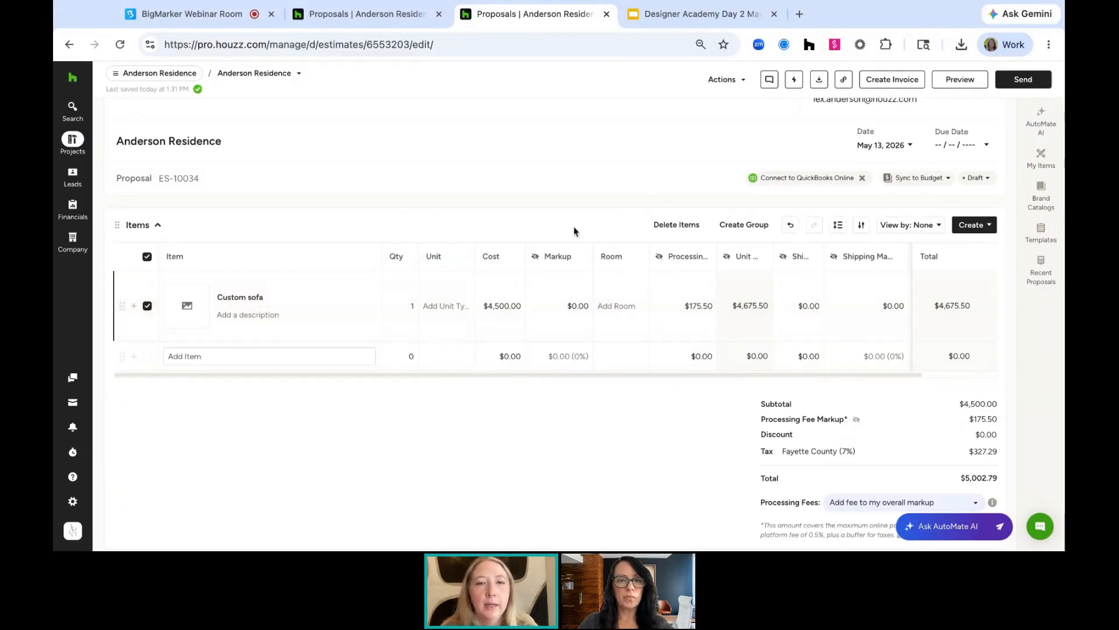
pyautogui.click(745, 227)
pyautogui.click(264, 365)
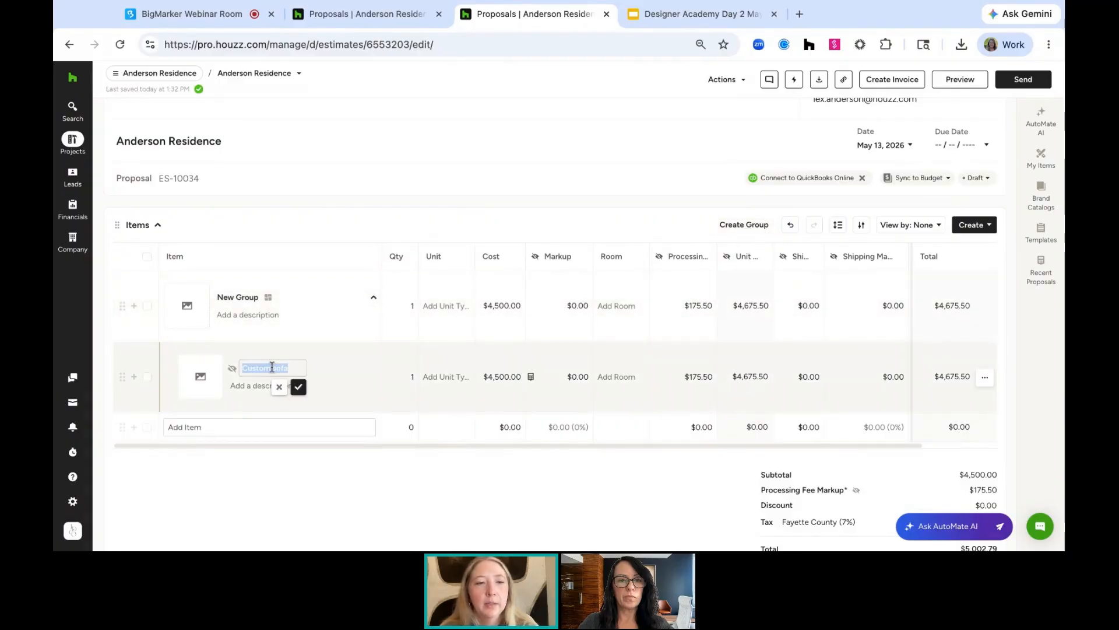
pyautogui.hotkey('ctrl', 'x')
pyautogui.click(239, 298)
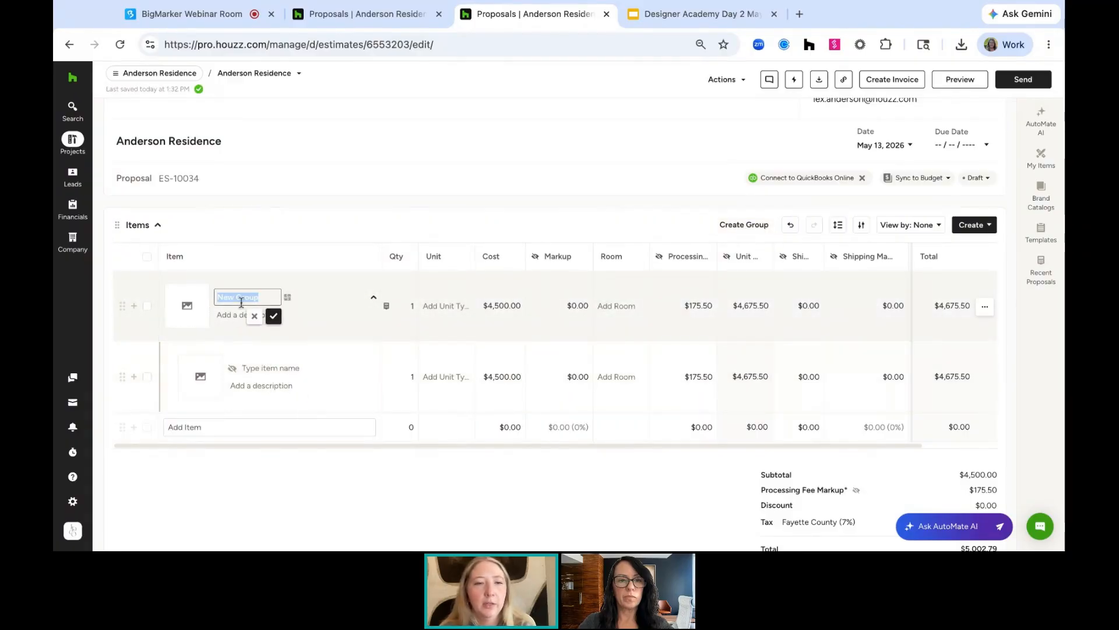
pyautogui.hotkey('ctrl', 'v')
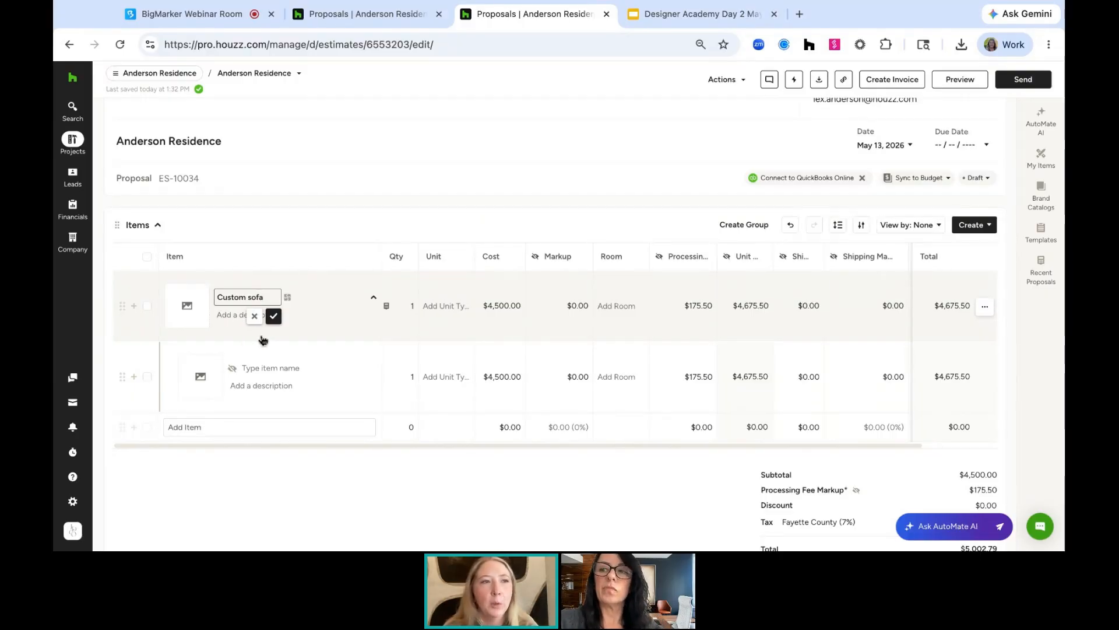
pyautogui.click(274, 316)
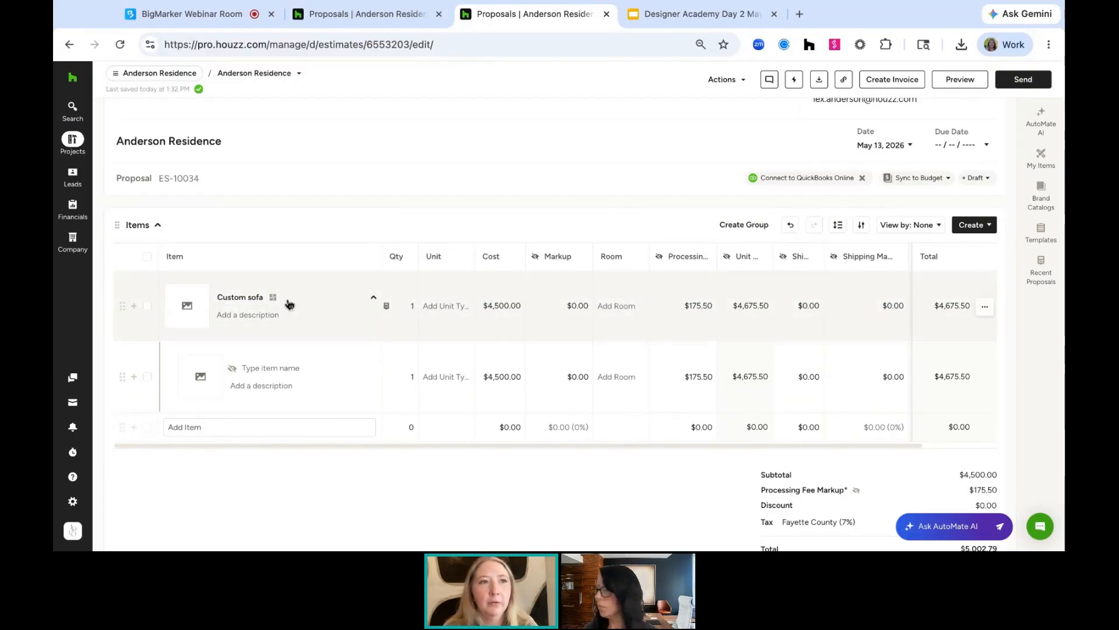
# Name the sub-item inside the Custom sofa group Frame
pyautogui.click(273, 363)
pyautogui.write('F')
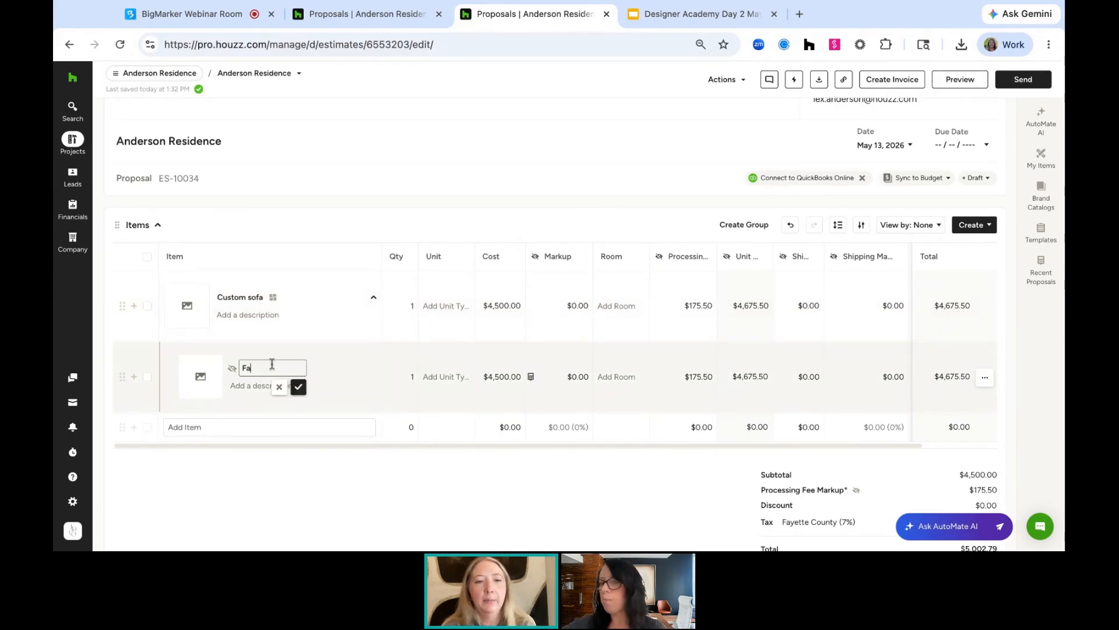
pyautogui.write('rame')
pyautogui.press('Return')
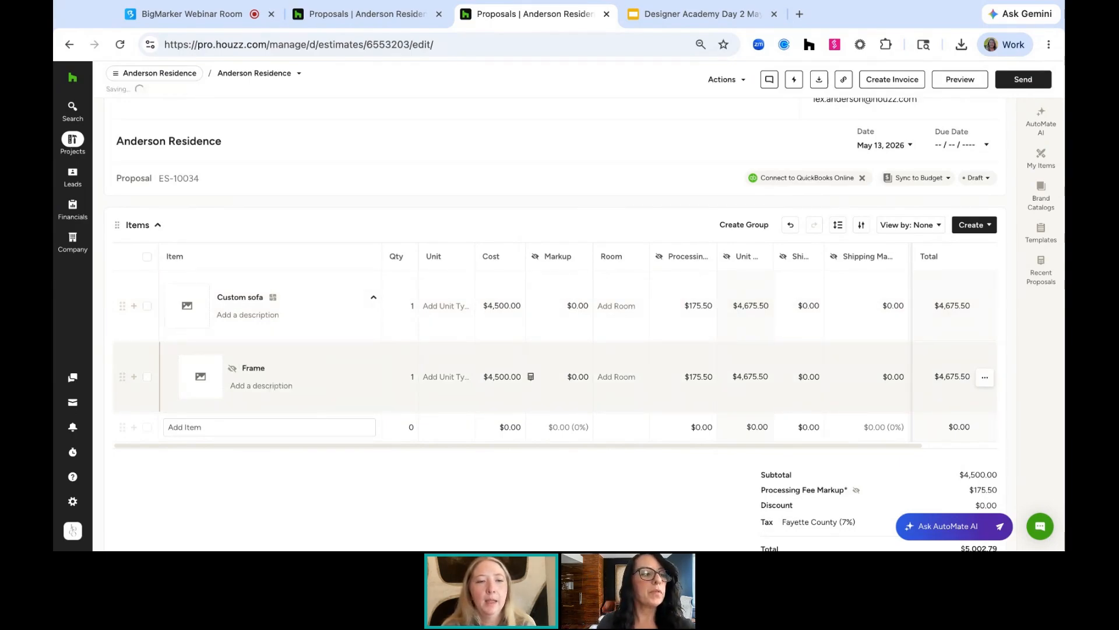
# Add Back Cushion and Seat Cushion sub-items to the Custom sofa group
pyautogui.click(134, 378)
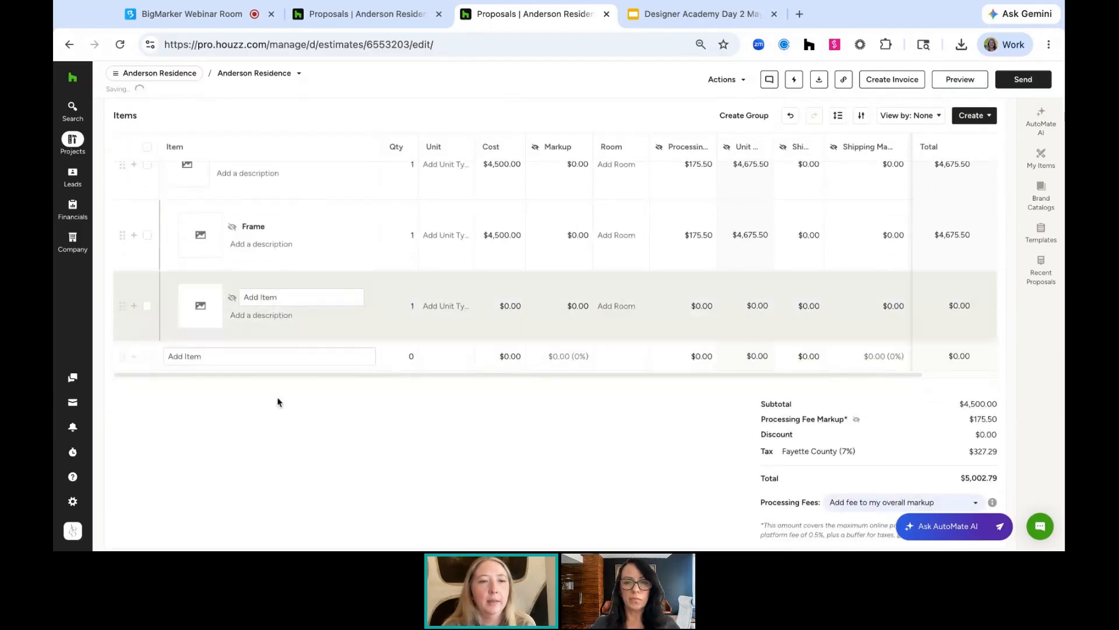
pyautogui.click(272, 298)
pyautogui.write('Back Cushion')
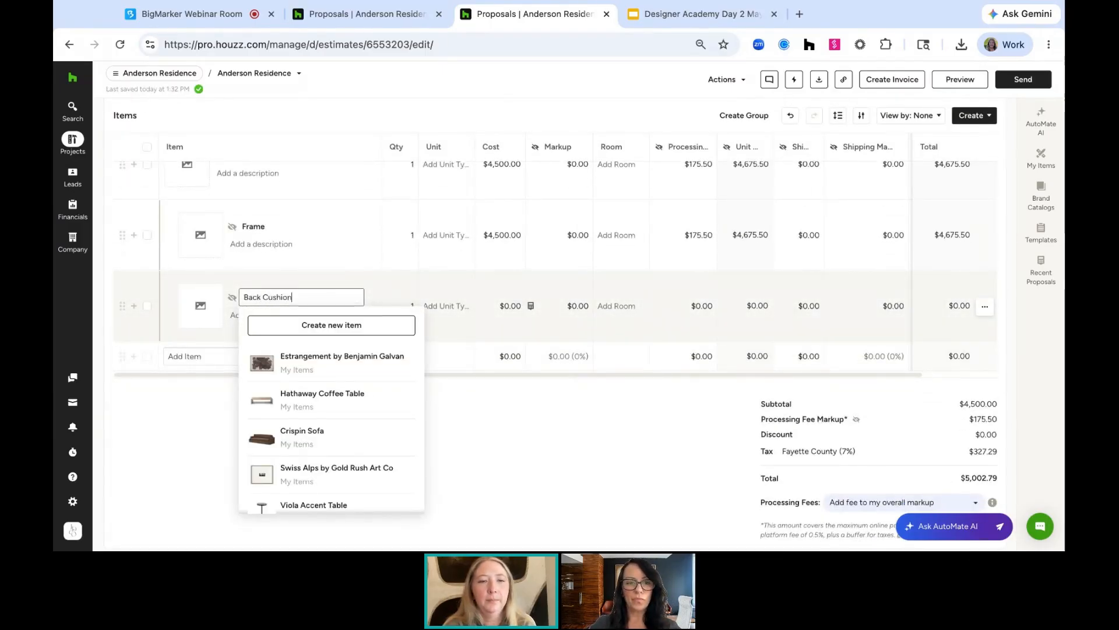
pyautogui.press('Return')
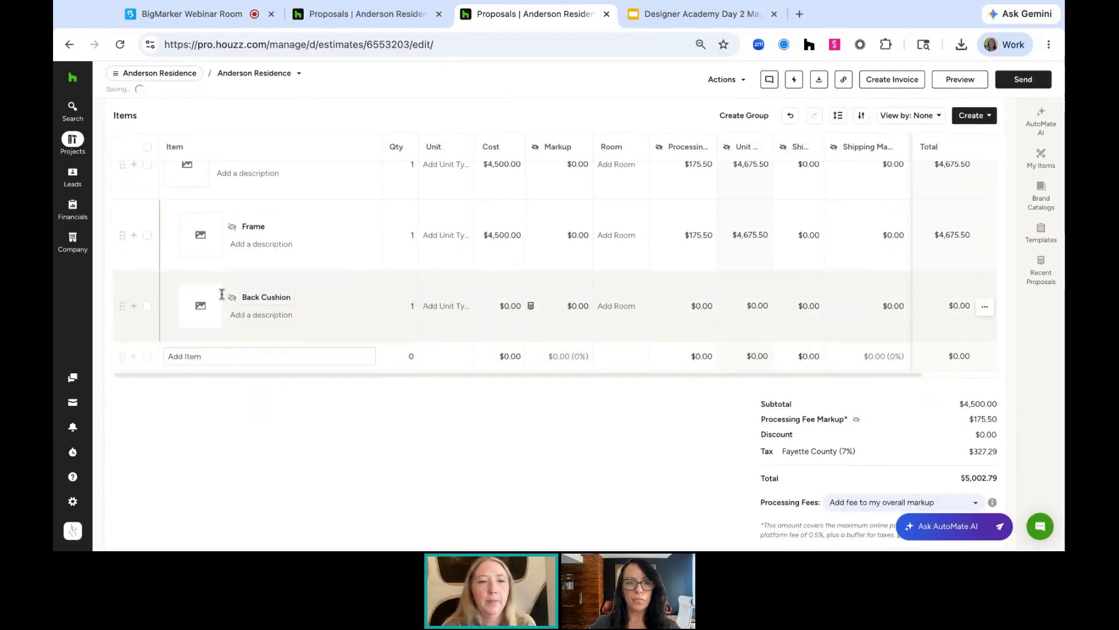
pyautogui.click(134, 305)
pyautogui.click(299, 298)
pyautogui.write('Sea')
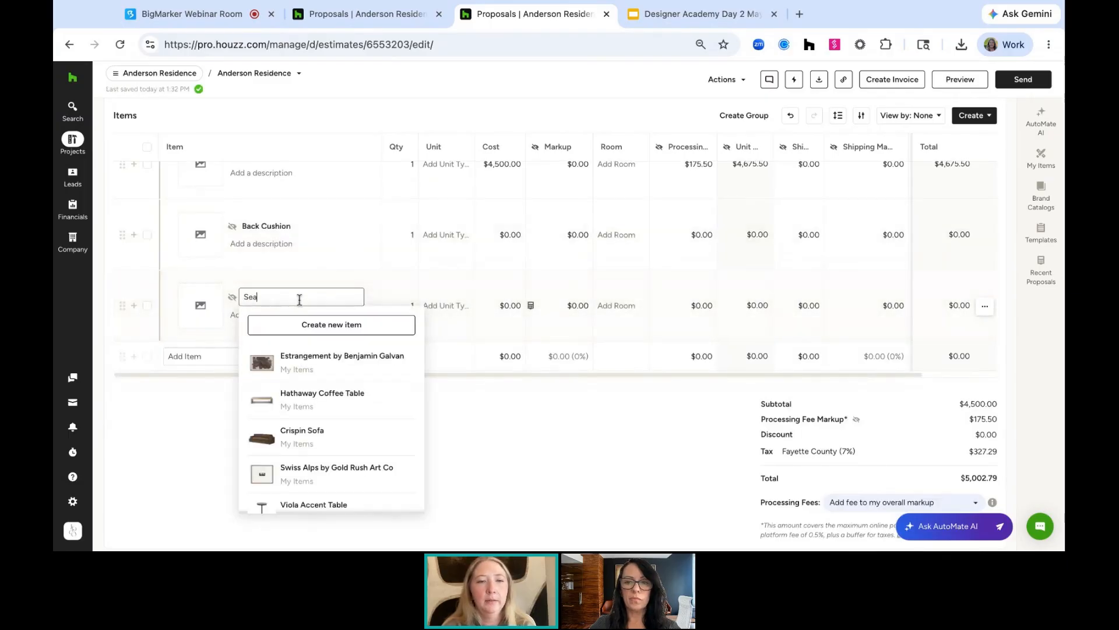
pyautogui.write('t Cushion')
pyautogui.press('Return')
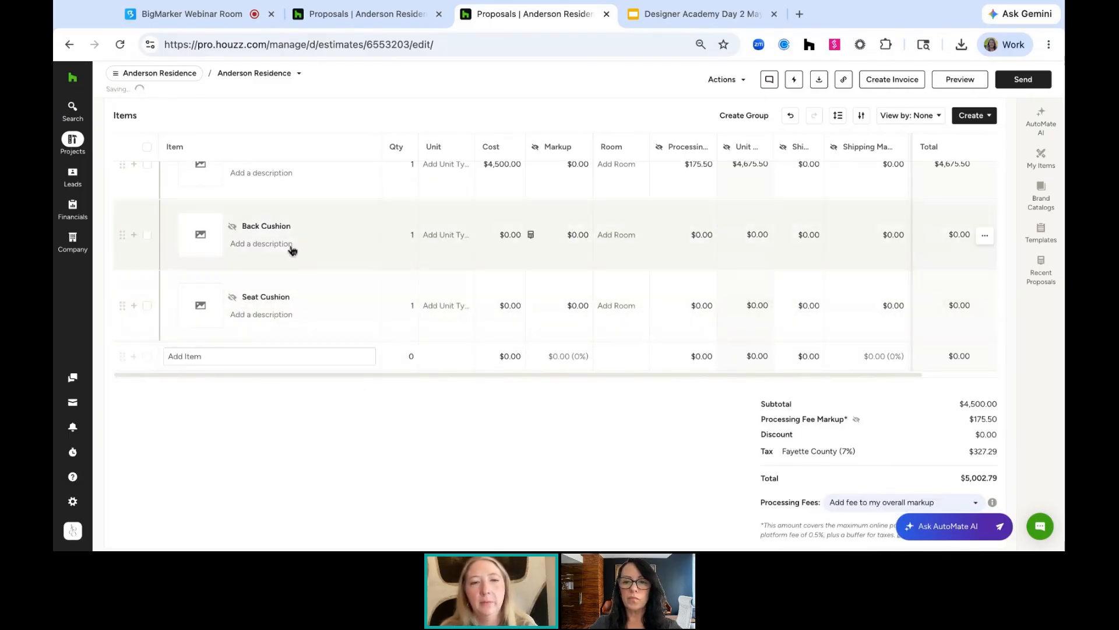
# Toggle the Frame sub-item's client visibility on and off and collapse the Custom sofa group
pyautogui.scroll(3, 182, 484)
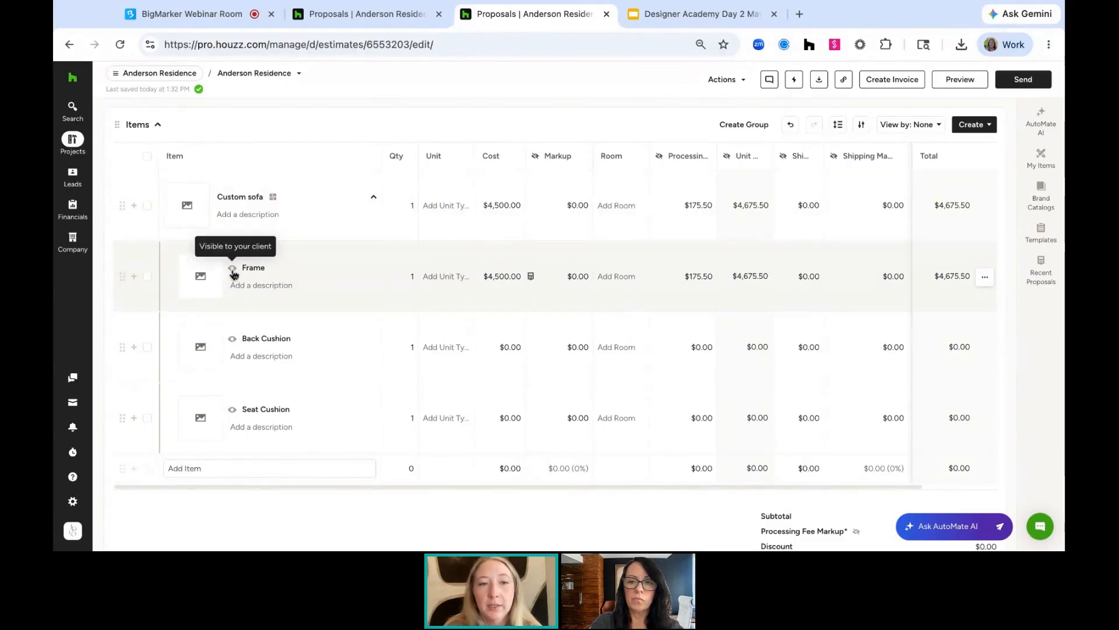
pyautogui.click(233, 269)
pyautogui.click(233, 269)
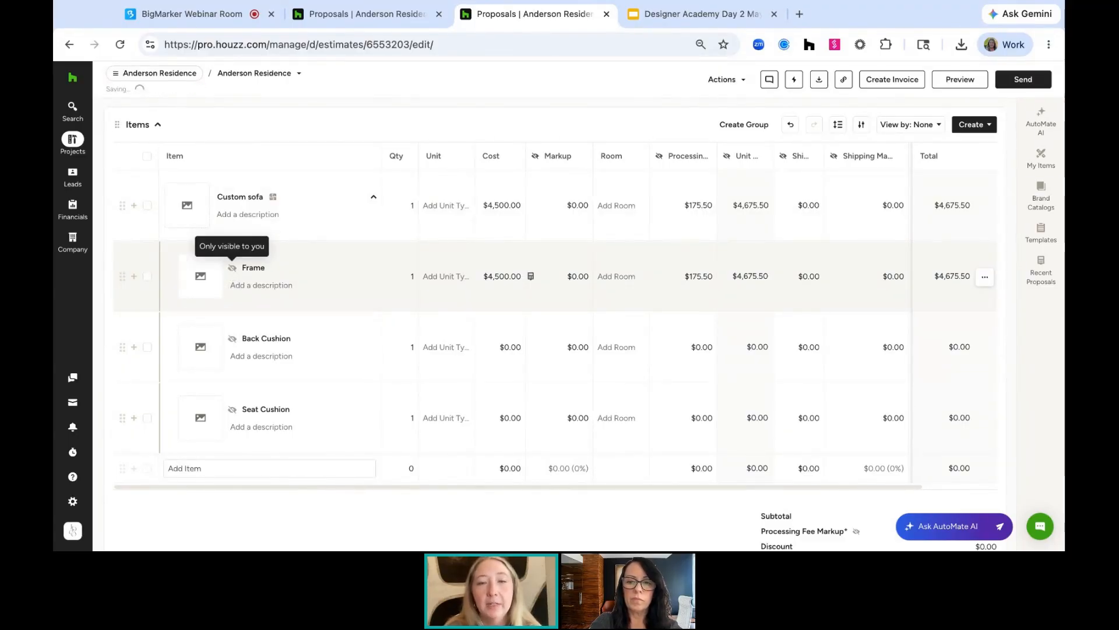
pyautogui.click(375, 199)
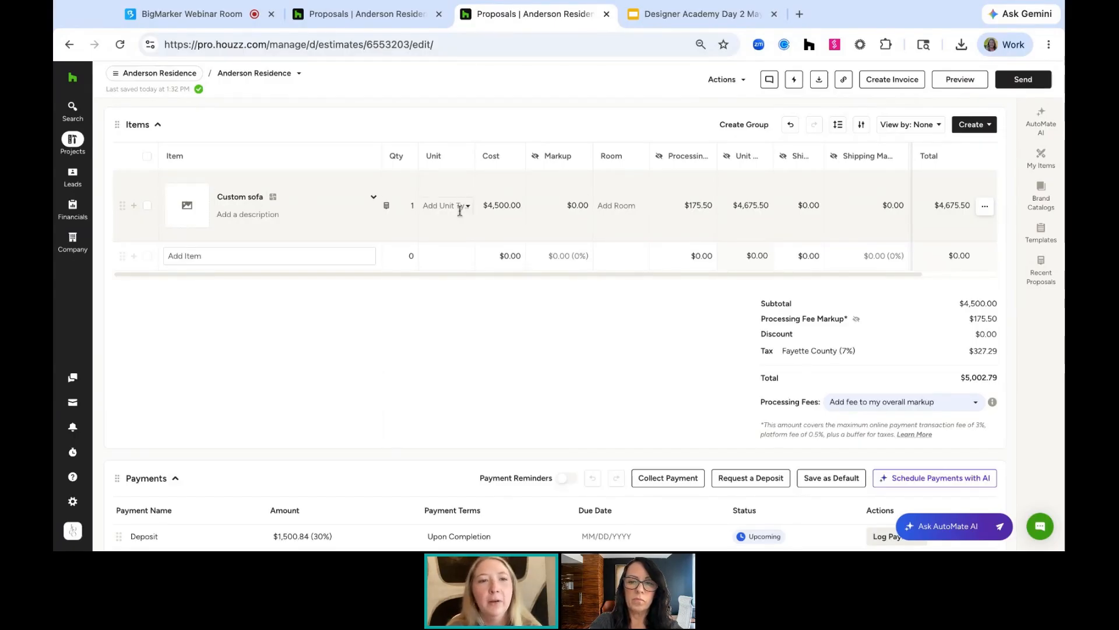
# Create a new group below the Custom sofa group and name it Drapery
pyautogui.click(375, 199)
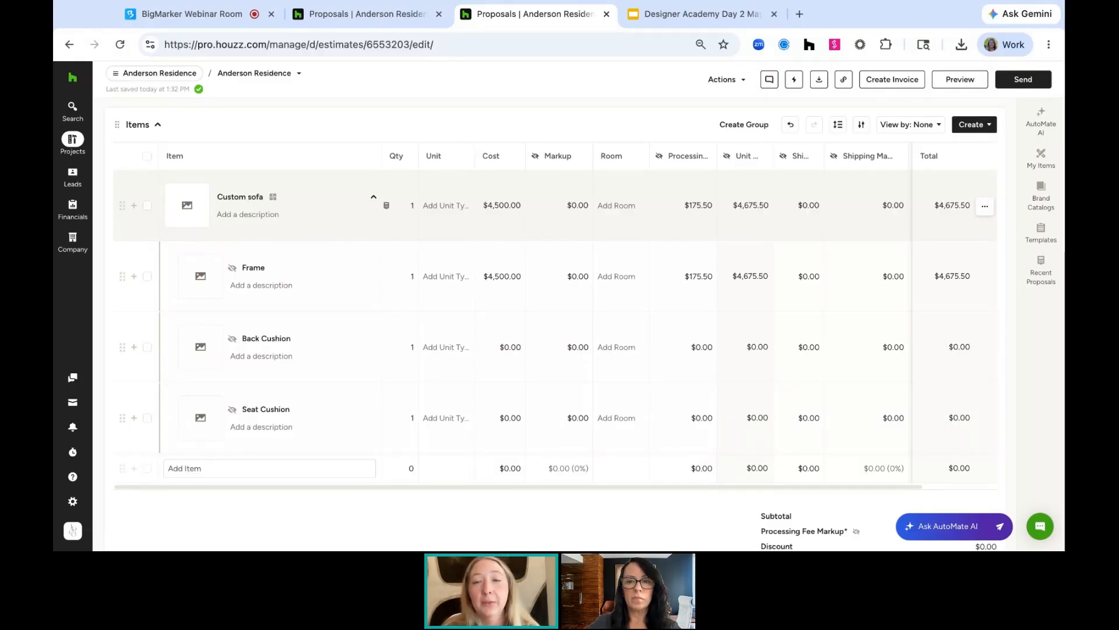
pyautogui.click(745, 124)
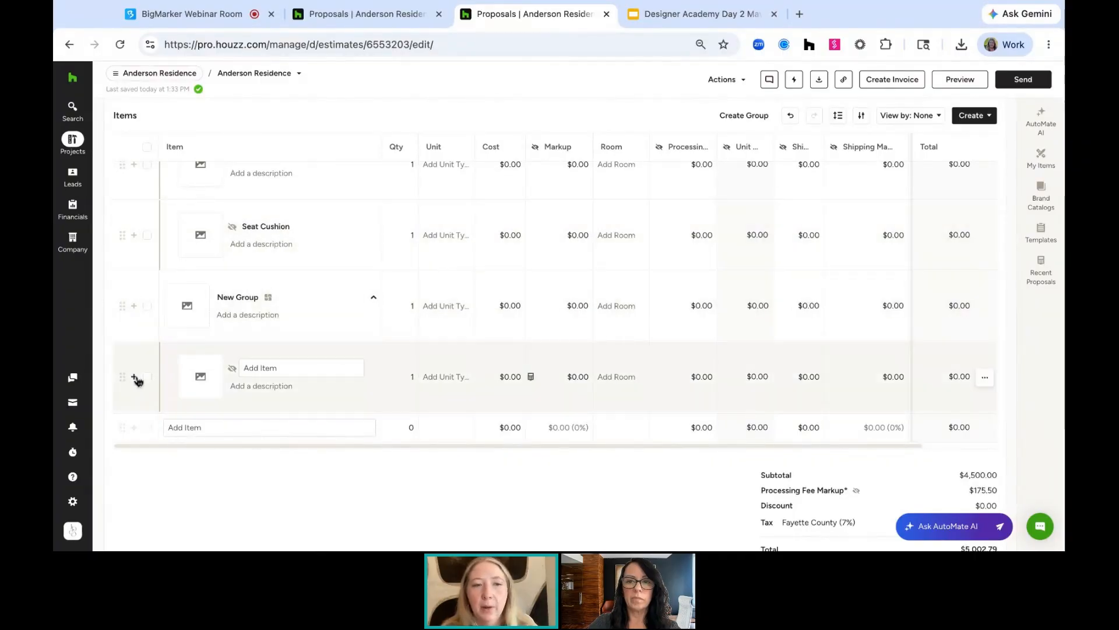
pyautogui.click(239, 300)
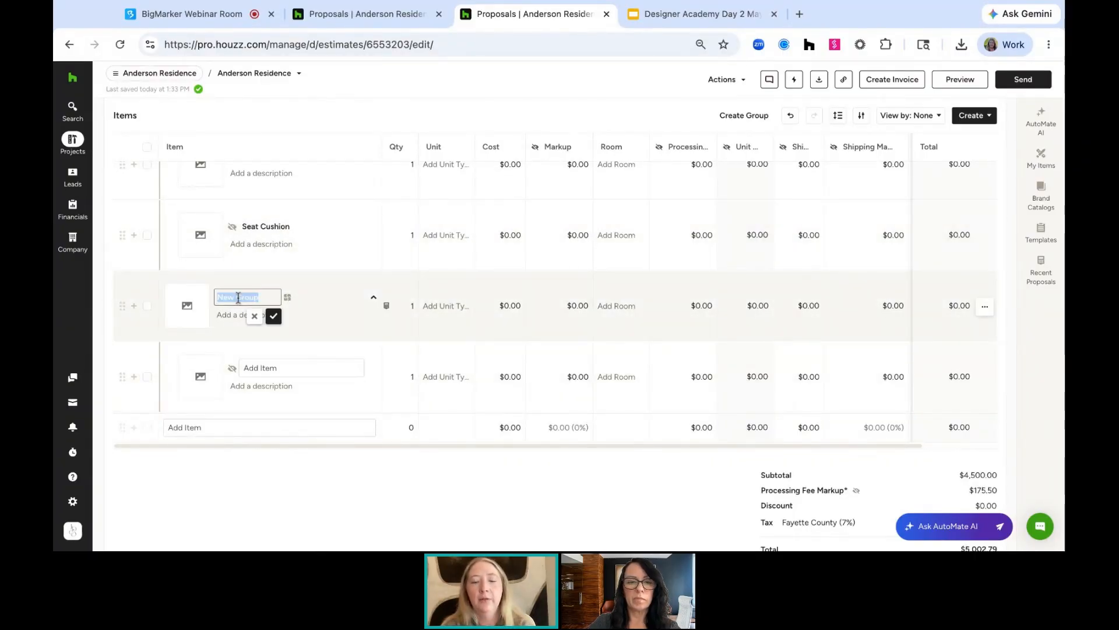
pyautogui.write('Drapery')
pyautogui.press('Return')
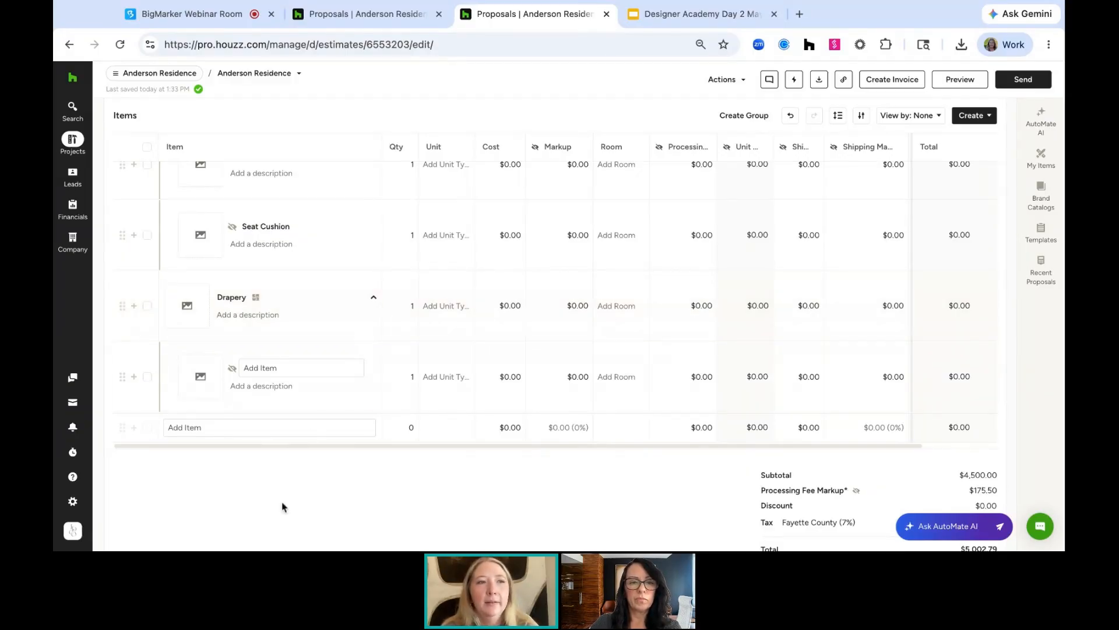
# Open the Living Room selection board from the project's Selection Boards
pyautogui.scroll(4, 309, 434)
pyautogui.scroll(3, 381, 227)
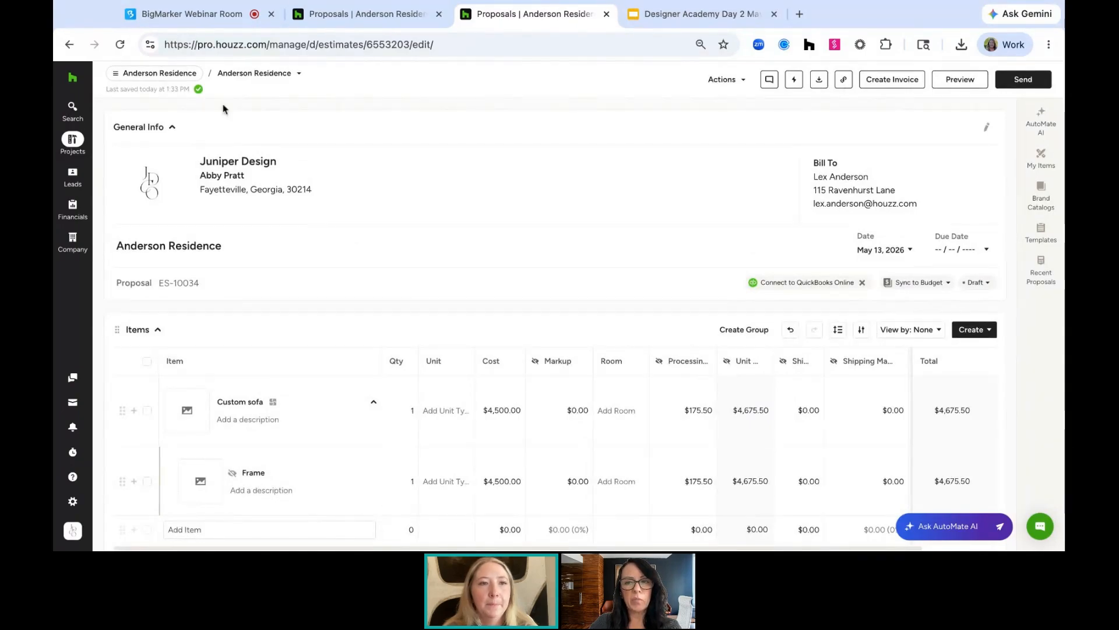
pyautogui.click(183, 74)
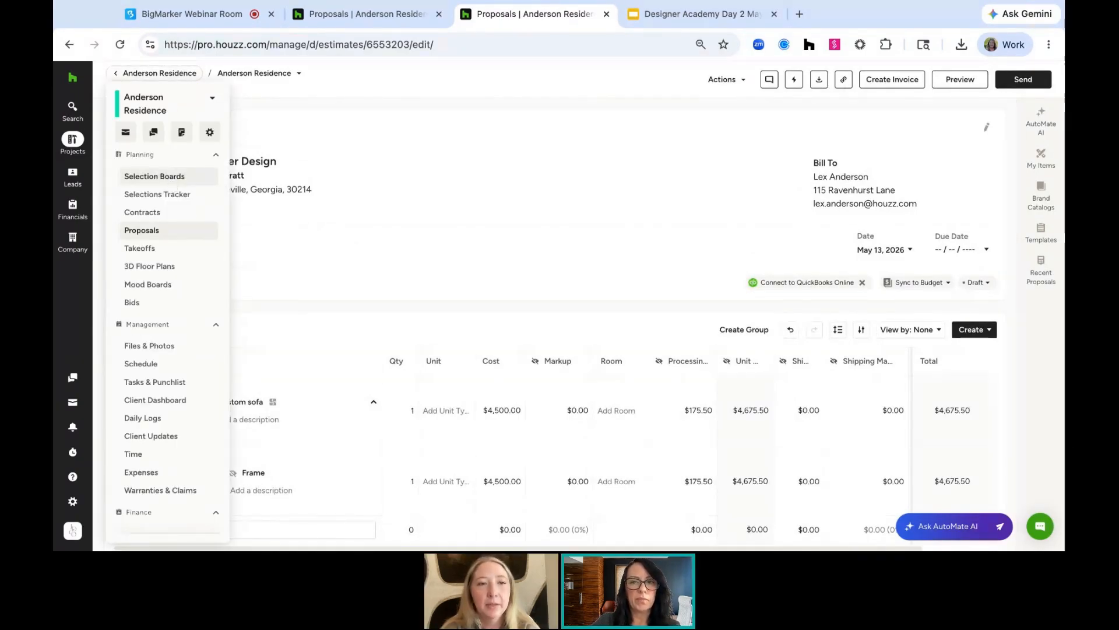
pyautogui.click(173, 184)
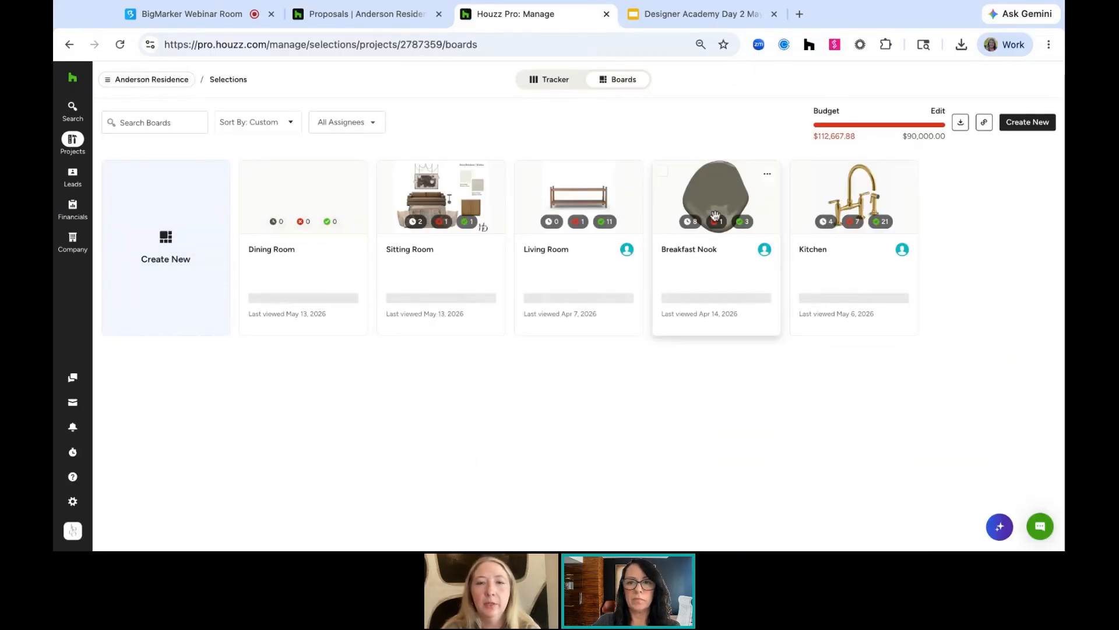
pyautogui.click(568, 210)
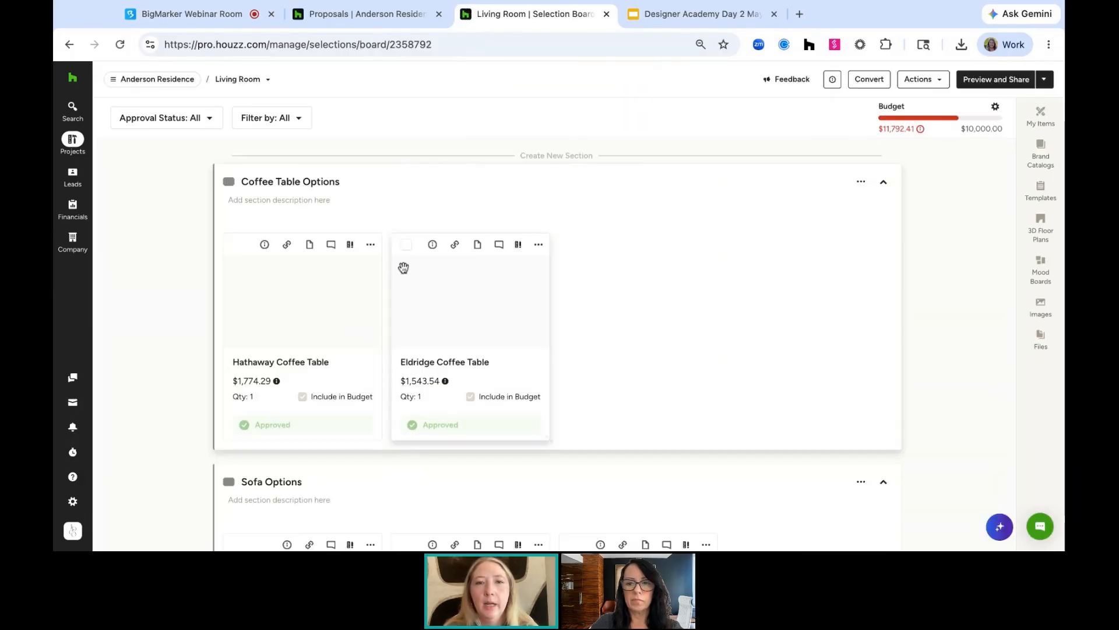
# Select both coffee tables and open the Convert Selections Board dialog, closing it without converting
pyautogui.click(239, 245)
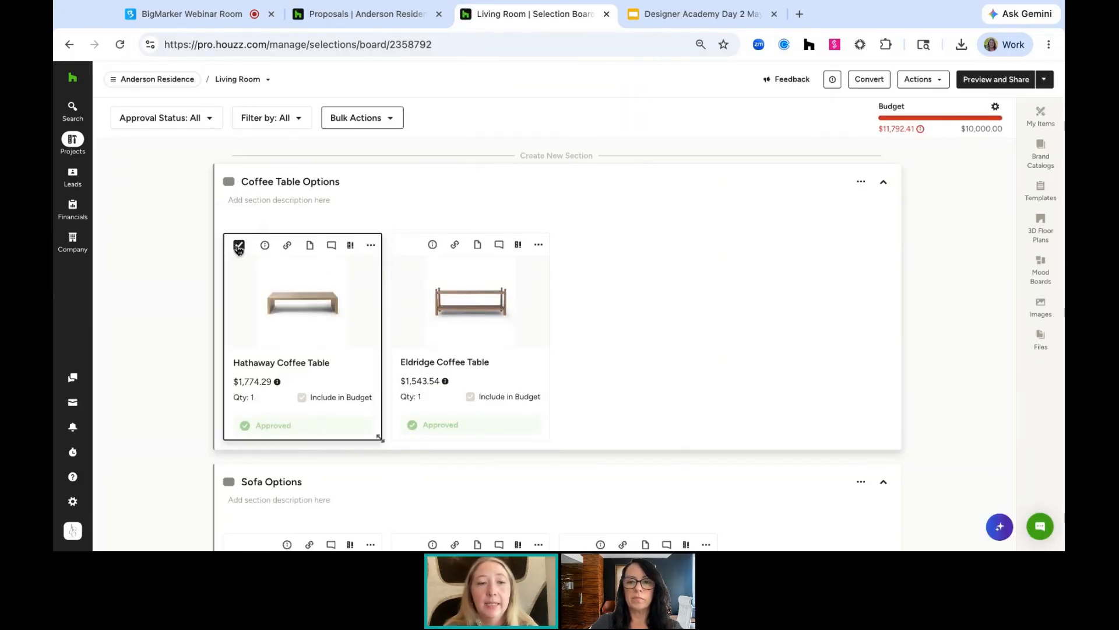
pyautogui.click(410, 245)
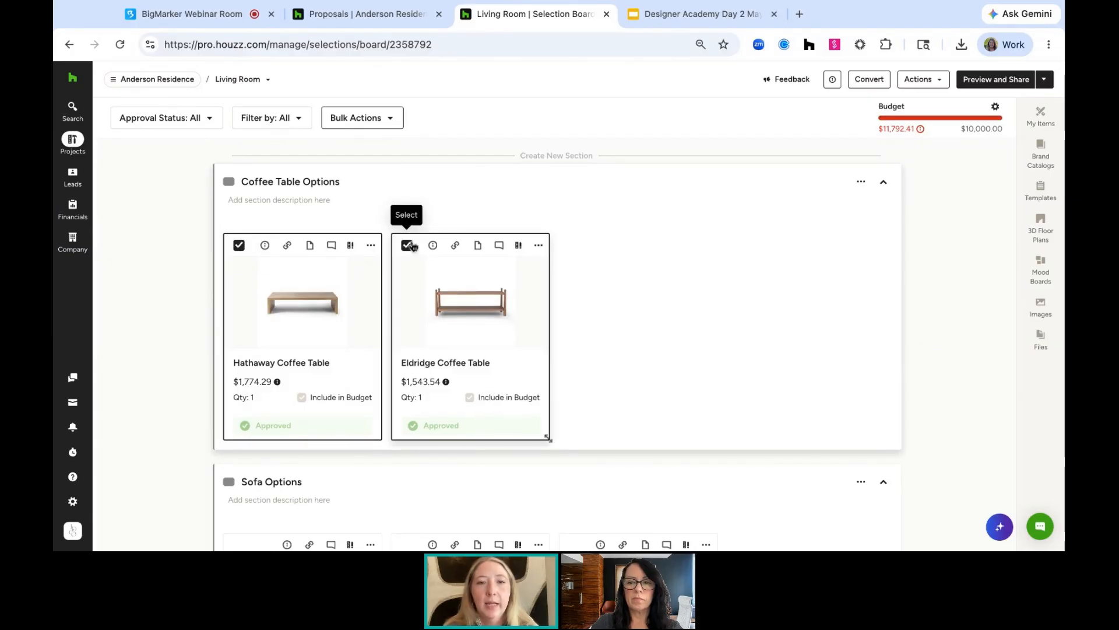
pyautogui.click(869, 80)
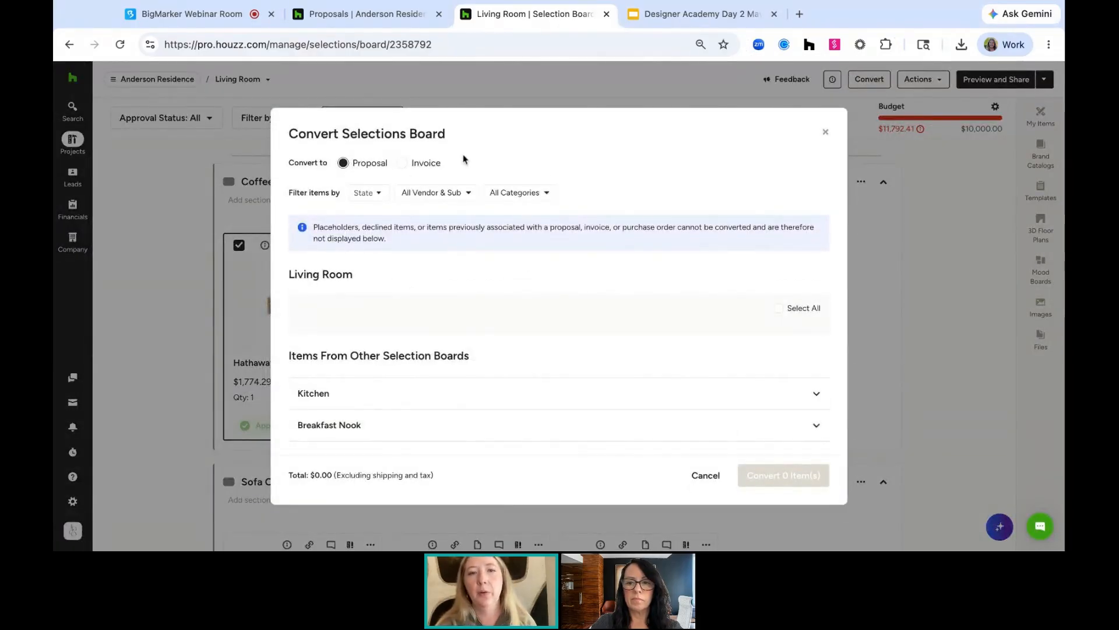
pyautogui.click(825, 132)
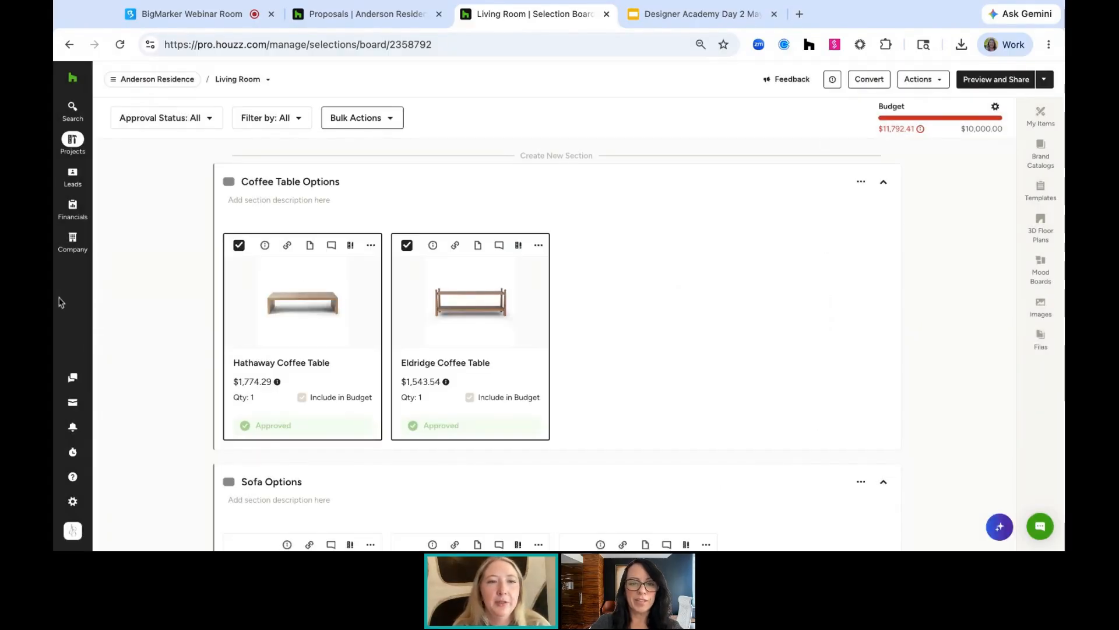
# Open the project details and view the Project Settings tab with tax rates and activity rates
pyautogui.moveTo(73, 109)
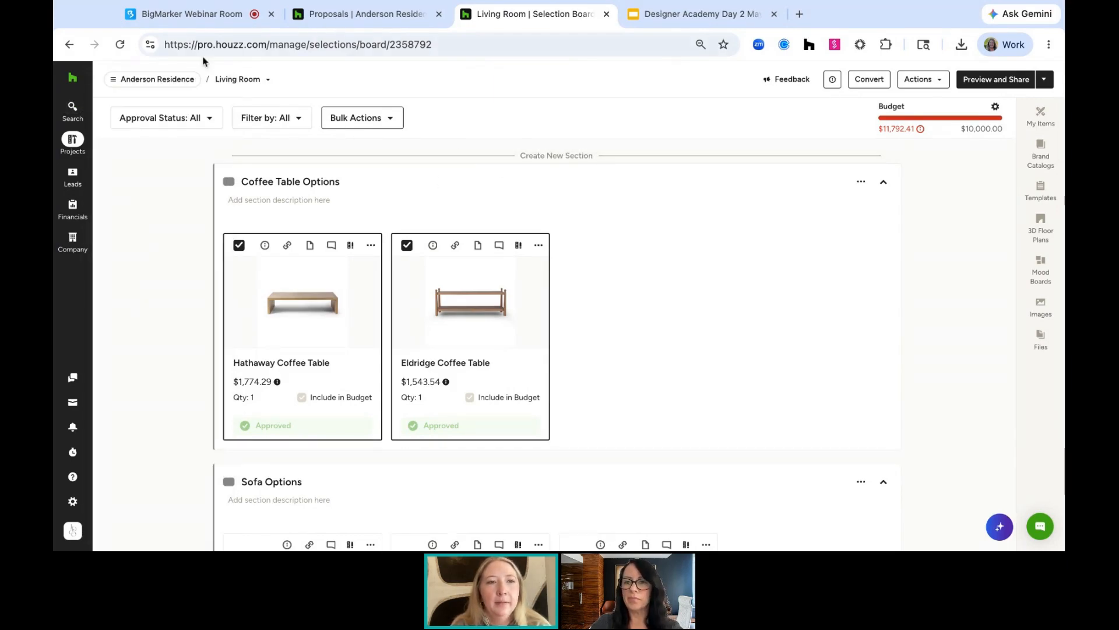
pyautogui.moveTo(172, 85)
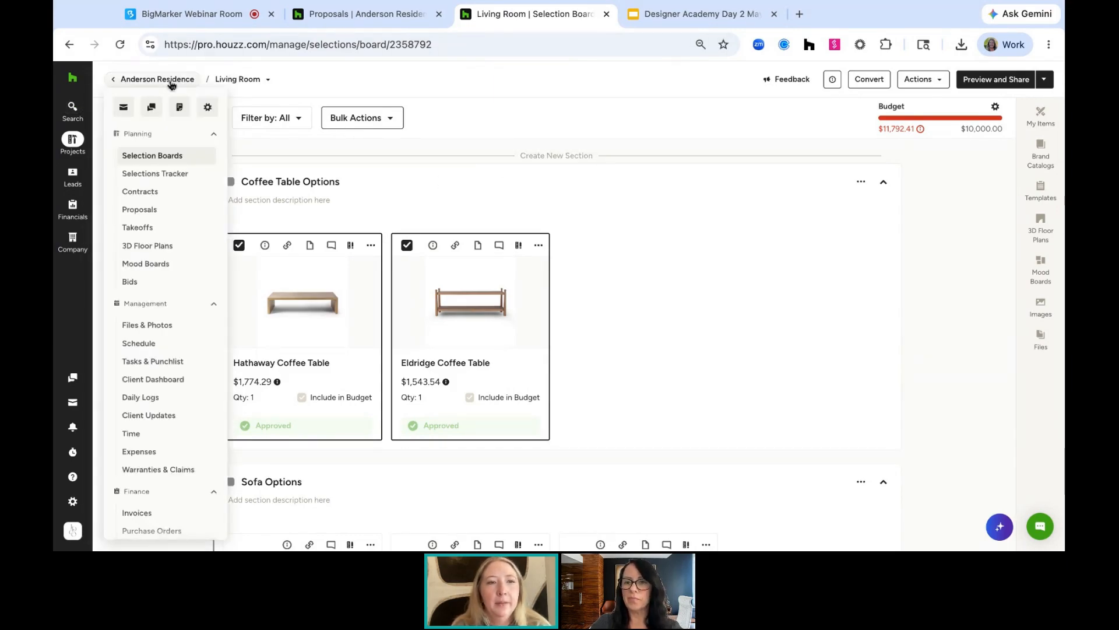
pyautogui.click(207, 113)
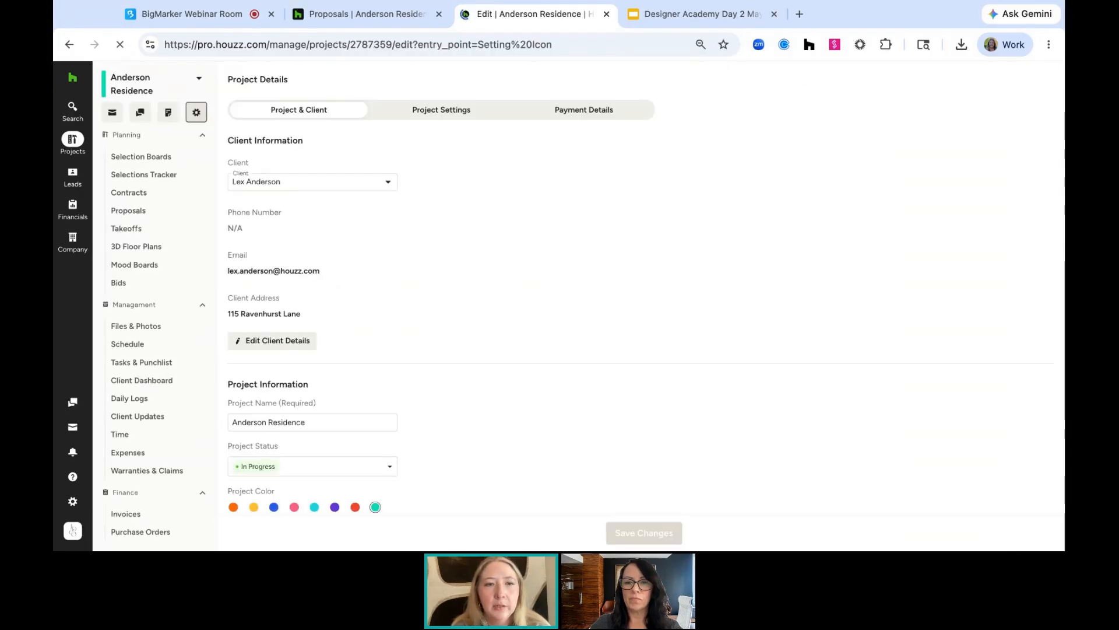
pyautogui.scroll(-5, 411, 230)
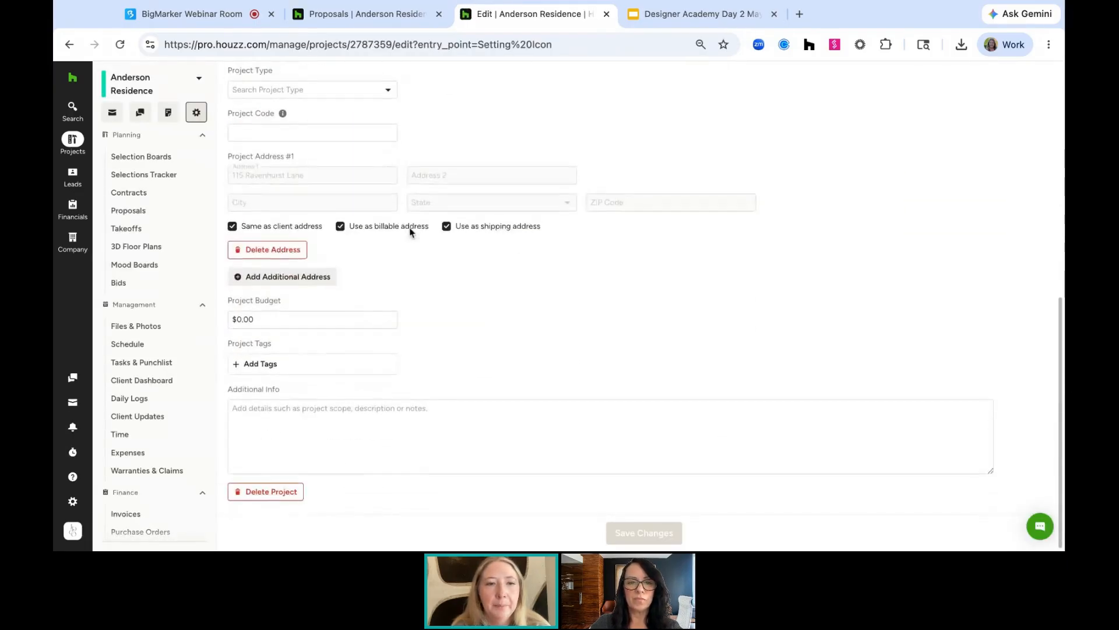
pyautogui.scroll(5, 409, 232)
pyautogui.click(441, 110)
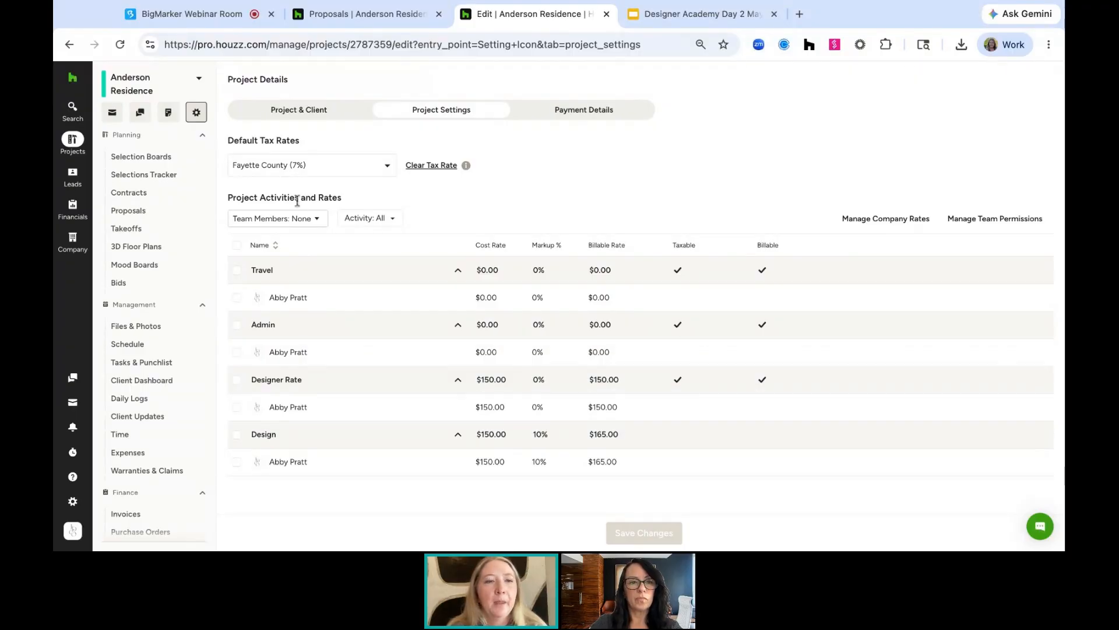
# Open the partially invoiced proposal ES-10023 from the project's proposals and review its items
pyautogui.click(140, 216)
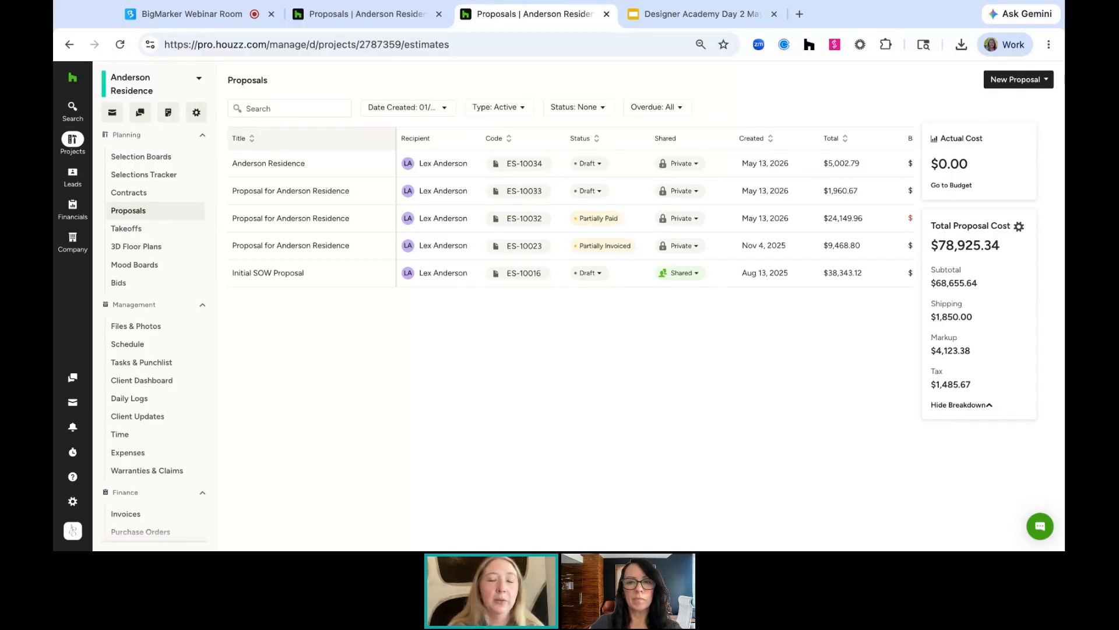
pyautogui.click(278, 248)
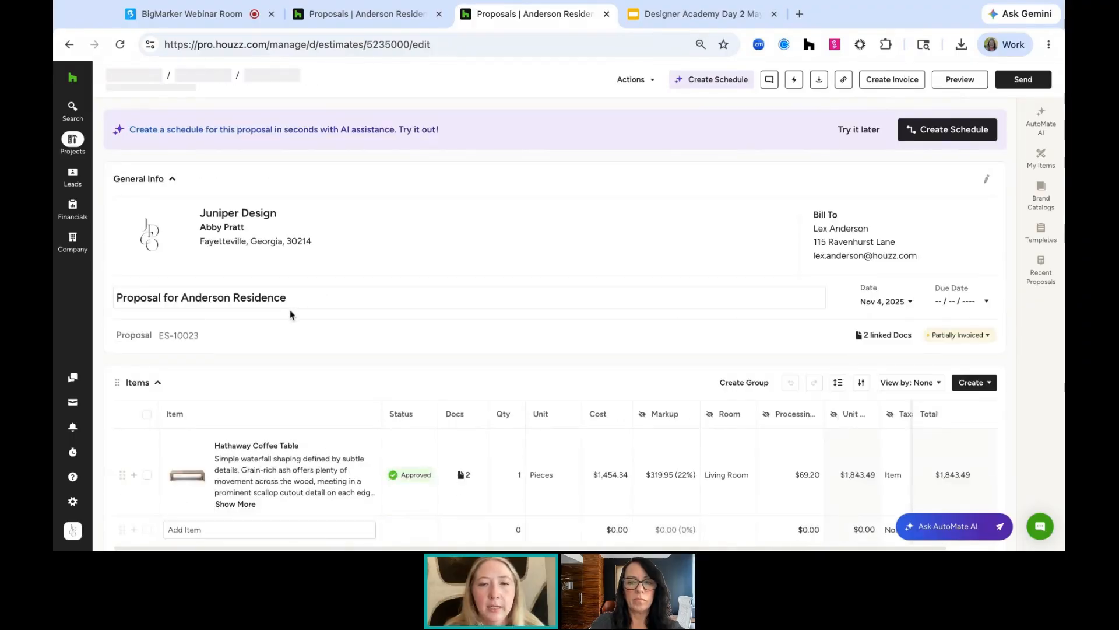
pyautogui.scroll(-2, 290, 315)
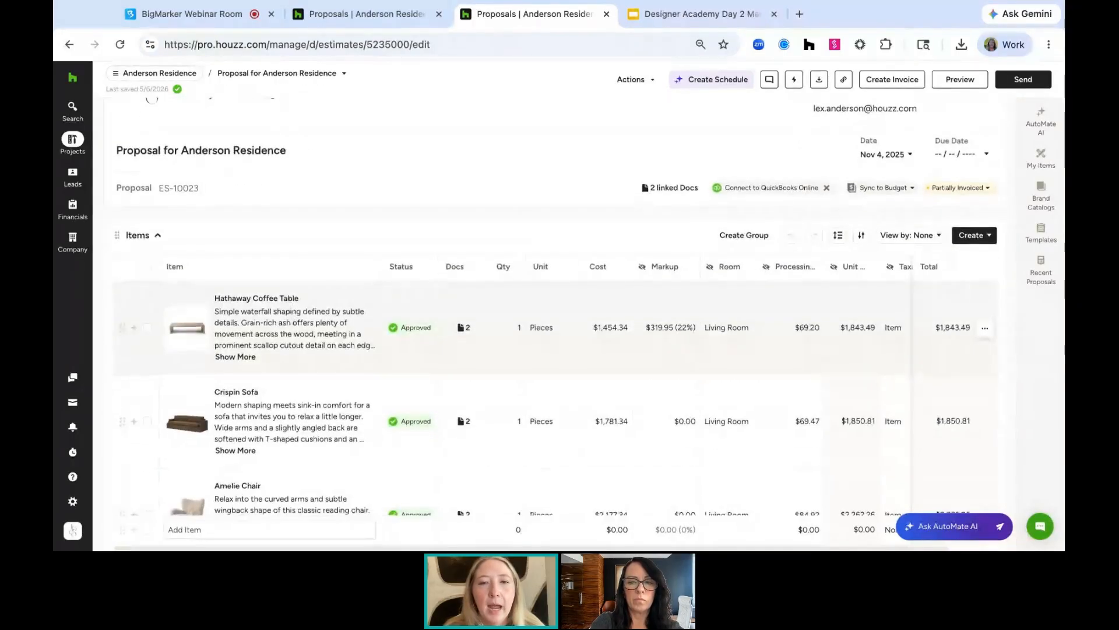
pyautogui.scroll(2, 551, 327)
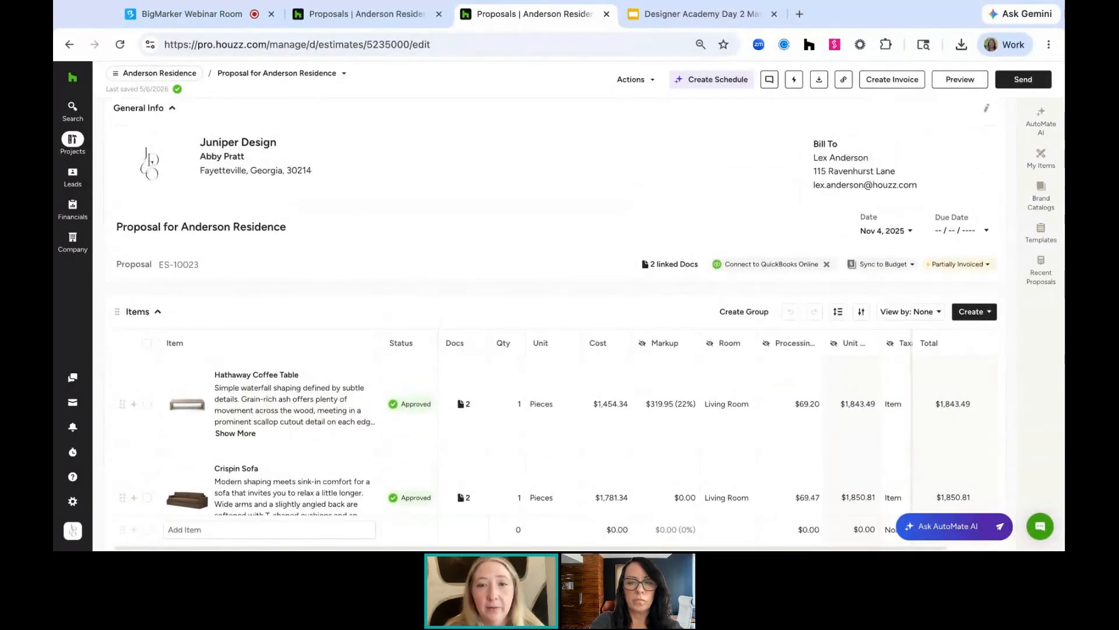
pyautogui.scroll(-2, 551, 326)
pyautogui.scroll(-10, 325, 355)
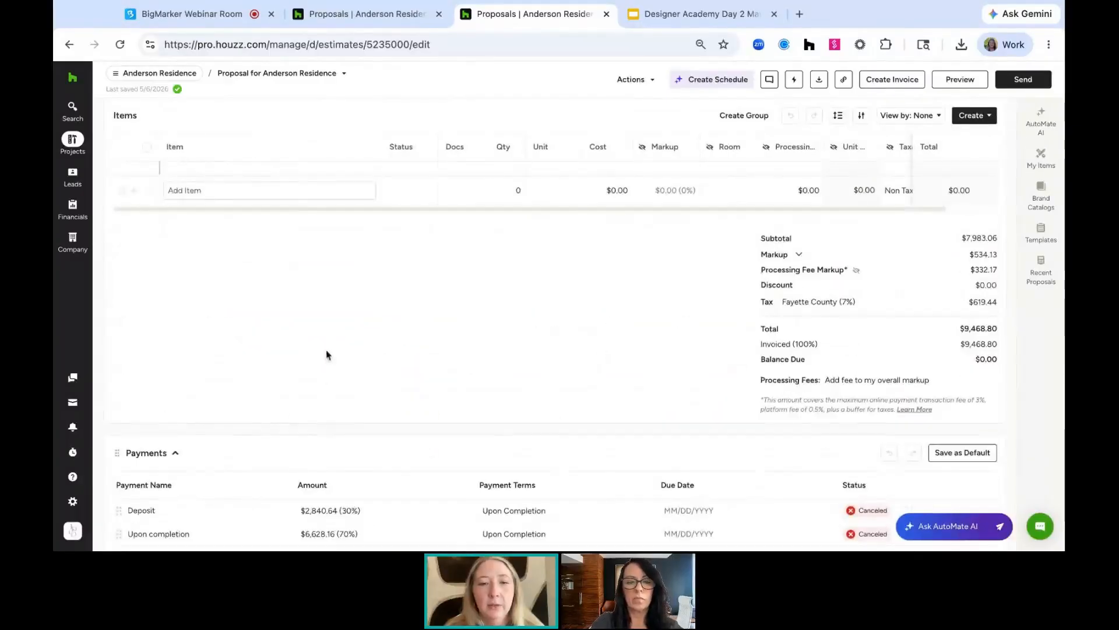
pyautogui.scroll(8, 315, 350)
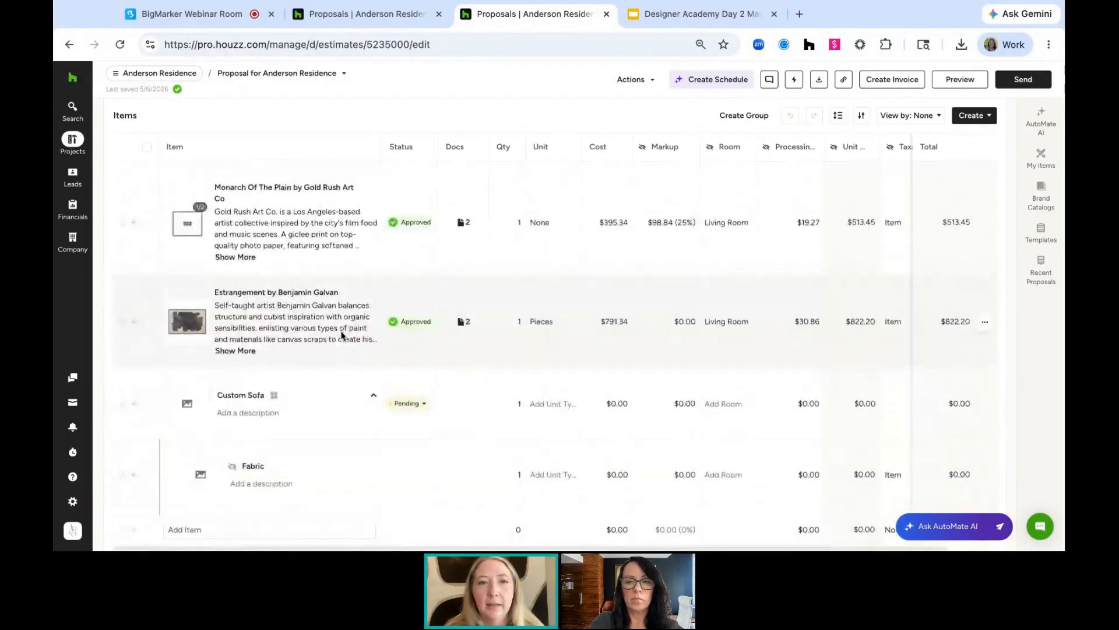
pyautogui.scroll(6, 313, 227)
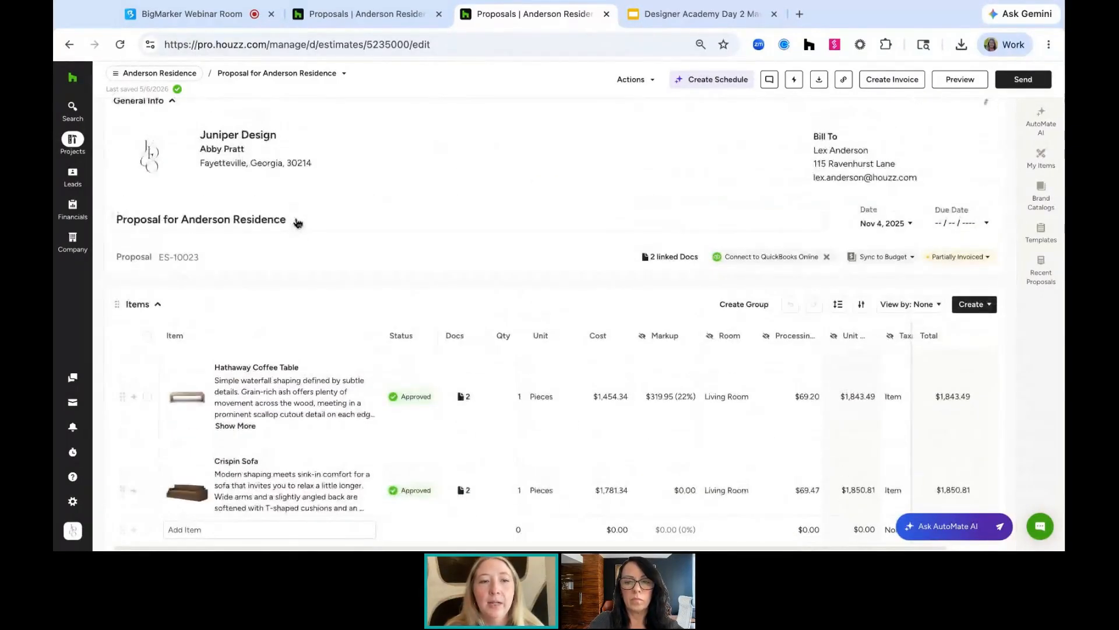
pyautogui.click(148, 396)
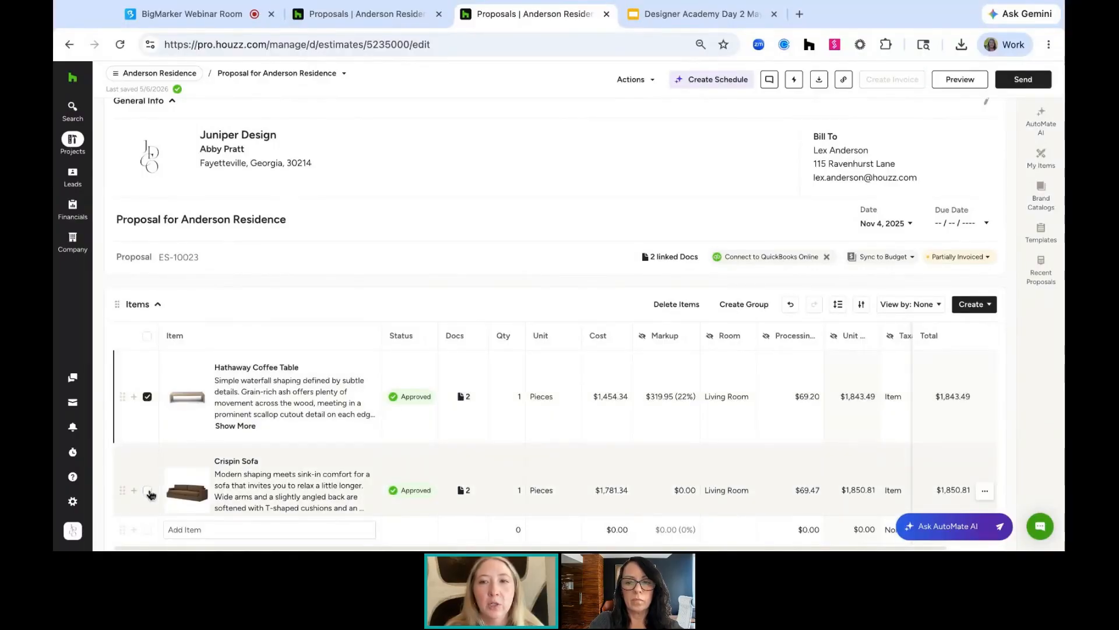
pyautogui.click(147, 397)
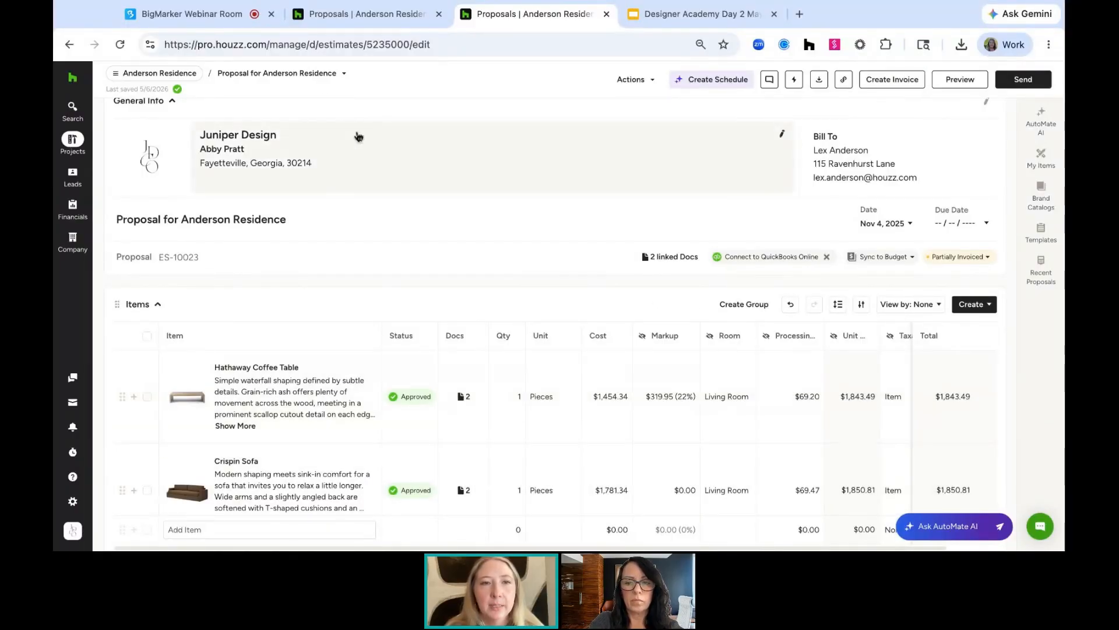
# Switch between the project's proposals to open the partially paid proposal ES-10032
pyautogui.click(324, 74)
pyautogui.click(317, 117)
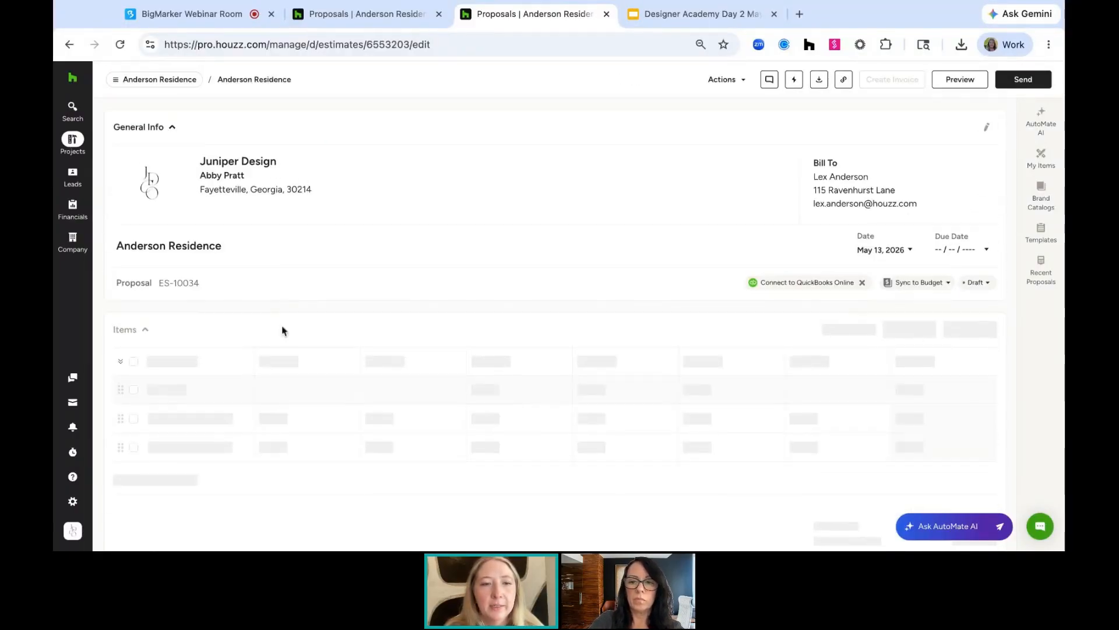
pyautogui.click(287, 73)
pyautogui.click(287, 120)
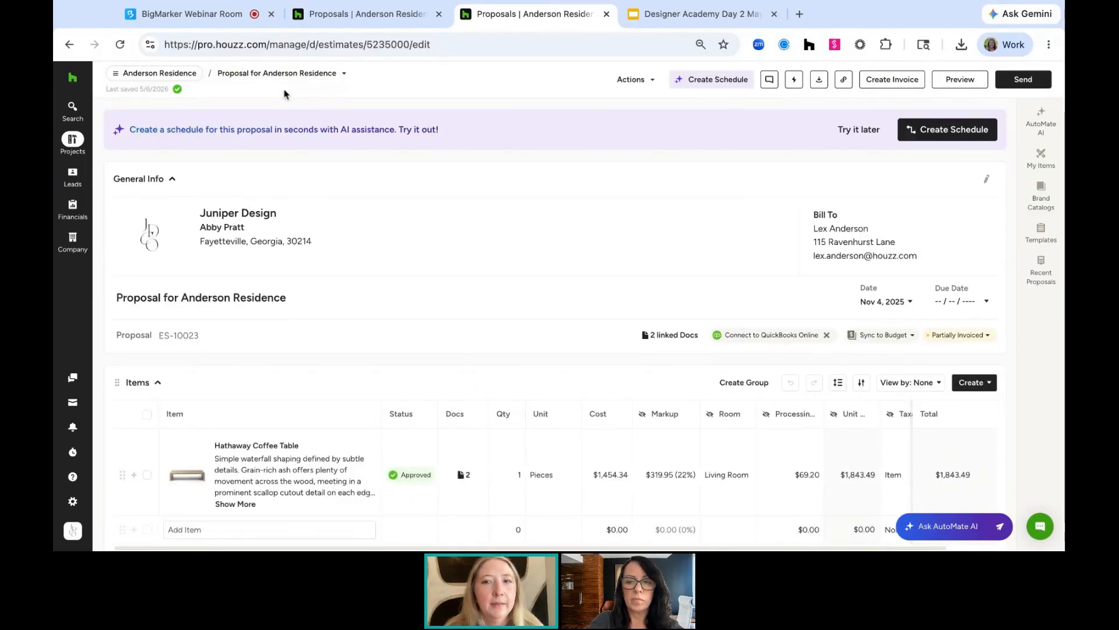
pyautogui.click(148, 475)
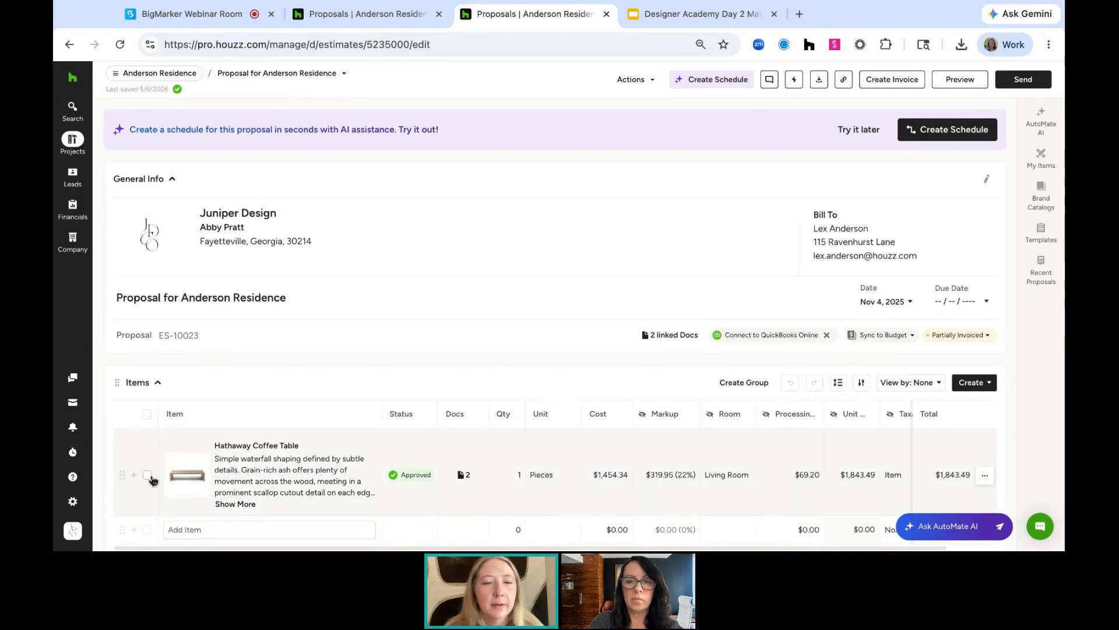
pyautogui.click(303, 74)
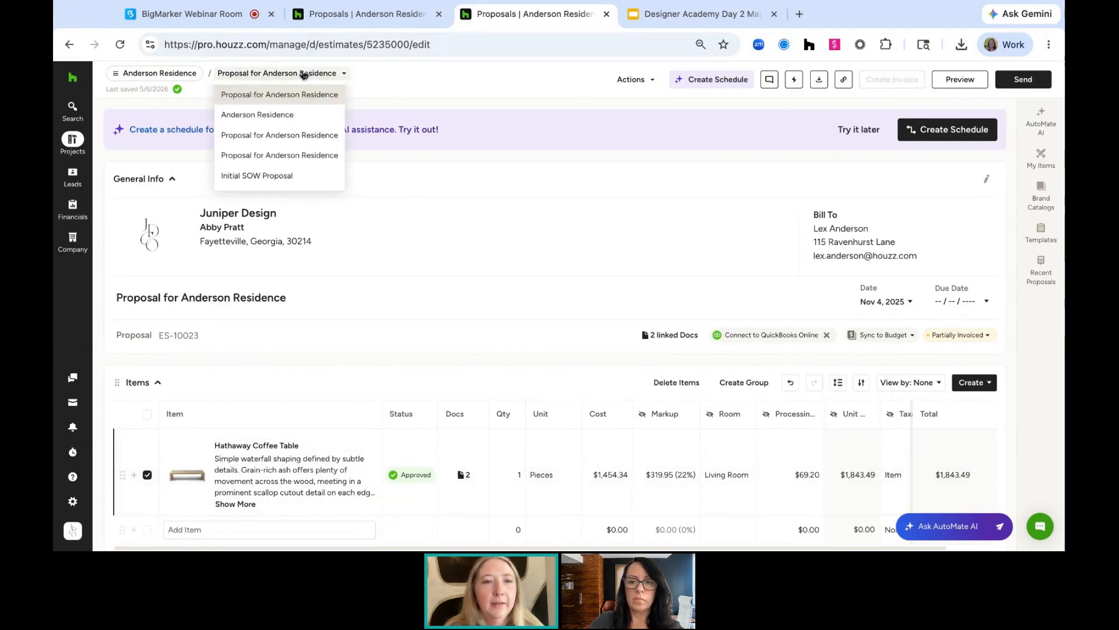
pyautogui.click(292, 154)
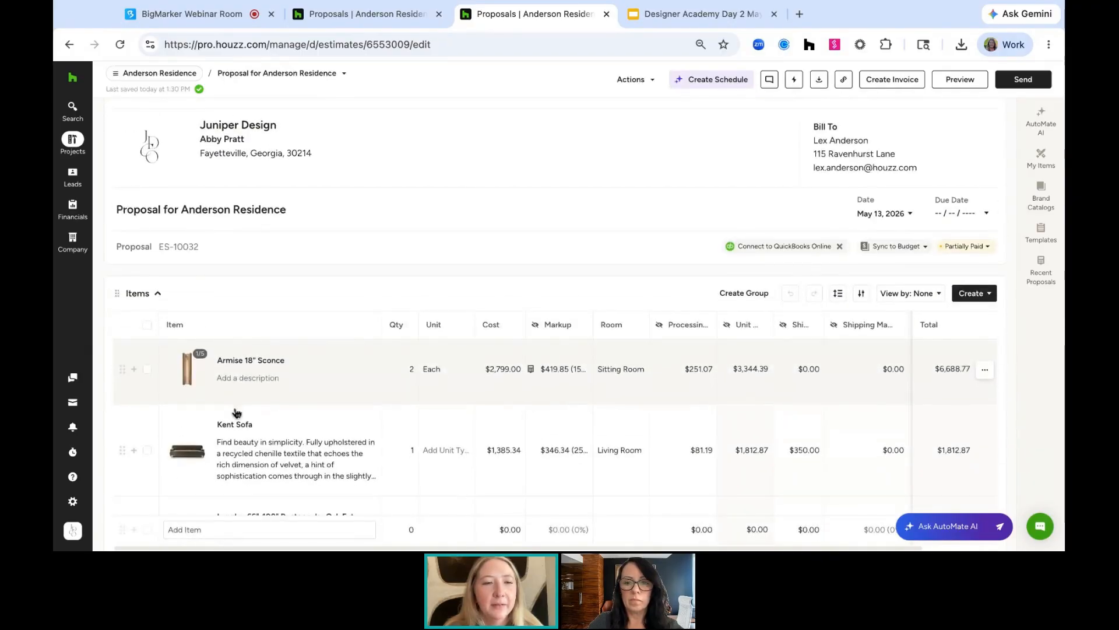
# Select the Armise 18" Sconce and Kent Sofa items and create an invoice from them
pyautogui.scroll(-3, 190, 284)
pyautogui.click(147, 273)
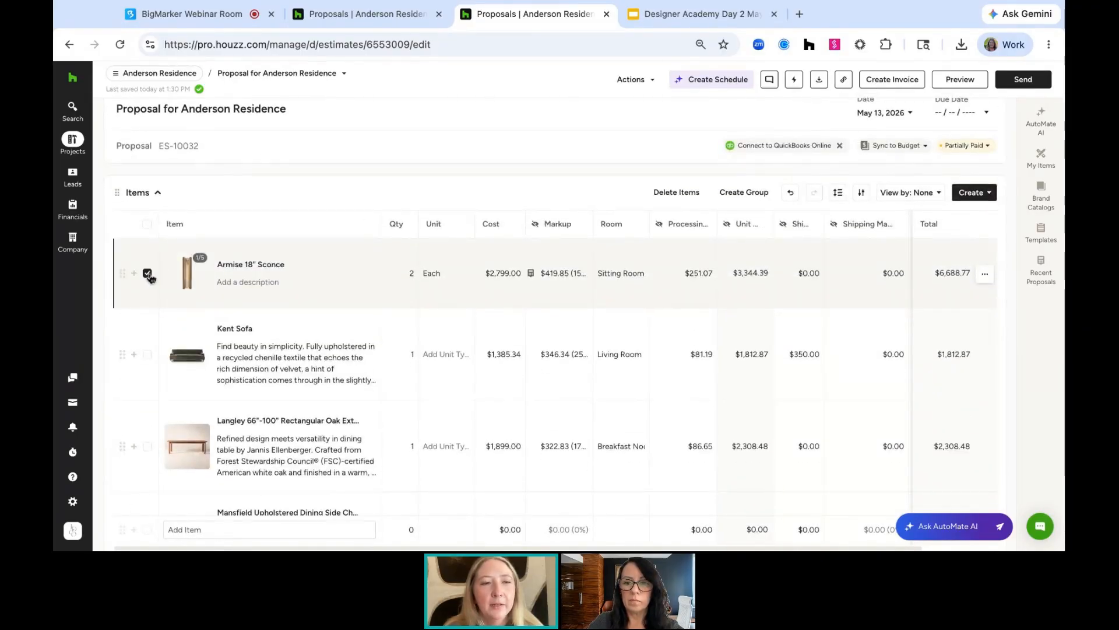
pyautogui.click(148, 357)
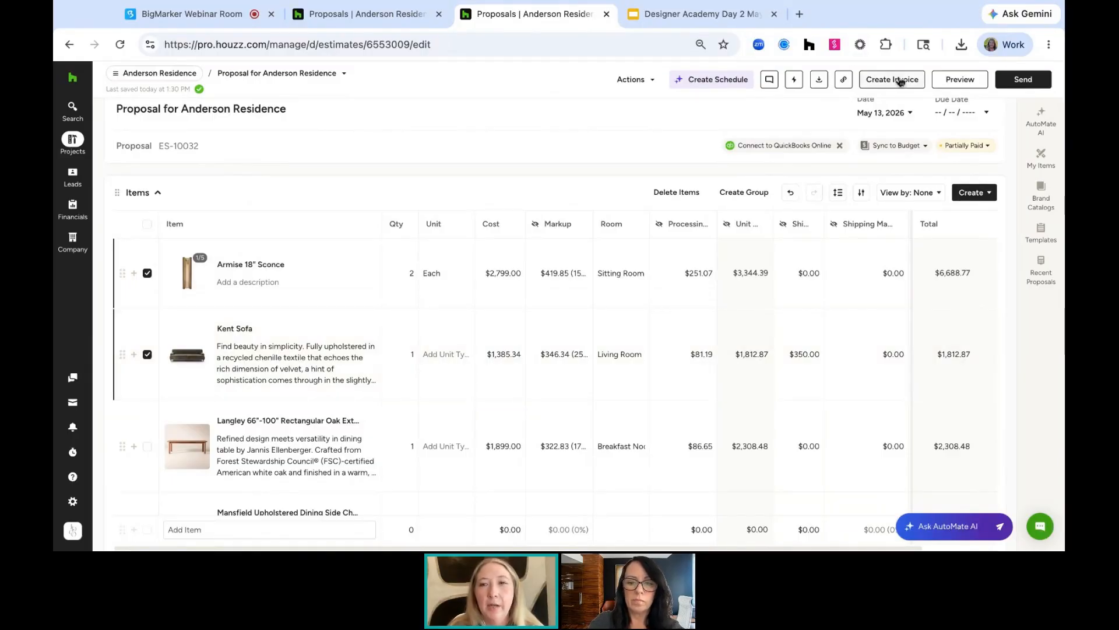
pyautogui.click(901, 82)
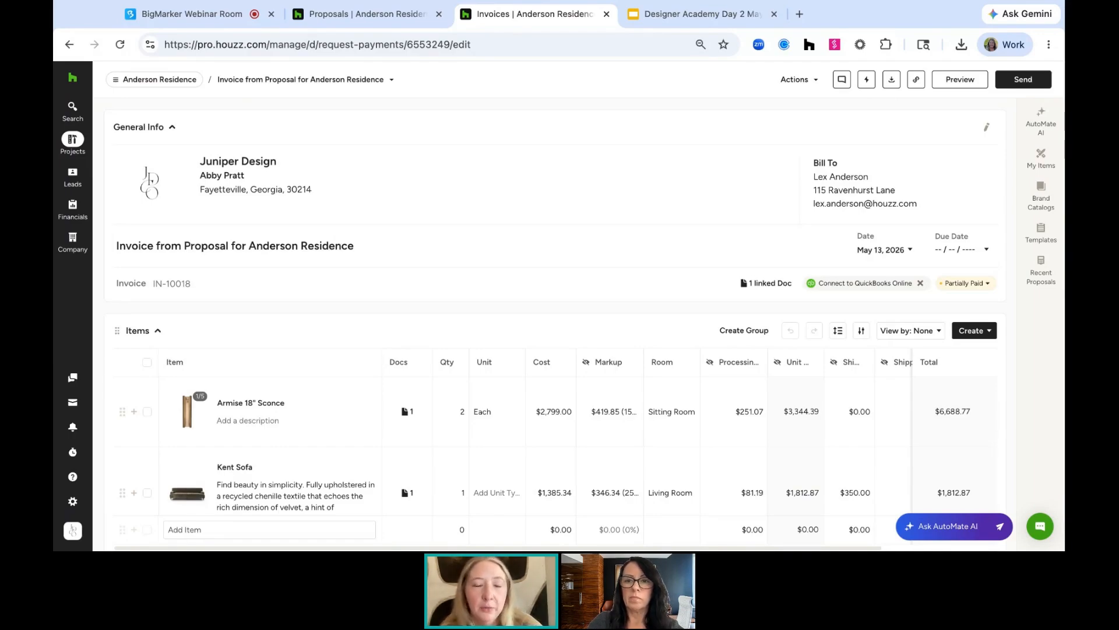
pyautogui.scroll(-3, 507, 422)
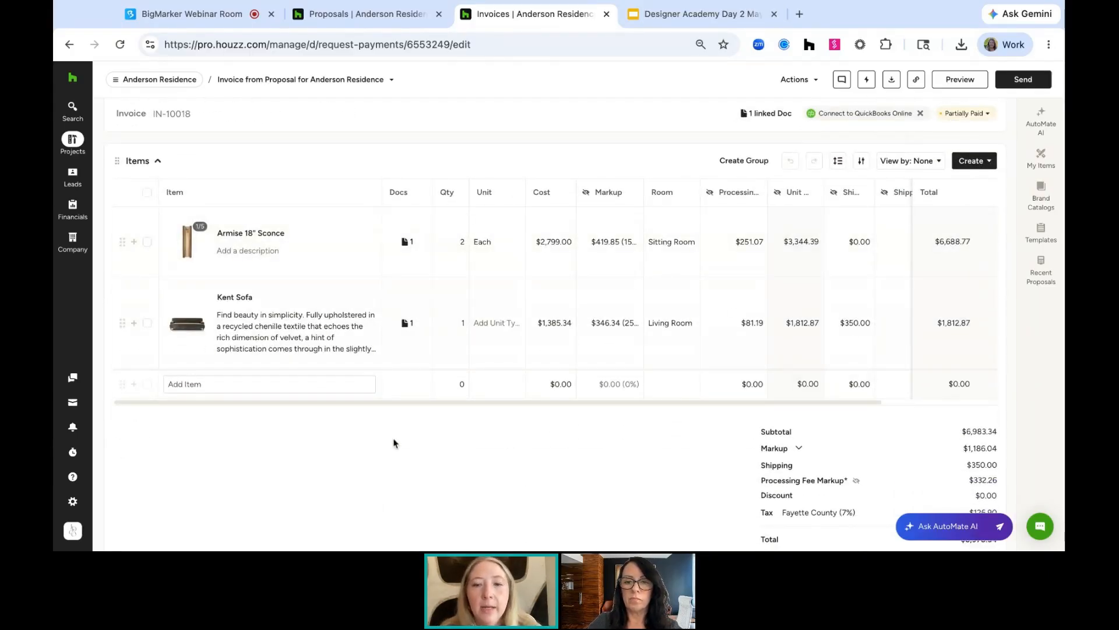
# Review the new invoice's items, totals and payment schedule
pyautogui.scroll(-2, 394, 443)
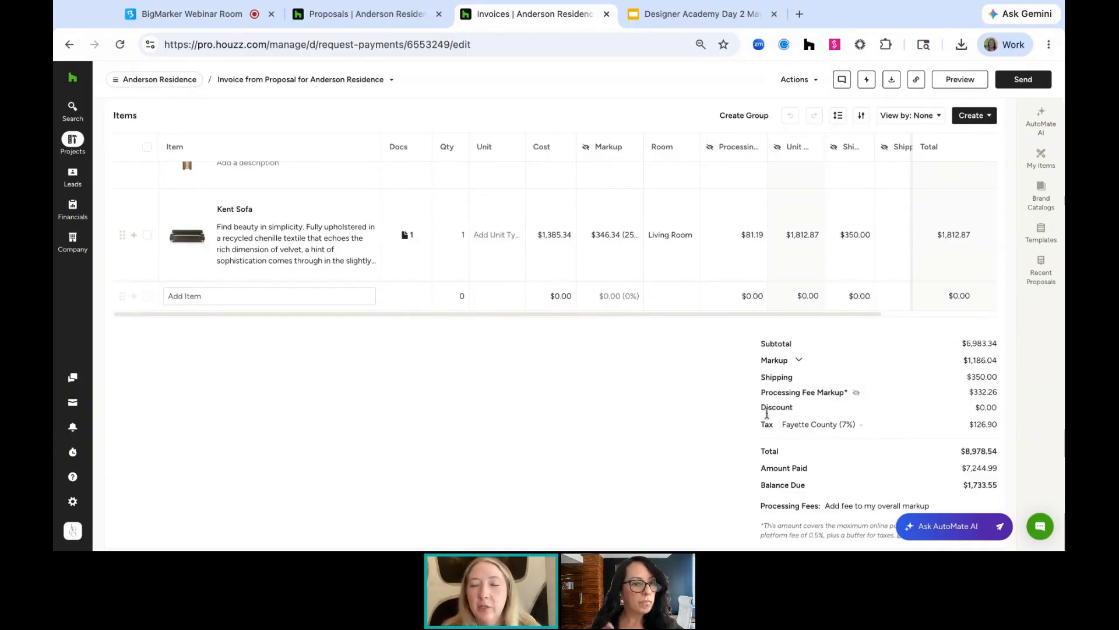
pyautogui.scroll(-3, 767, 414)
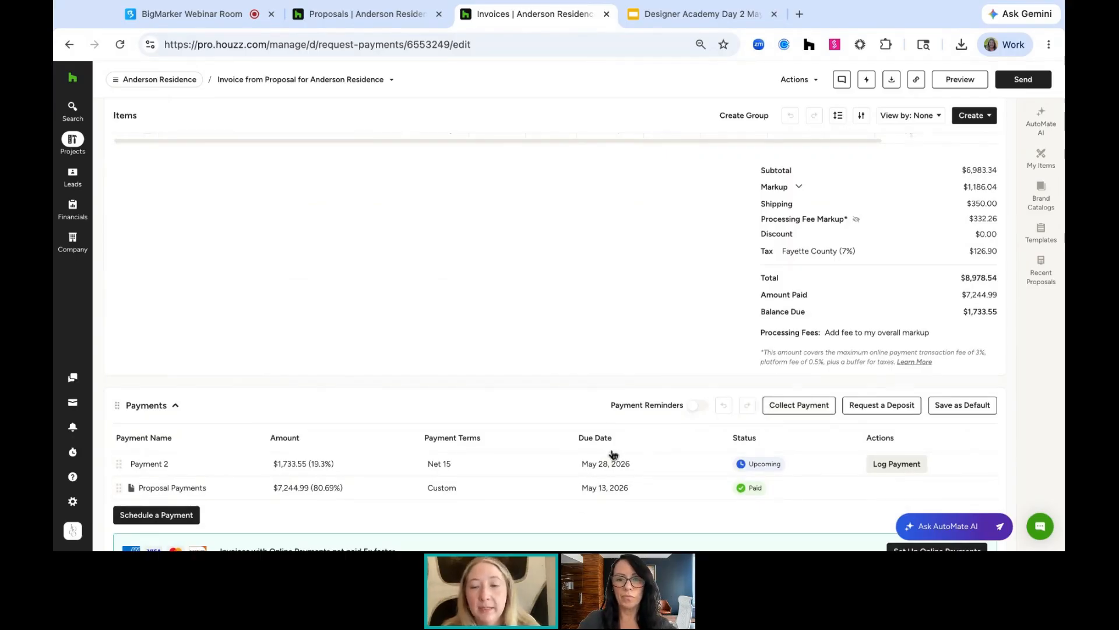
pyautogui.scroll(10, 610, 333)
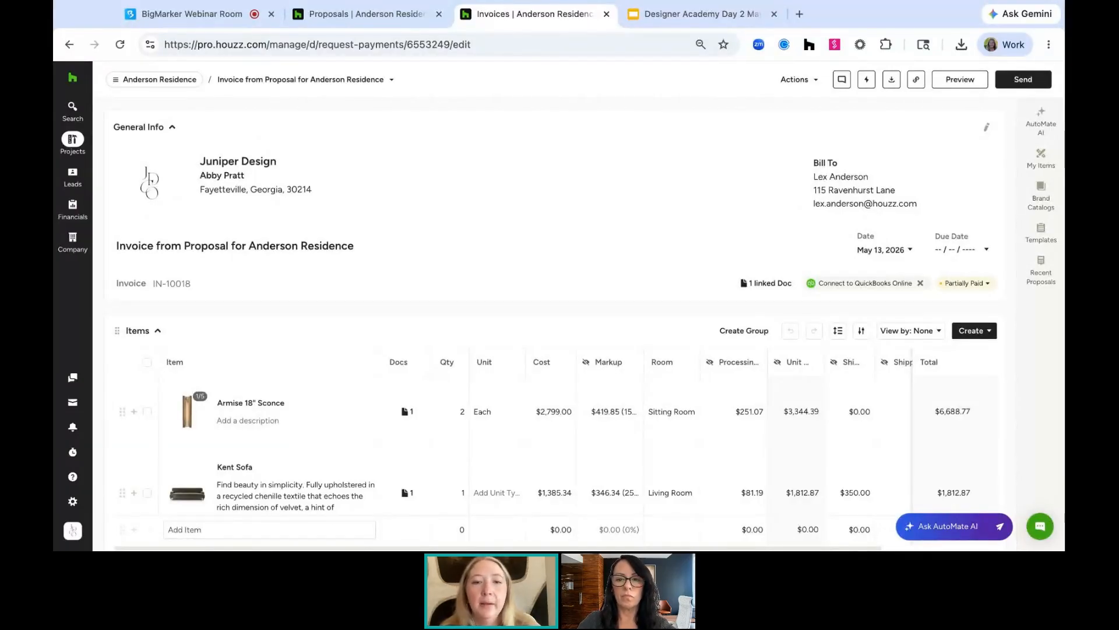
pyautogui.scroll(-10, 453, 437)
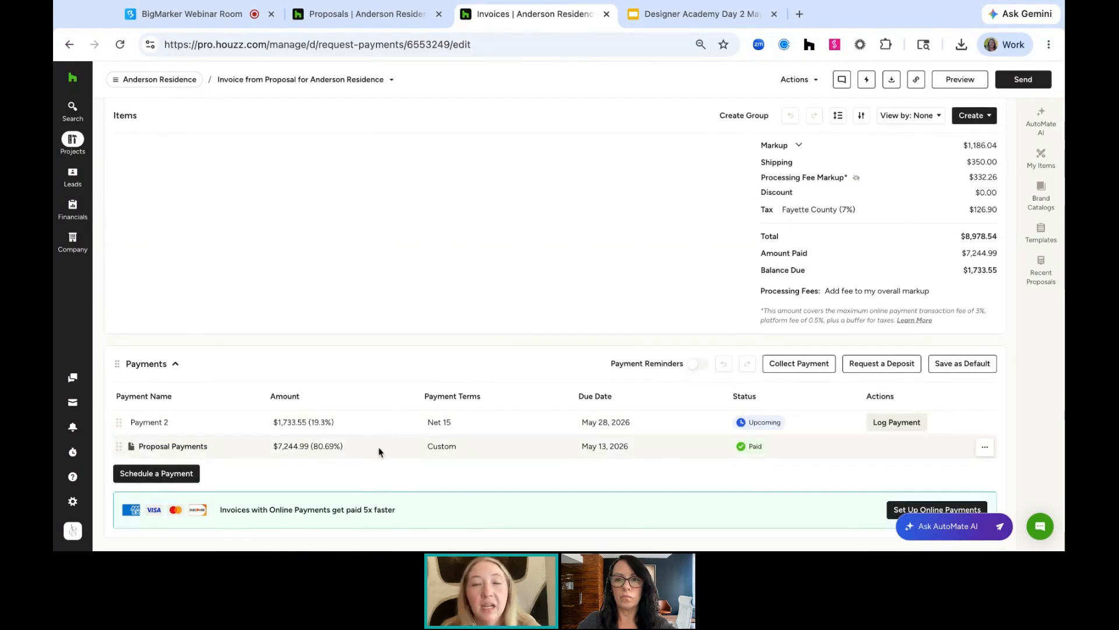
pyautogui.scroll(10, 368, 289)
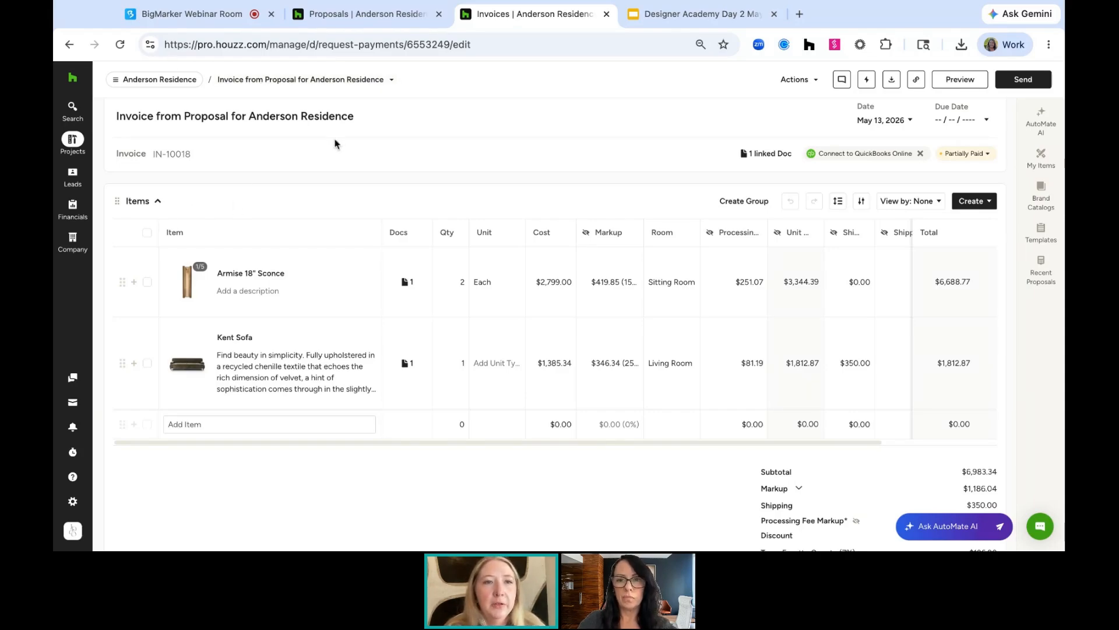
# Return to the proposals tab and open the Anderson Residence proposal ES-10034 from the proposal switcher
pyautogui.click(233, 14)
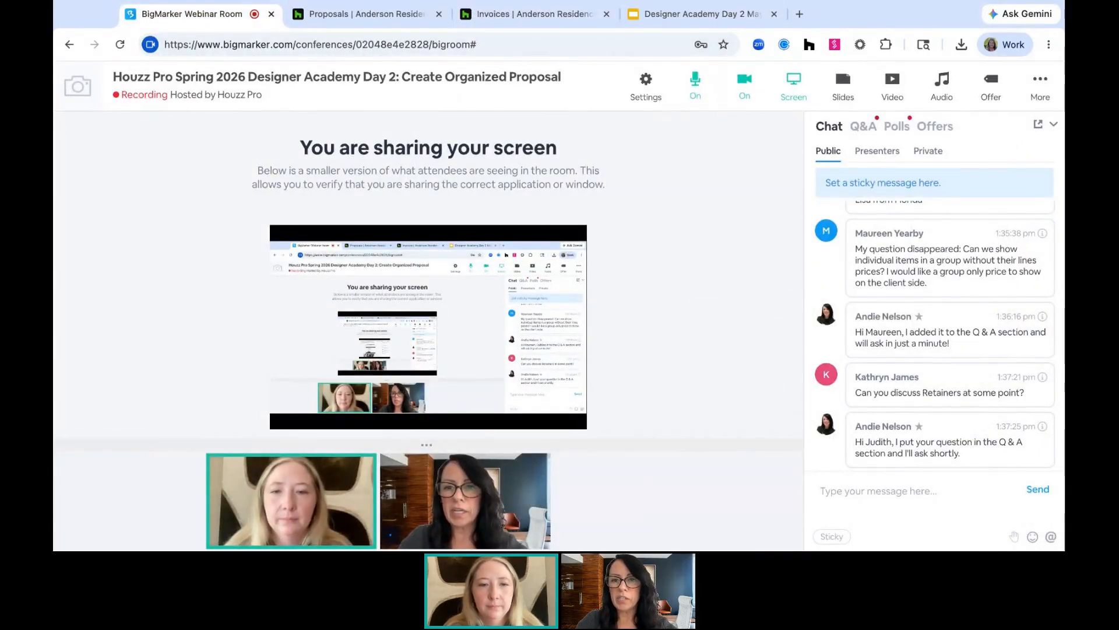
pyautogui.click(396, 19)
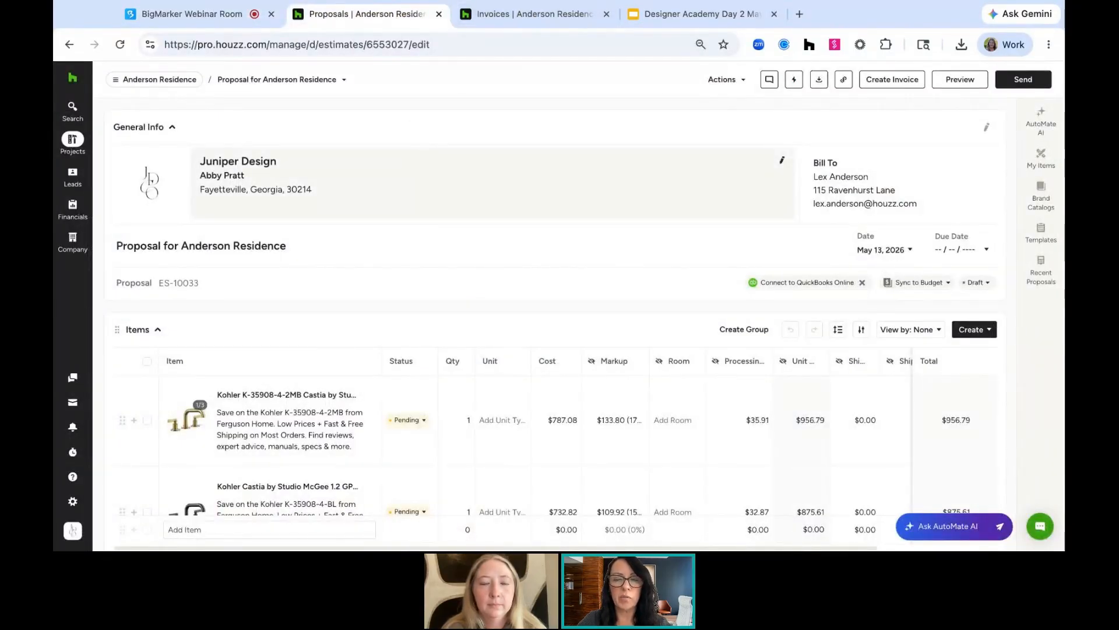
pyautogui.click(336, 80)
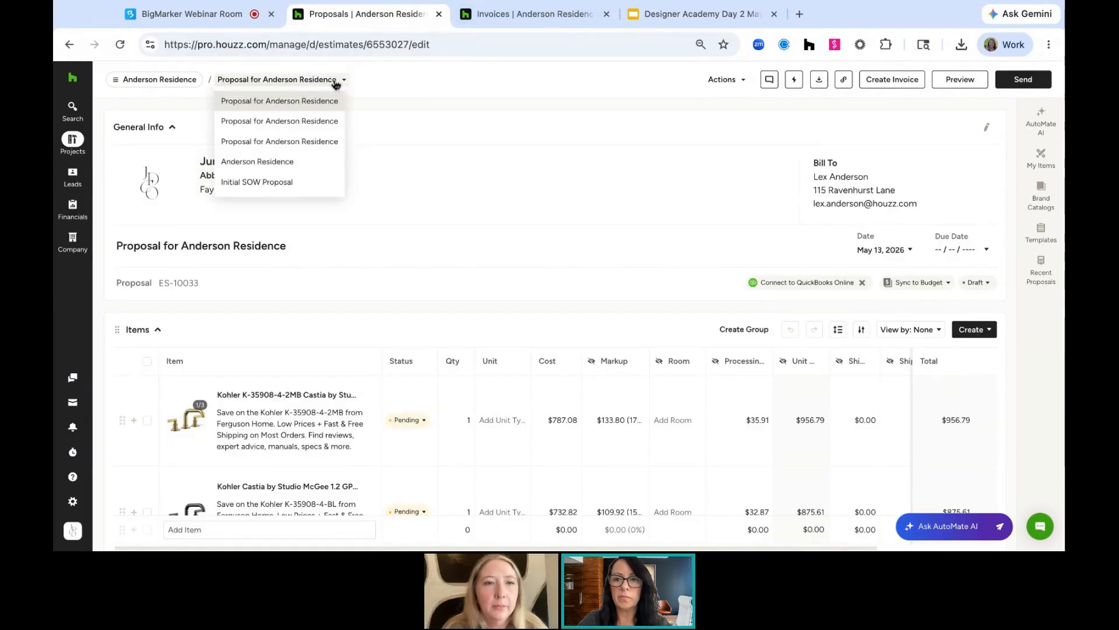
pyautogui.click(325, 123)
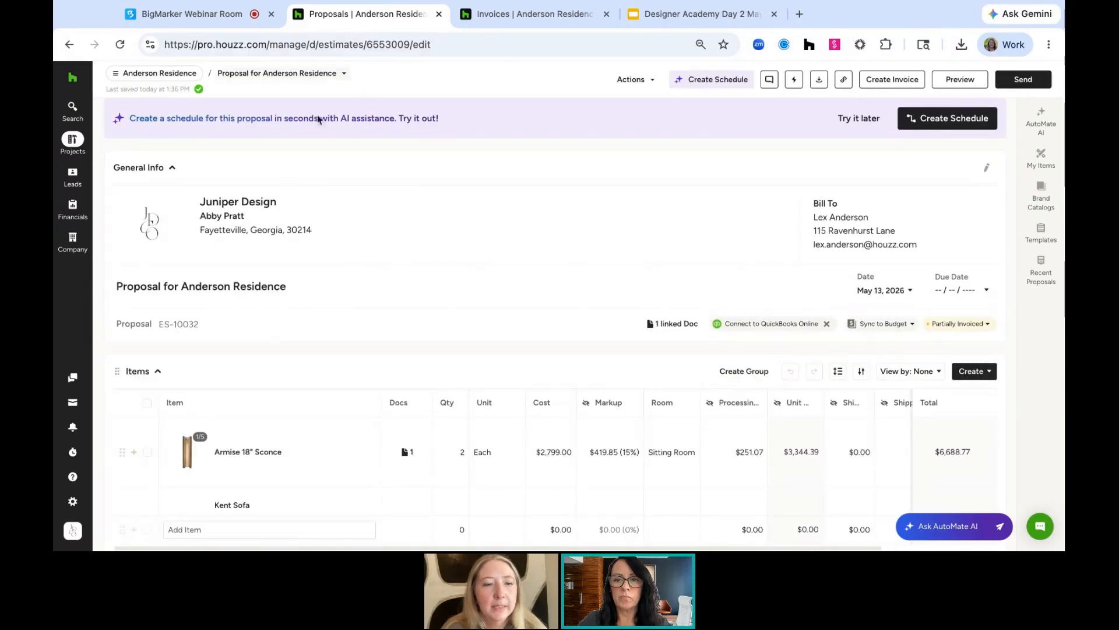
pyautogui.scroll(-1, 269, 254)
pyautogui.click(337, 73)
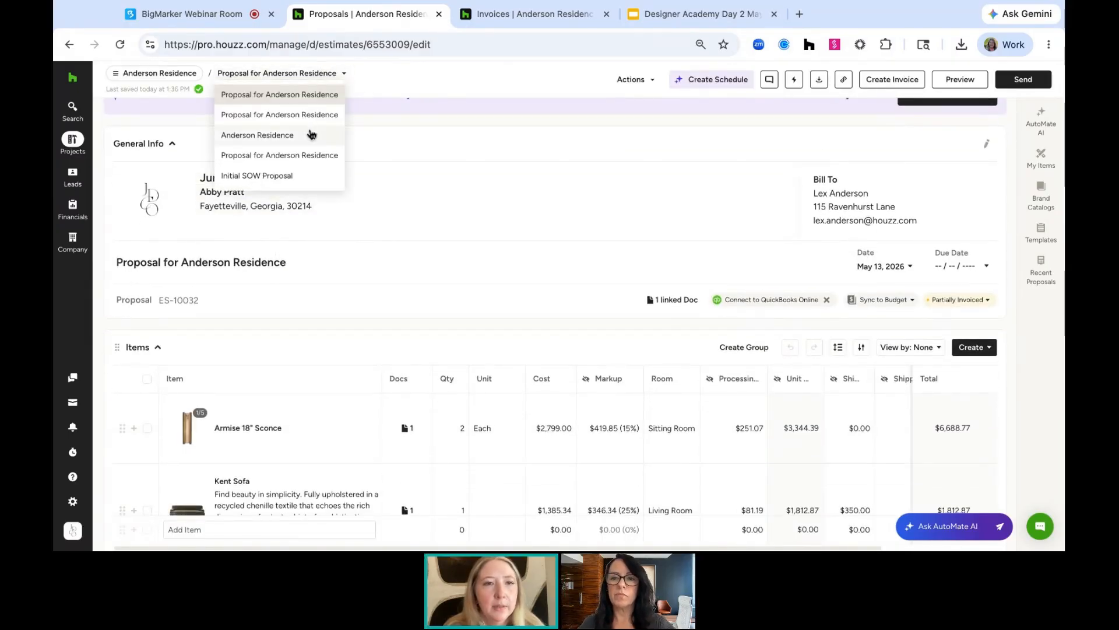
pyautogui.click(311, 155)
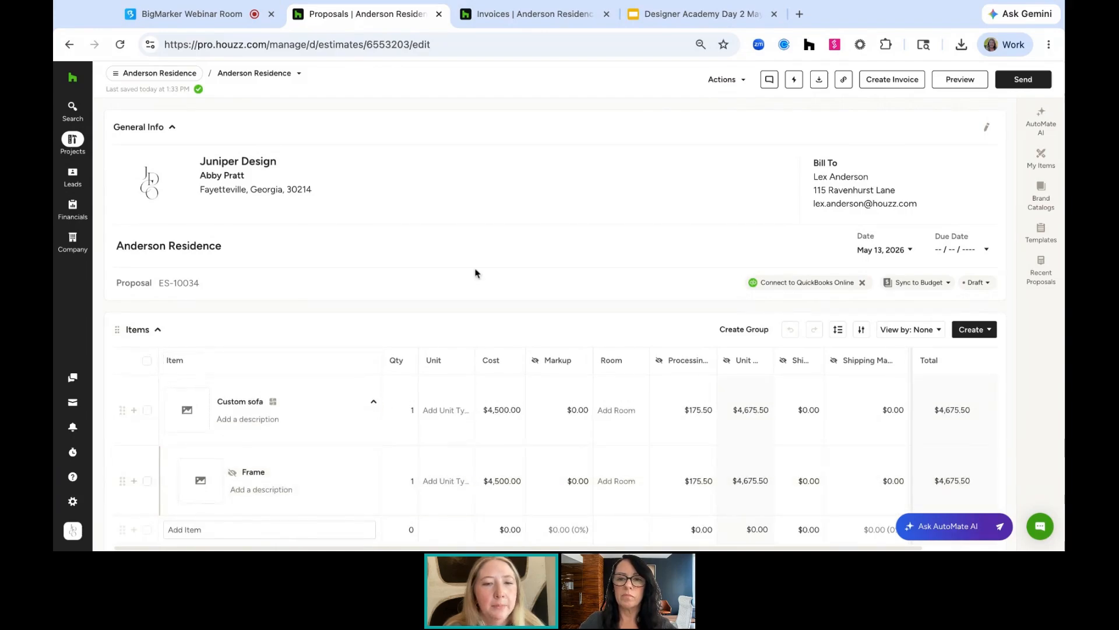
# Set the Back Cushion and Seat Cushion costs in the Custom sofa group to $1,200 each
pyautogui.scroll(-3, 475, 271)
pyautogui.scroll(-2, 475, 271)
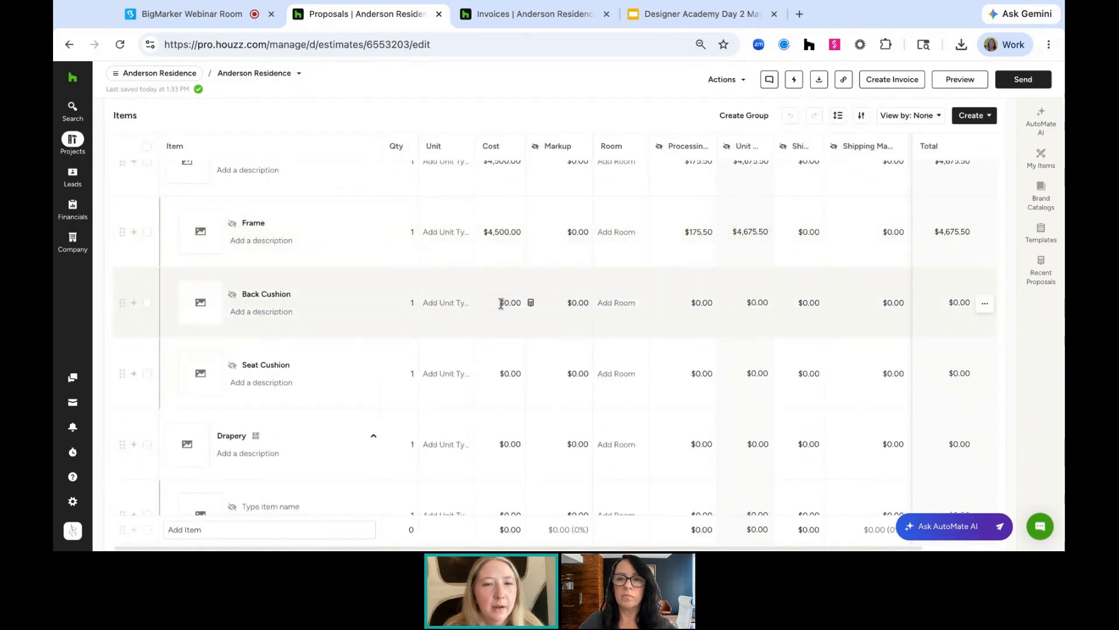
pyautogui.click(500, 304)
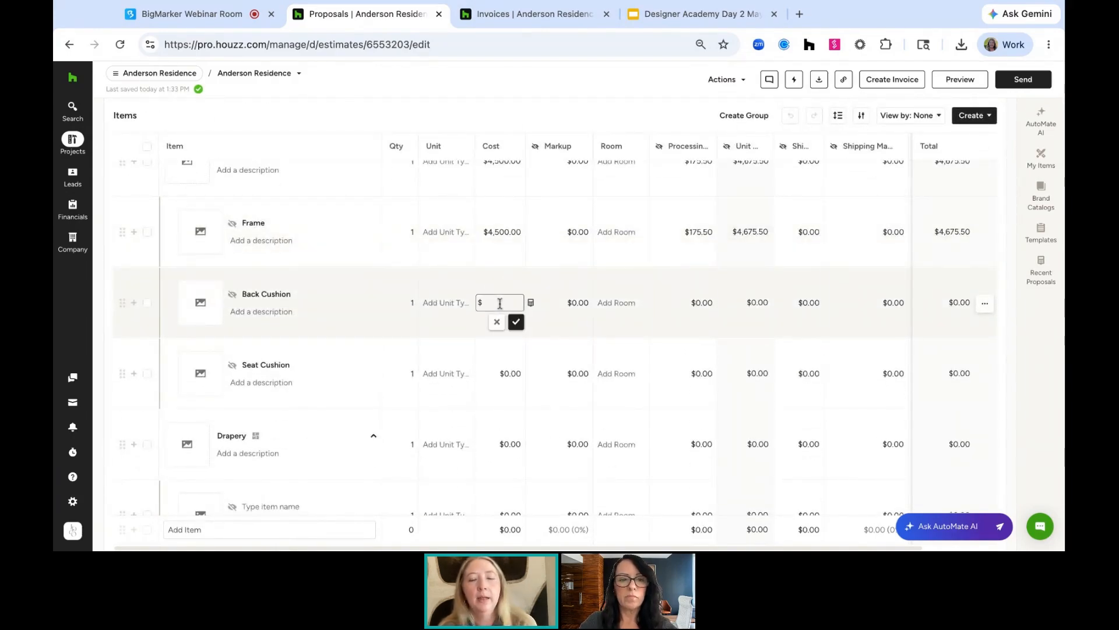
pyautogui.write('1200')
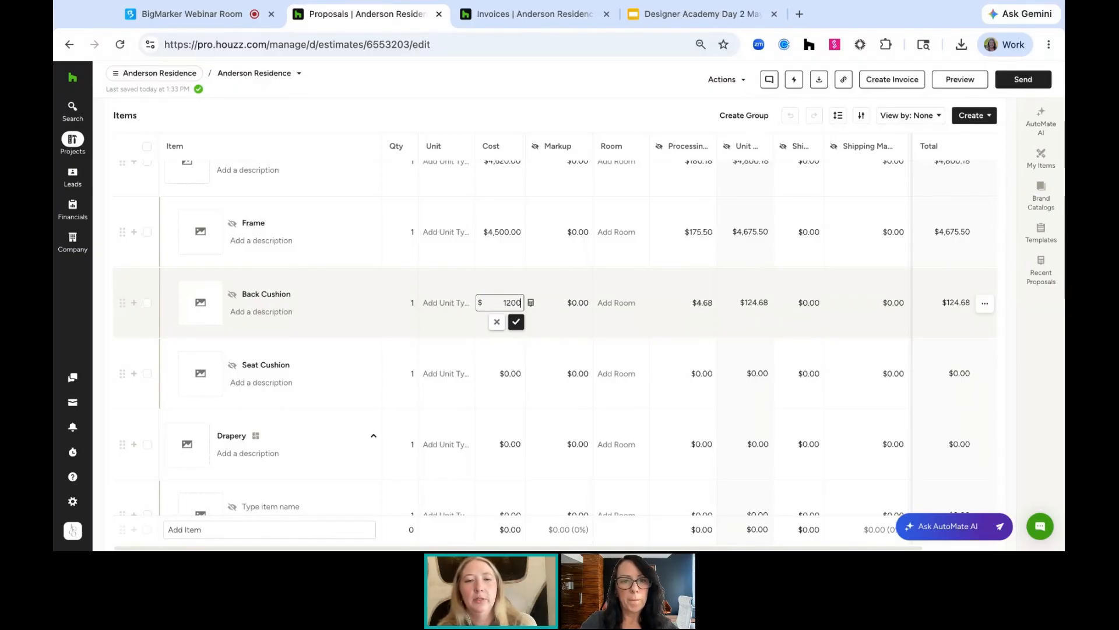
pyautogui.press('Return')
pyautogui.click(507, 373)
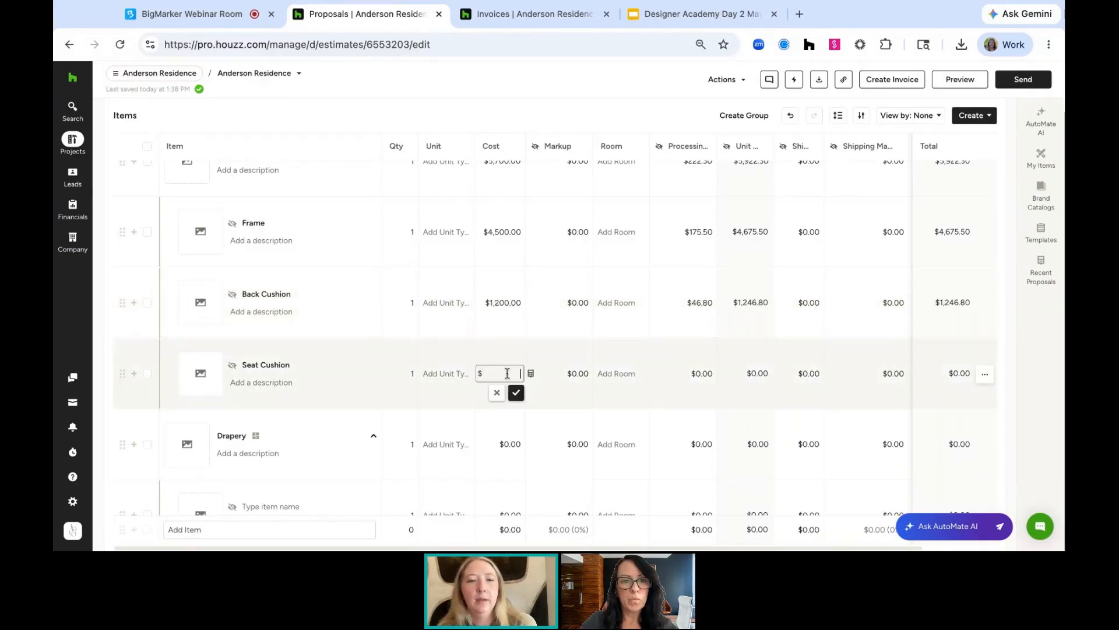
pyautogui.write('1200')
pyautogui.press('Return')
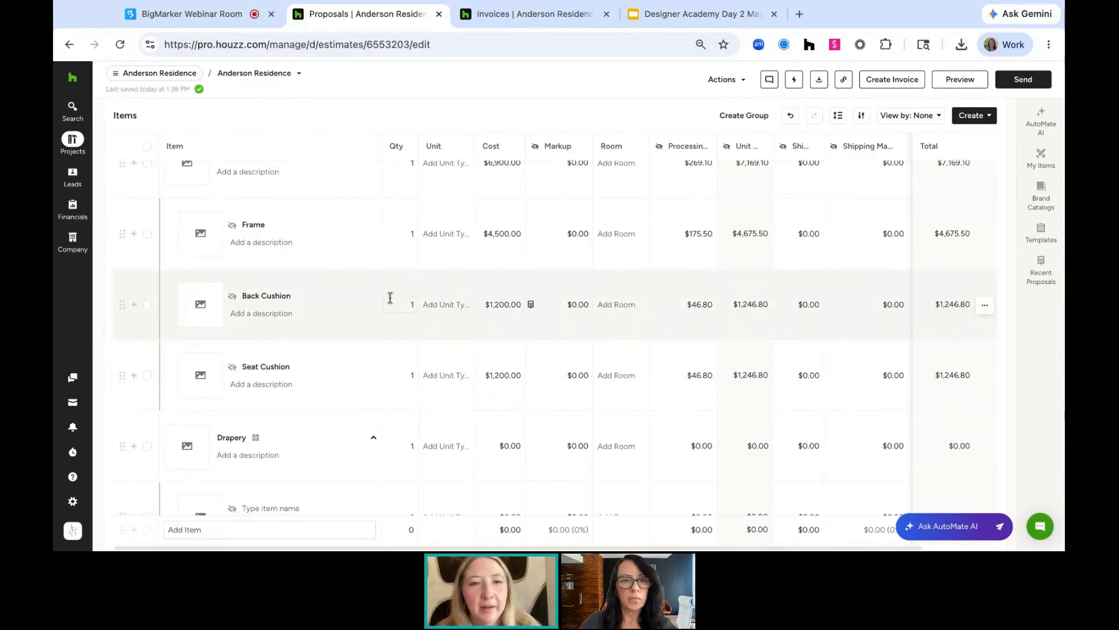
# Unhide the Custom sofa's component items from the client and open the Cost column's options
pyautogui.scroll(2, 384, 292)
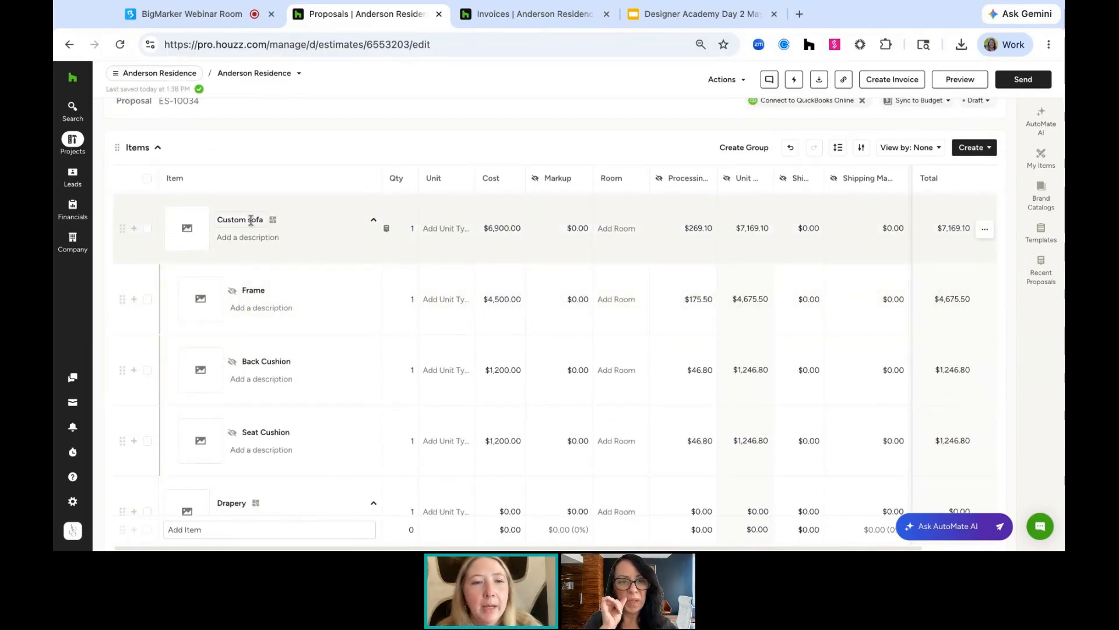
pyautogui.click(232, 290)
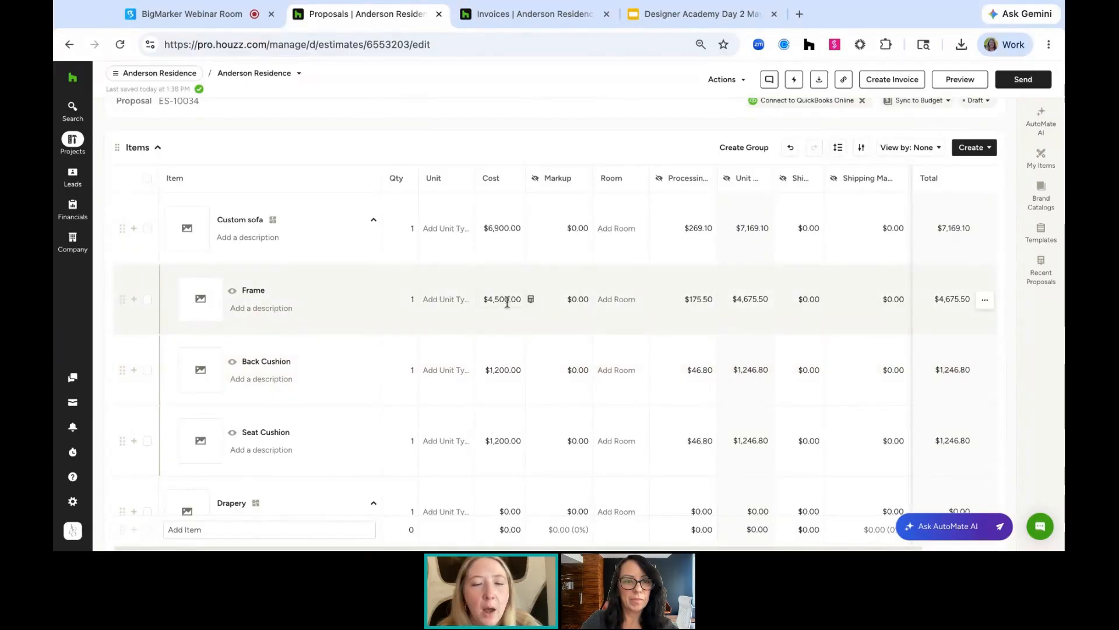
pyautogui.click(516, 180)
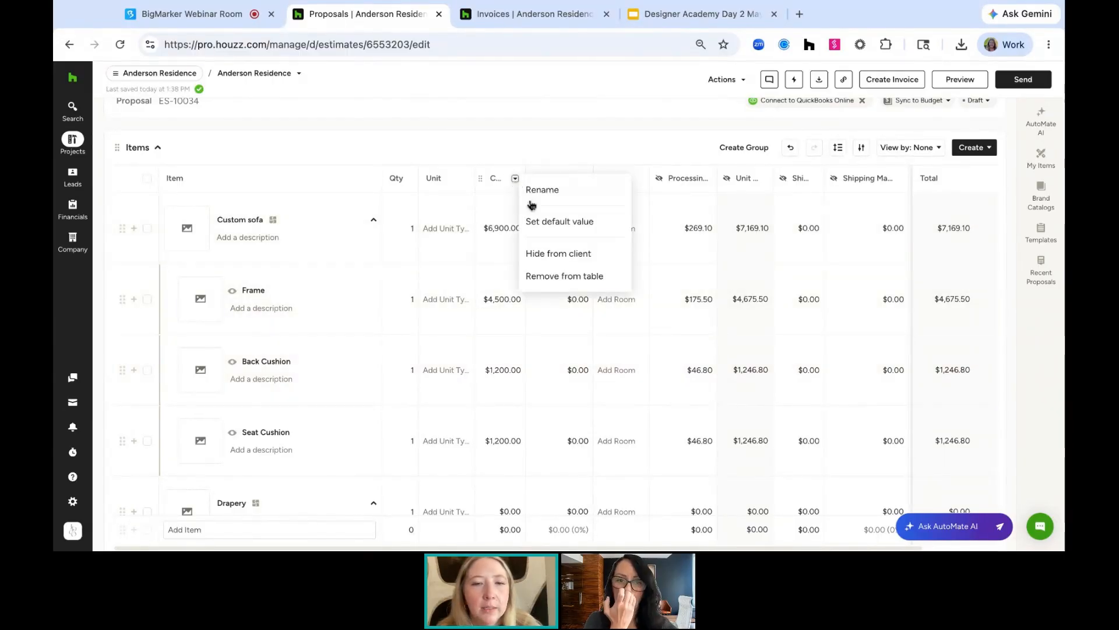
pyautogui.click(519, 138)
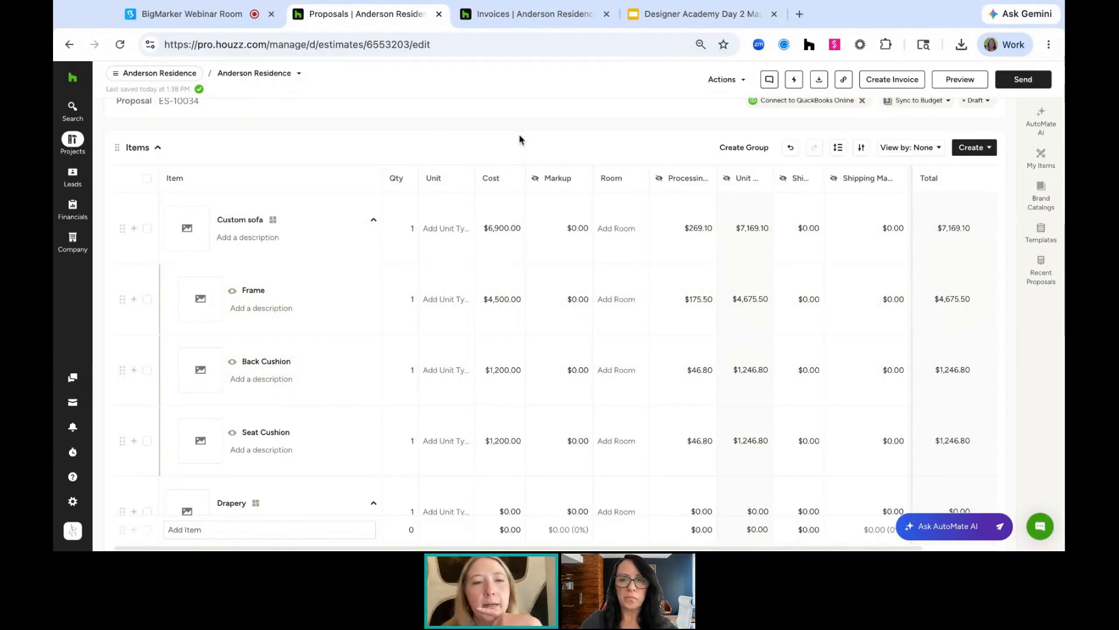
# Preview the proposal, enable Item Detailed Pricing in the client view settings, and return to editing
pyautogui.click(960, 79)
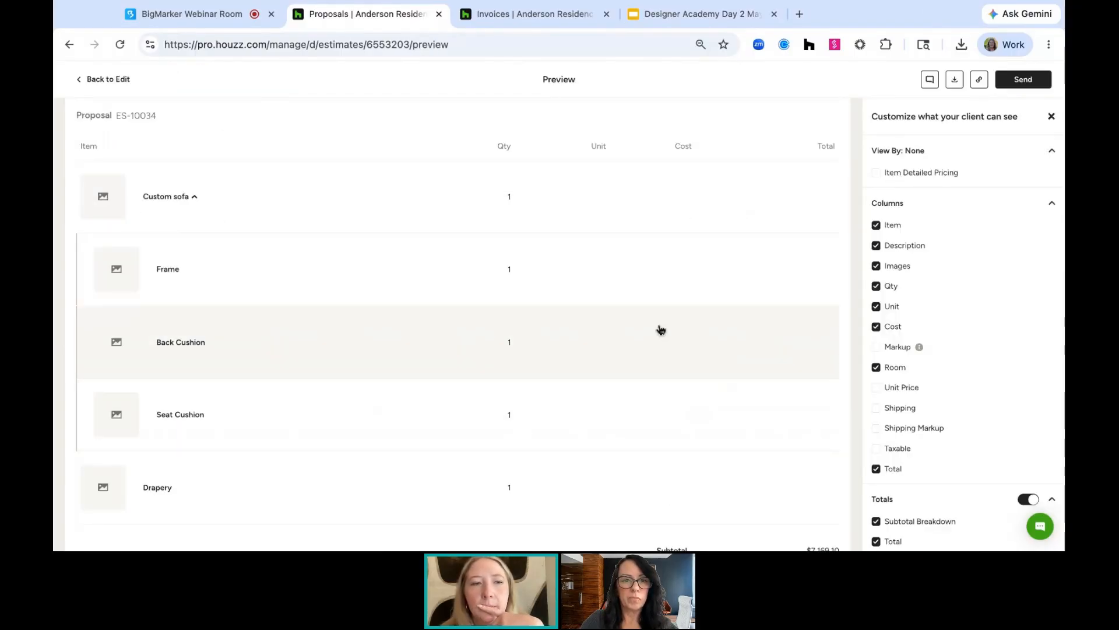
pyautogui.scroll(1, 484, 228)
pyautogui.scroll(-1, 487, 229)
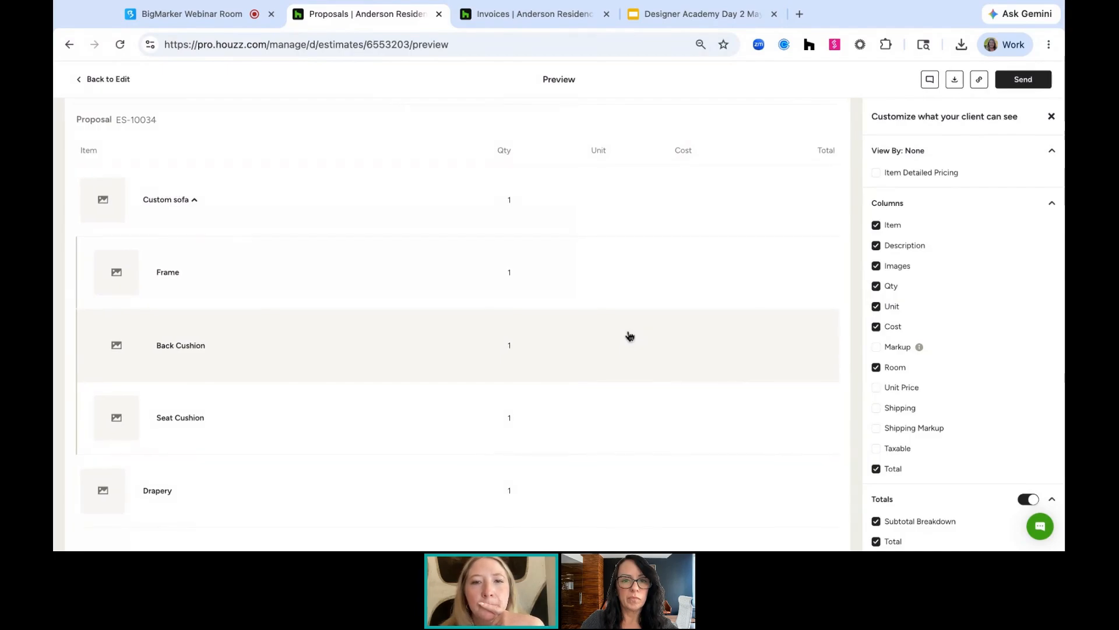
pyautogui.click(876, 173)
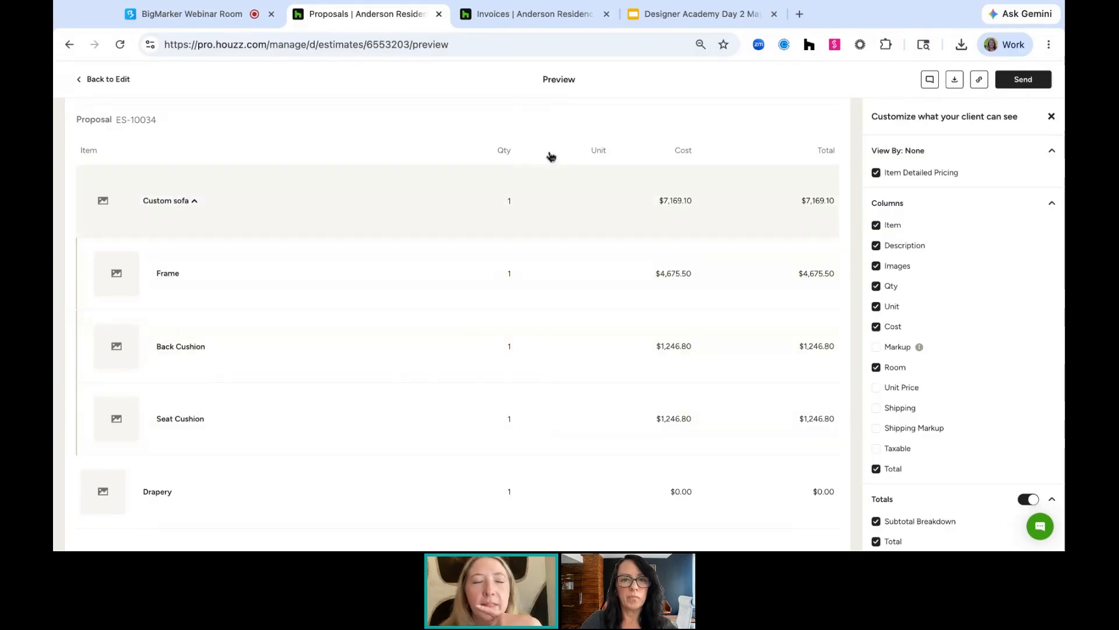
pyautogui.click(106, 82)
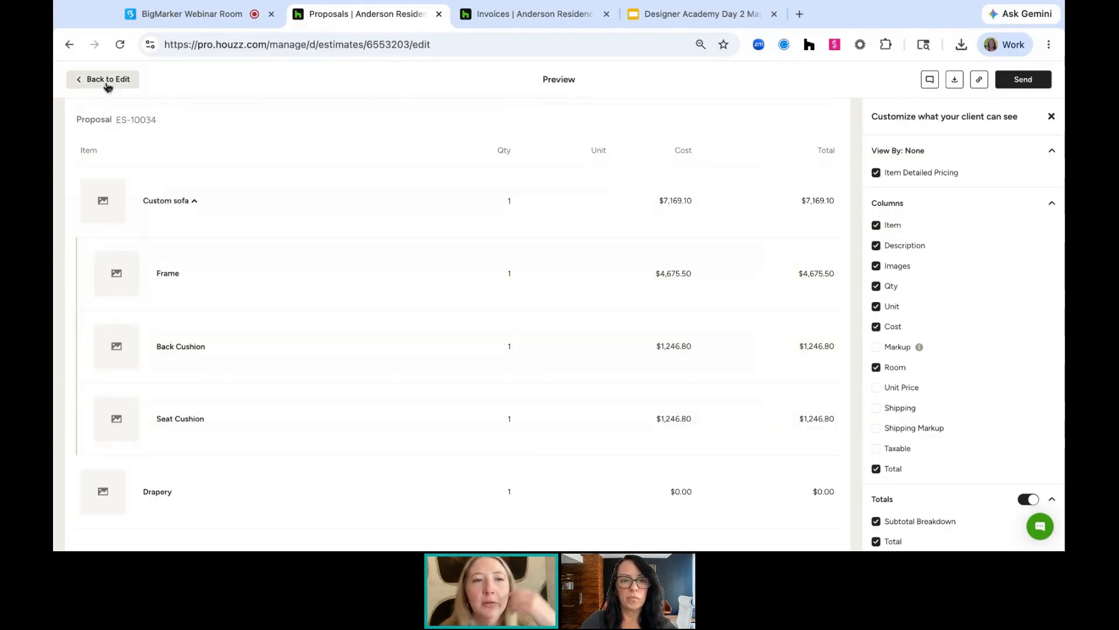
# Hide the Frame, Back Cushion and Seat Cushion items from the client
pyautogui.moveTo(118, 85)
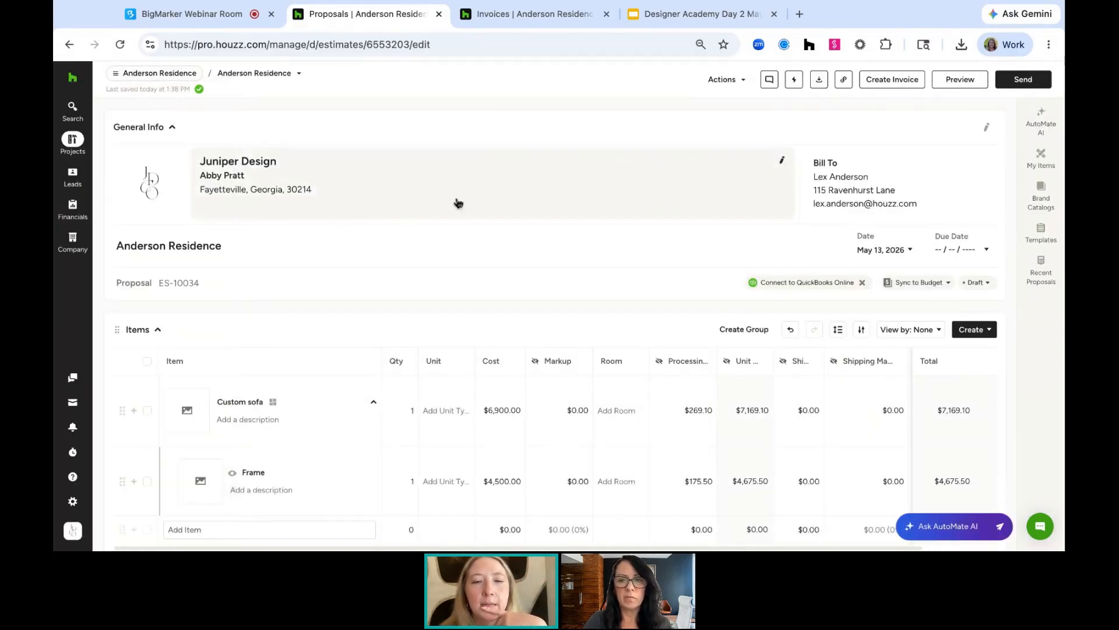
pyautogui.scroll(-2, 457, 206)
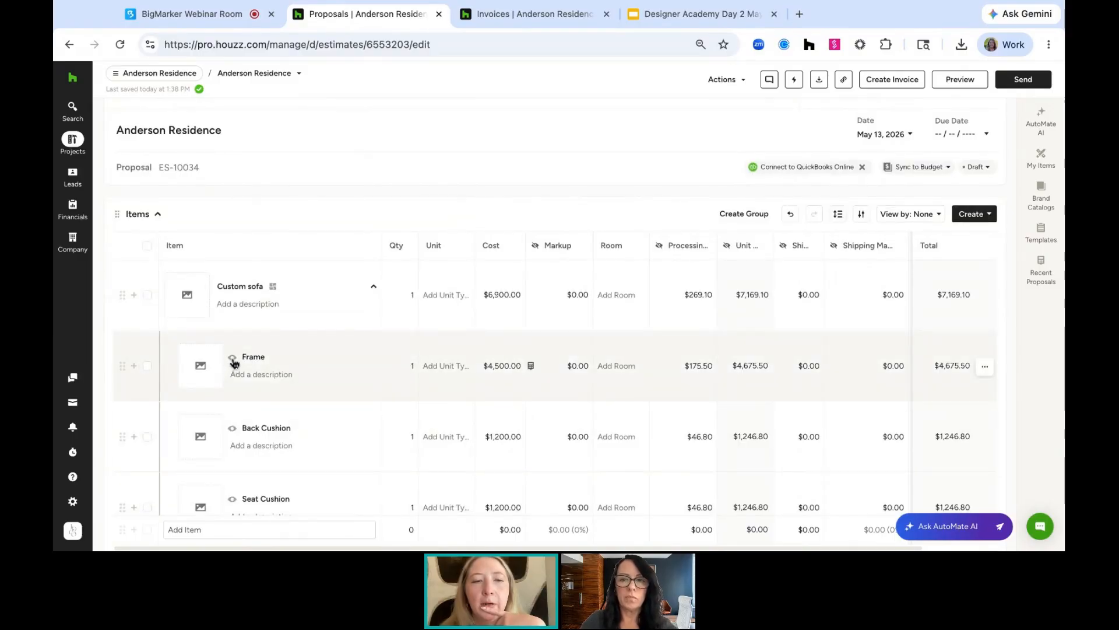
pyautogui.click(232, 358)
pyautogui.click(232, 427)
pyautogui.click(232, 499)
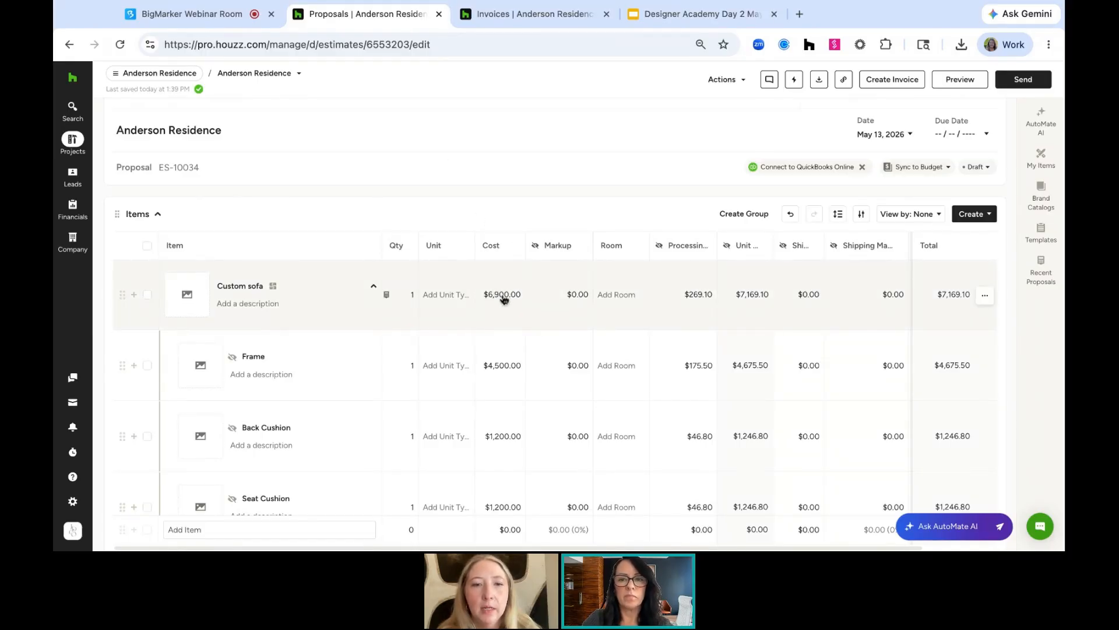
# Set the Frame item's cost to $1,200 and its markup to 15%
pyautogui.click(500, 365)
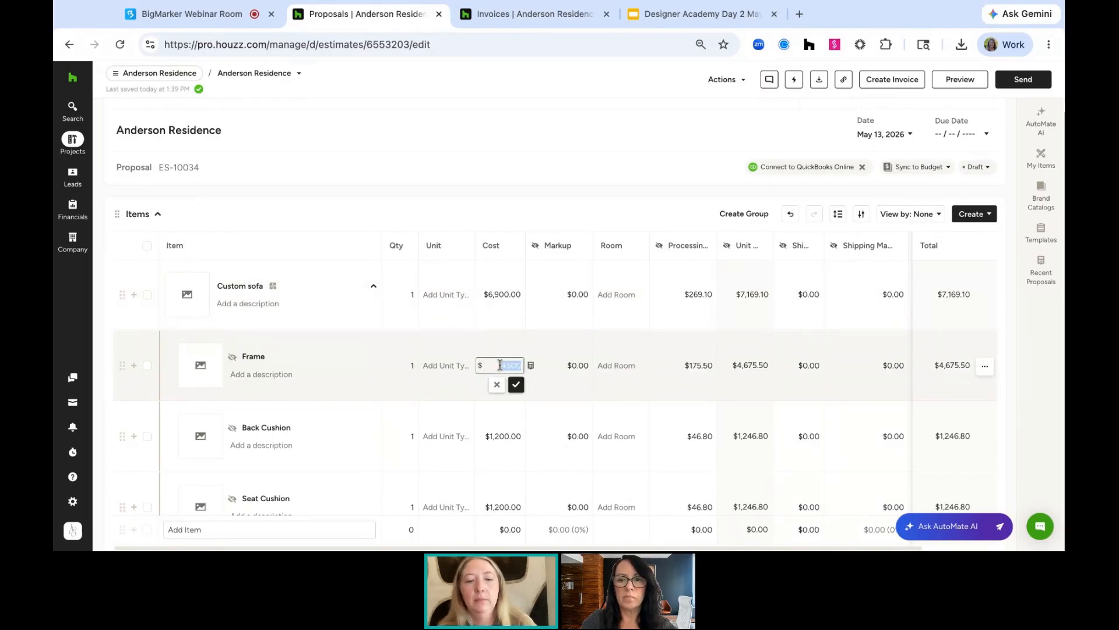
pyautogui.write('1200')
pyautogui.press('Return')
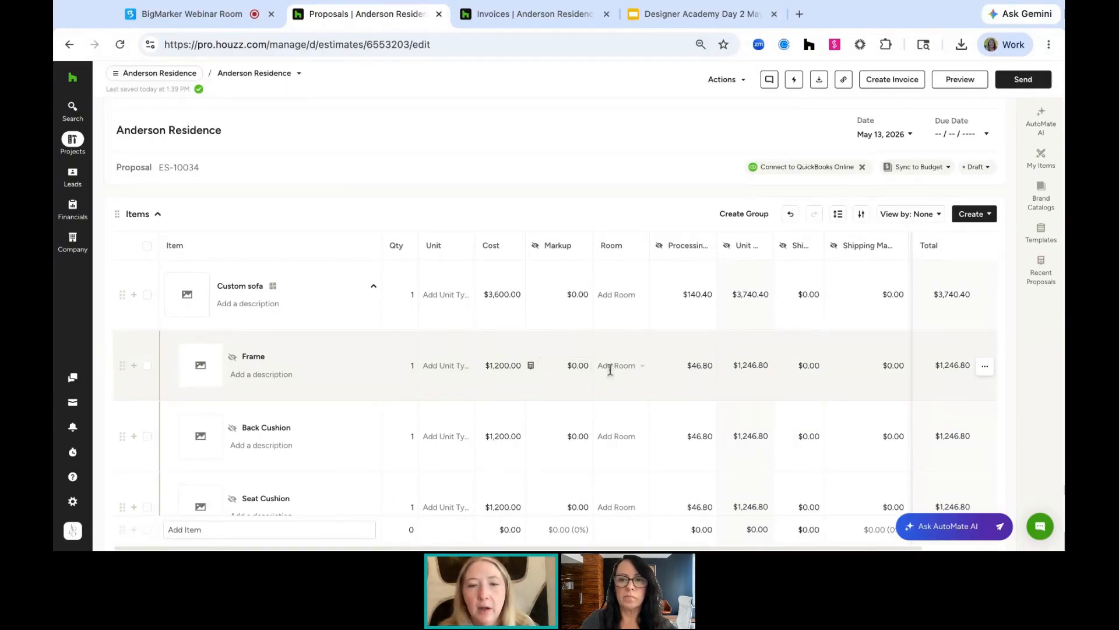
pyautogui.click(572, 365)
pyautogui.click(548, 365)
pyautogui.click(572, 402)
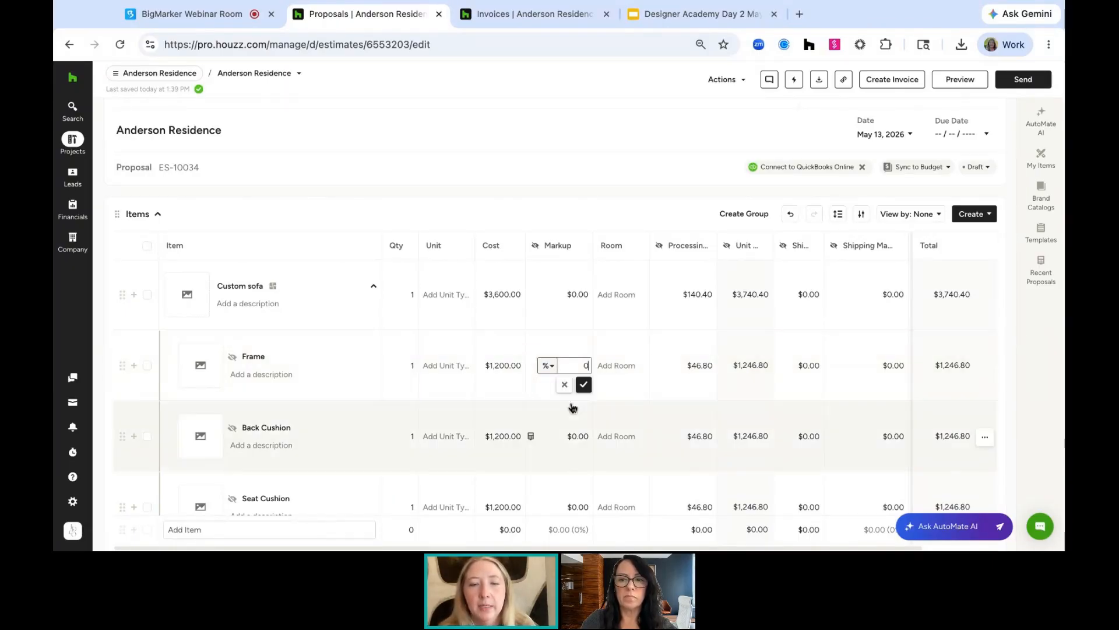
pyautogui.write('15')
pyautogui.press('Return')
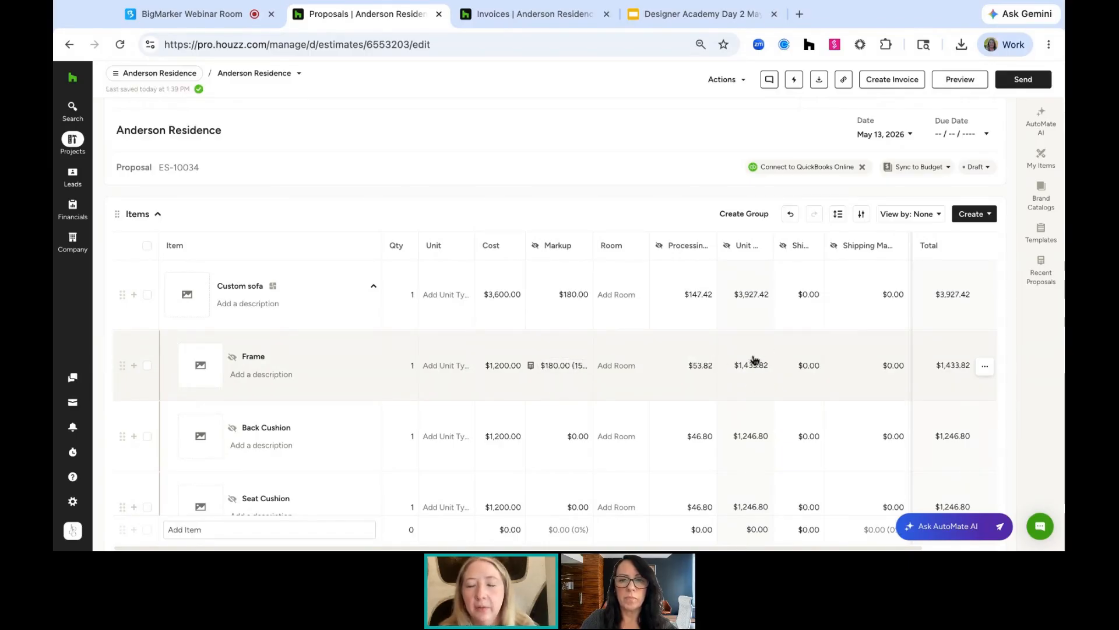
# Rename the Cost + Markup column to Selling Price
pyautogui.click(743, 245)
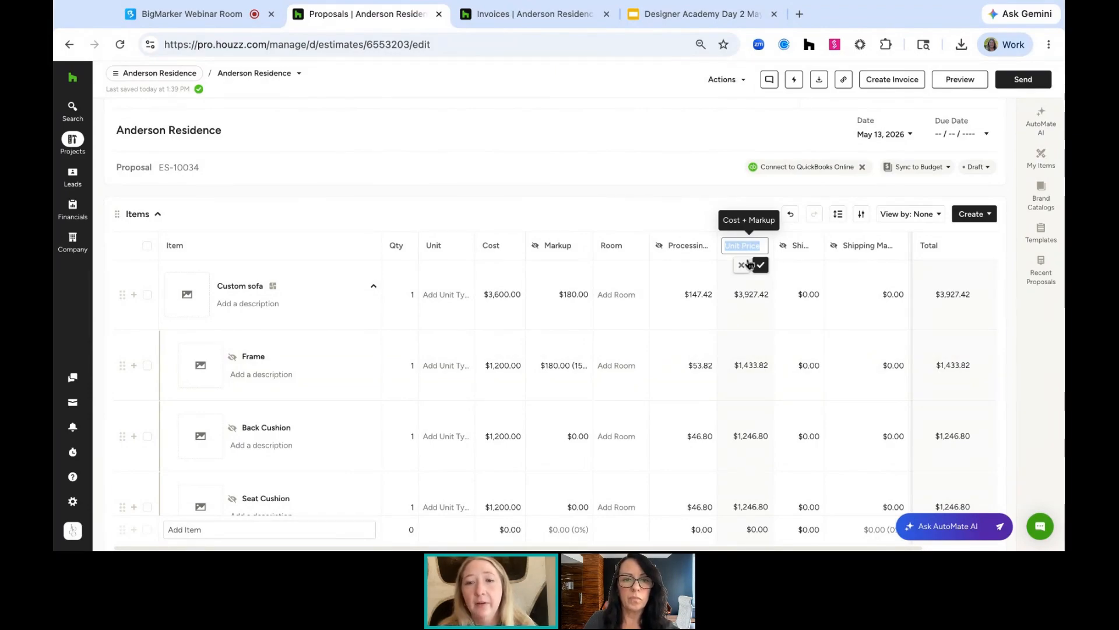
pyautogui.write('Selling Price')
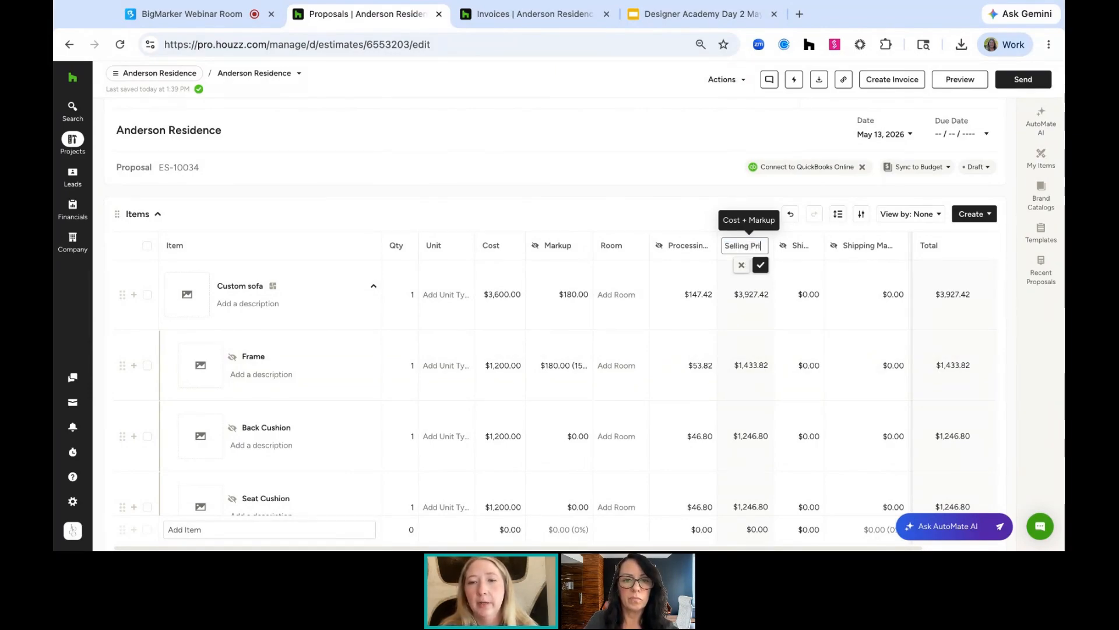
pyautogui.press('Return')
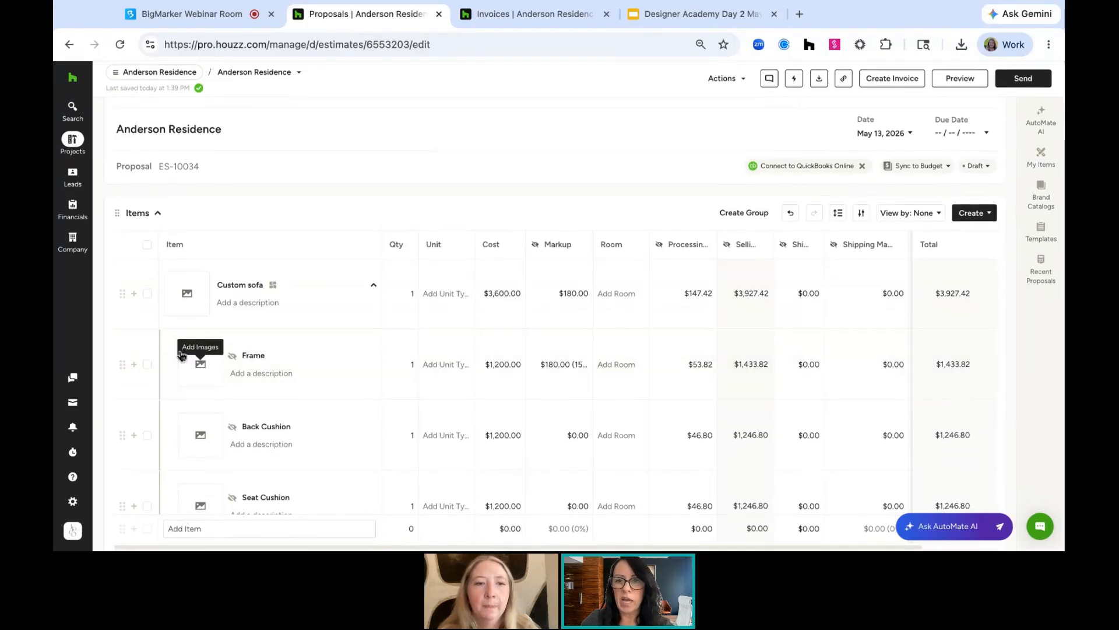
# Switch to the Proposal for Anderson Residence proposal and convert the Langley 66"-100" Rectangular Oak dining table item into an invoice
pyautogui.click(274, 76)
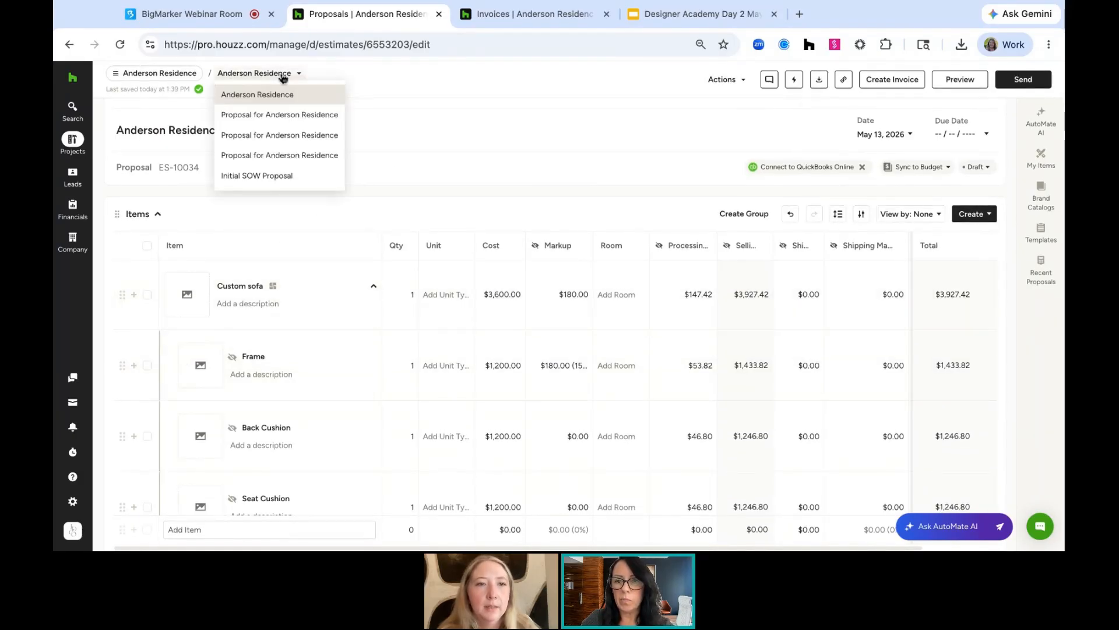
pyautogui.click(286, 116)
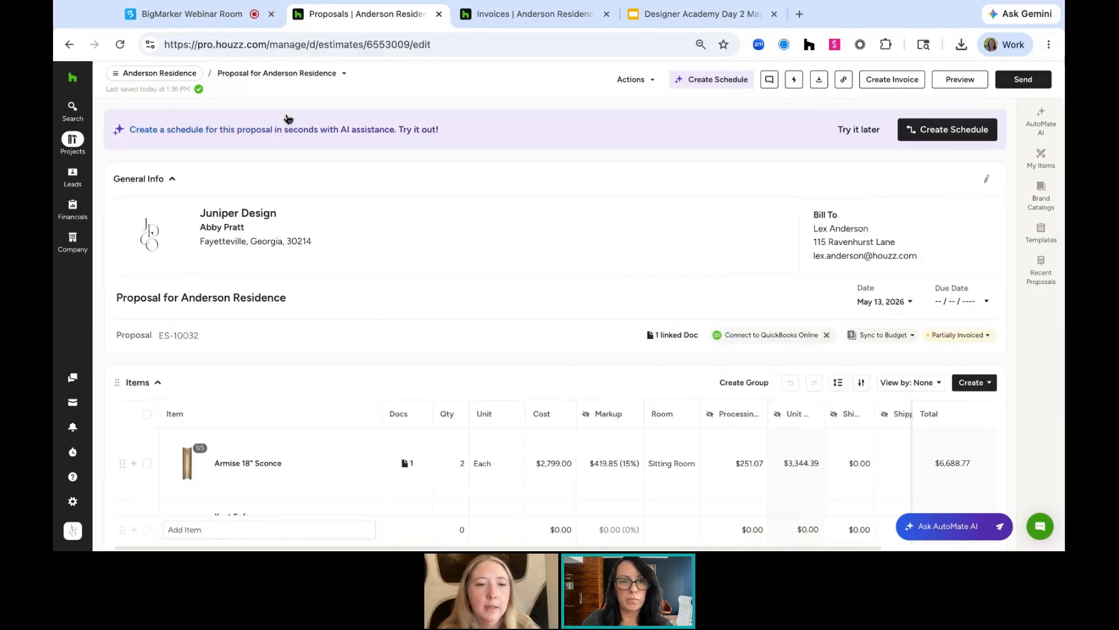
pyautogui.scroll(-2, 175, 291)
pyautogui.click(148, 355)
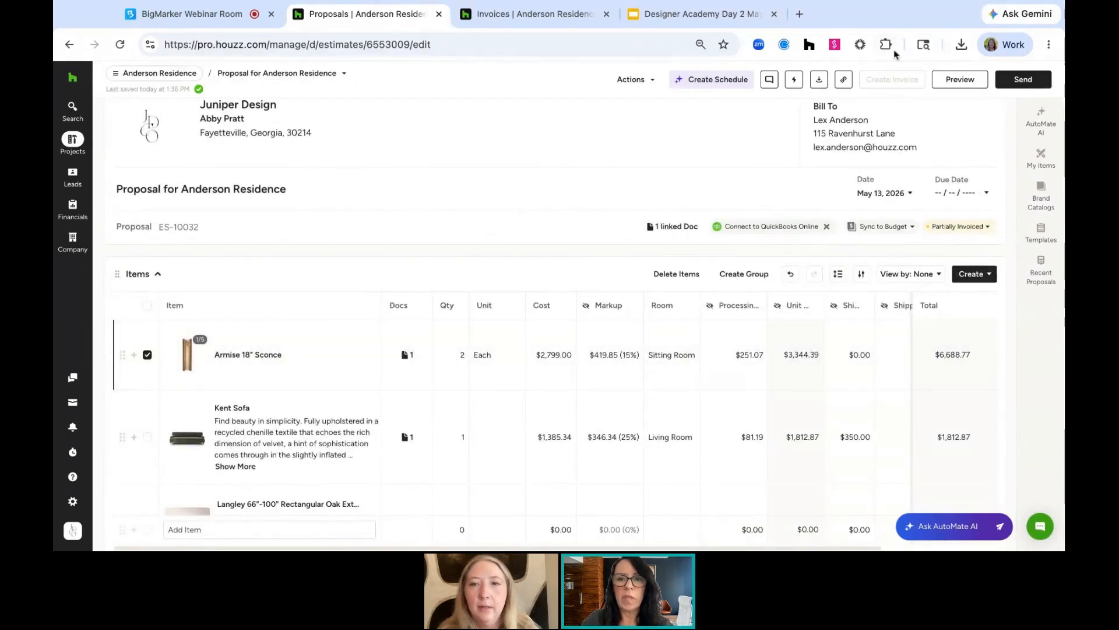
pyautogui.click(148, 355)
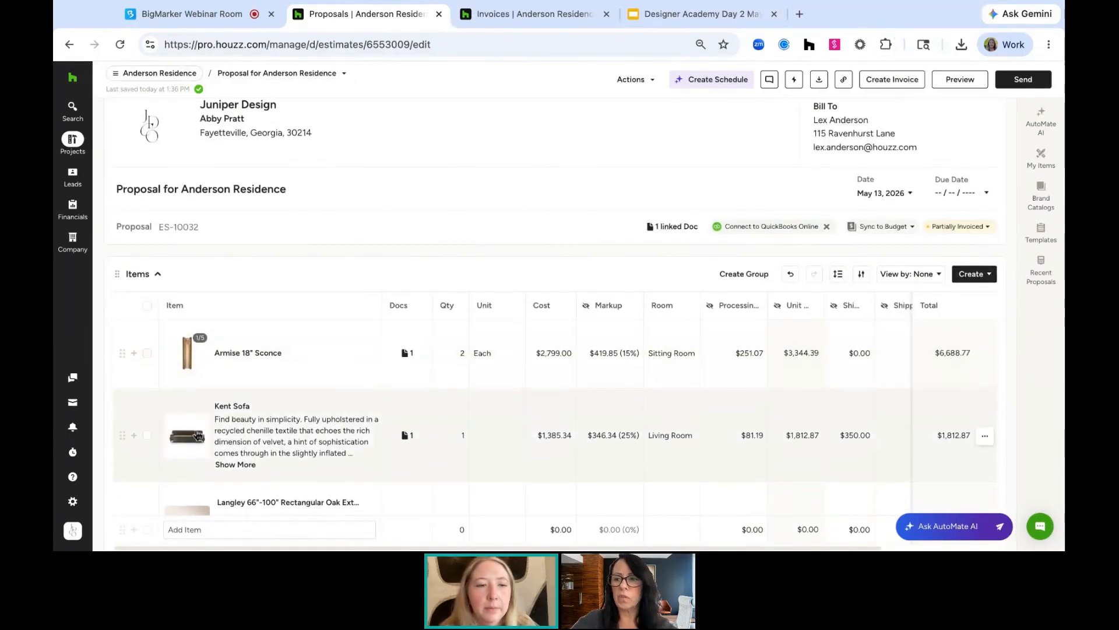
pyautogui.scroll(-3, 147, 338)
pyautogui.click(146, 321)
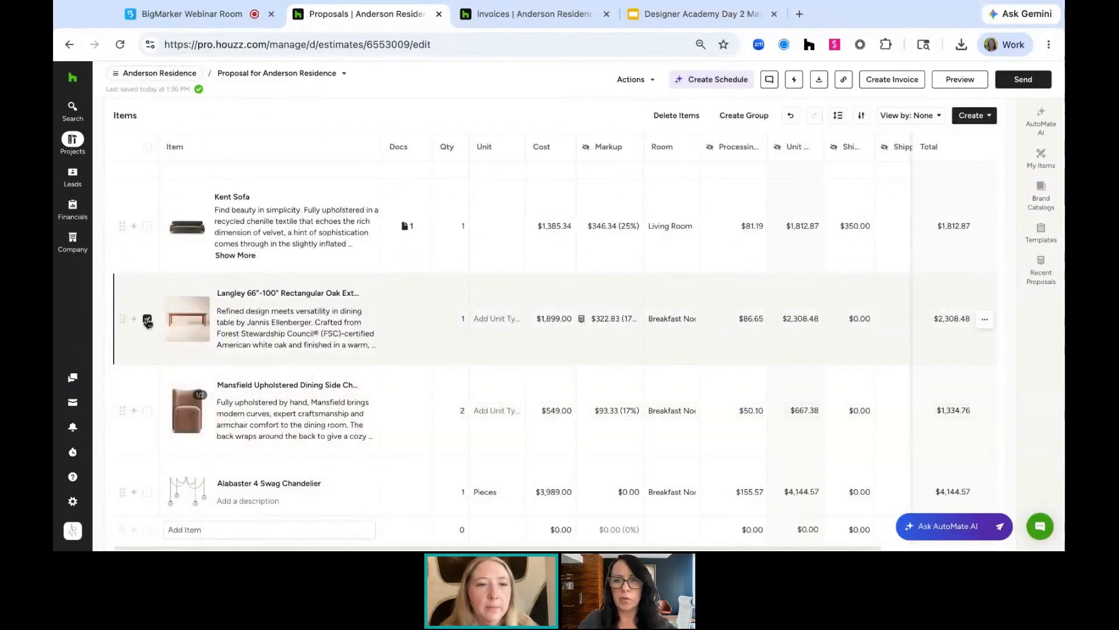
pyautogui.click(649, 81)
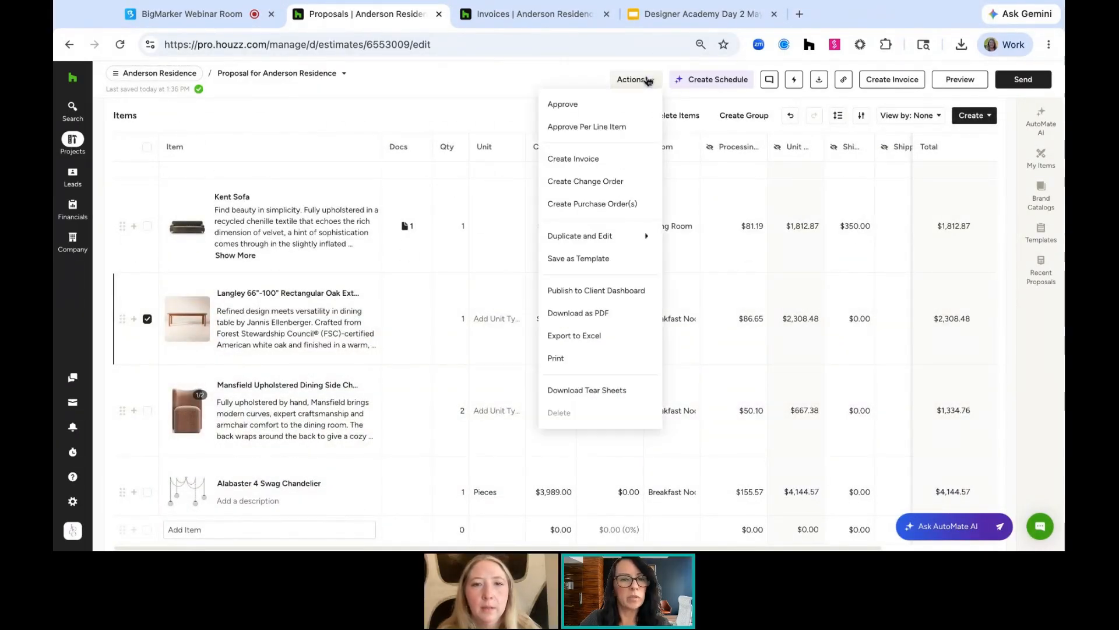
pyautogui.click(595, 158)
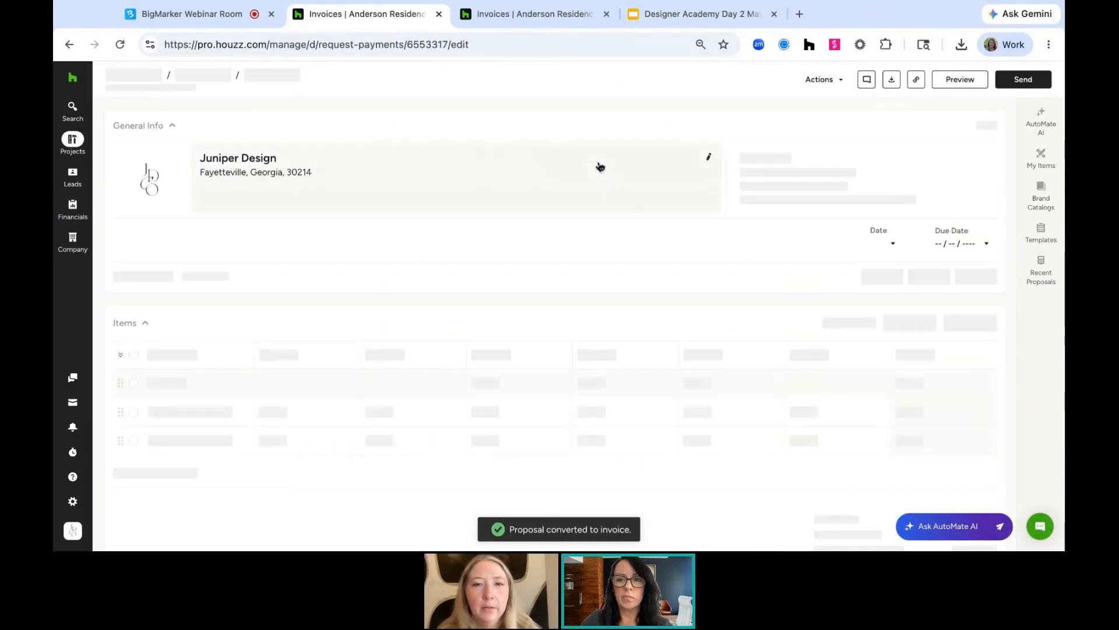
pyautogui.click(67, 46)
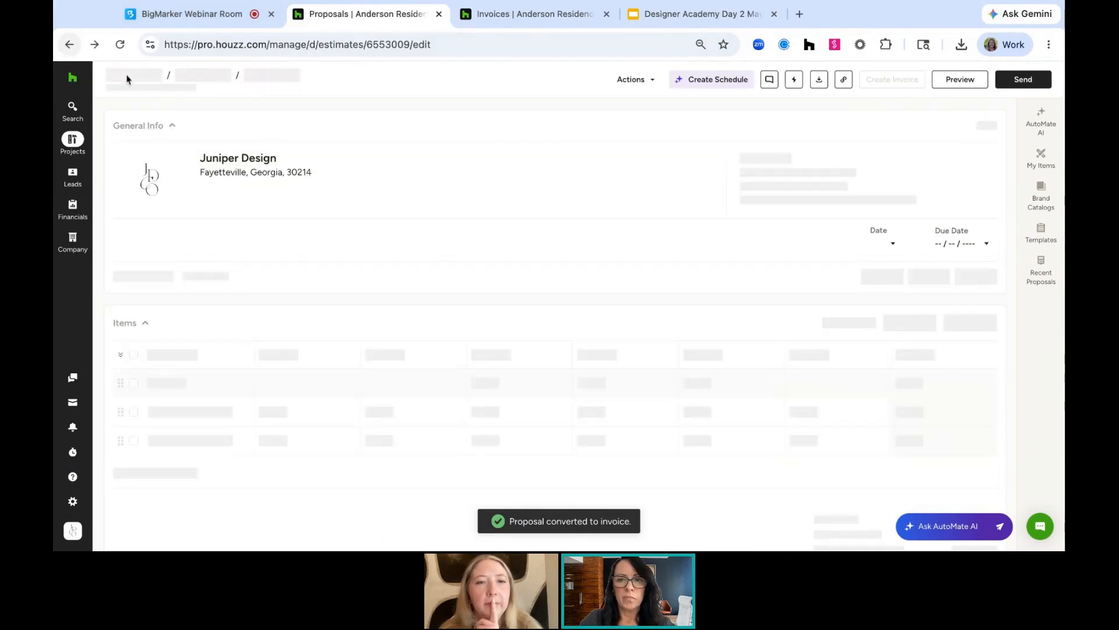
# Convert the Mansfield Upholstered Dining Side Chair item of the same proposal into its own invoice
pyautogui.scroll(-2, 672, 300)
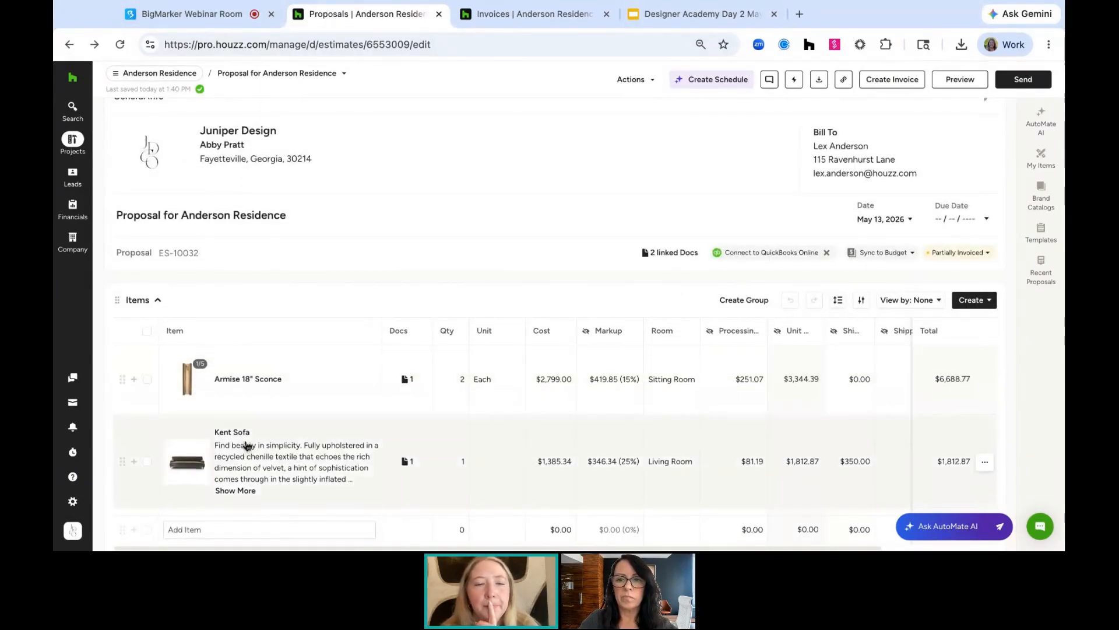
pyautogui.scroll(-2, 245, 379)
pyautogui.click(147, 364)
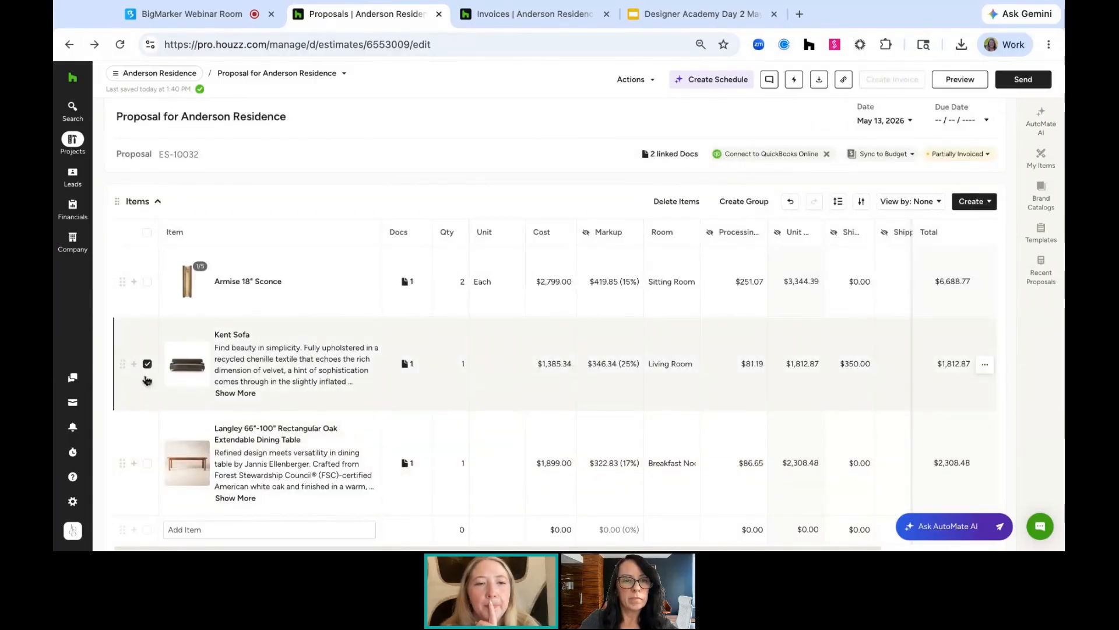
pyautogui.click(147, 364)
pyautogui.scroll(-3, 150, 393)
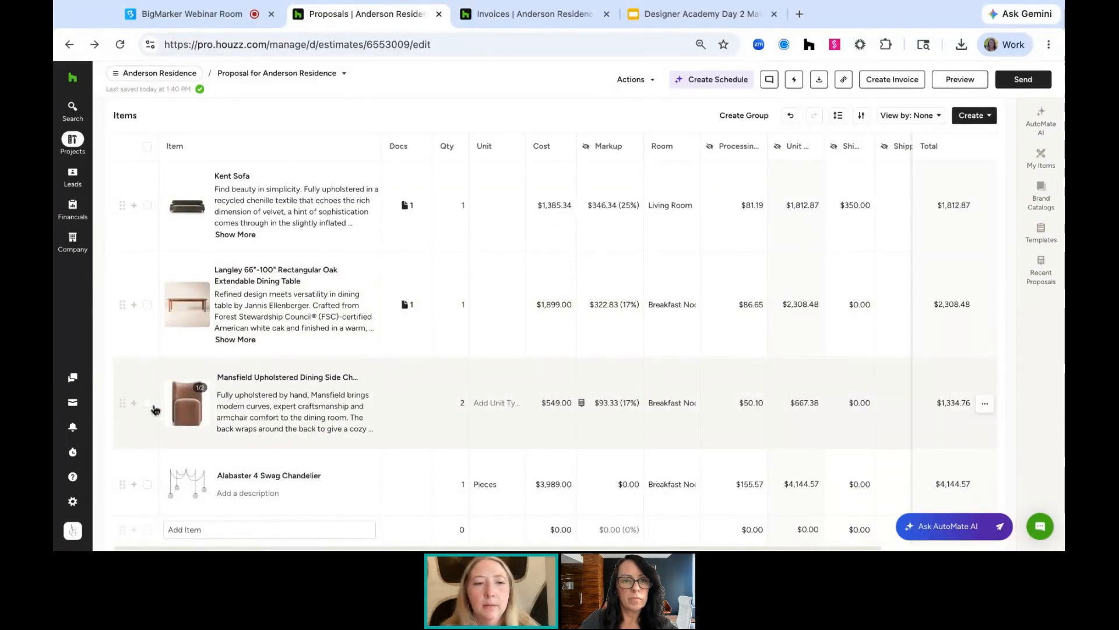
pyautogui.click(147, 403)
pyautogui.click(649, 85)
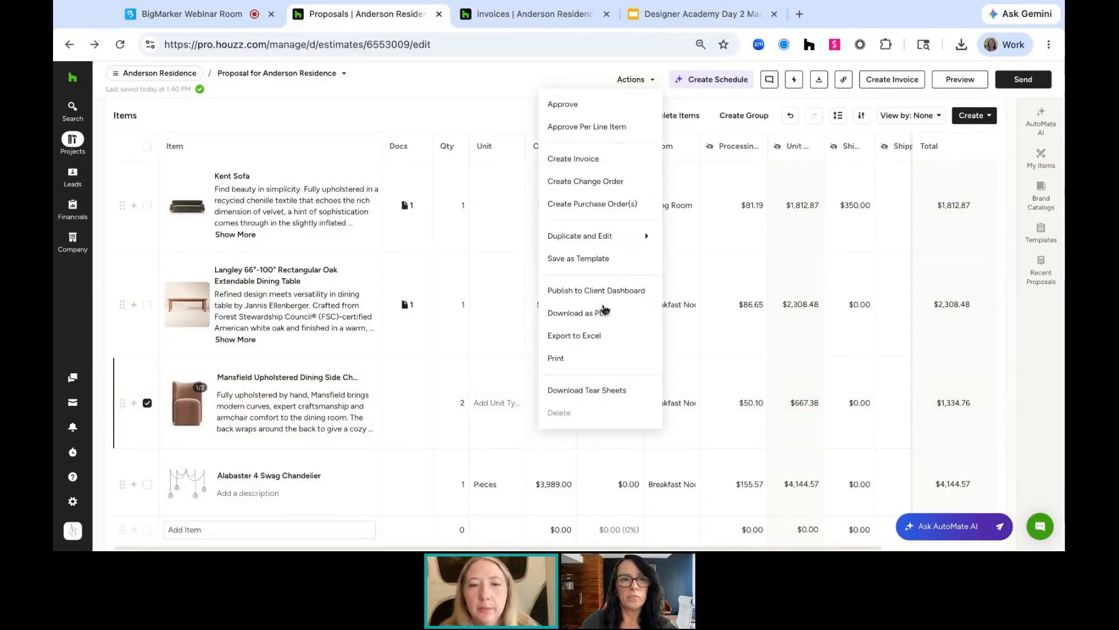
pyautogui.scroll(-1, 570, 311)
pyautogui.click(858, 100)
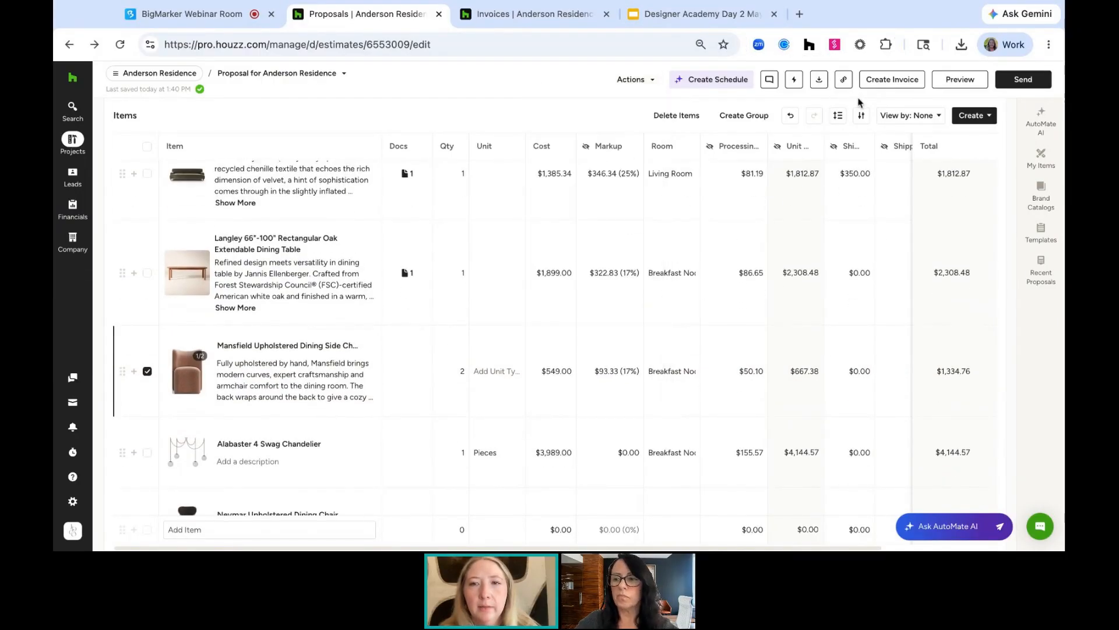
pyautogui.click(892, 81)
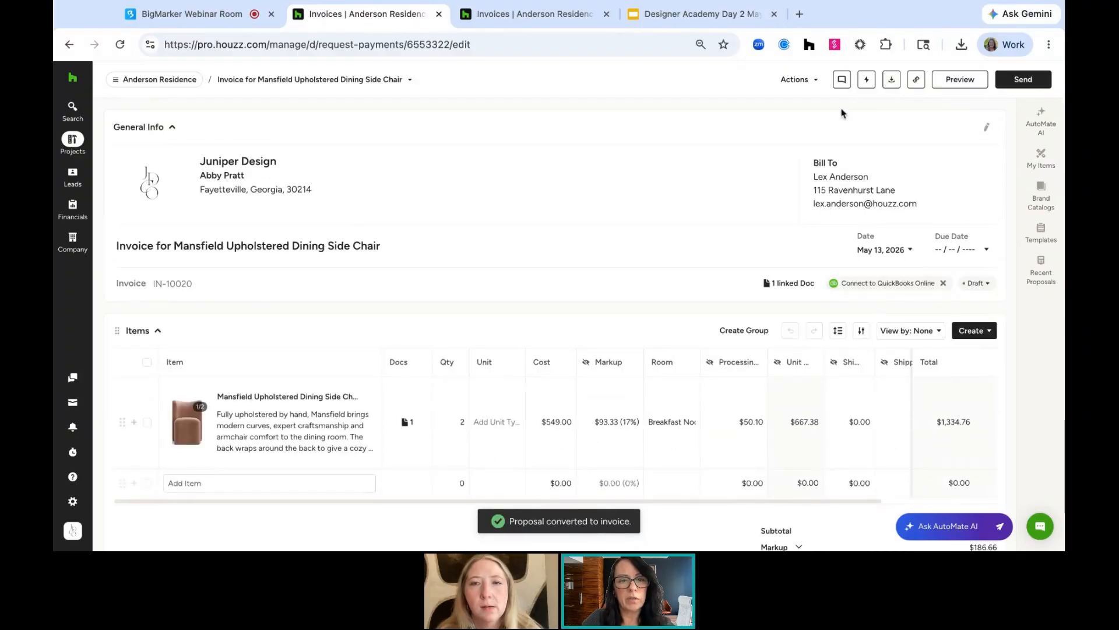
pyautogui.click(69, 44)
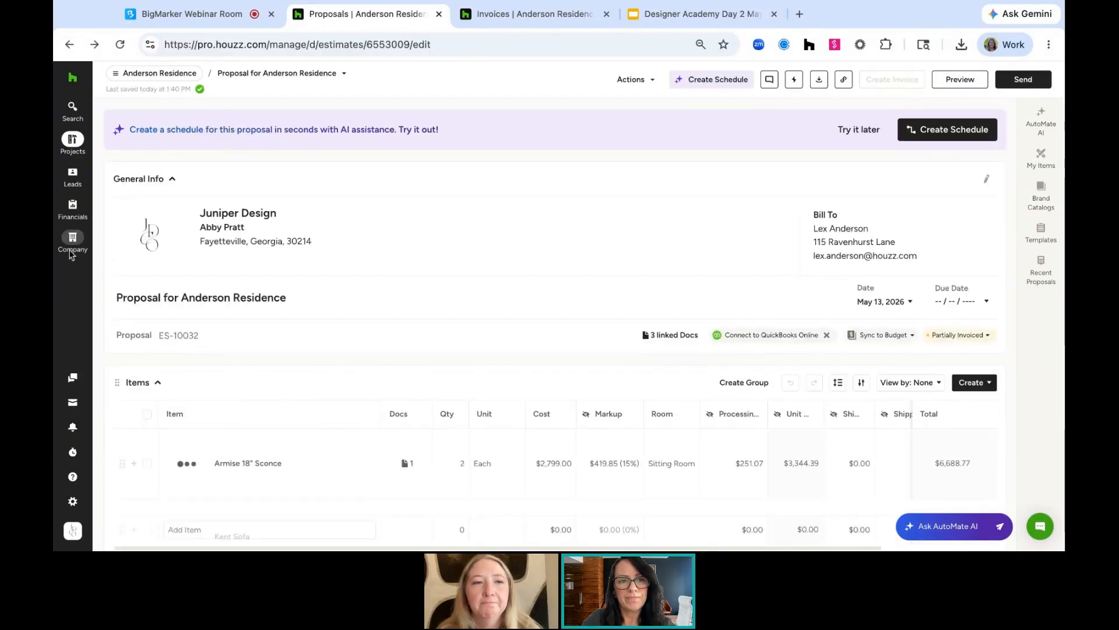
# Turn on Progressive Invoicing in the Business Documents feature settings
pyautogui.moveTo(73, 223)
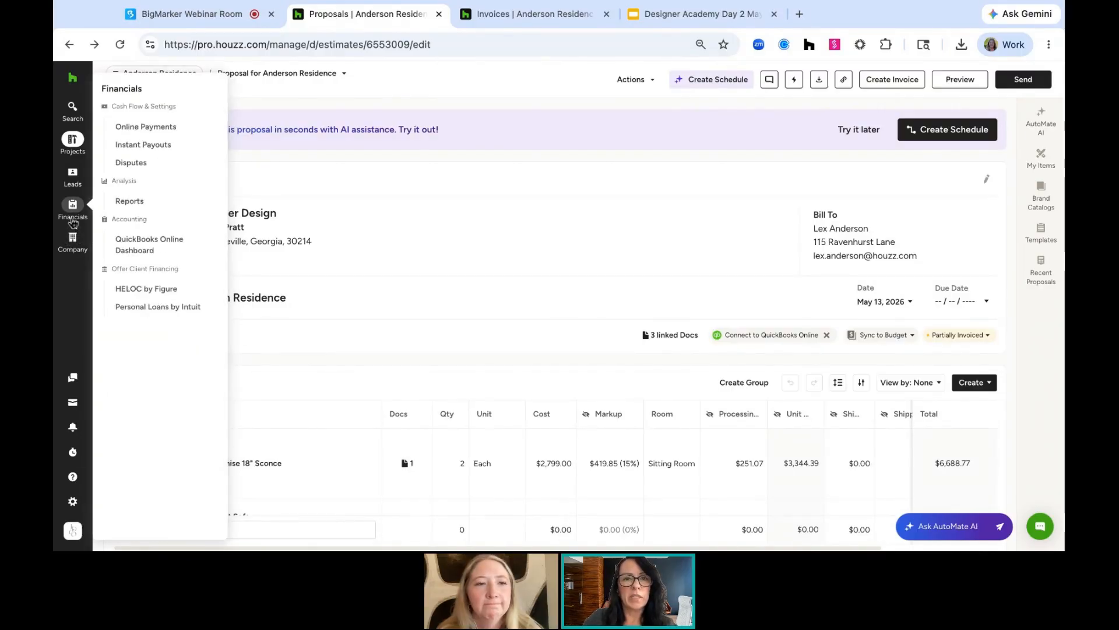
pyautogui.moveTo(75, 247)
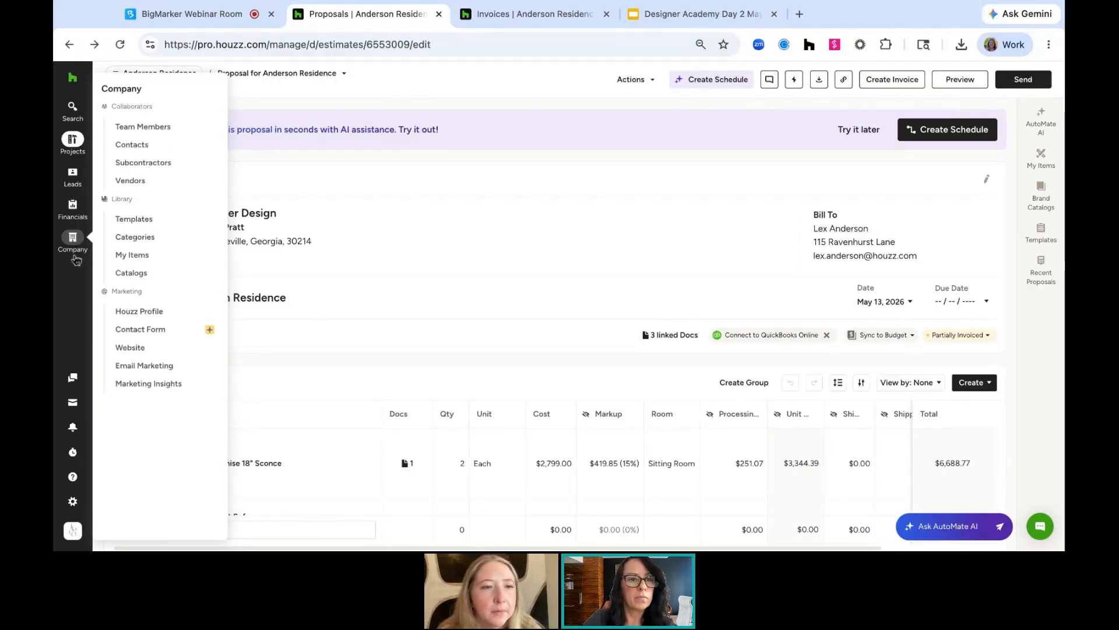
pyautogui.moveTo(75, 501)
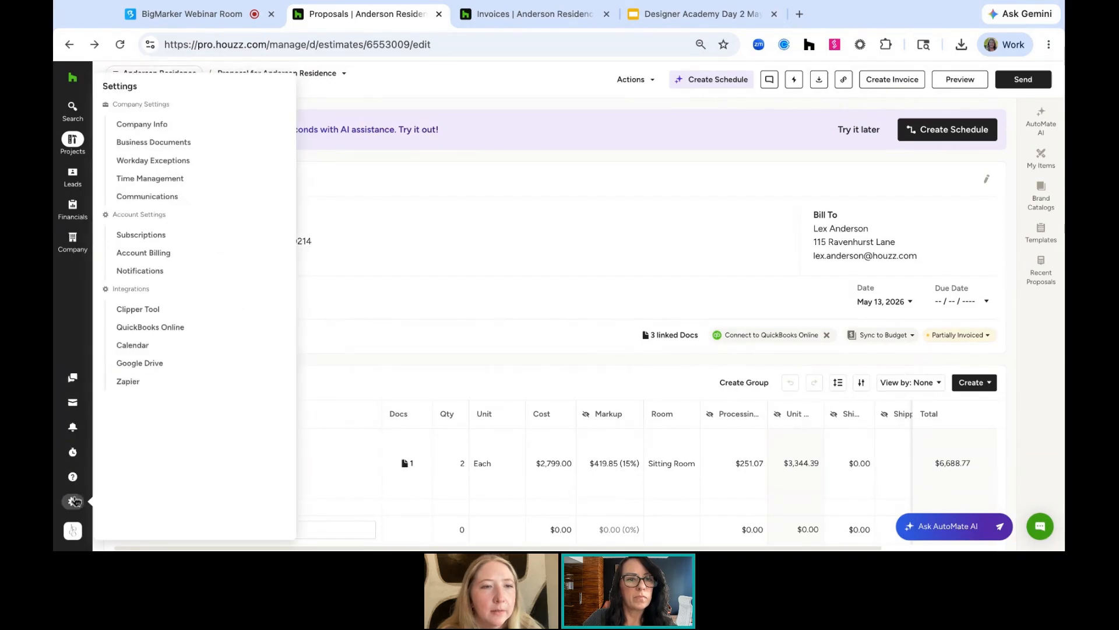
pyautogui.click(176, 151)
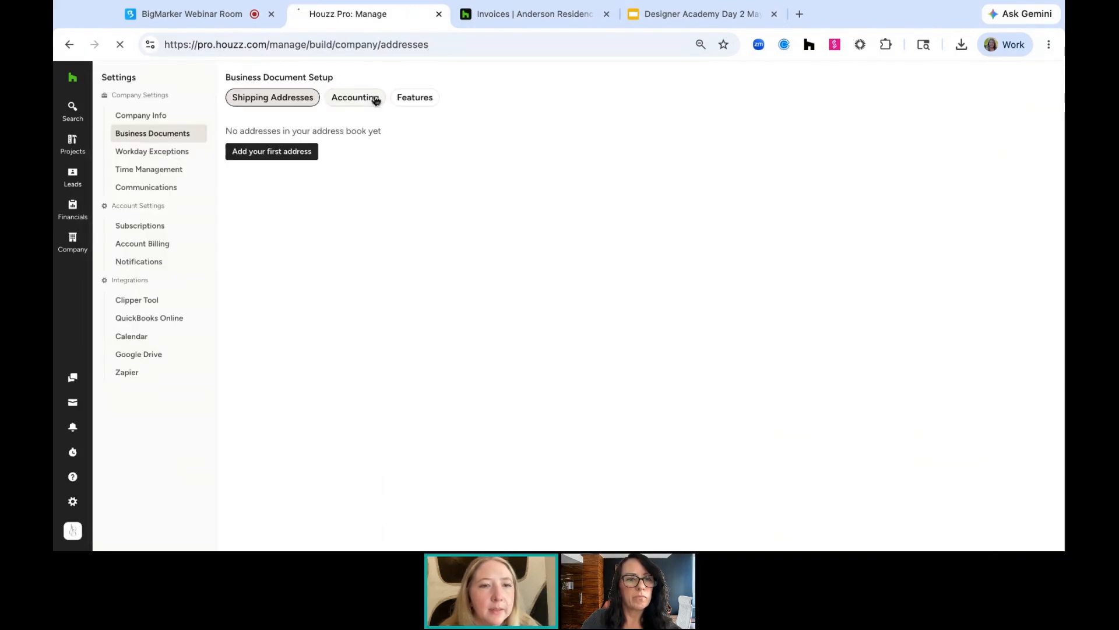
pyautogui.click(376, 99)
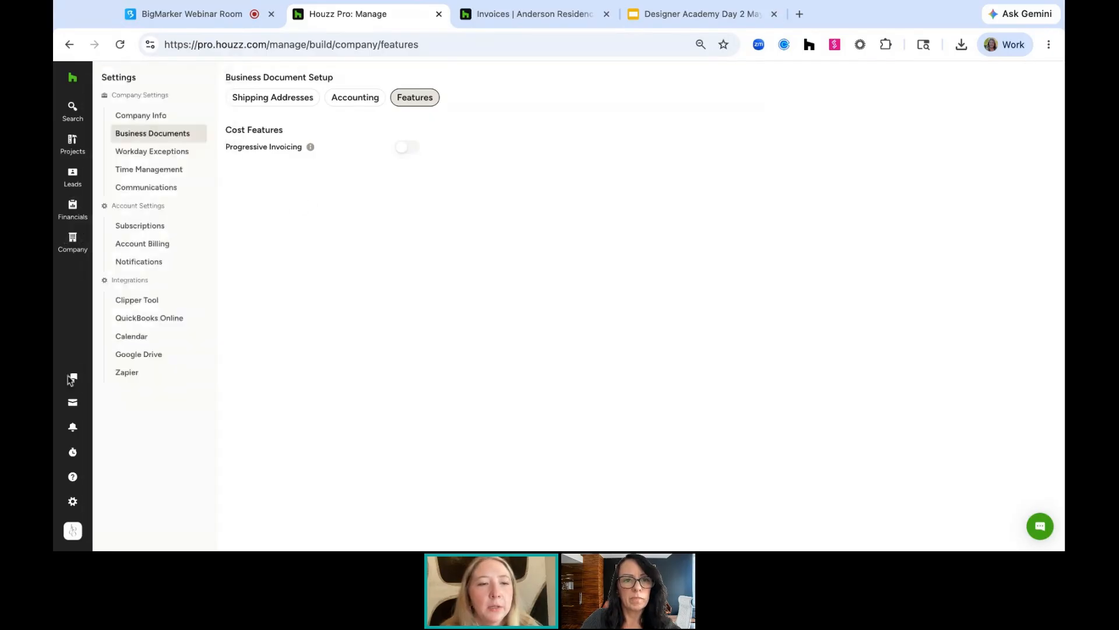
pyautogui.moveTo(72, 512)
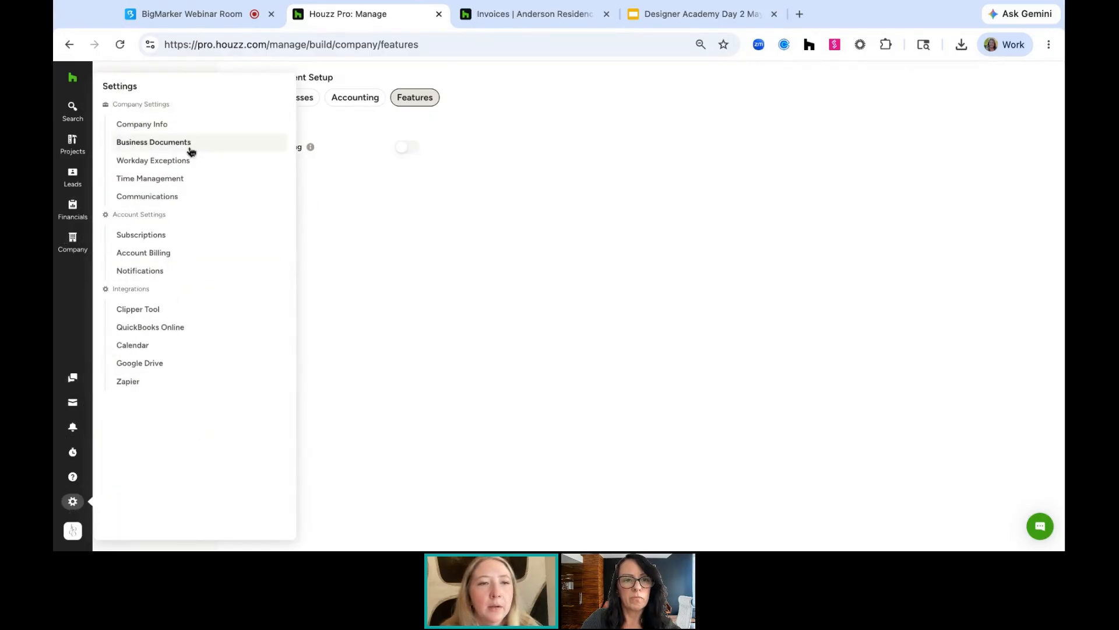
pyautogui.click(190, 144)
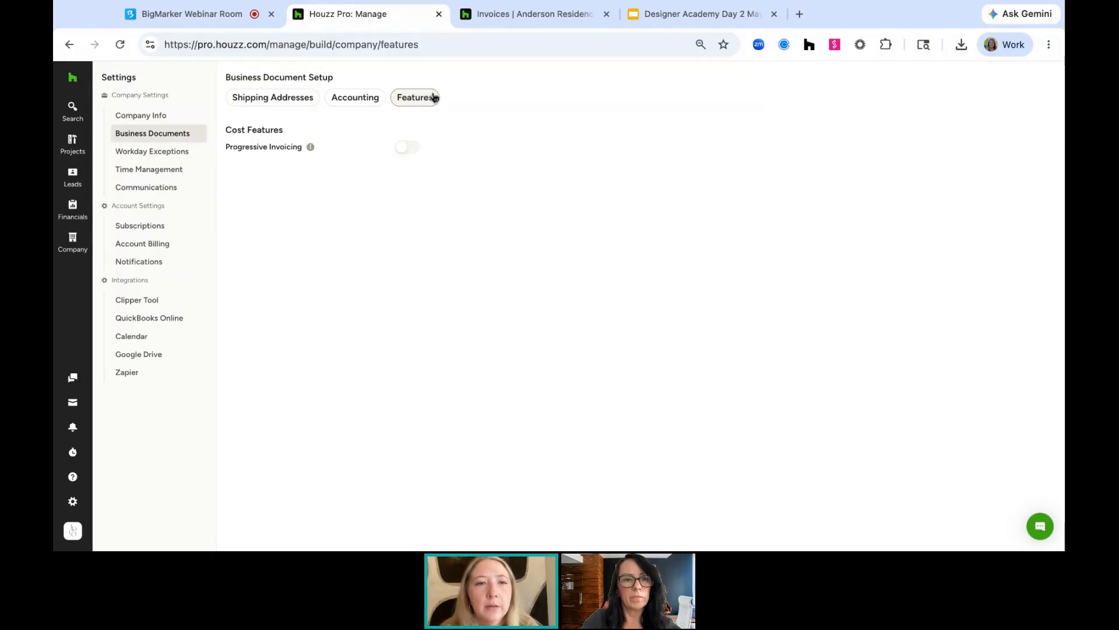
pyautogui.moveTo(310, 153)
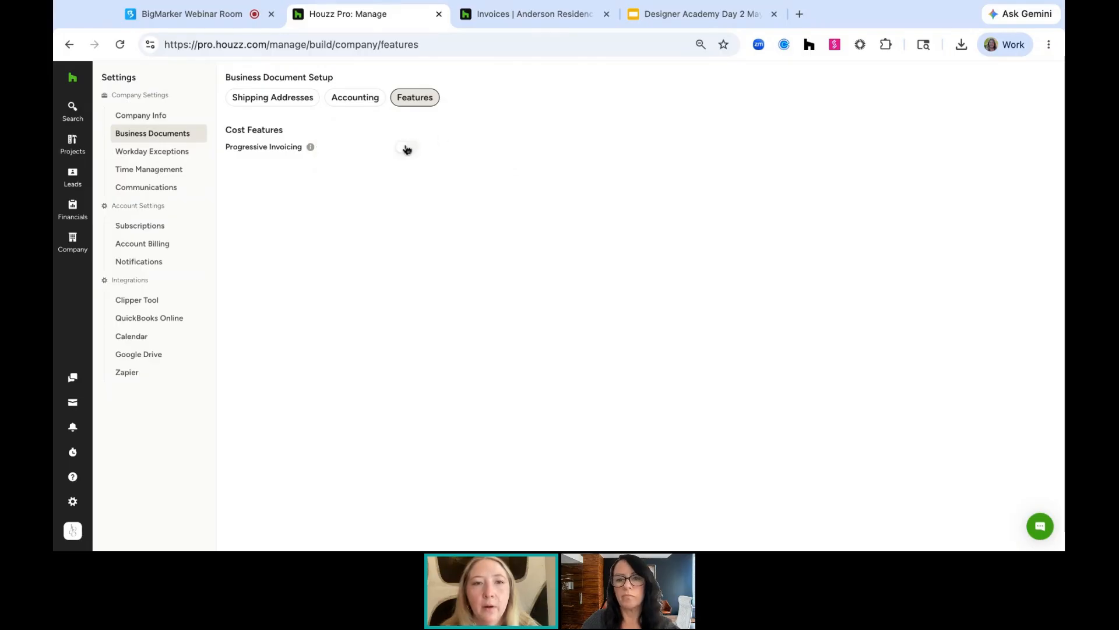
pyautogui.click(407, 148)
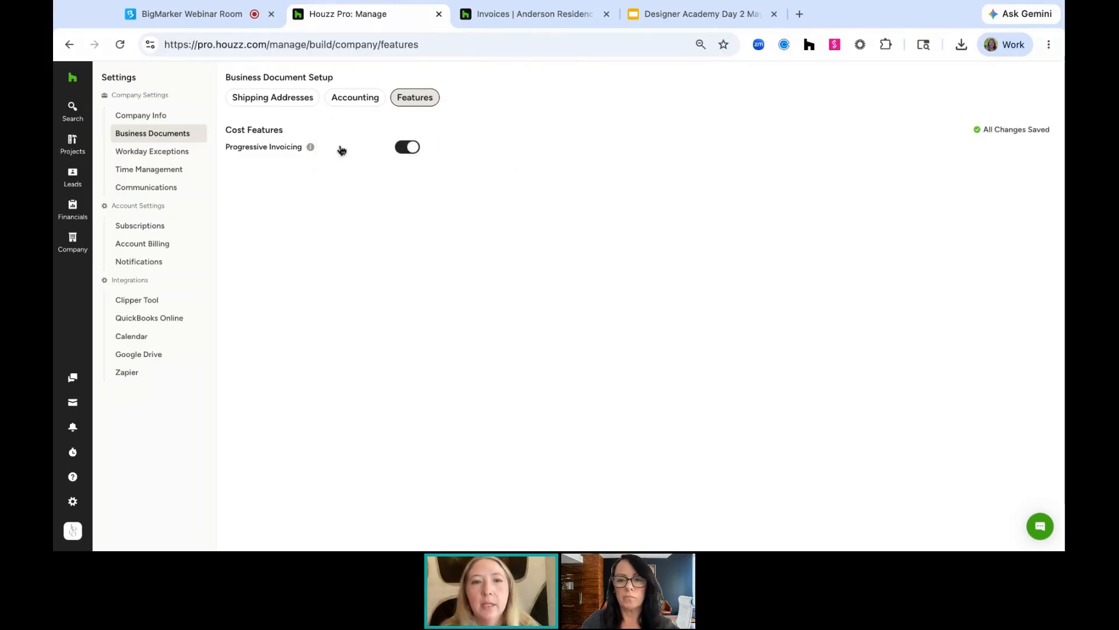
# Reopen the Anderson Residence project's Proposal for Anderson Residence and select the Neymar Upholstered Dining Chair item
pyautogui.moveTo(71, 141)
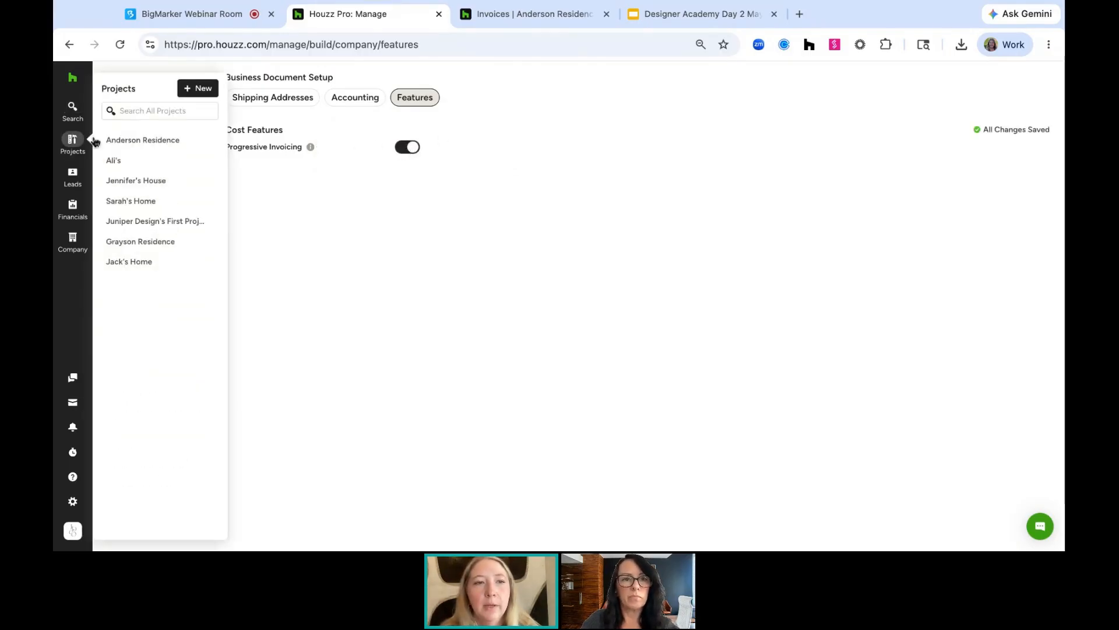
pyautogui.click(126, 140)
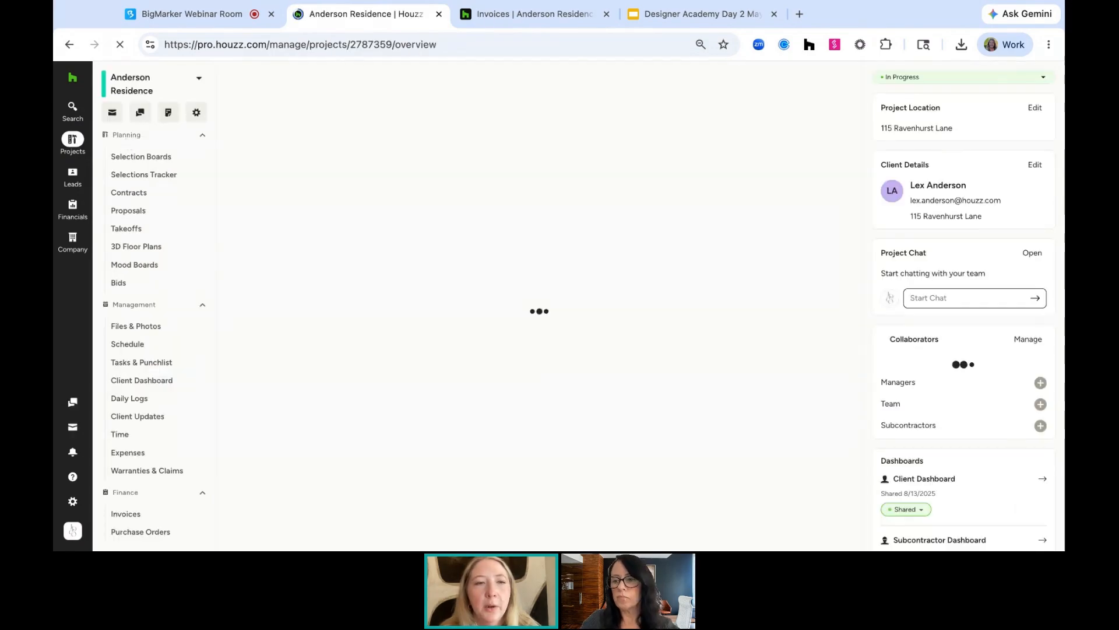
pyautogui.click(146, 211)
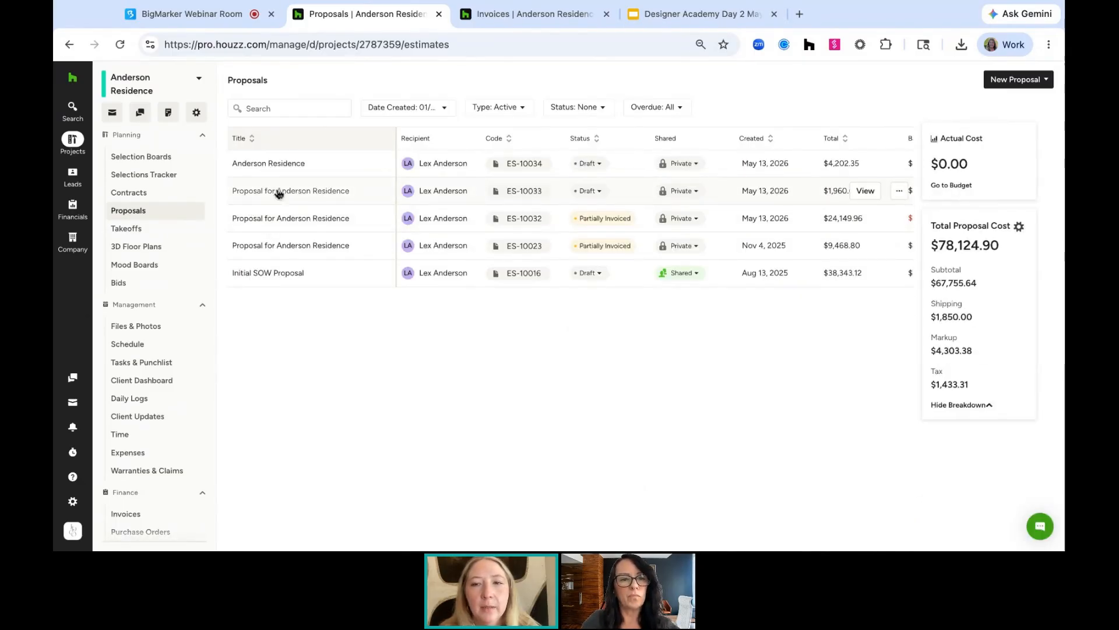
pyautogui.click(267, 222)
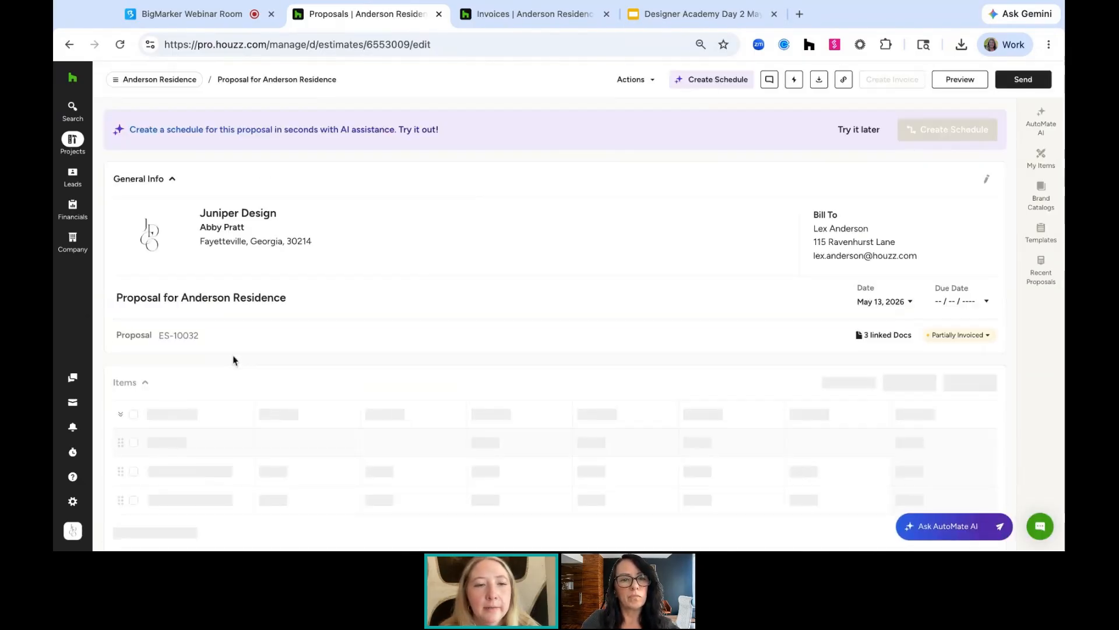
pyautogui.scroll(-3, 232, 360)
pyautogui.scroll(-5, 243, 414)
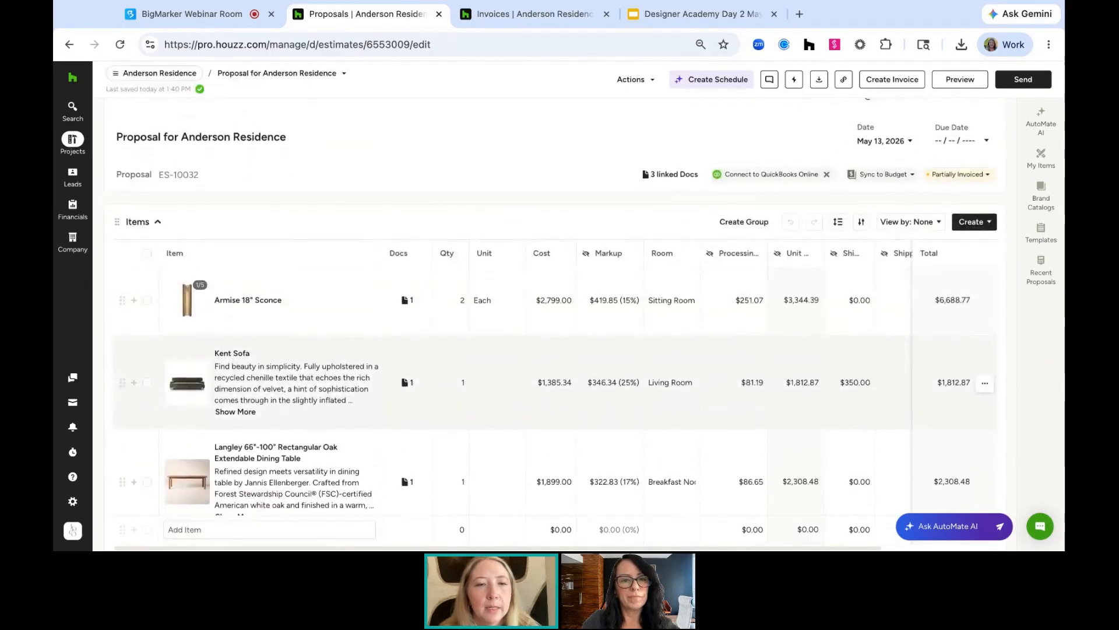
pyautogui.scroll(-1, 243, 414)
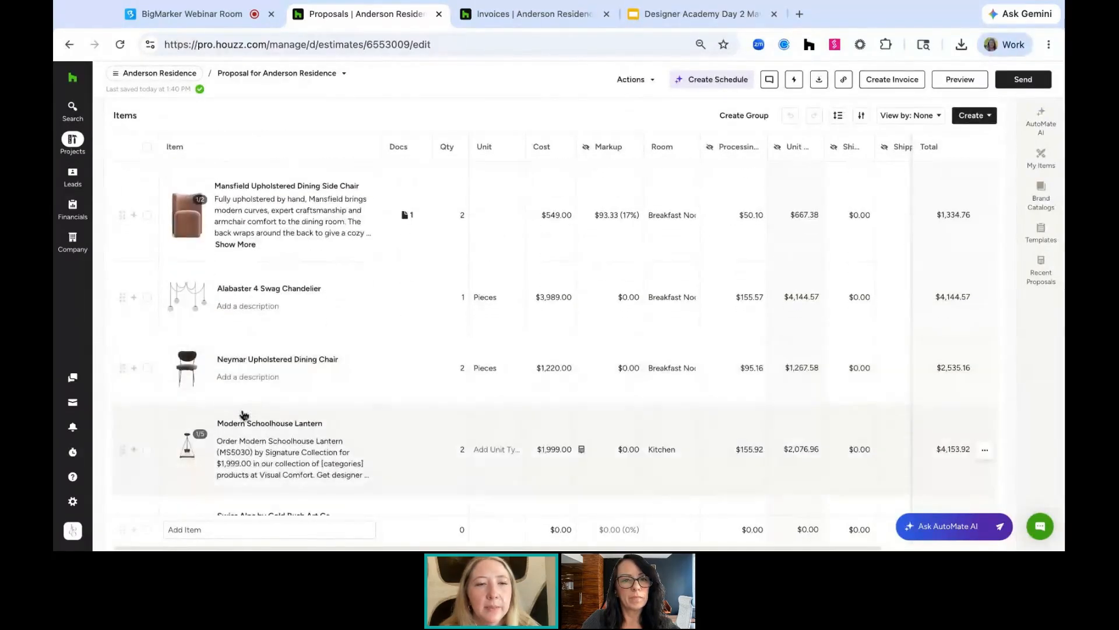
pyautogui.click(148, 369)
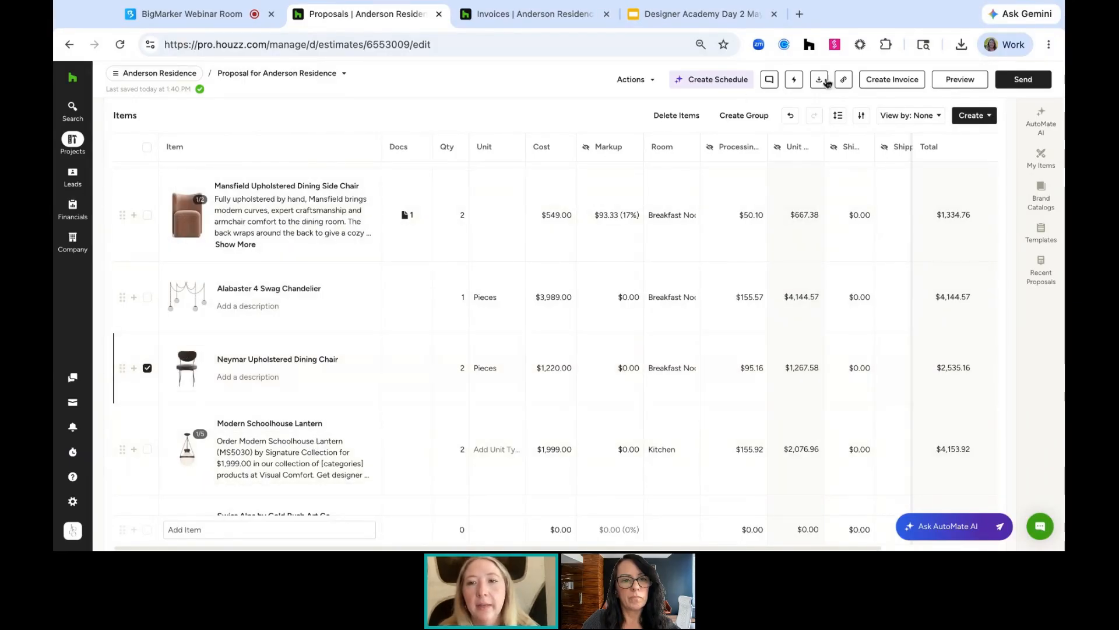
pyautogui.click(877, 80)
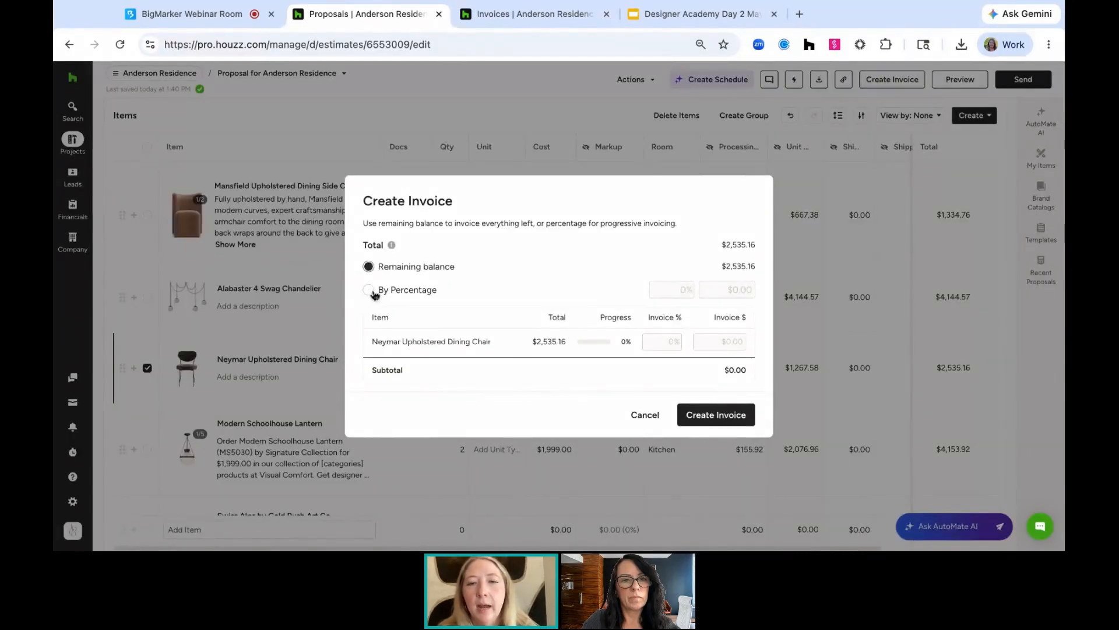
pyautogui.click(369, 291)
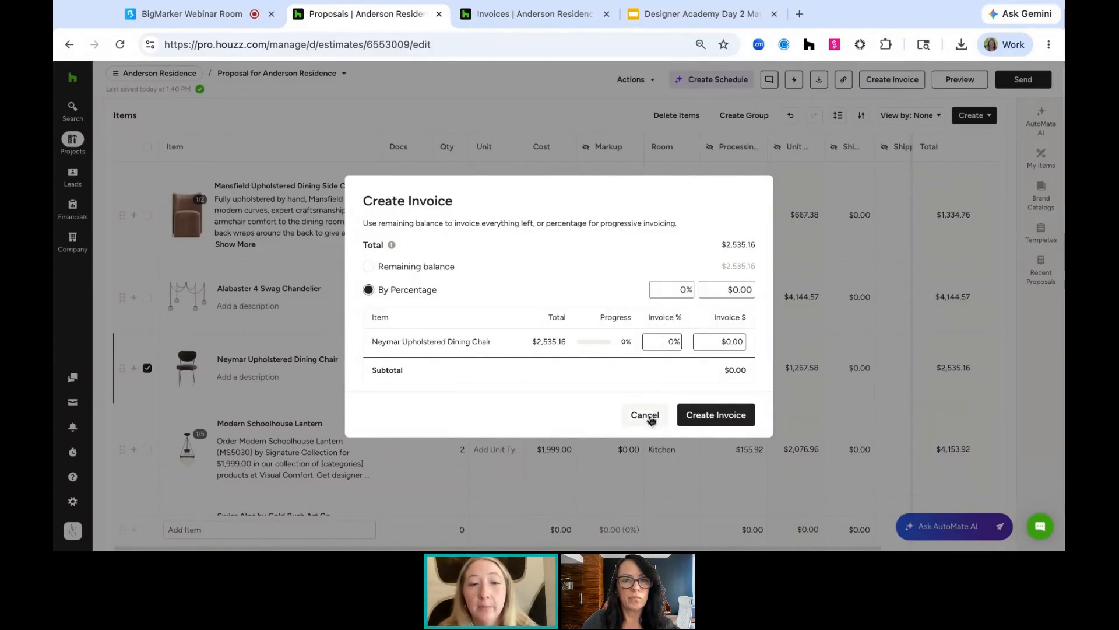
pyautogui.click(645, 415)
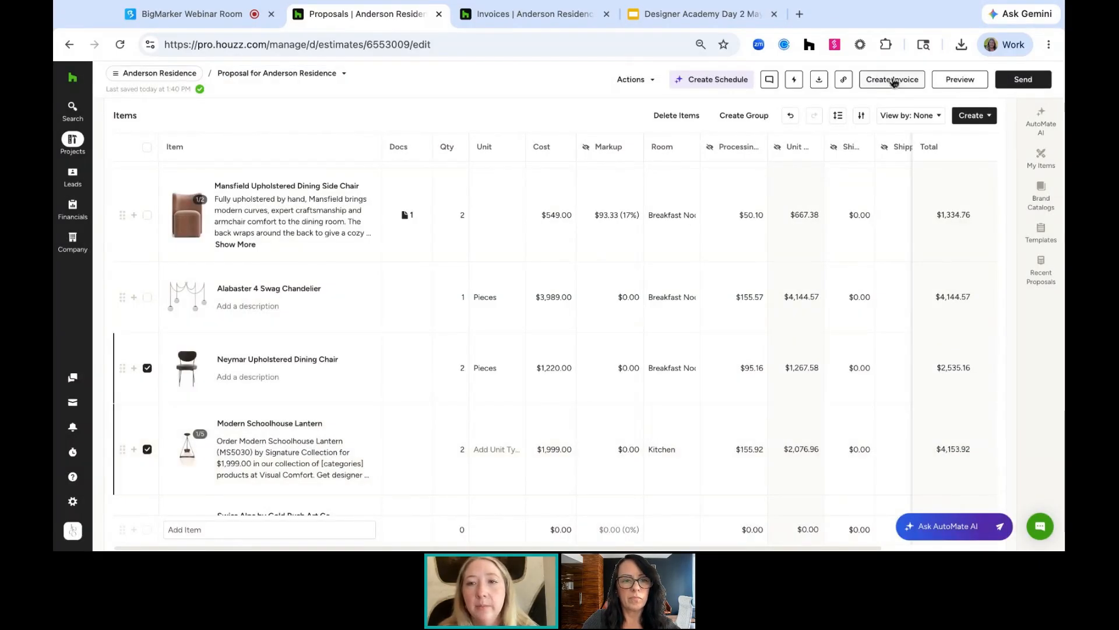
# Create a progressive invoice by percentage, invoicing 50% of the Neymar Upholstered Dining Chair and 100% of the Modern Schoolhouse Lantern
pyautogui.click(892, 79)
pyautogui.click(370, 276)
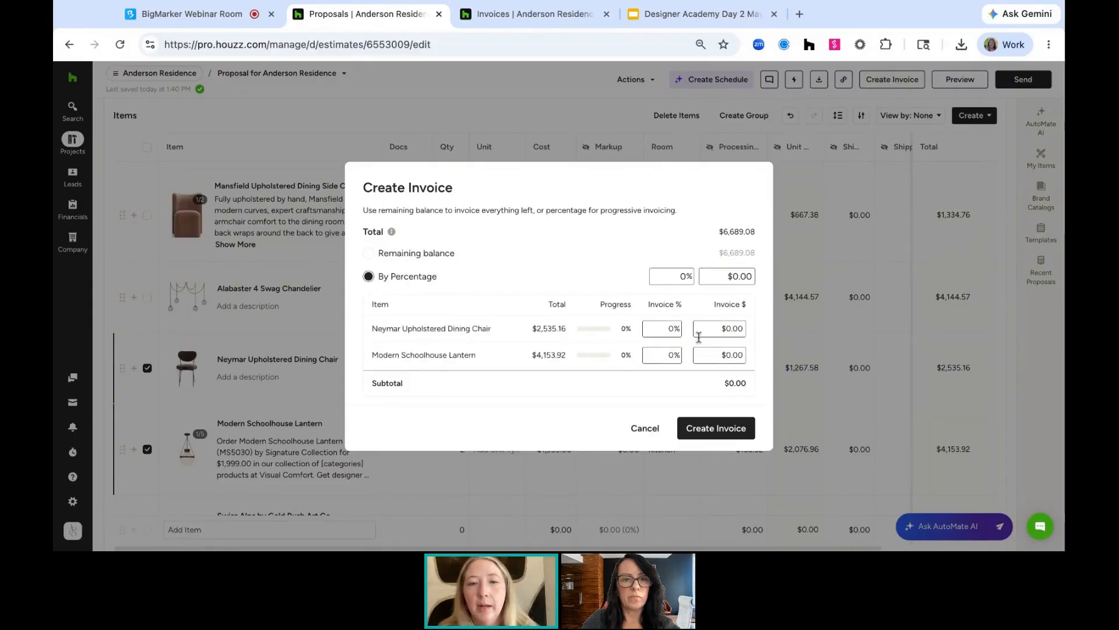
pyautogui.click(666, 330)
pyautogui.write('50')
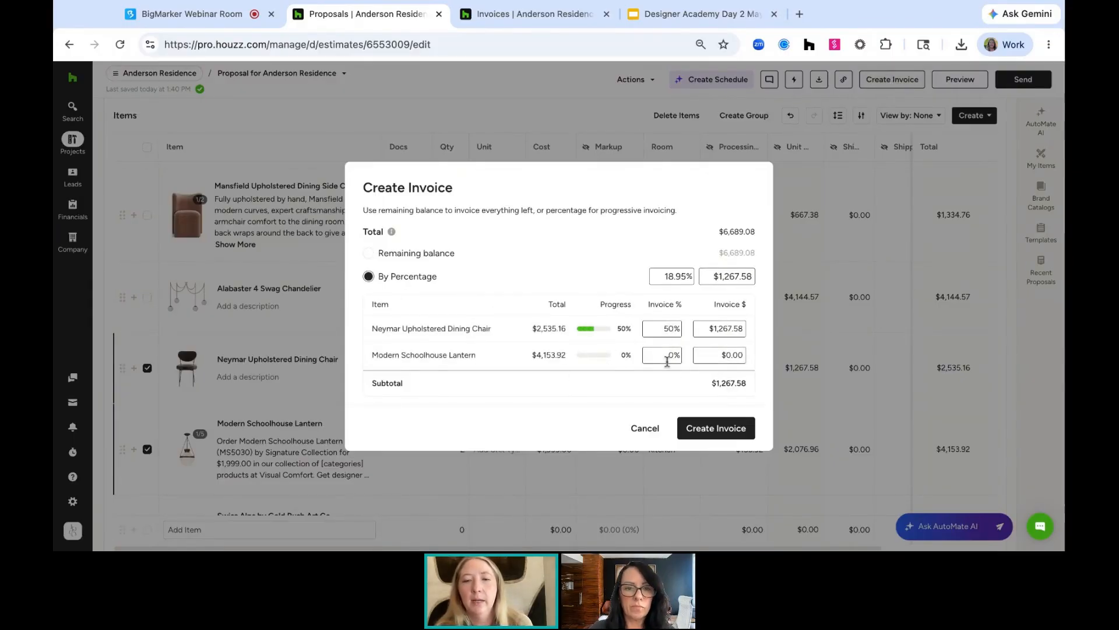
pyautogui.click(668, 356)
pyautogui.write('100')
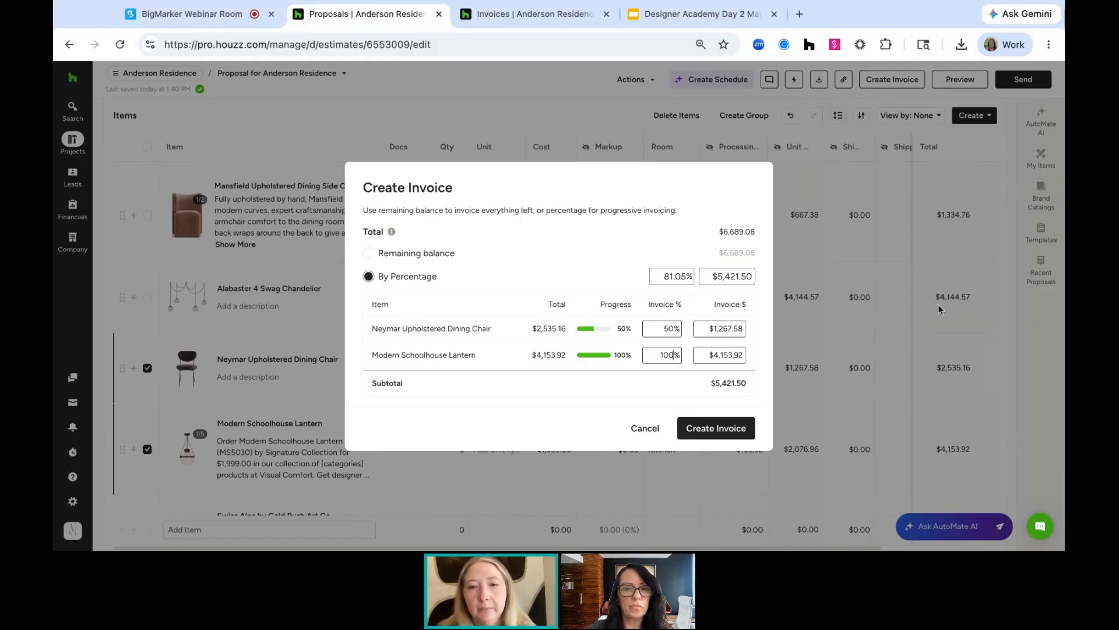
pyautogui.click(734, 436)
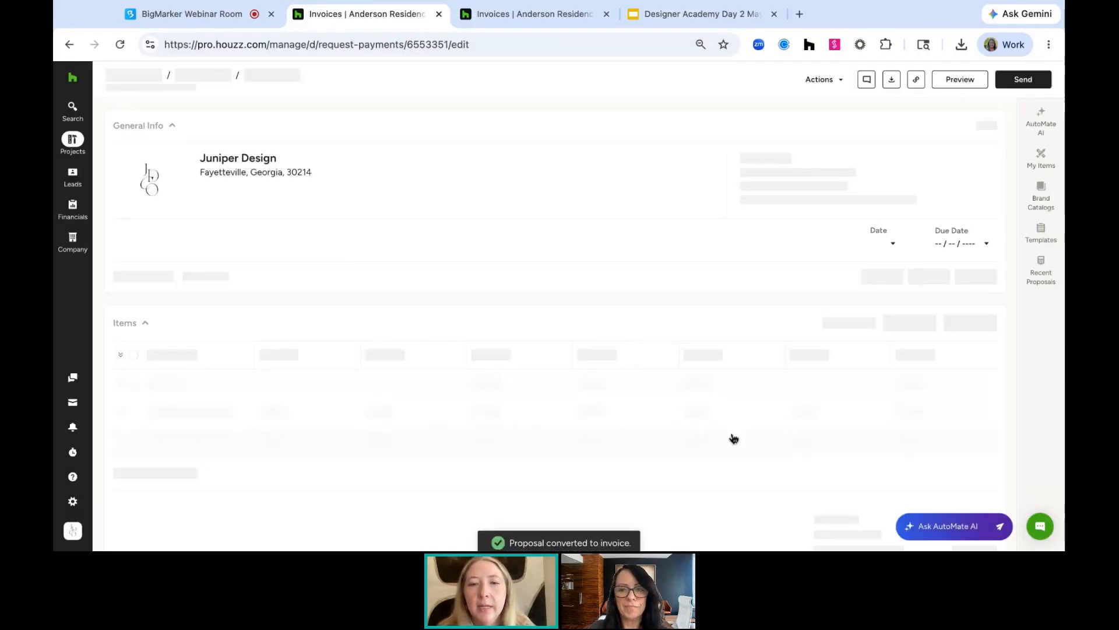
# Open the invoice's linked proposal and review the items' invoiced percentages
pyautogui.scroll(-2, 601, 323)
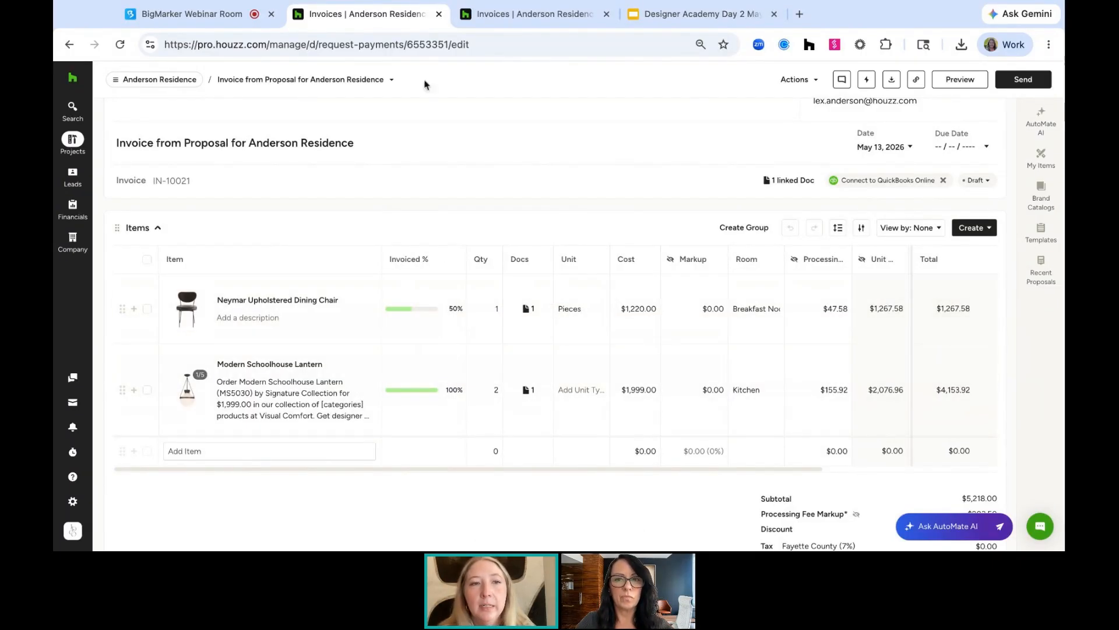
pyautogui.moveTo(528, 308)
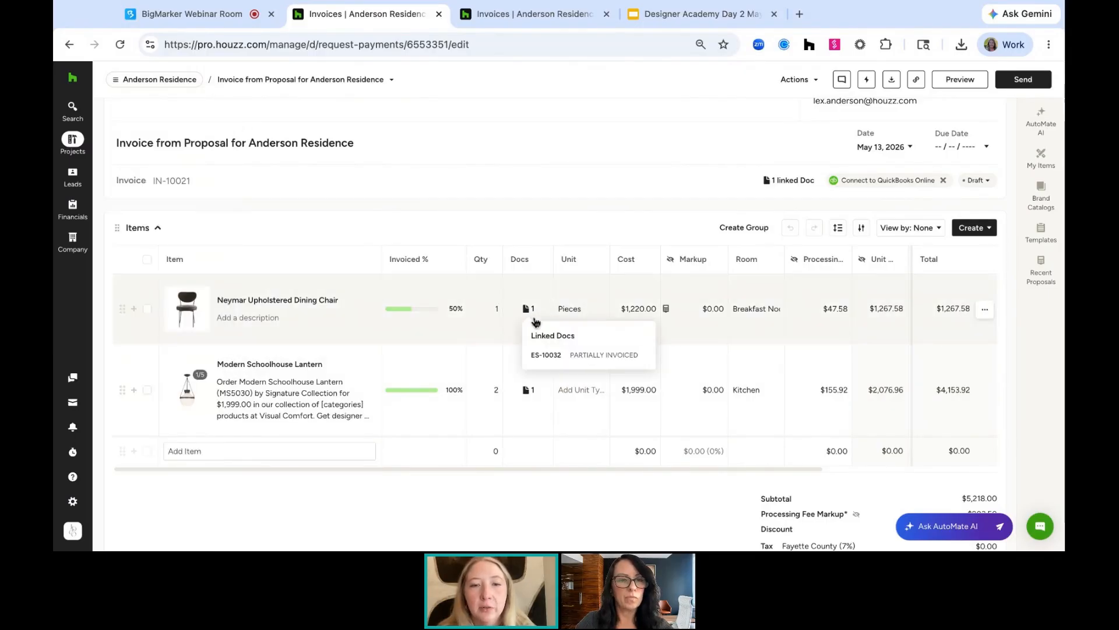
pyautogui.click(548, 355)
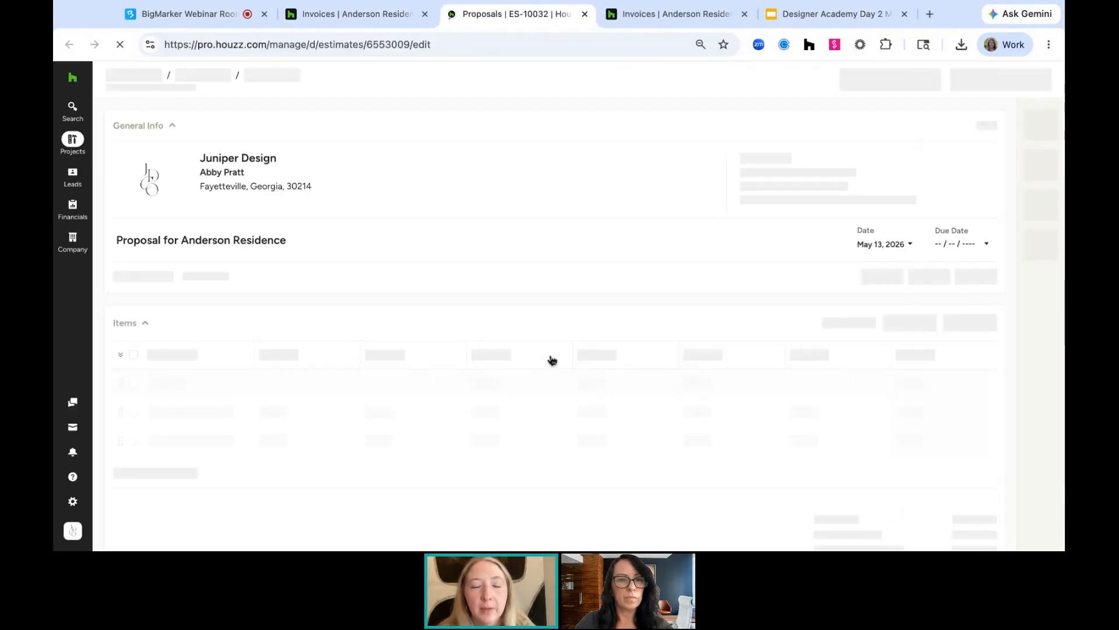
pyautogui.scroll(-5, 548, 355)
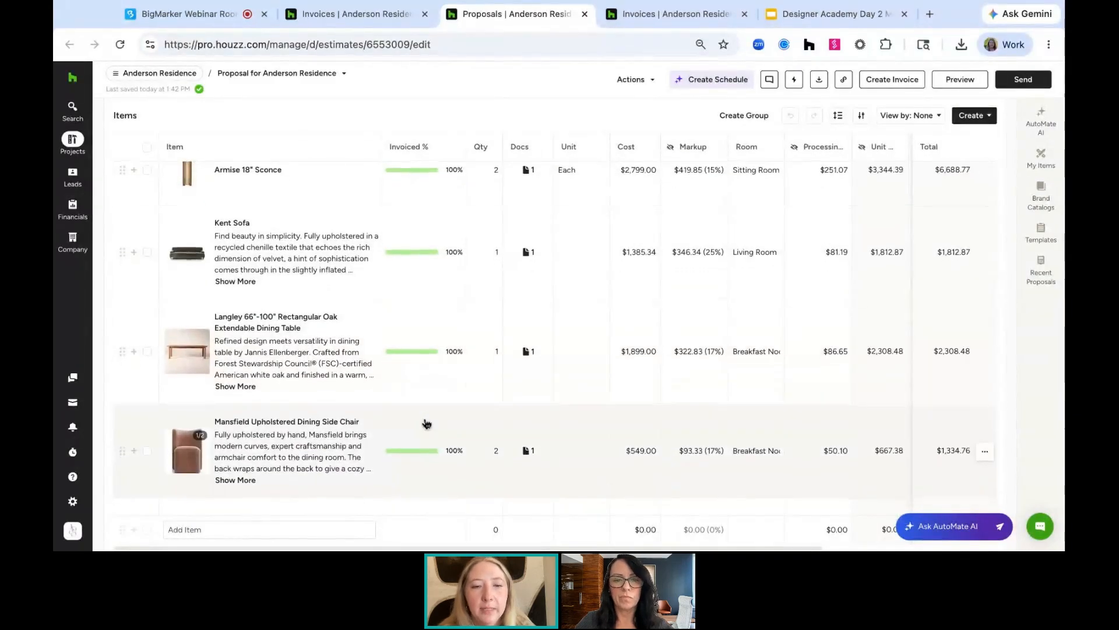
pyautogui.scroll(-4, 425, 430)
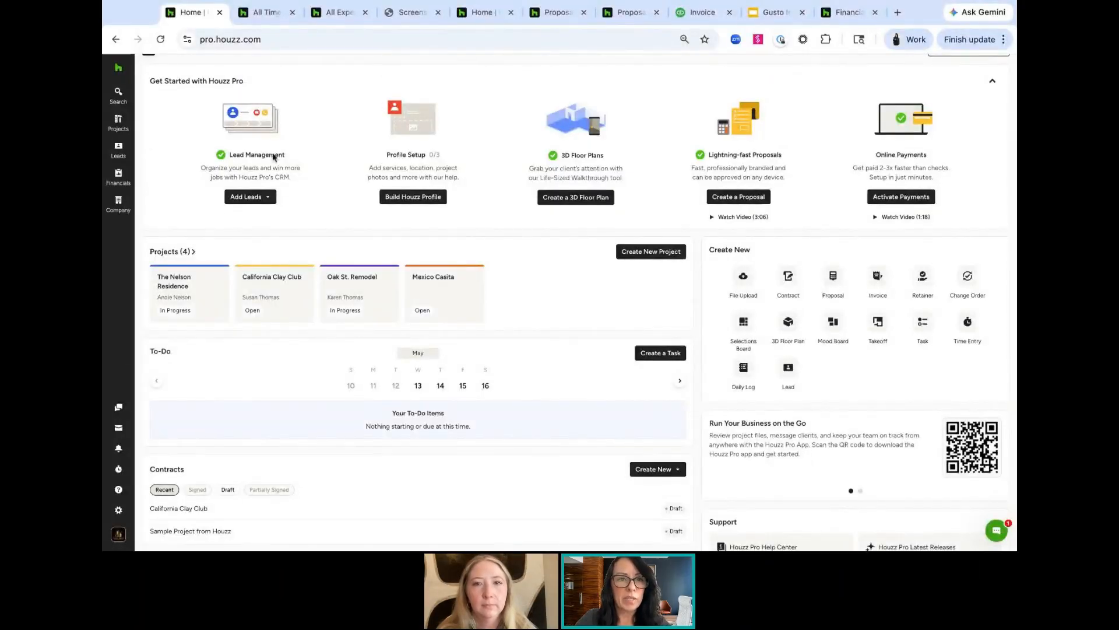
pyautogui.scroll(1, 373, 163)
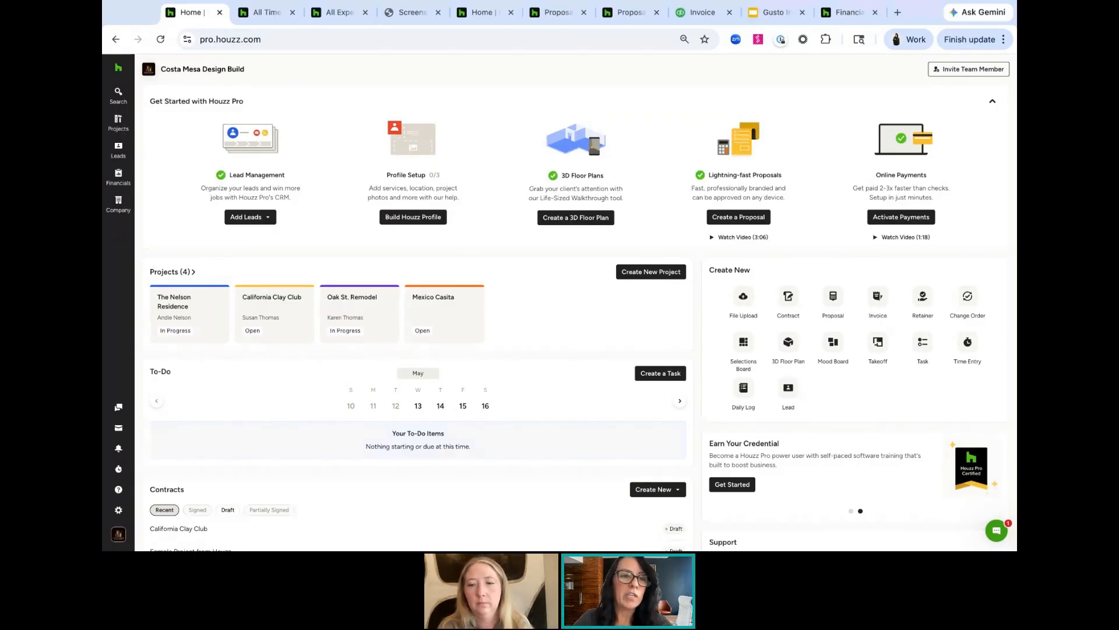
pyautogui.click(119, 203)
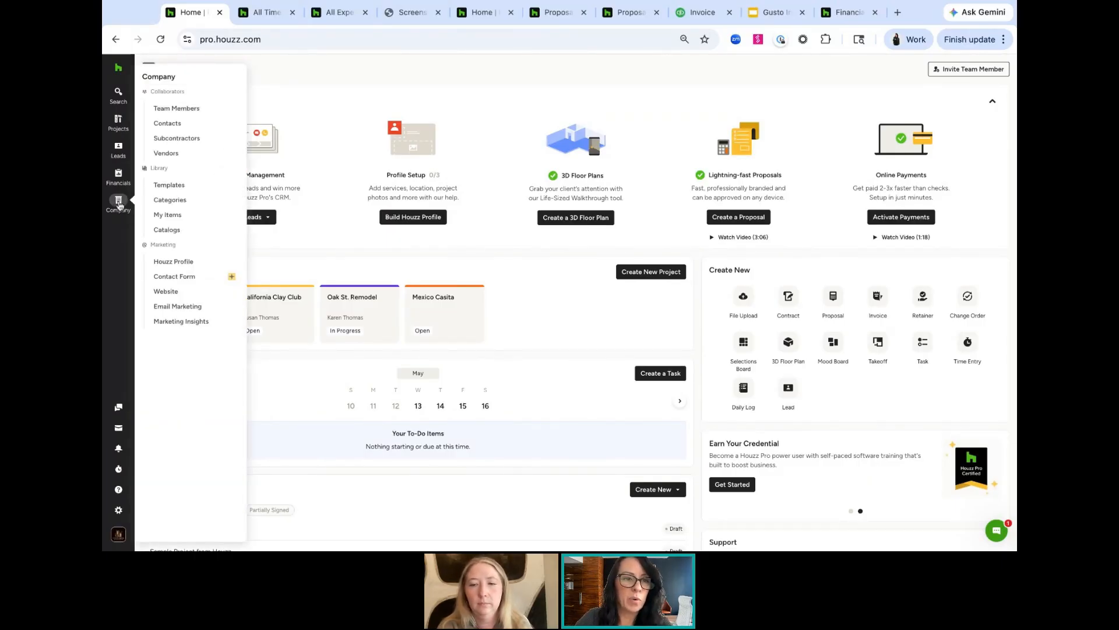
pyautogui.click(118, 93)
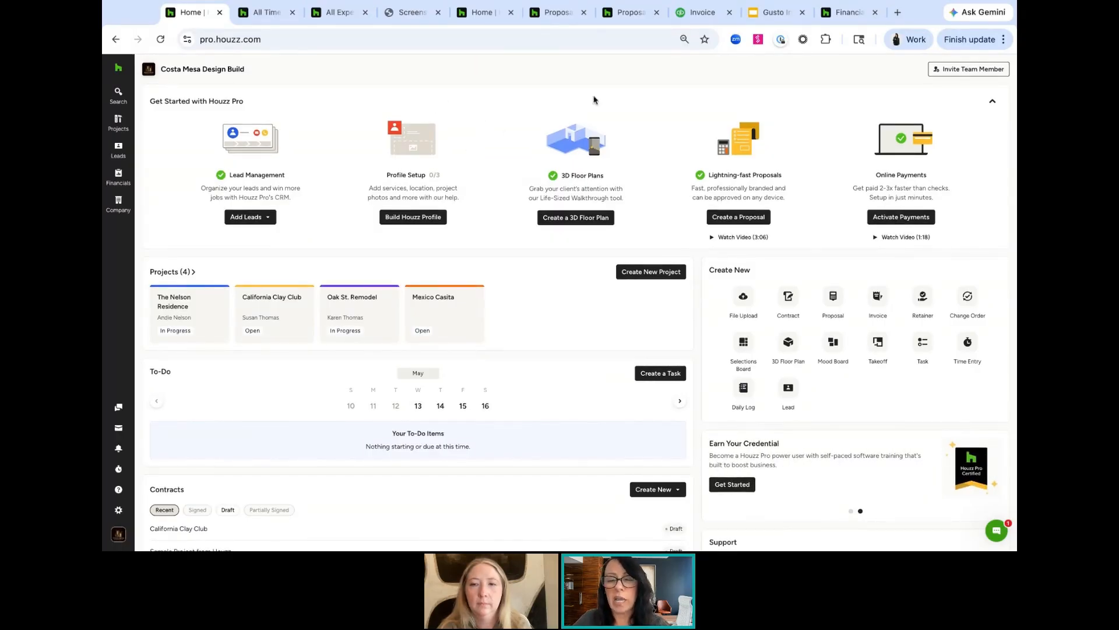
# Fill in a new Travel Time activity in Time Management with a 50 cost rate and 25% markup, and close it without creating
pyautogui.click(118, 510)
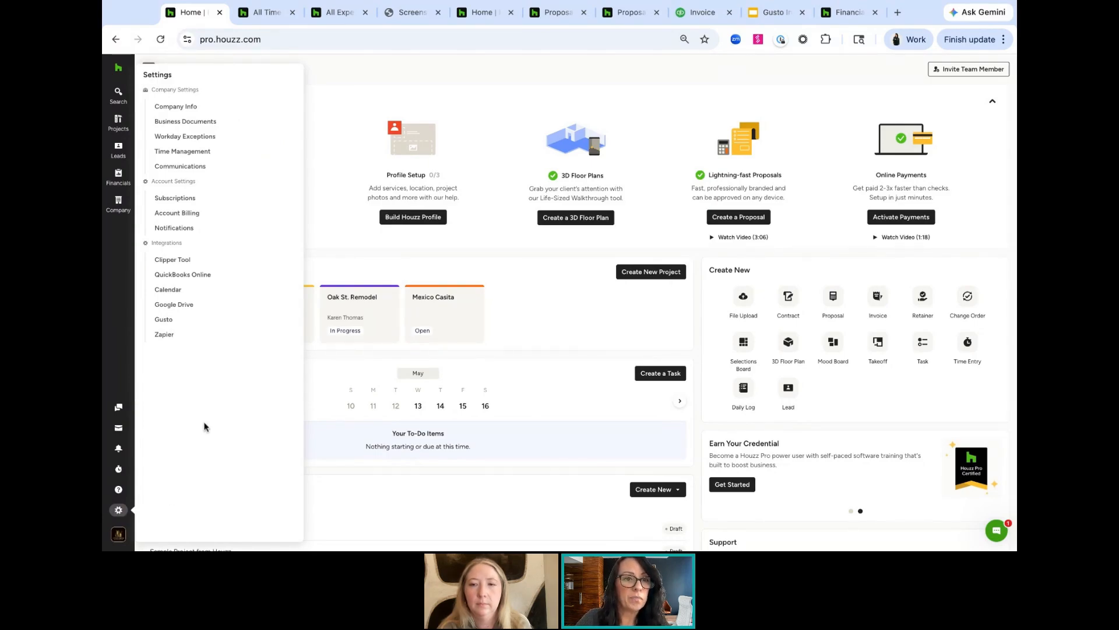
pyautogui.click(194, 153)
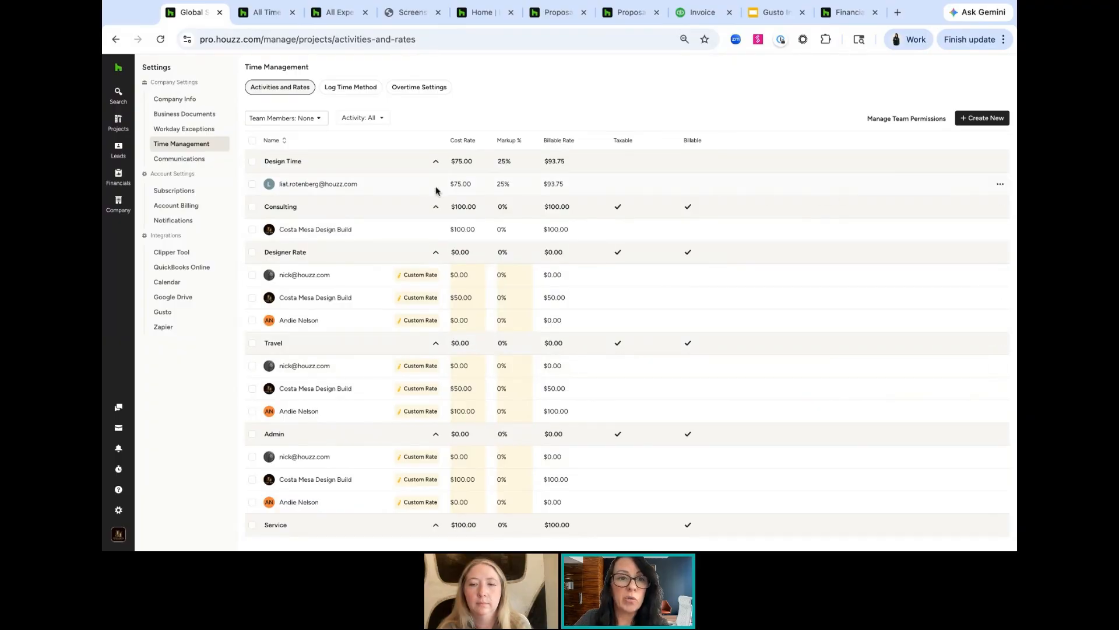
pyautogui.click(976, 122)
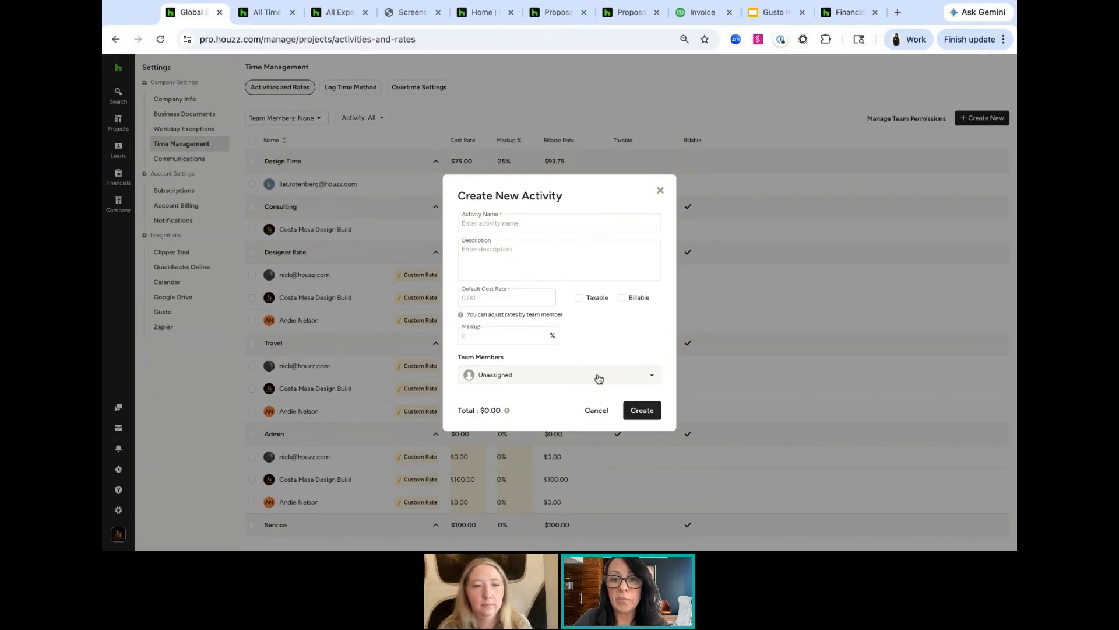
pyautogui.click(505, 222)
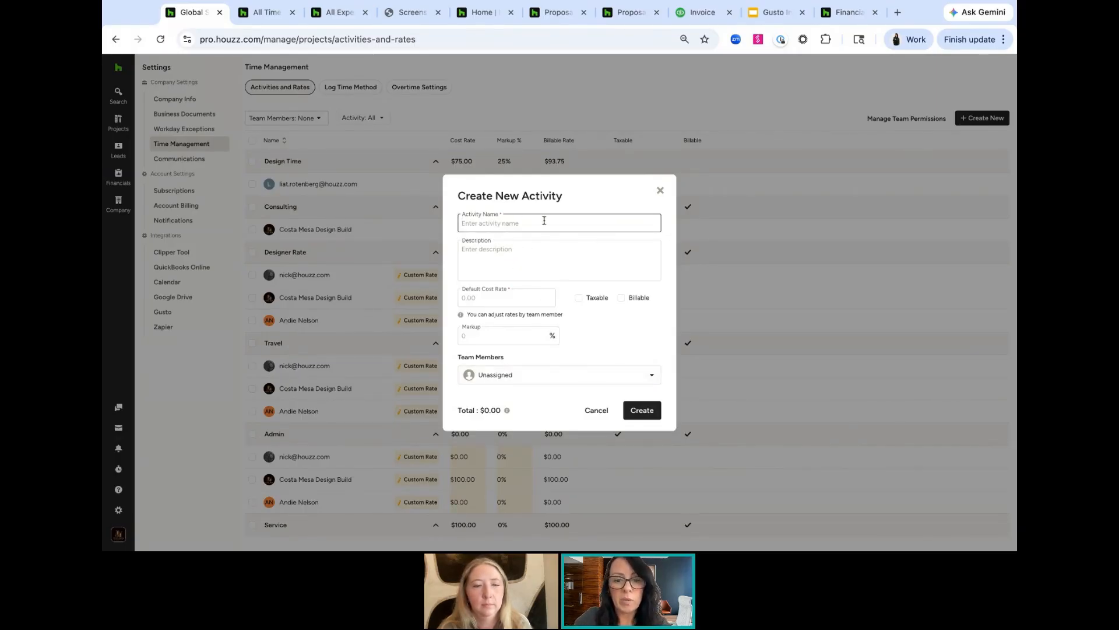
pyautogui.write('Trave')
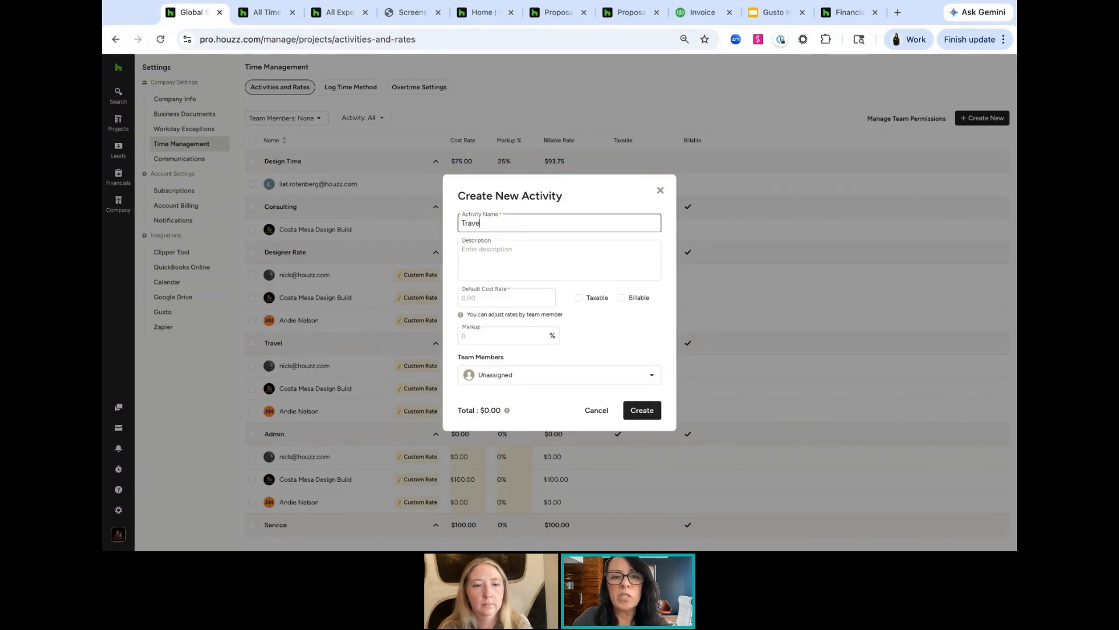
pyautogui.write('l Time')
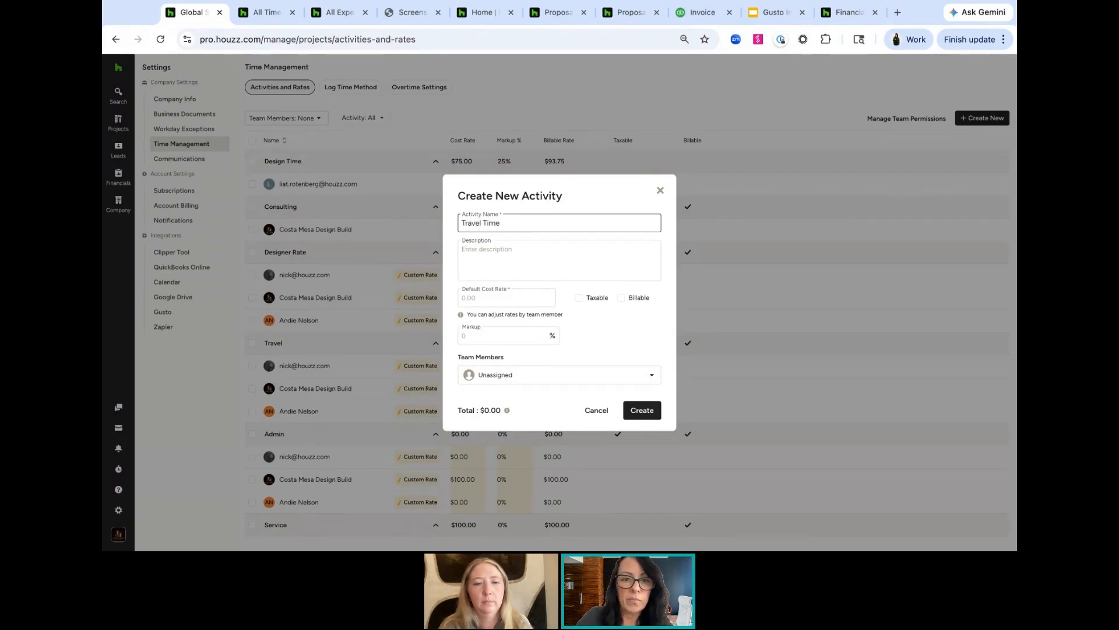
pyautogui.click(506, 299)
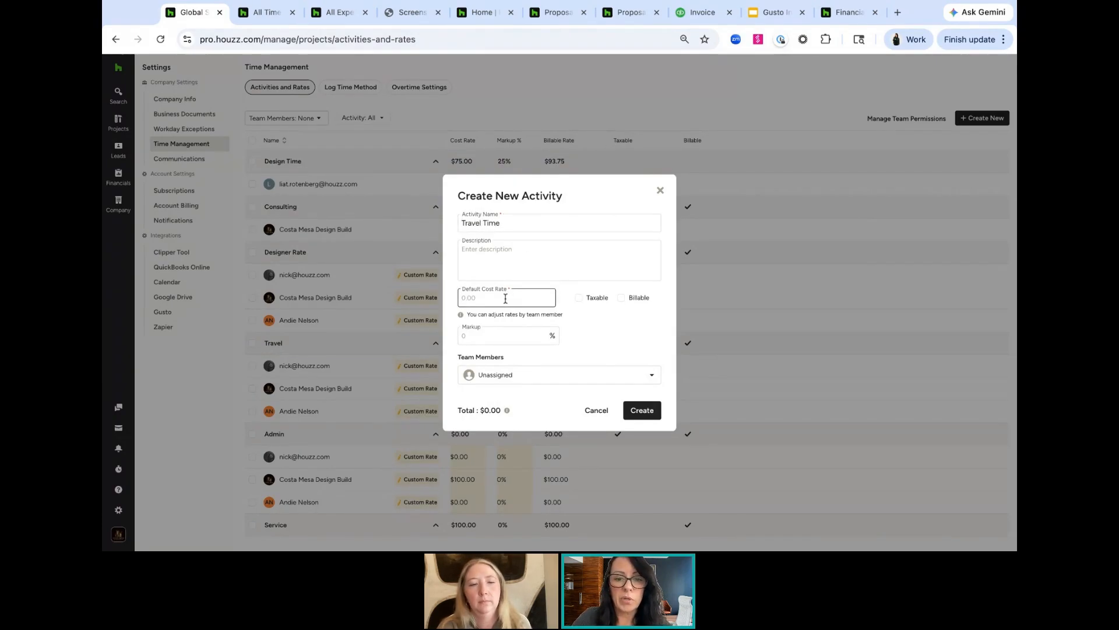
pyautogui.write('1')
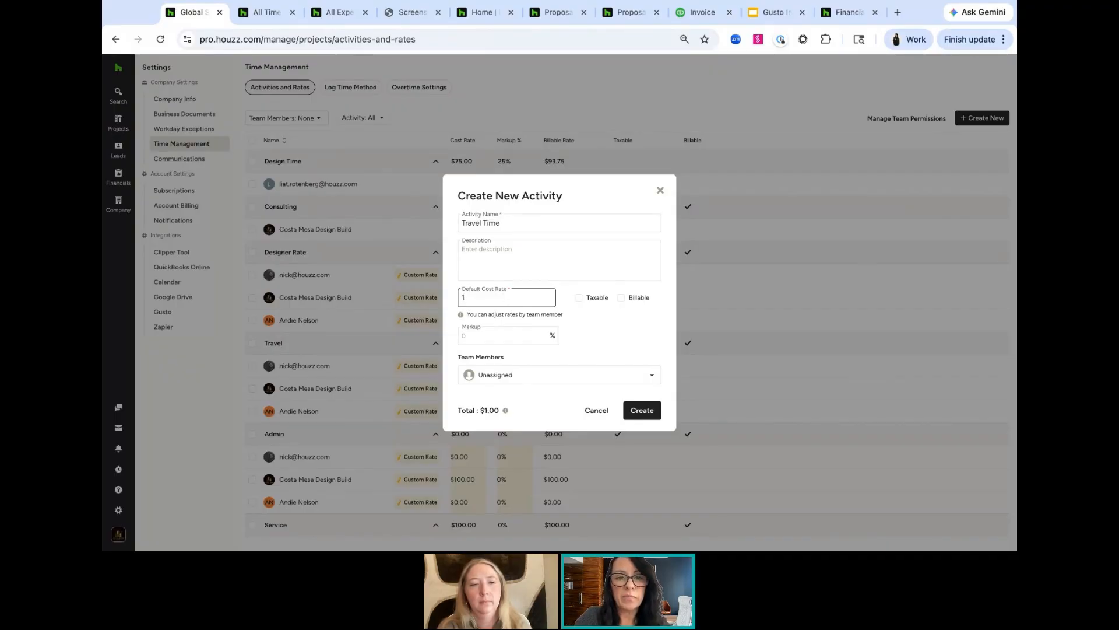
pyautogui.press('BackSpace')
pyautogui.write('50')
pyautogui.click(508, 335)
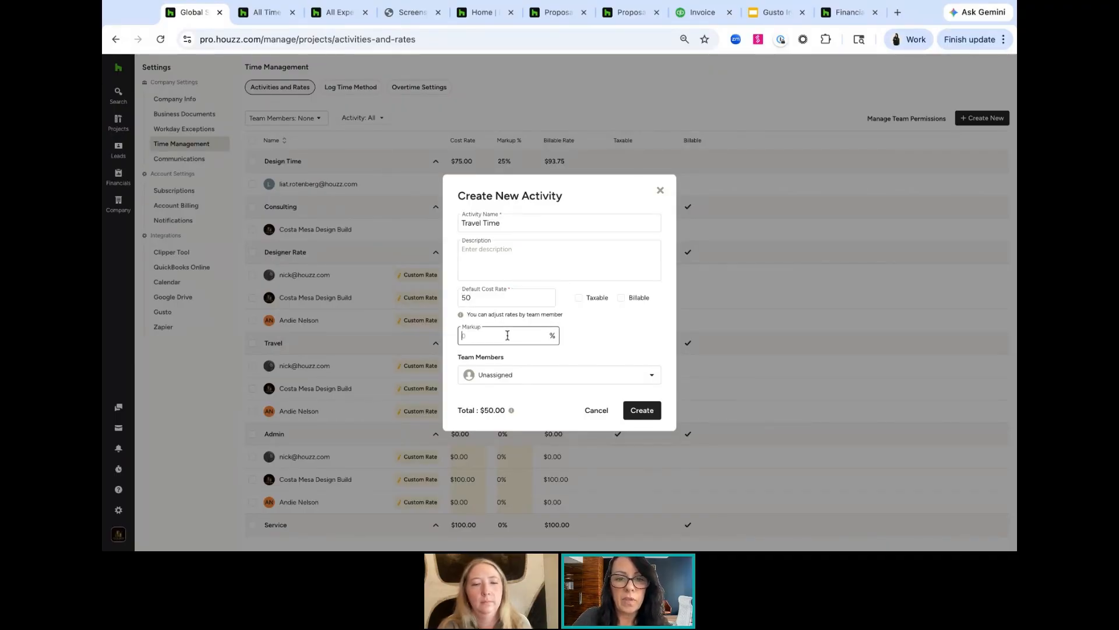
pyautogui.write('25')
pyautogui.press('Tab')
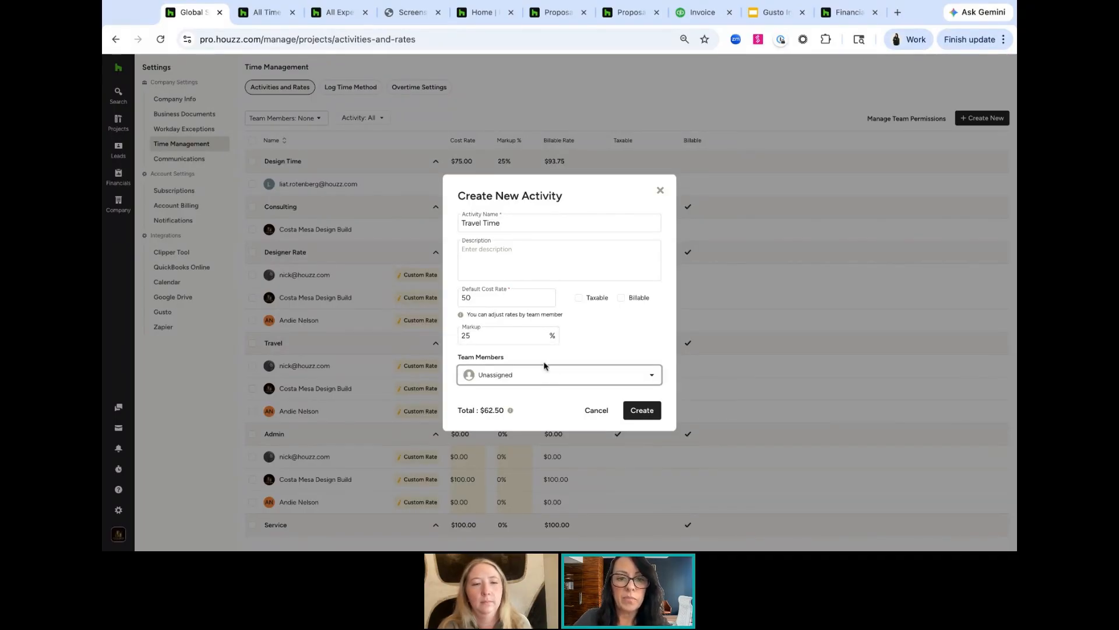
pyautogui.click(555, 376)
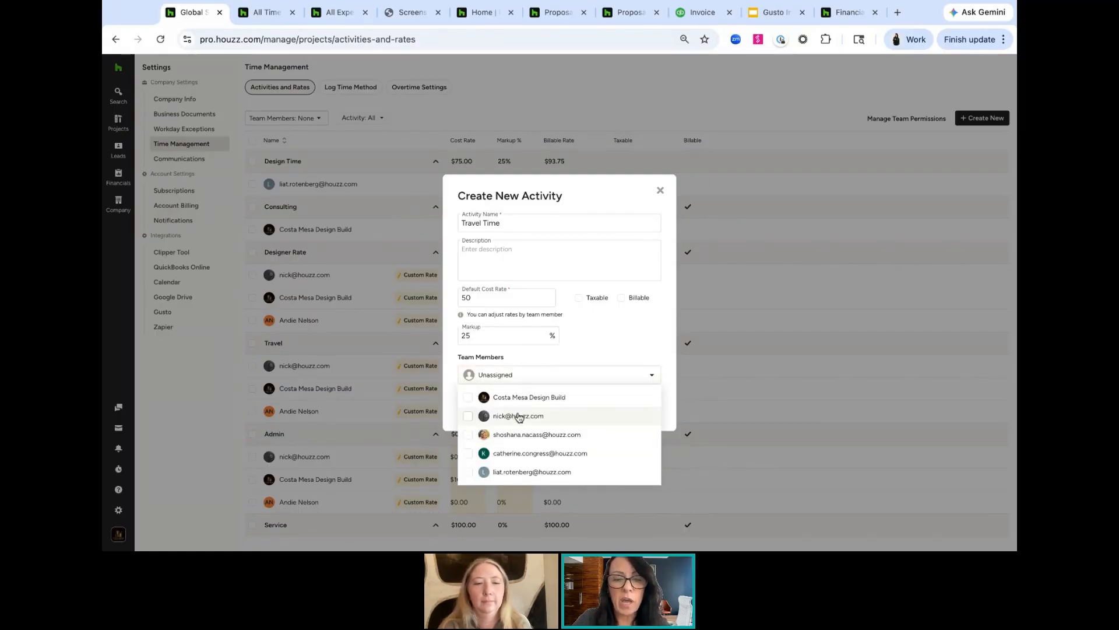
pyautogui.click(661, 192)
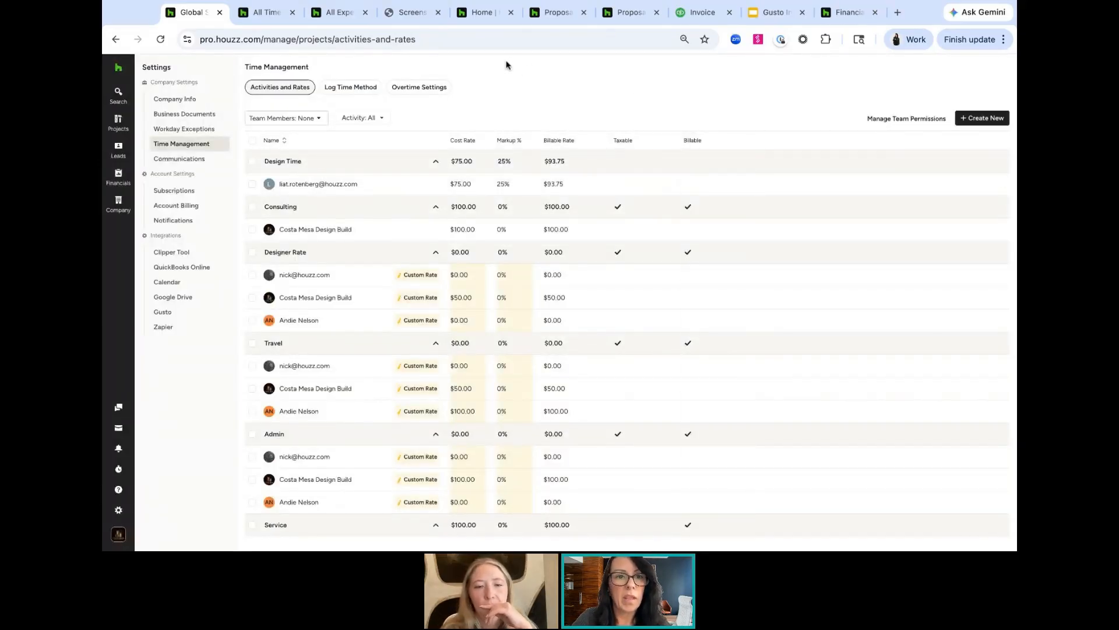
# Reset the approved Consulting time entry's status and decline it
pyautogui.click(272, 21)
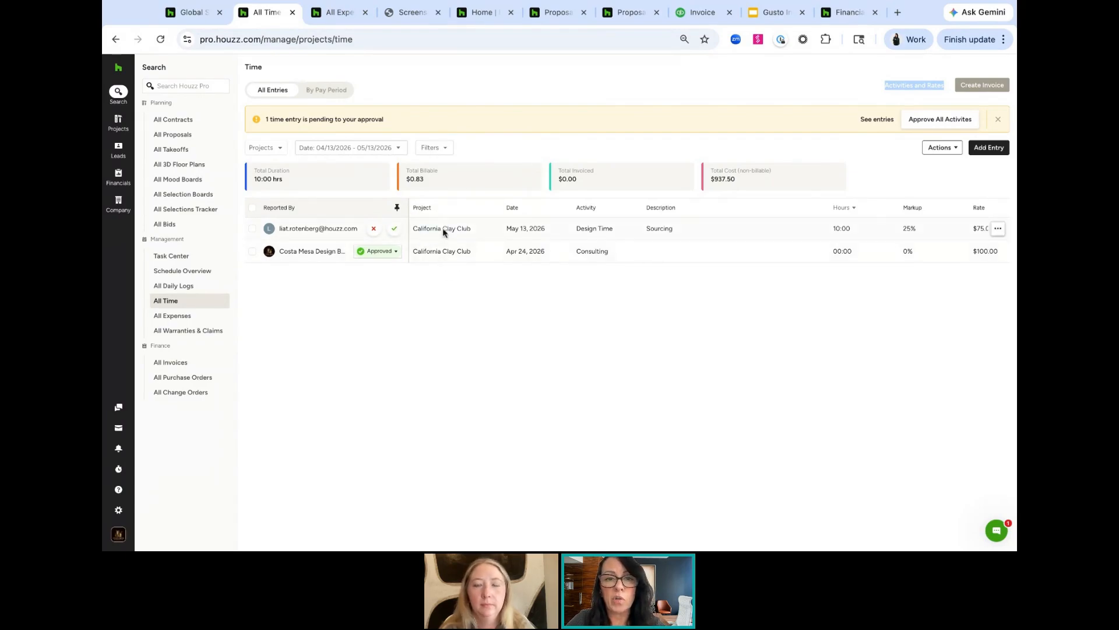
pyautogui.click(395, 254)
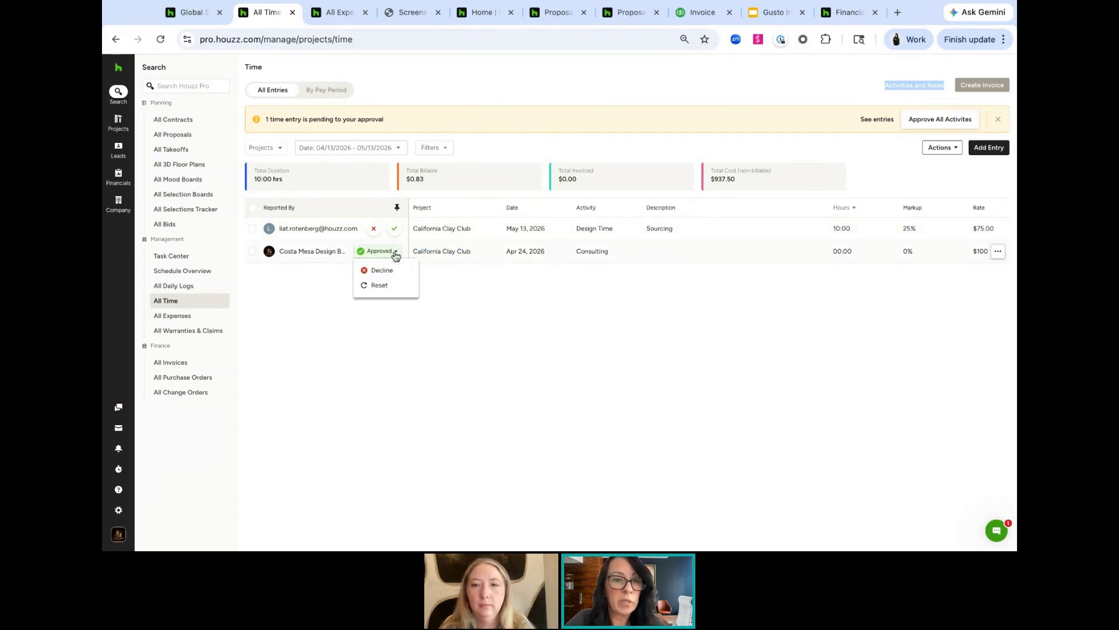
pyautogui.click(378, 287)
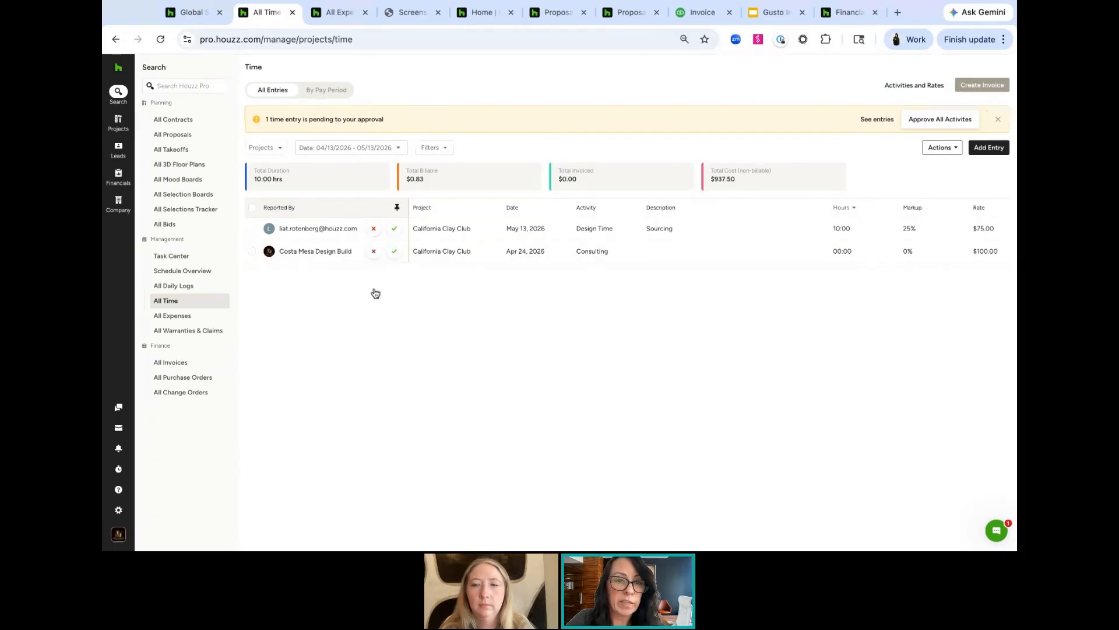
pyautogui.click(374, 251)
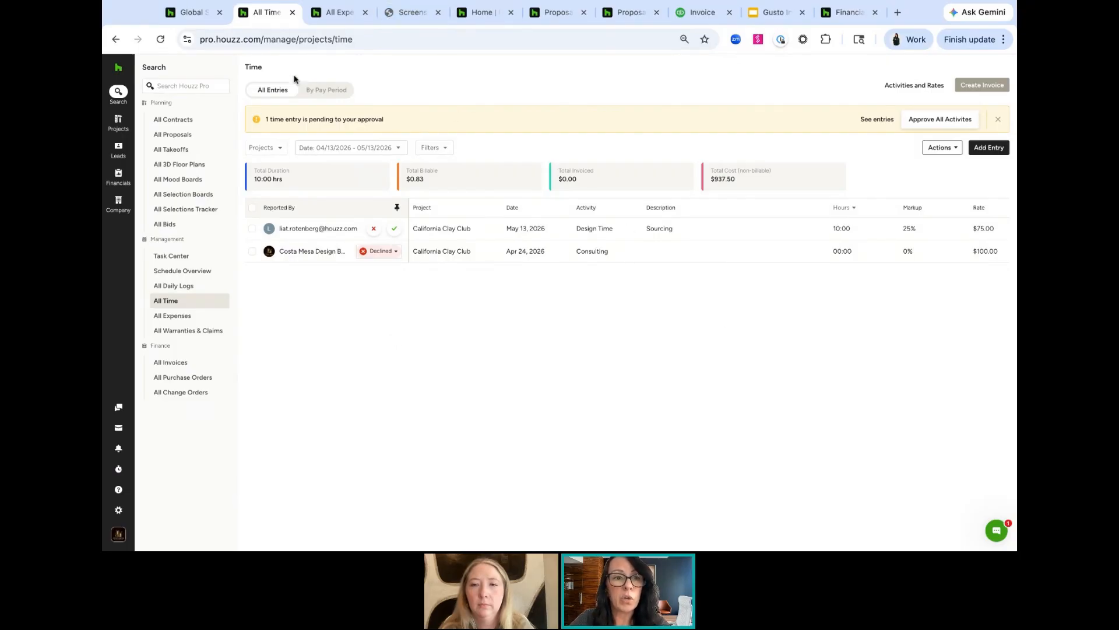
# Open a team member's settings and review their project permissions for time entry and time management
pyautogui.moveTo(110, 184)
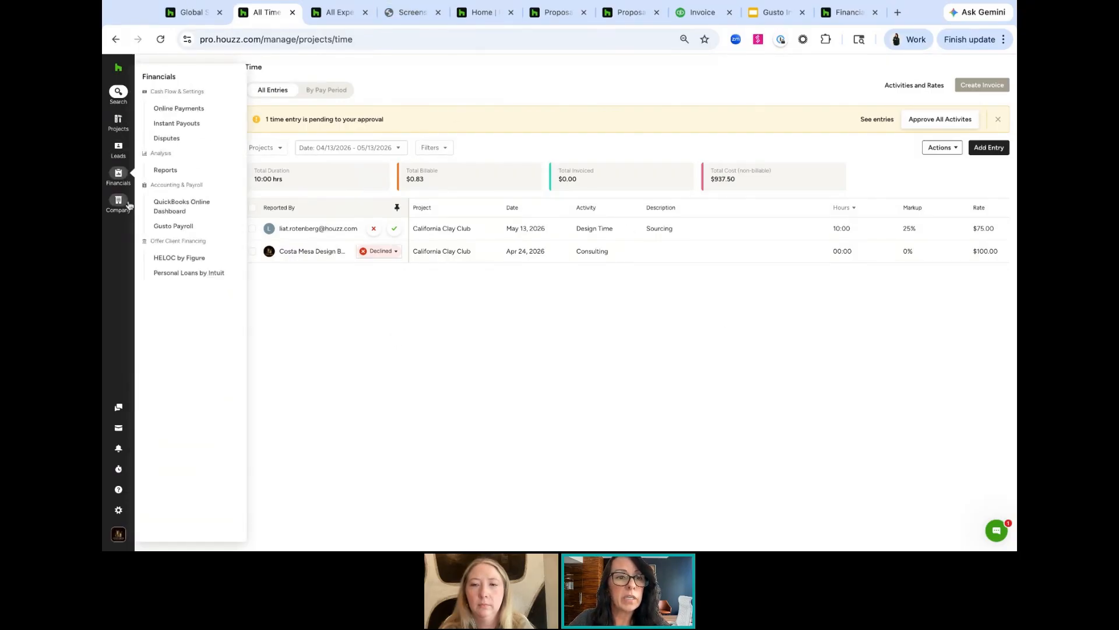
pyautogui.moveTo(117, 211)
pyautogui.click(183, 108)
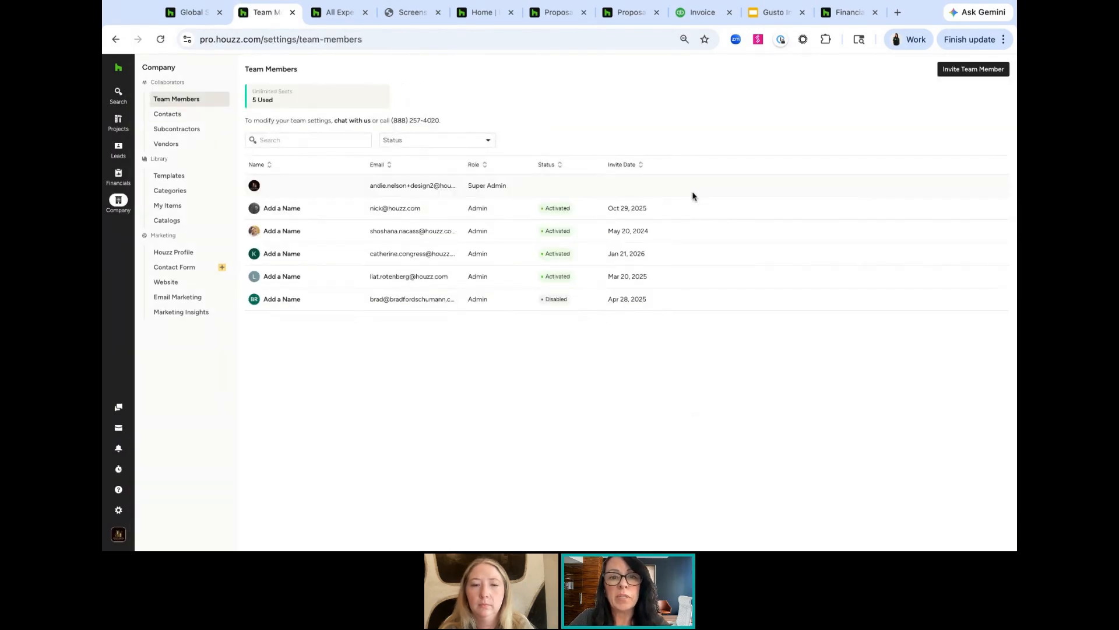
pyautogui.moveTo(993, 277)
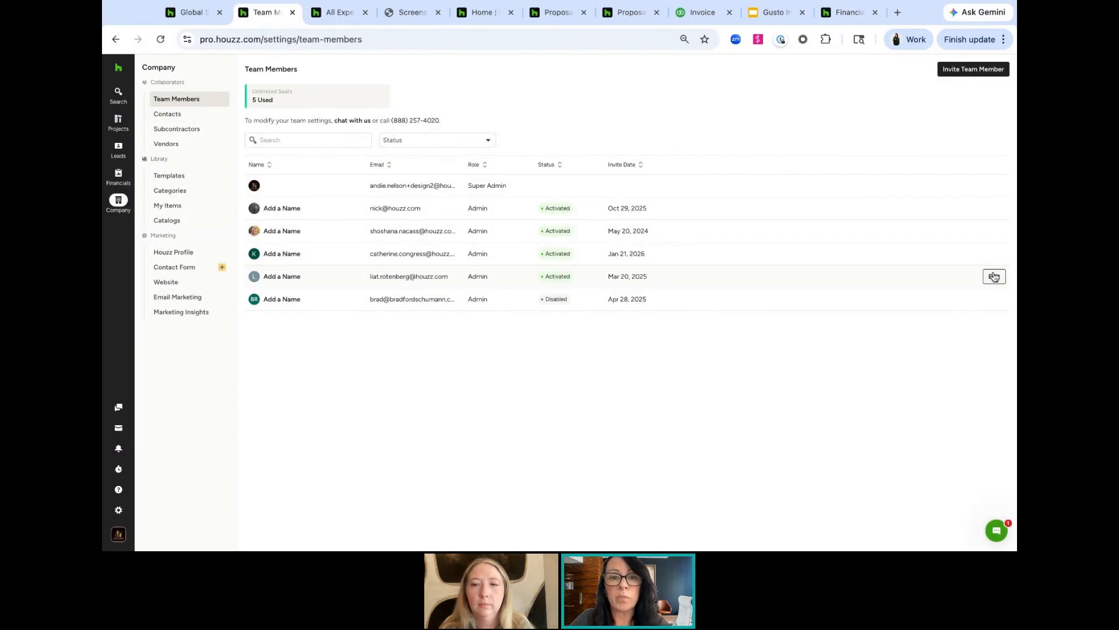
pyautogui.click(994, 277)
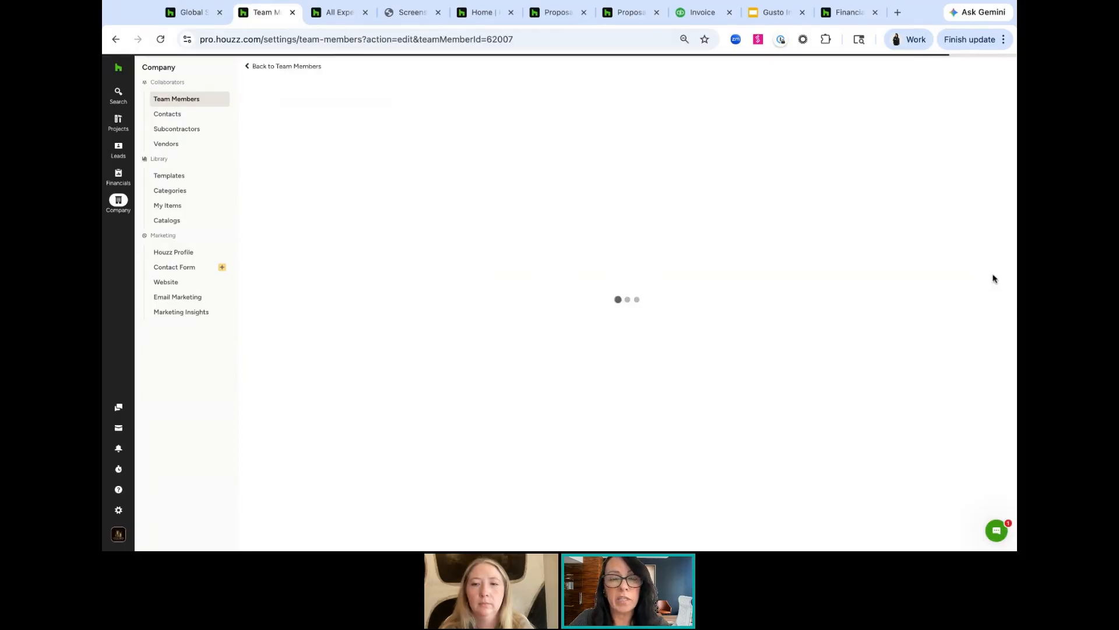
pyautogui.scroll(-4, 596, 286)
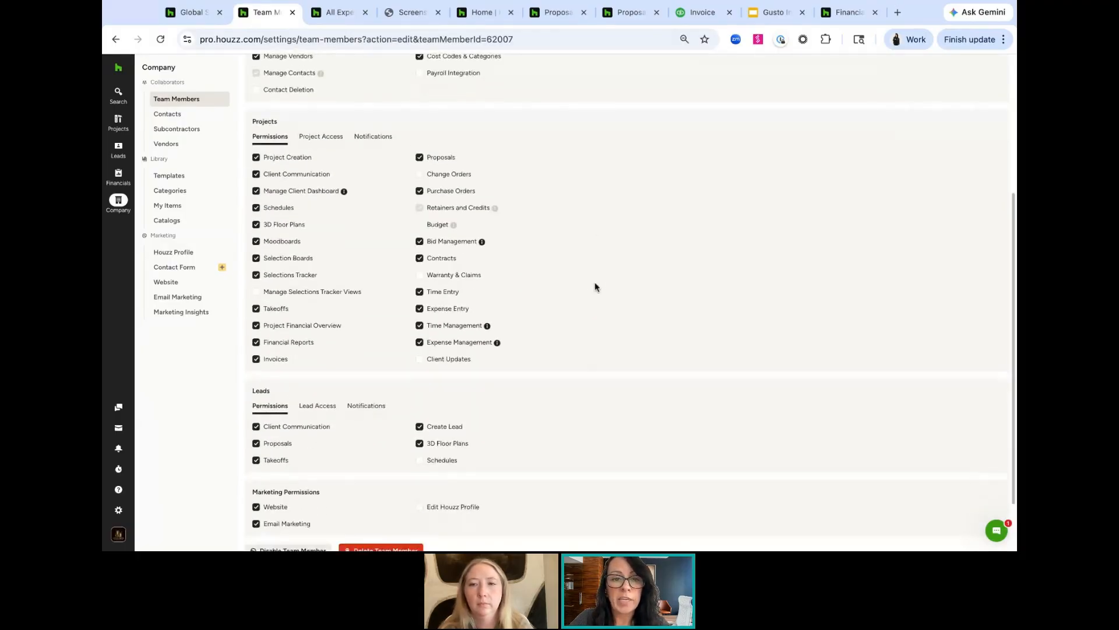
pyautogui.scroll(3, 595, 286)
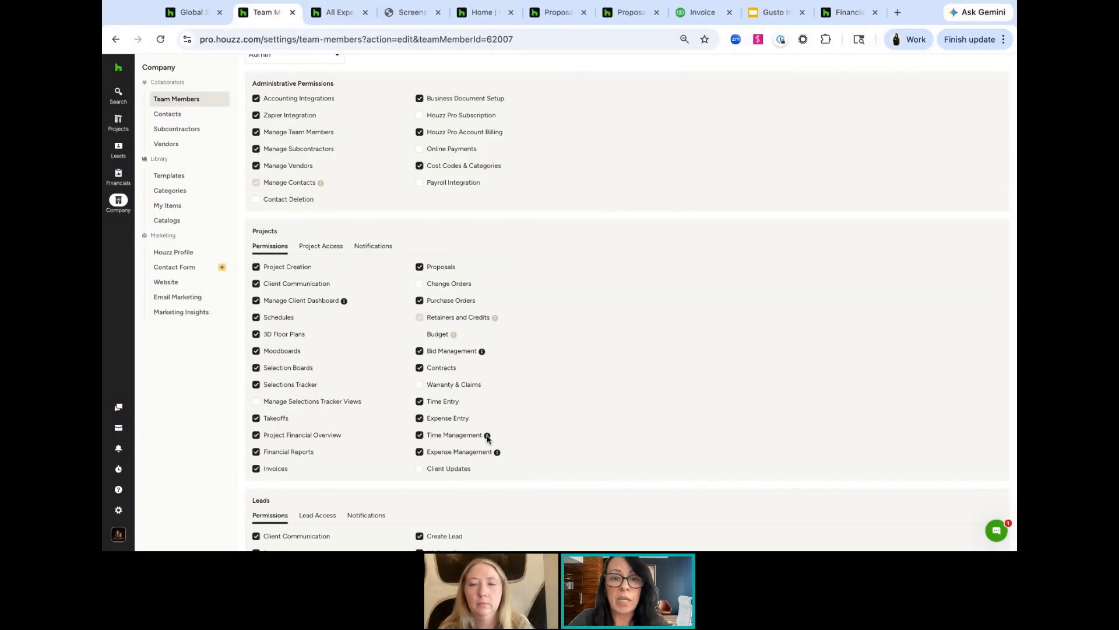
pyautogui.moveTo(488, 438)
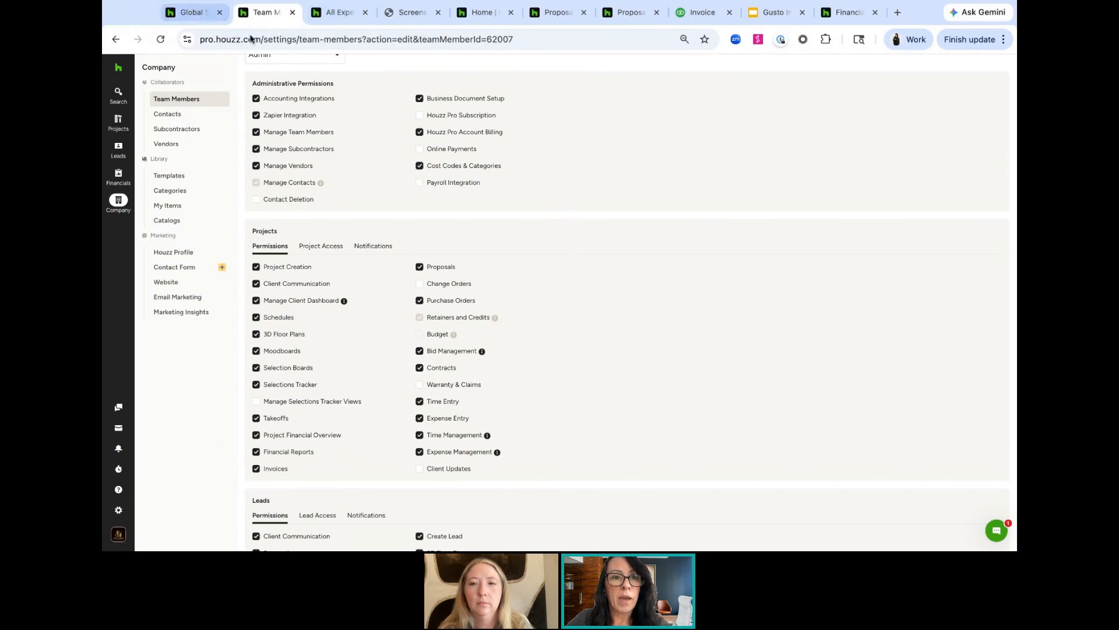
# Approve the pending Design Time entry in the All Time list
pyautogui.moveTo(118, 94)
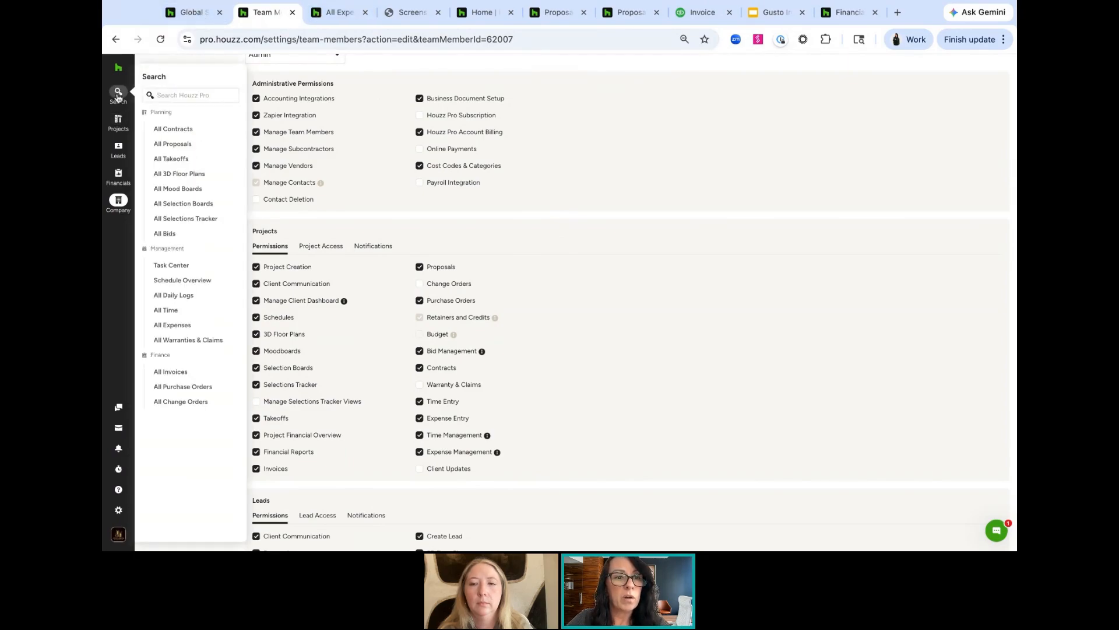
pyautogui.click(174, 311)
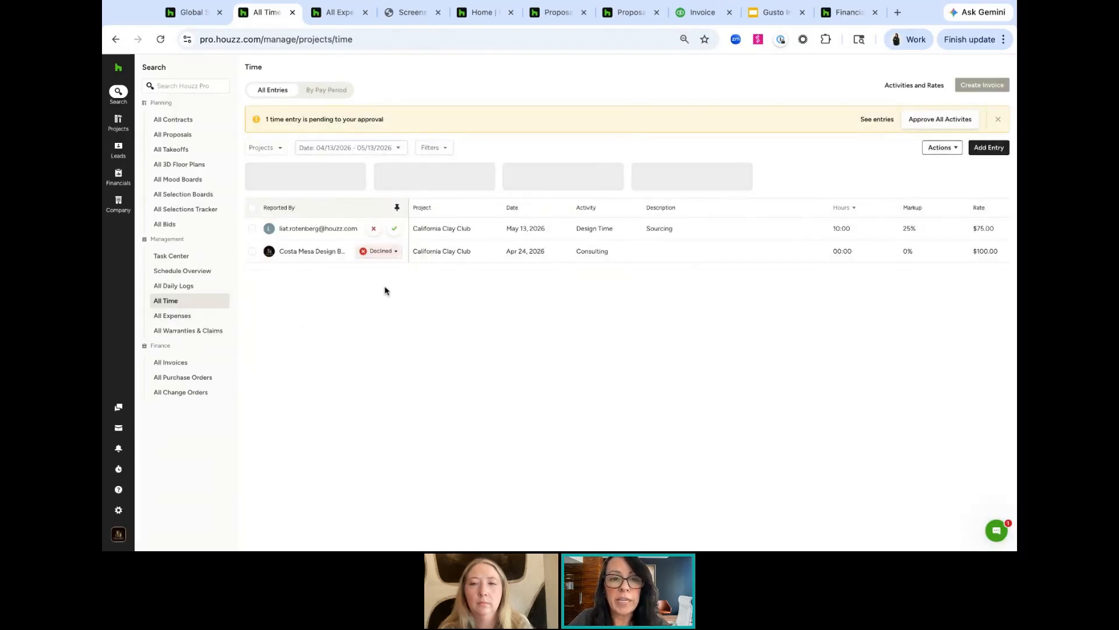
pyautogui.click(395, 230)
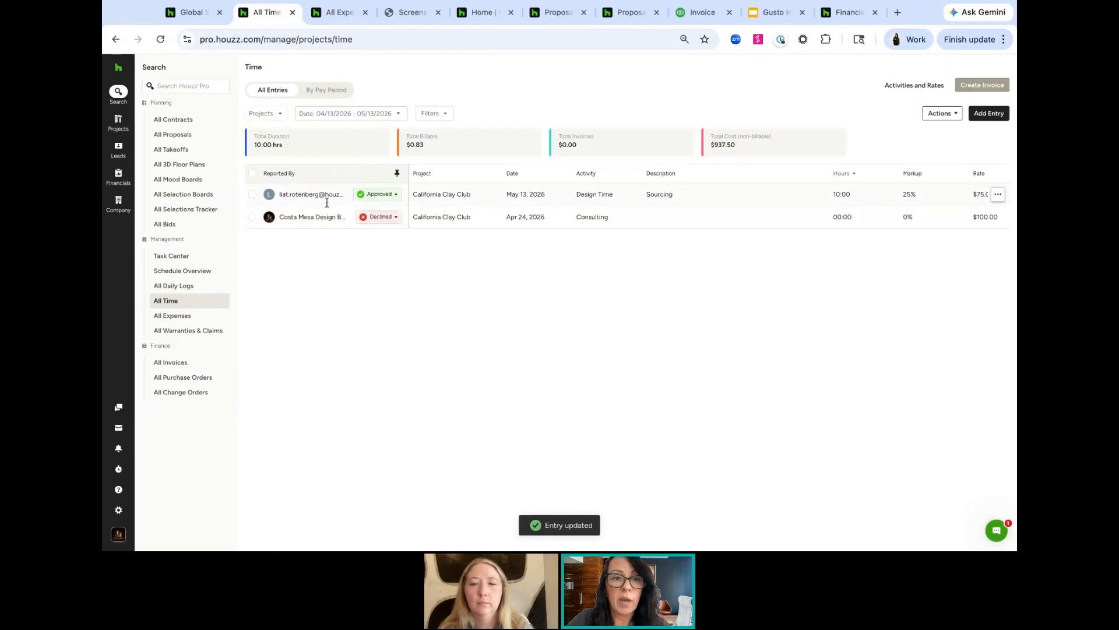
# Create a new invoice from scratch from the approved Design Time entry
pyautogui.click(252, 195)
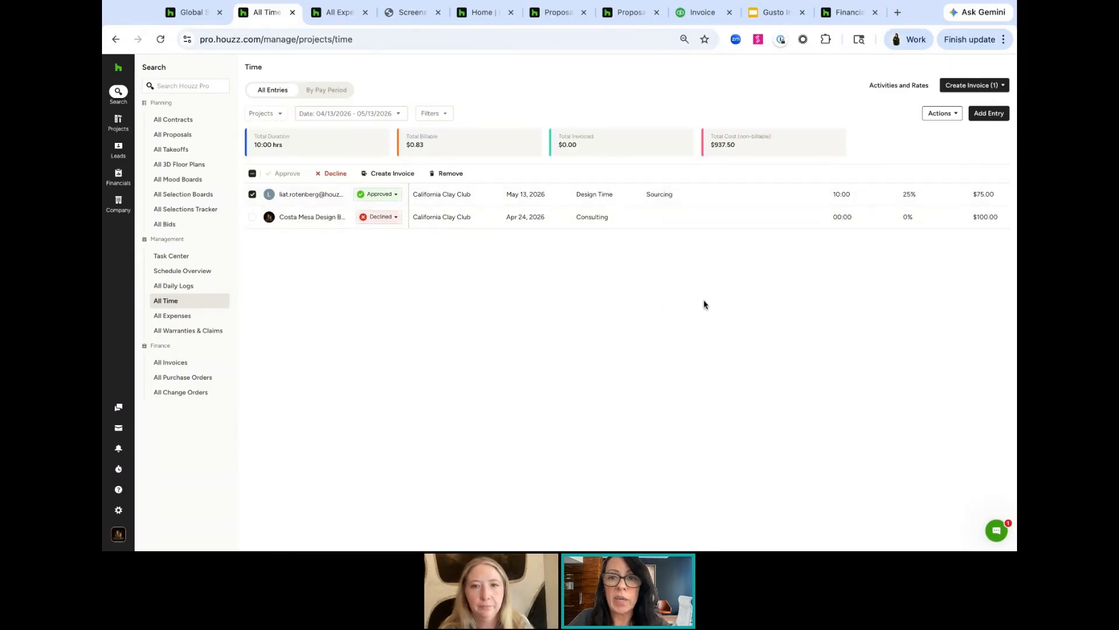
pyautogui.click(977, 86)
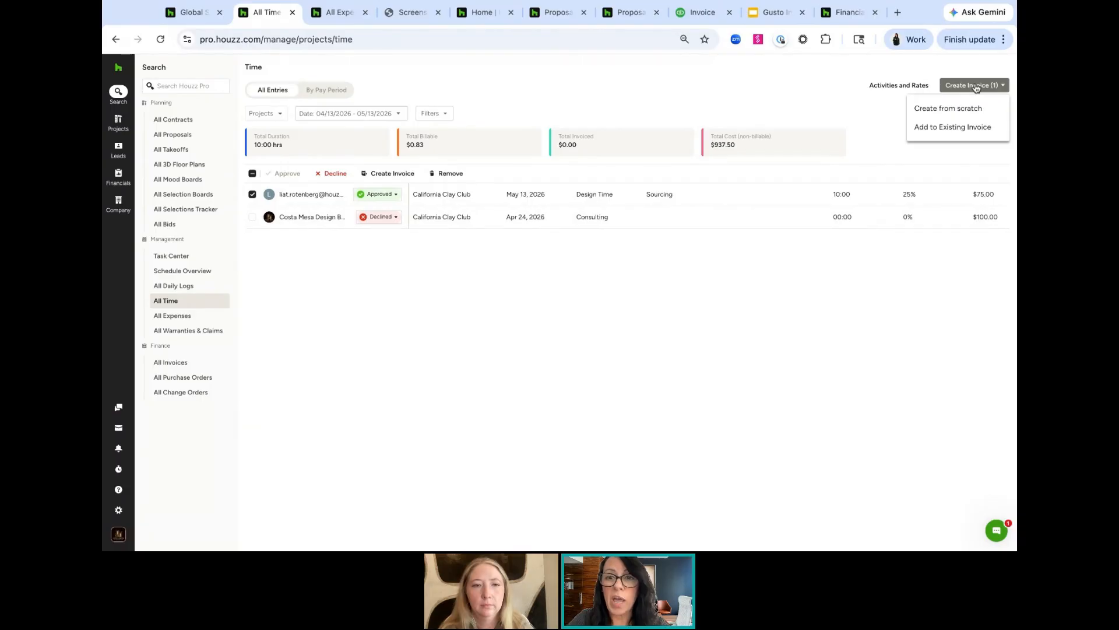
pyautogui.click(945, 111)
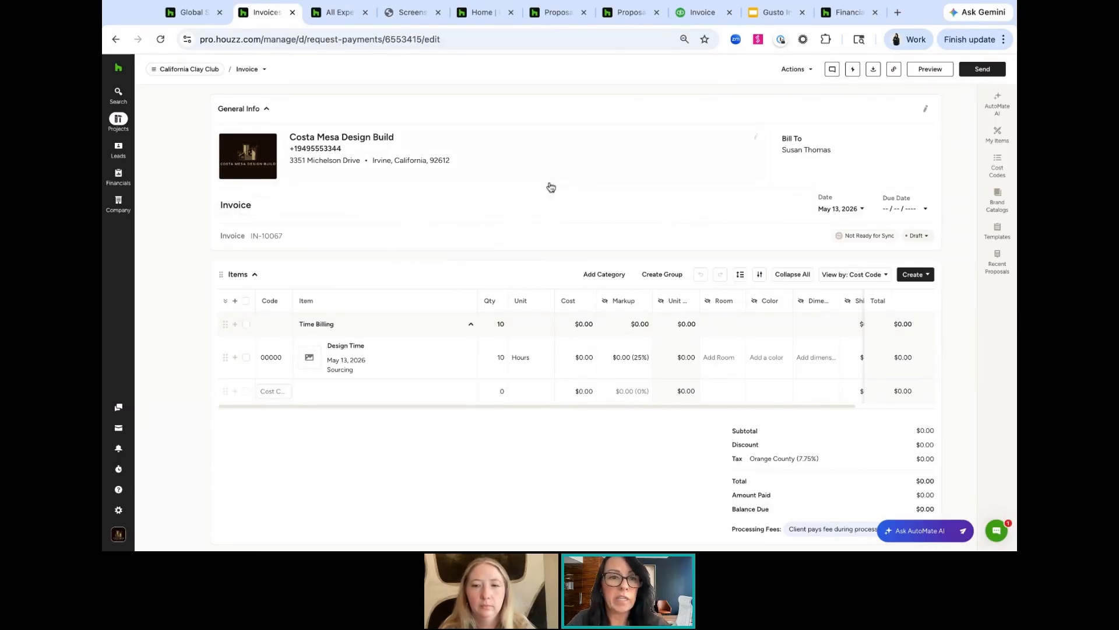
# Start a new expense entry for the California Clay Club project, reported by a team member
pyautogui.click(335, 12)
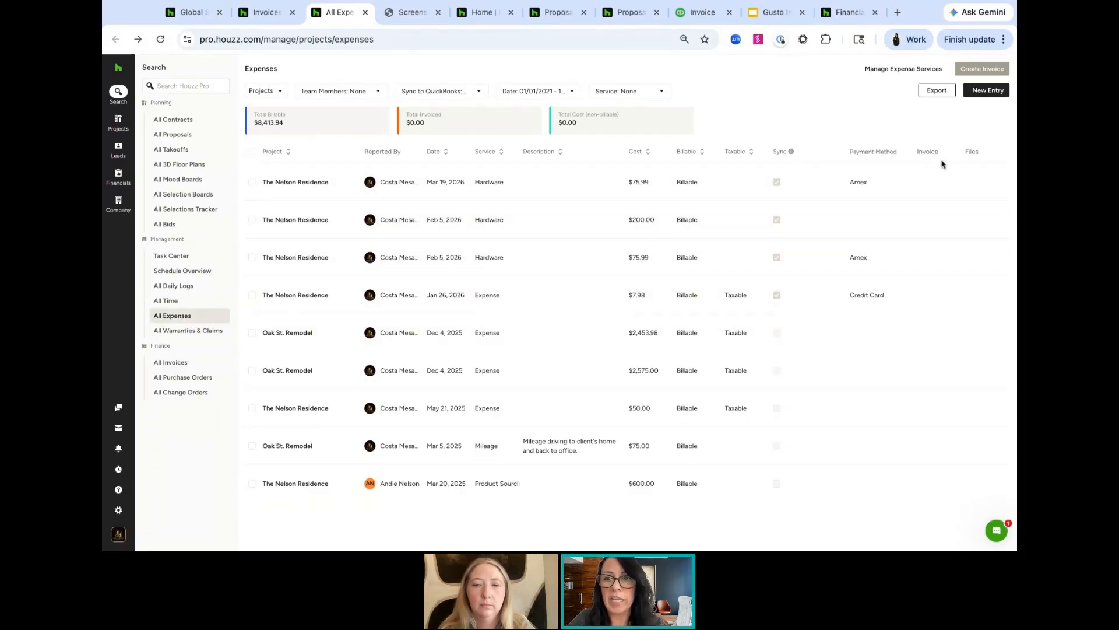
pyautogui.click(988, 92)
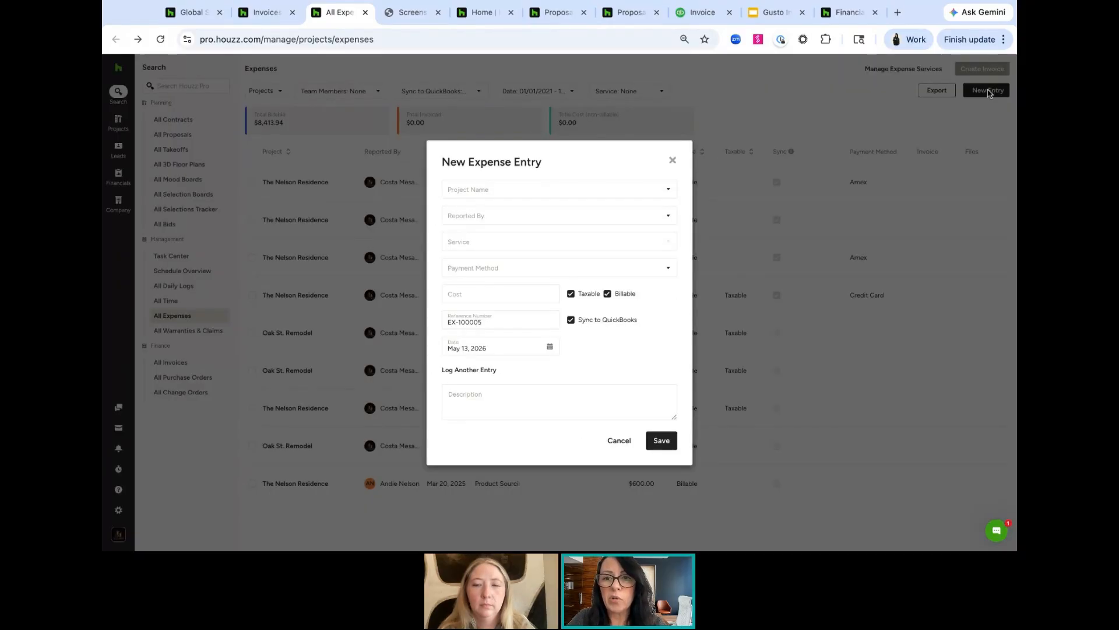
pyautogui.click(506, 191)
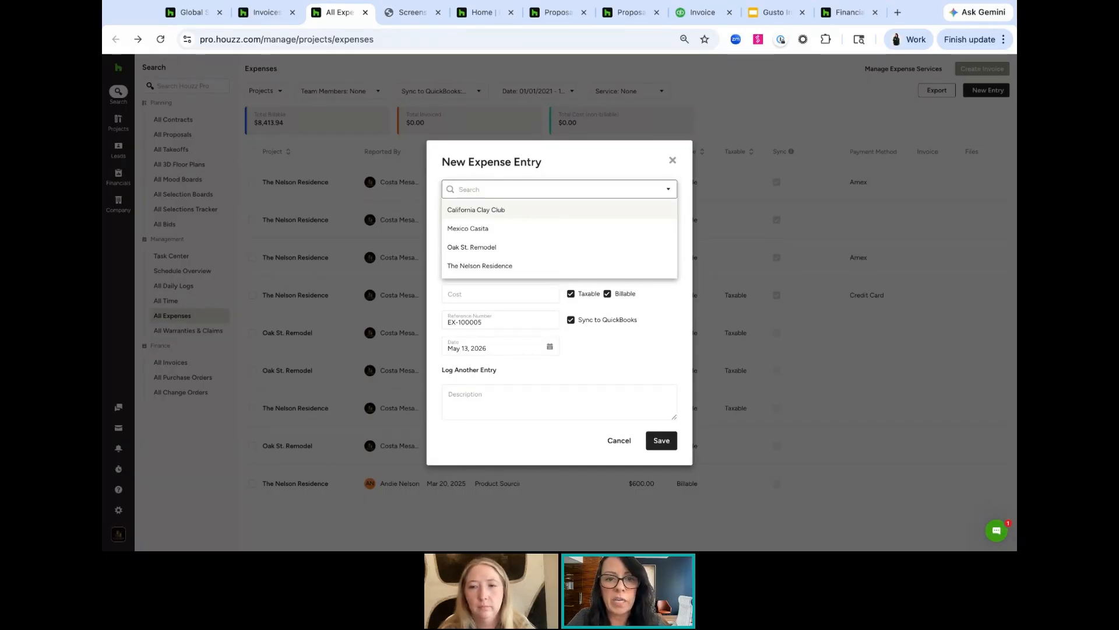
pyautogui.click(548, 213)
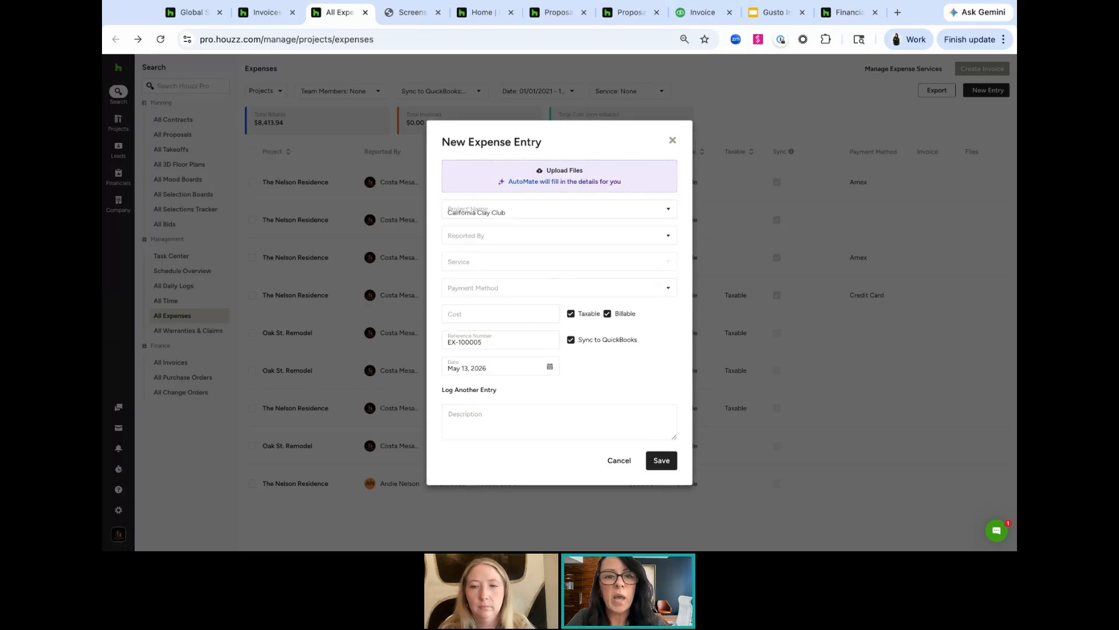
pyautogui.click(483, 225)
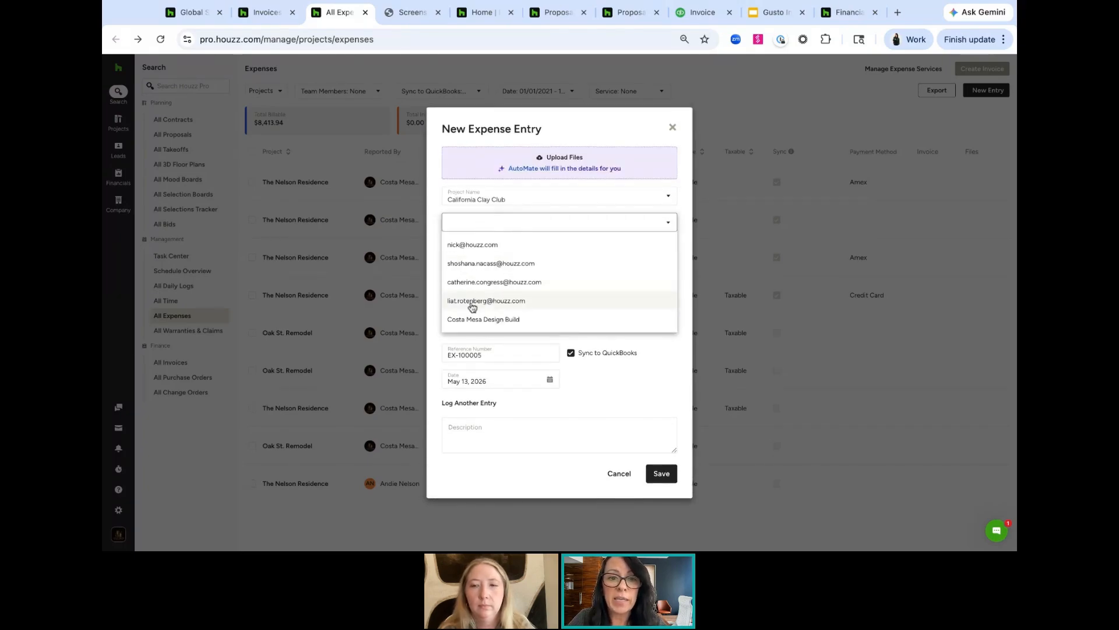
pyautogui.click(472, 303)
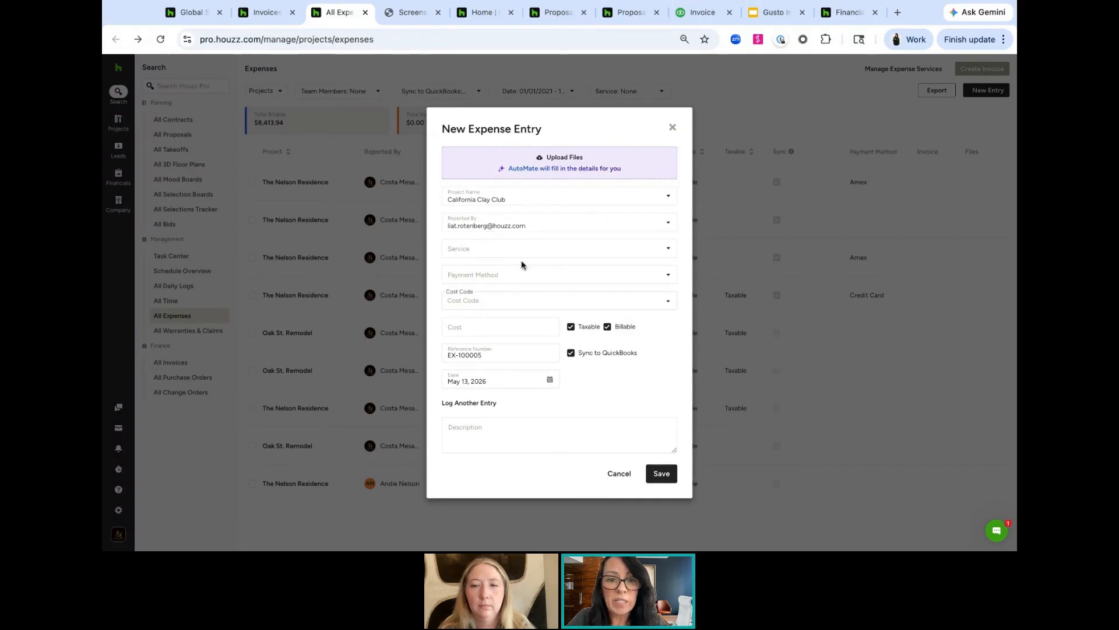
# Set the expense's service to Mileage and cost to 50, and close the entry without saving
pyautogui.click(477, 249)
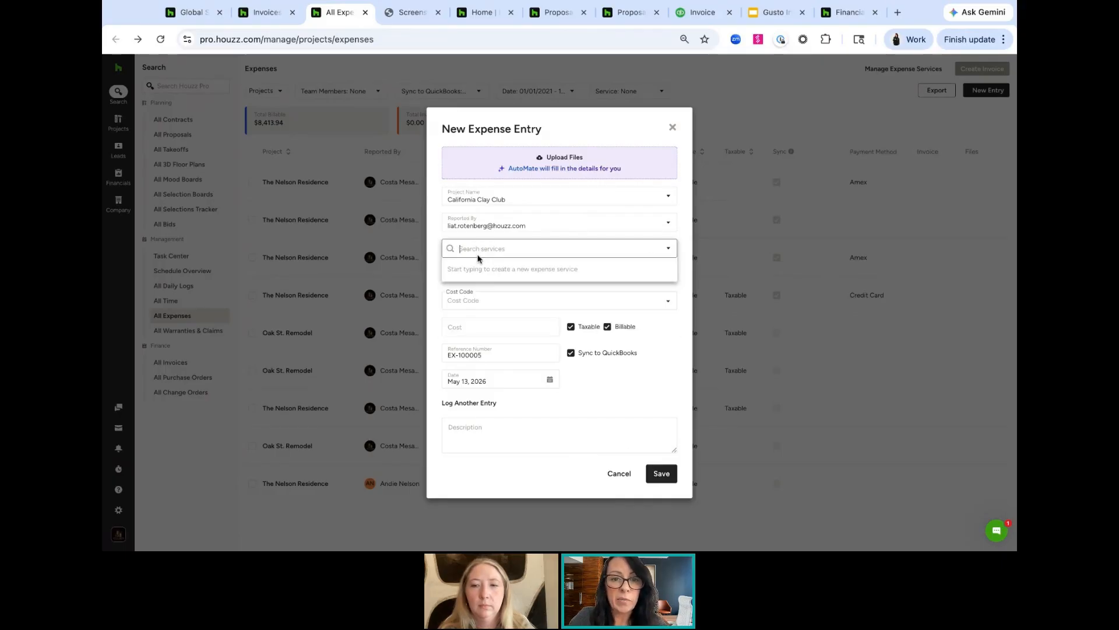
pyautogui.write('Mileage')
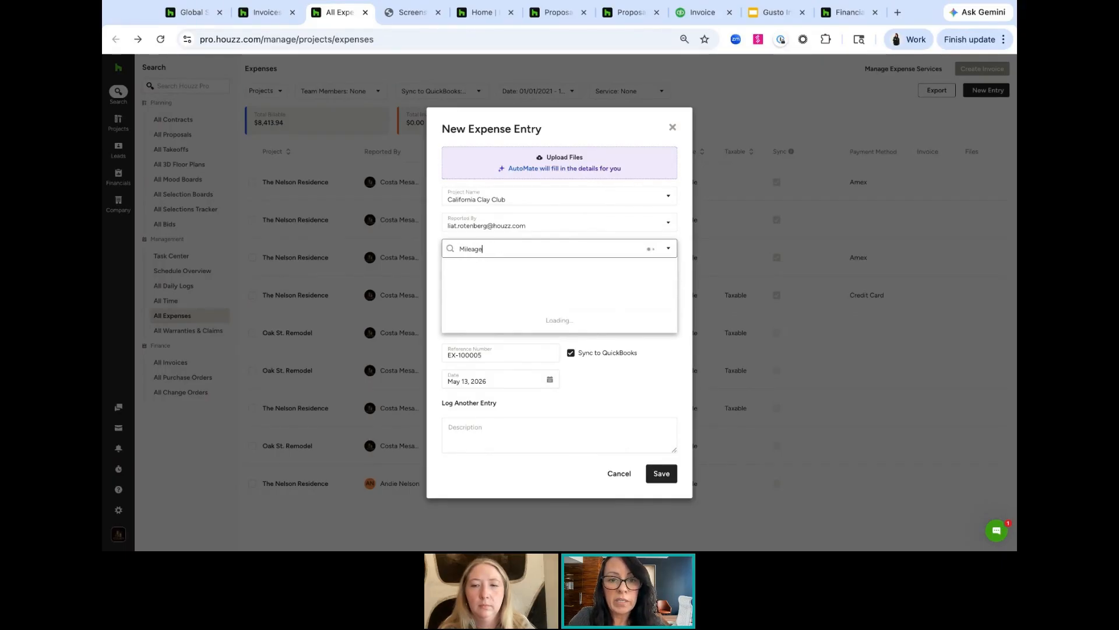
pyautogui.click(488, 269)
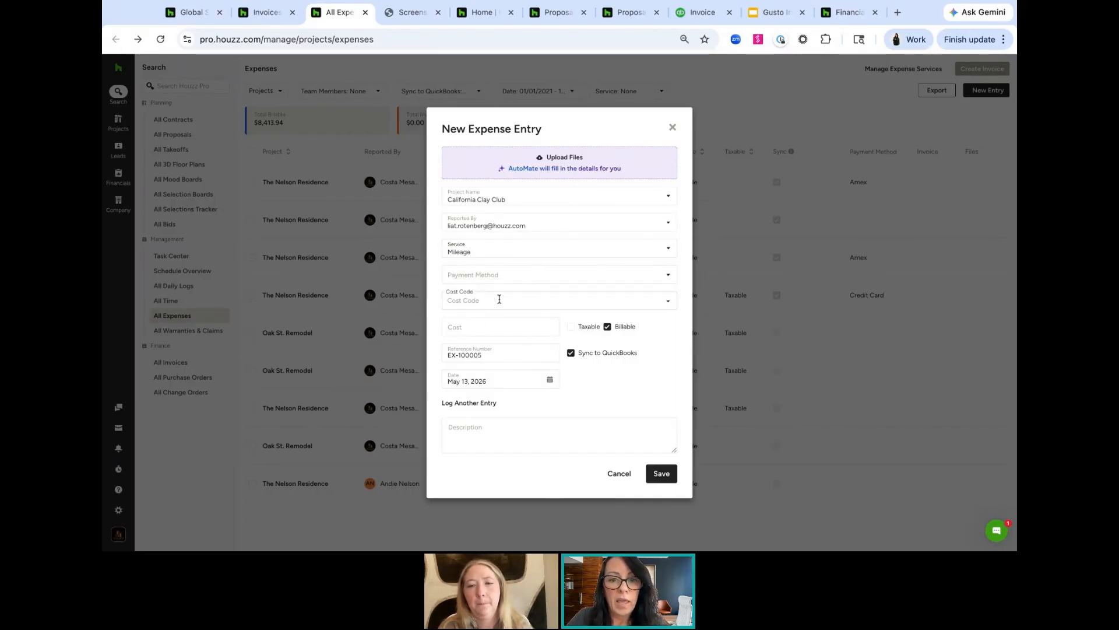
pyautogui.click(499, 298)
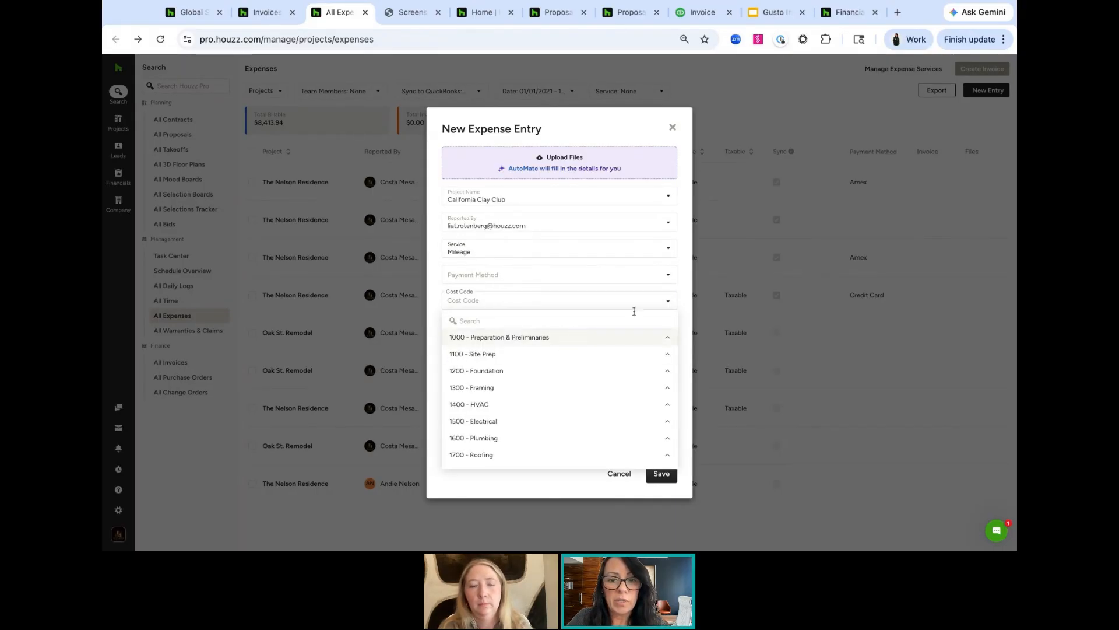
pyautogui.click(684, 285)
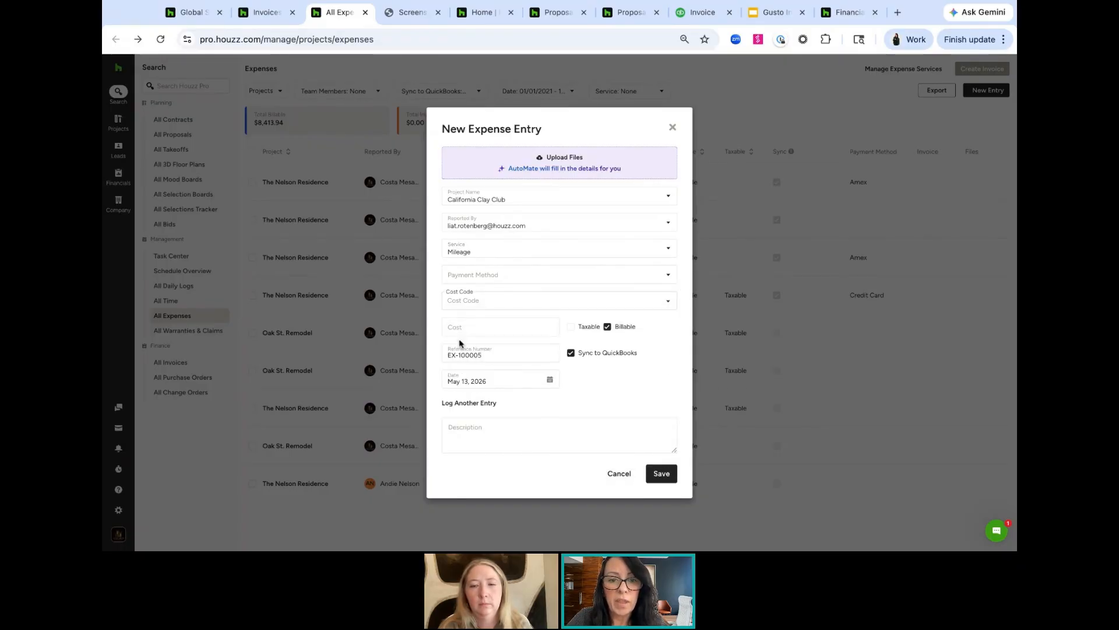
pyautogui.click(471, 327)
pyautogui.write('50')
pyautogui.press('Tab')
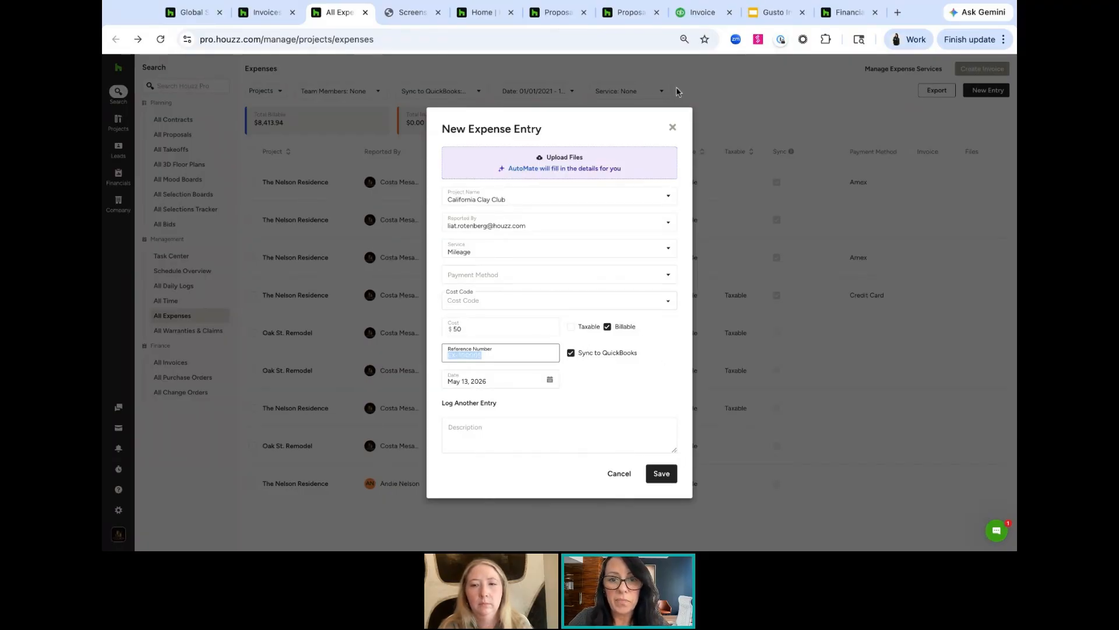
pyautogui.click(676, 128)
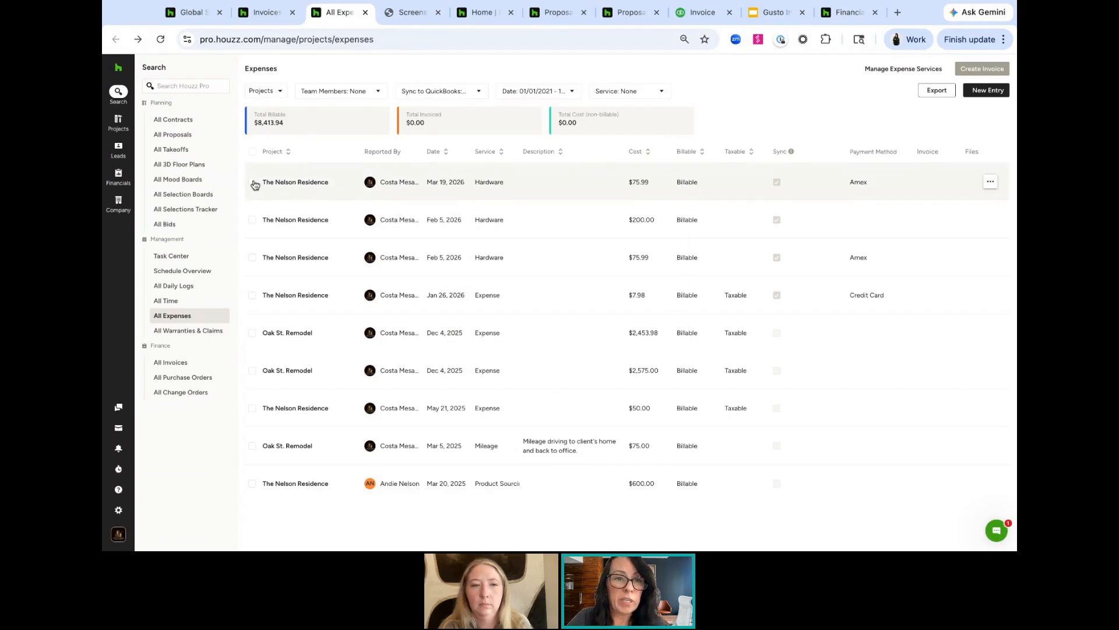
# Select the three Nelson Residence hardware expenses in the expenses list
pyautogui.click(253, 183)
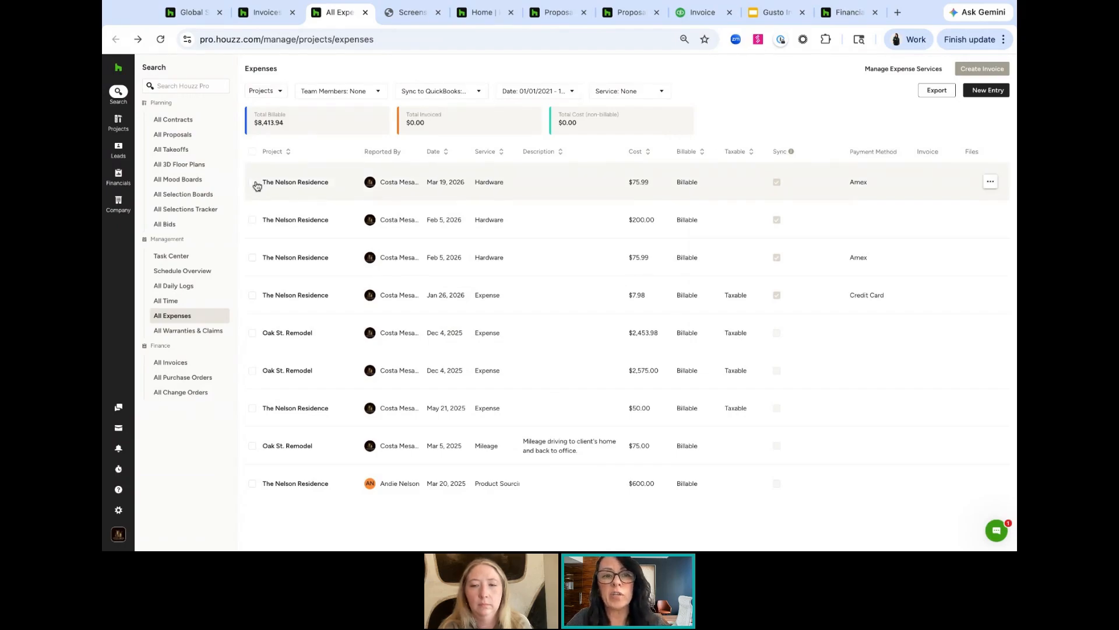
pyautogui.click(253, 221)
pyautogui.click(252, 259)
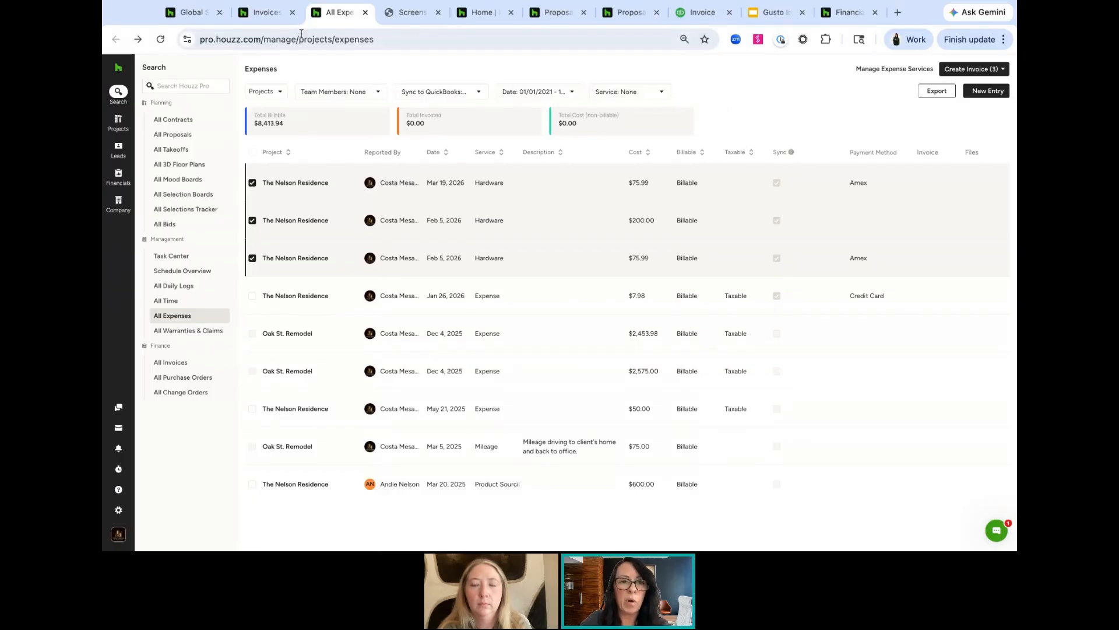
# Open the Time Management settings and review the Log Time Method and Overtime Settings pages
pyautogui.moveTo(119, 96)
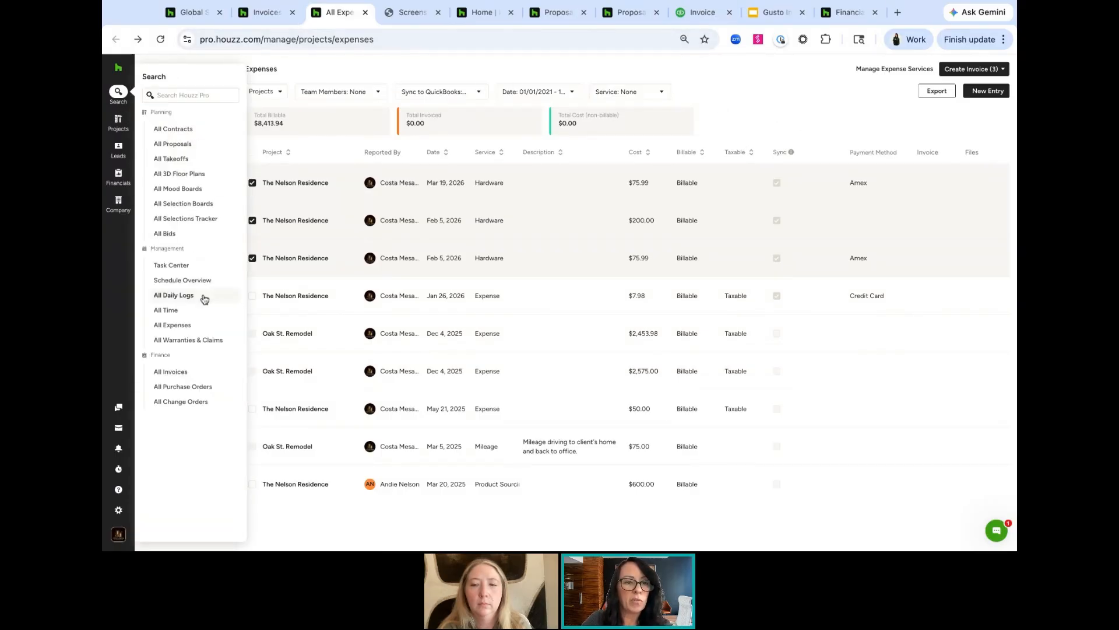
pyautogui.click(190, 313)
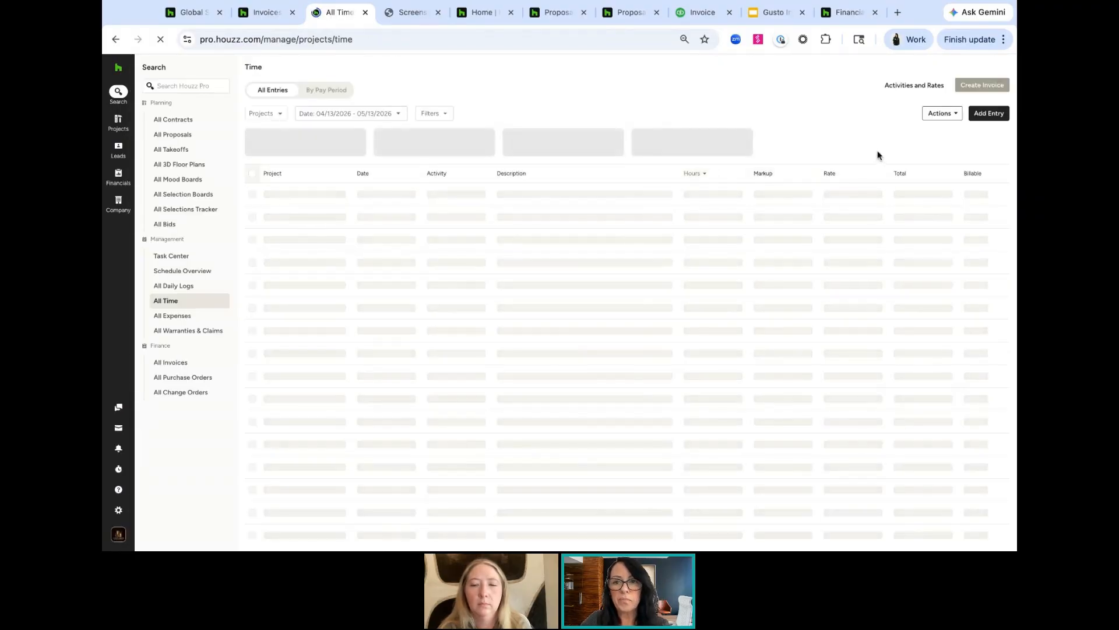
pyautogui.click(910, 89)
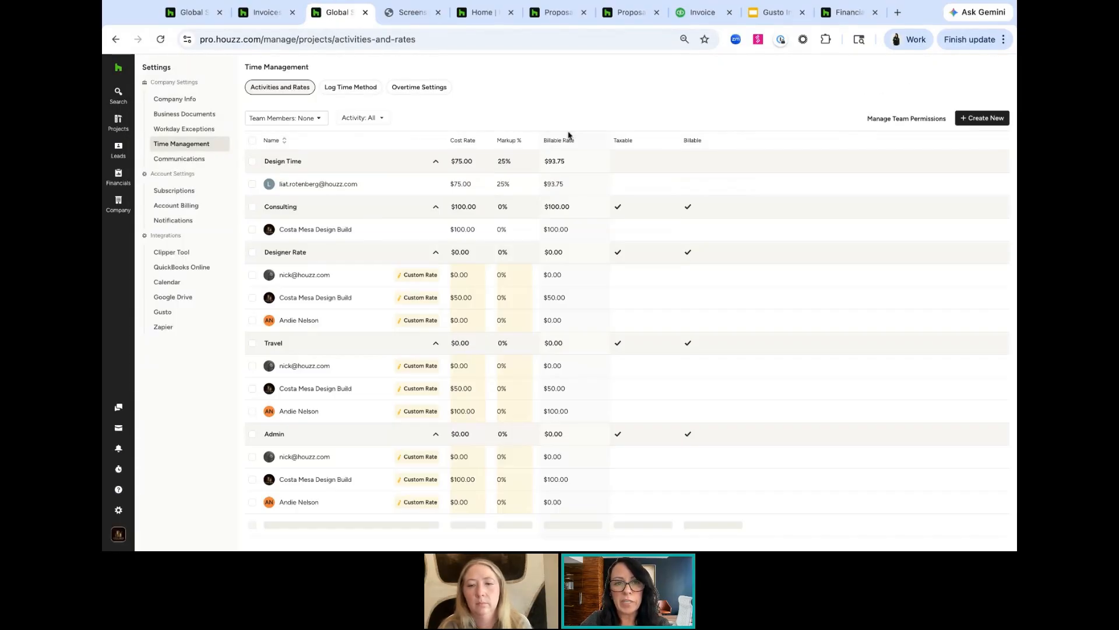
pyautogui.click(345, 89)
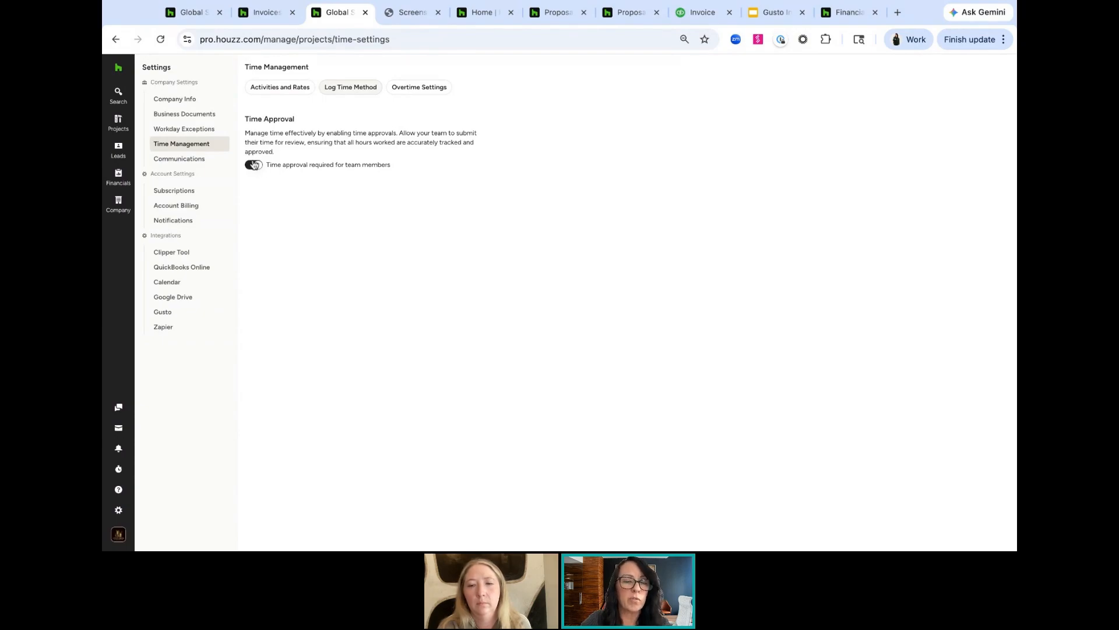
pyautogui.click(415, 88)
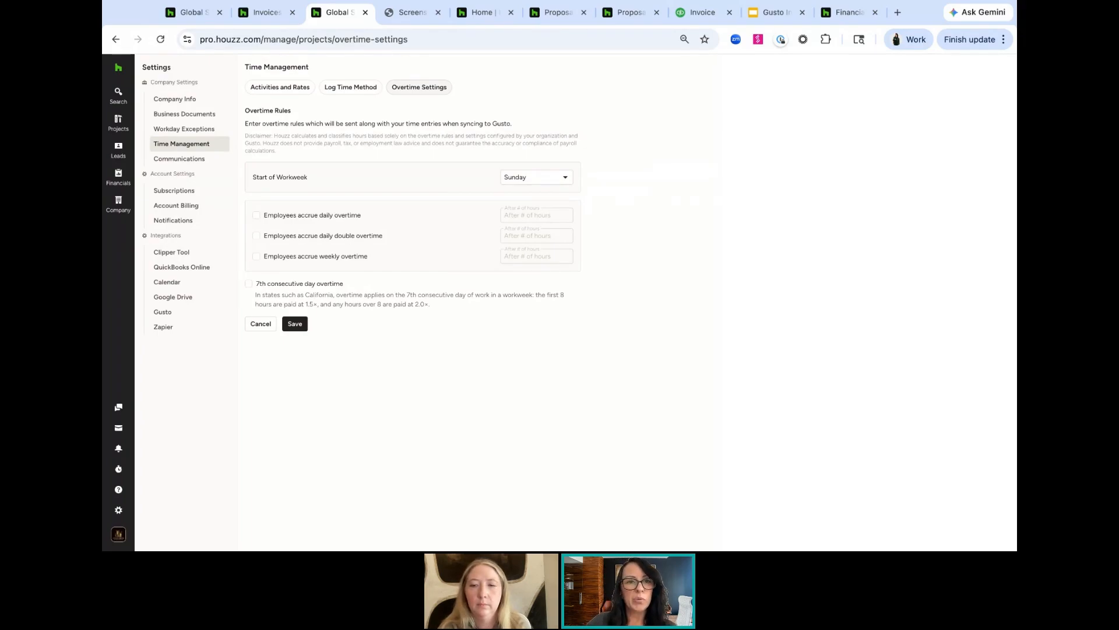
pyautogui.click(796, 140)
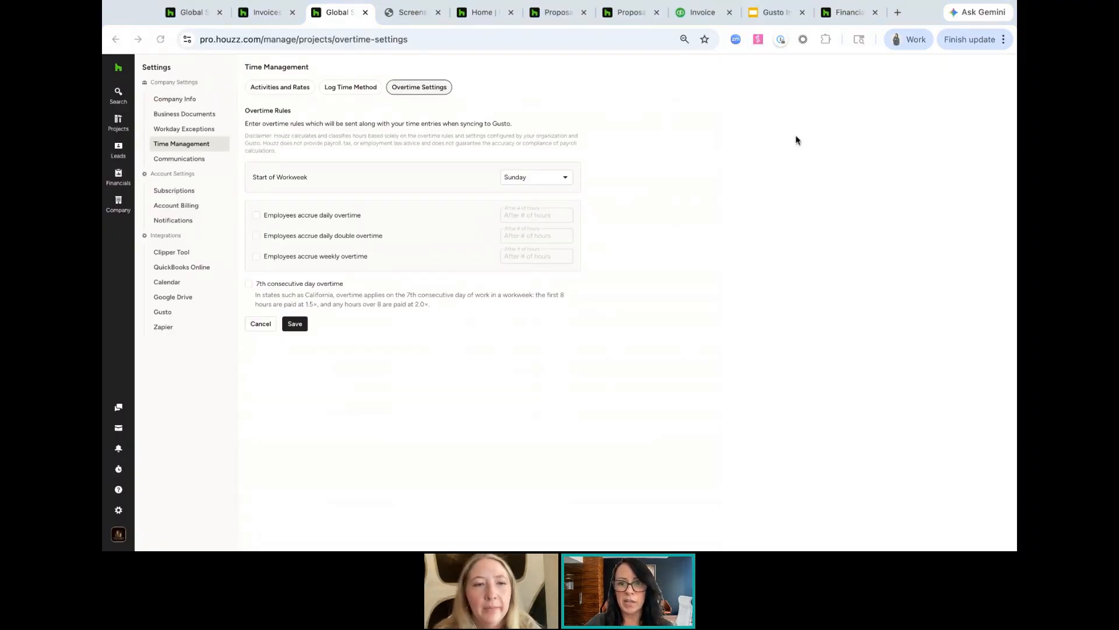
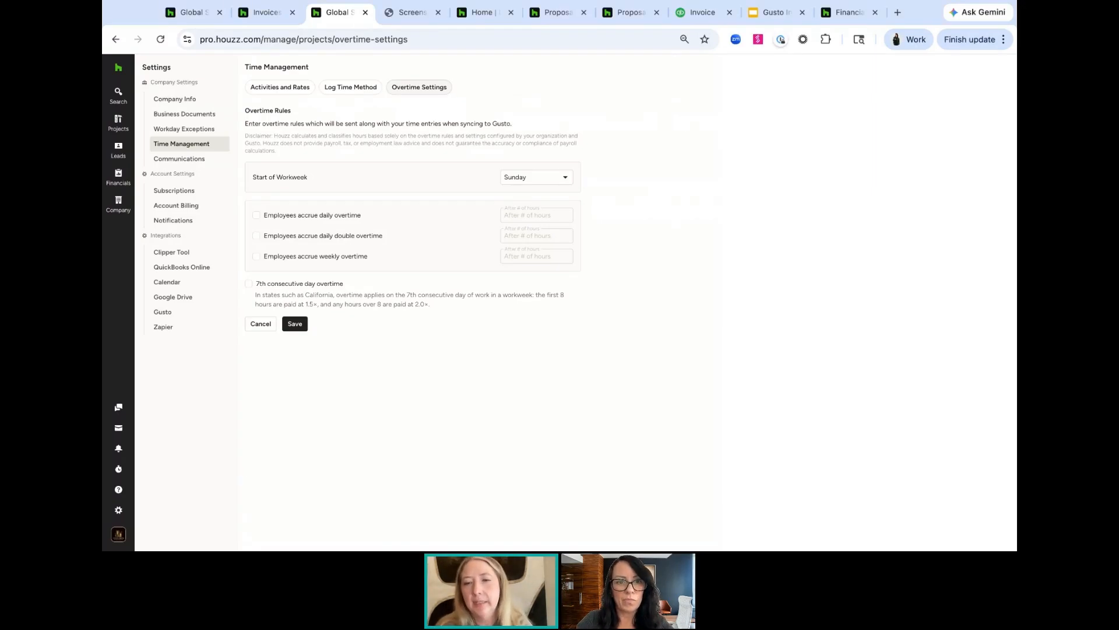
# Review the QuickBooks integration steps, then open the QuickBooks Online Sync Dashboard from Financials
pyautogui.click(413, 19)
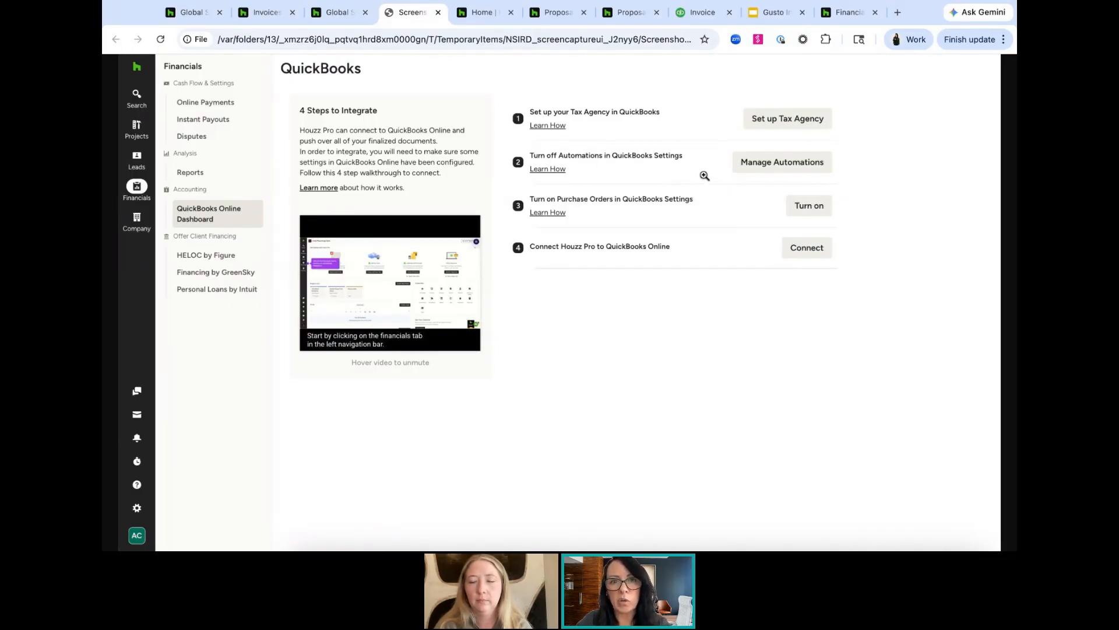
pyautogui.click(476, 14)
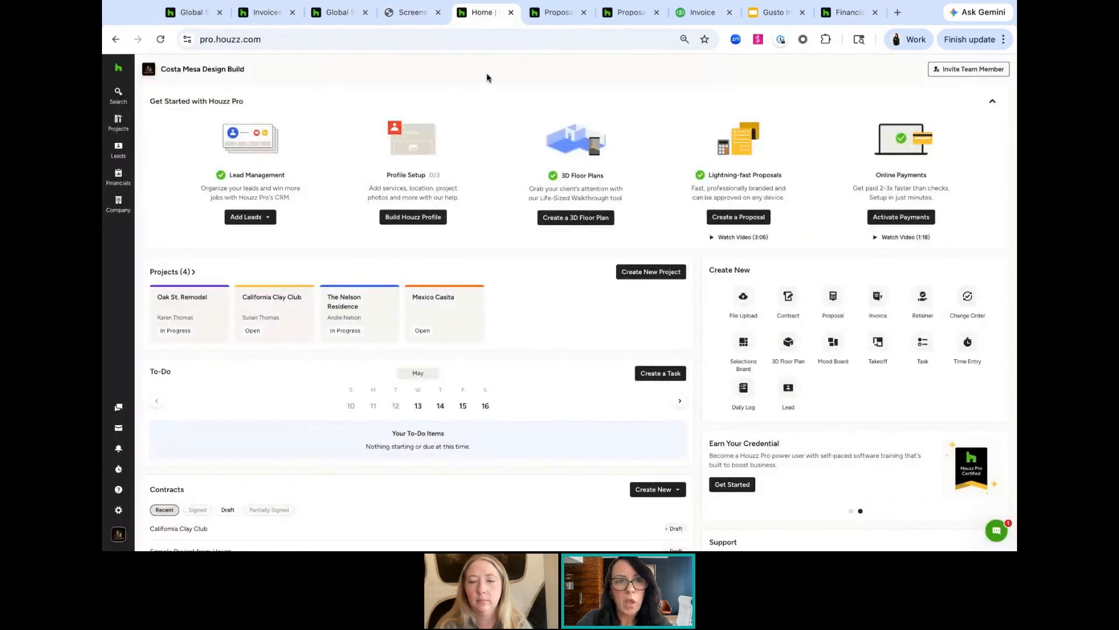
pyautogui.moveTo(116, 175)
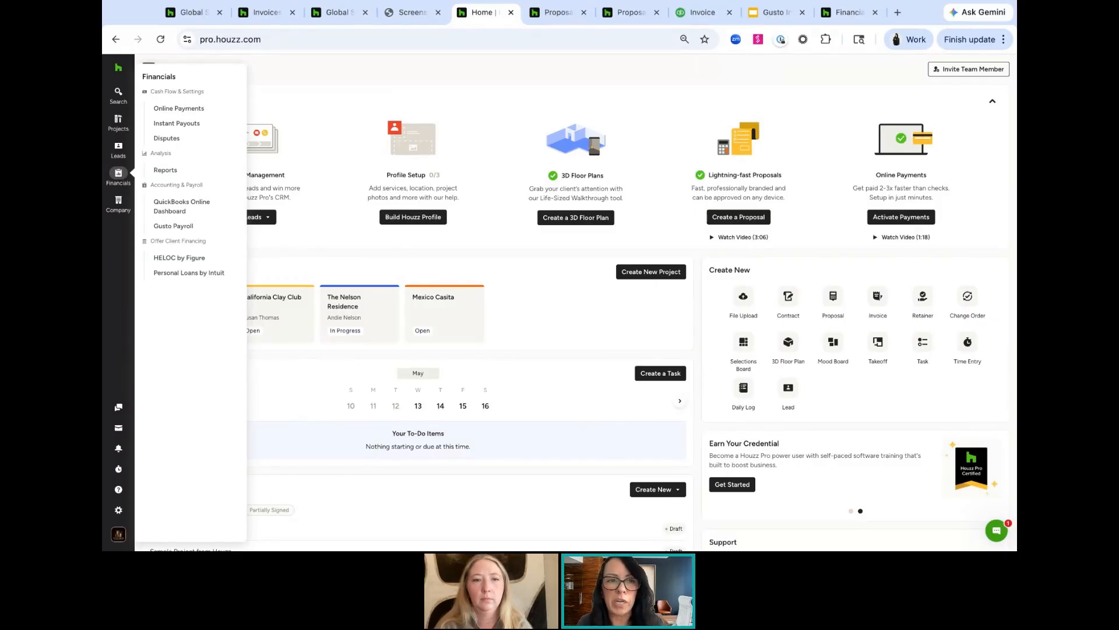
pyautogui.click(178, 210)
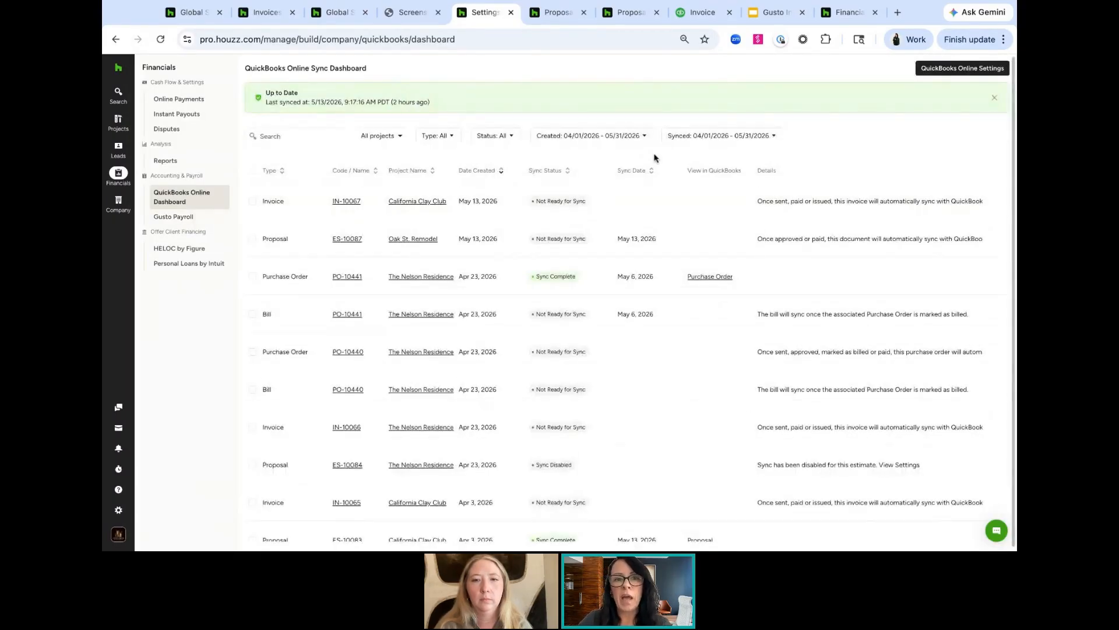
# Open the QuickBooks Online settings and review the Payment Type options for proposal and retainer payments
pyautogui.click(939, 70)
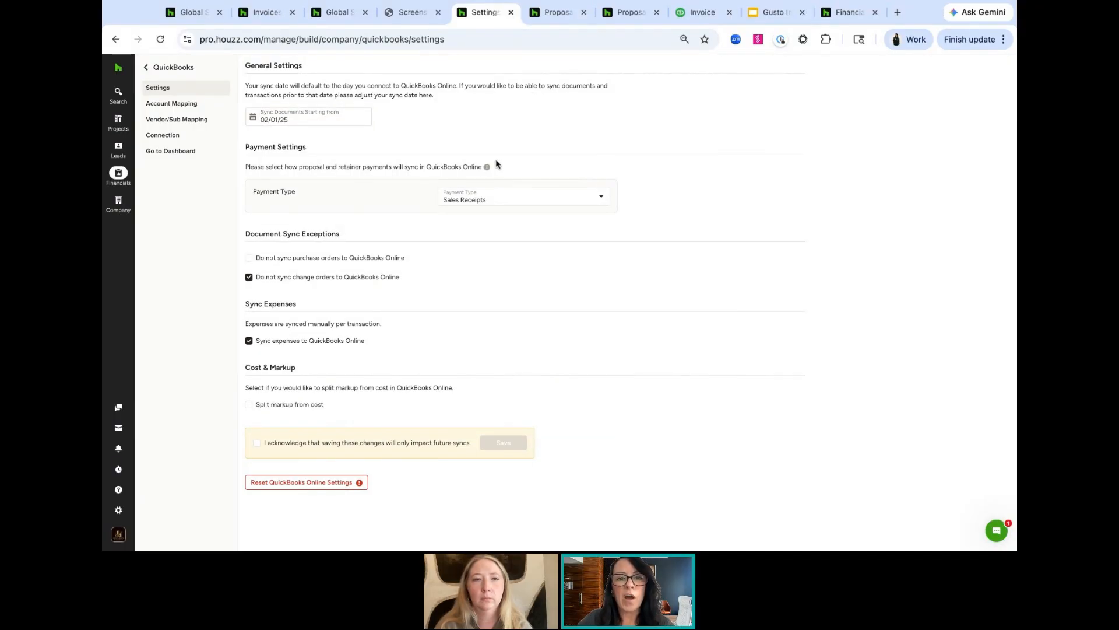
pyautogui.moveTo(488, 169)
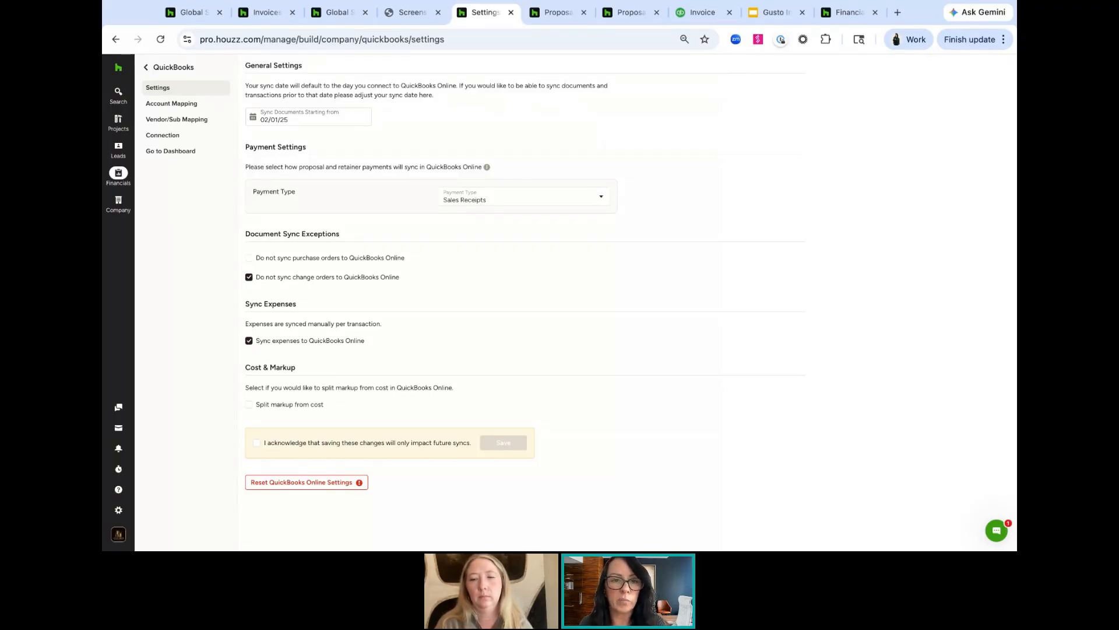
pyautogui.click(533, 200)
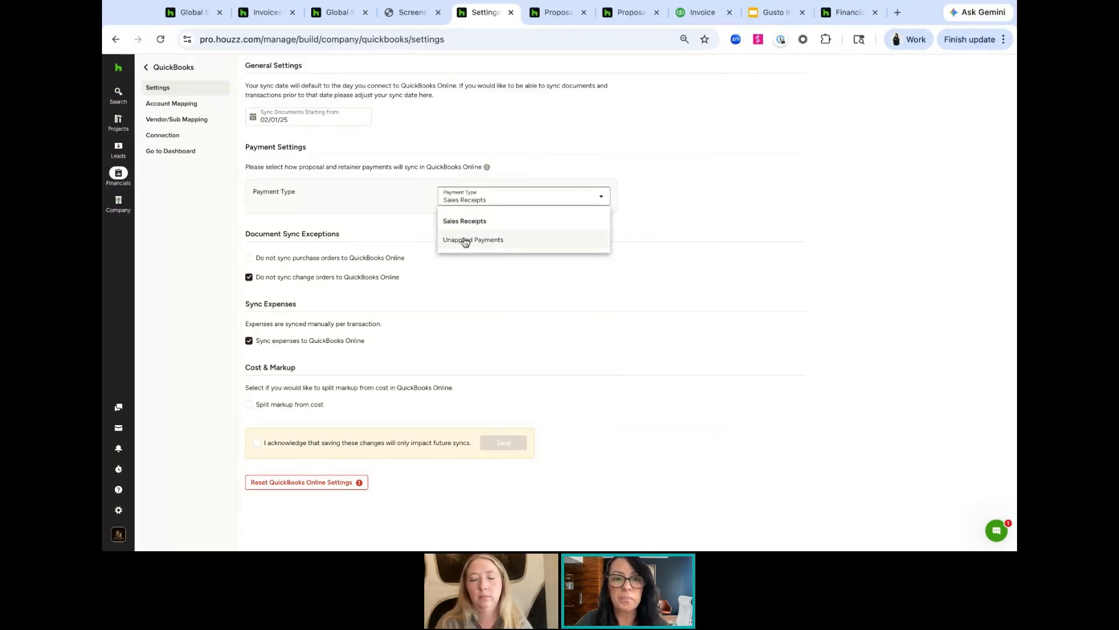
pyautogui.click(749, 231)
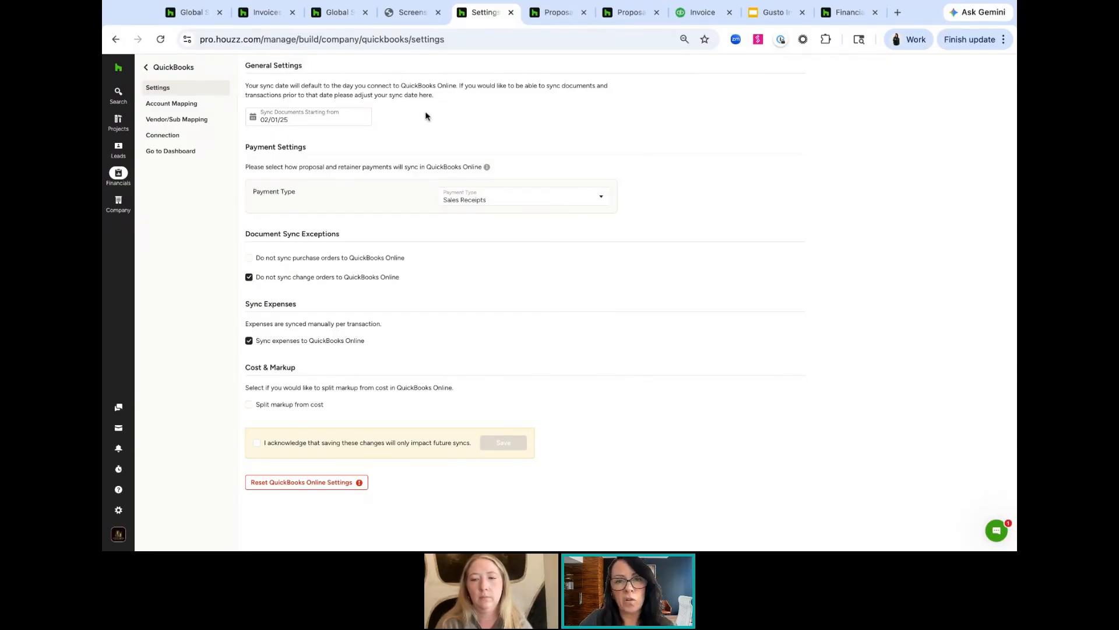
# Open Account Mapping and set the Deposit Account to Wells Fargo Checking
pyautogui.click(174, 105)
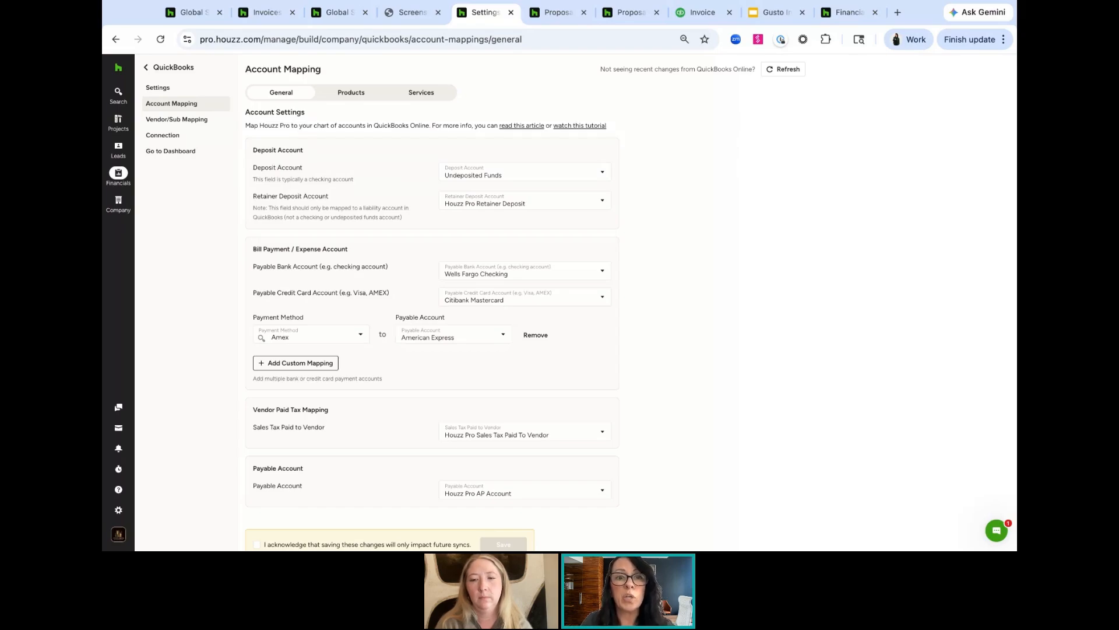
pyautogui.click(510, 171)
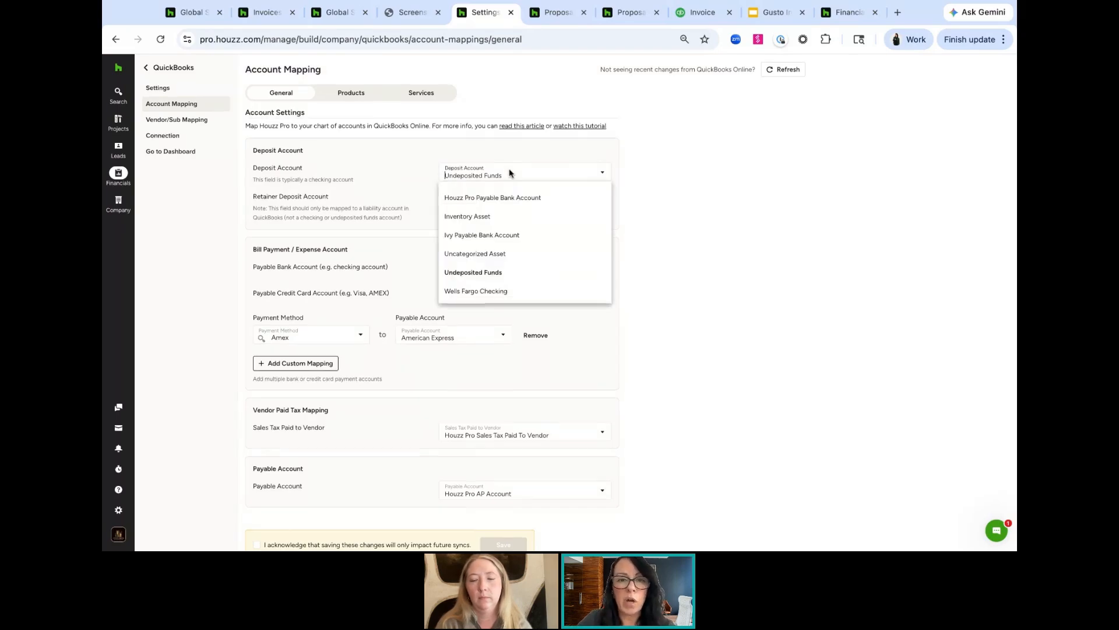
pyautogui.click(493, 292)
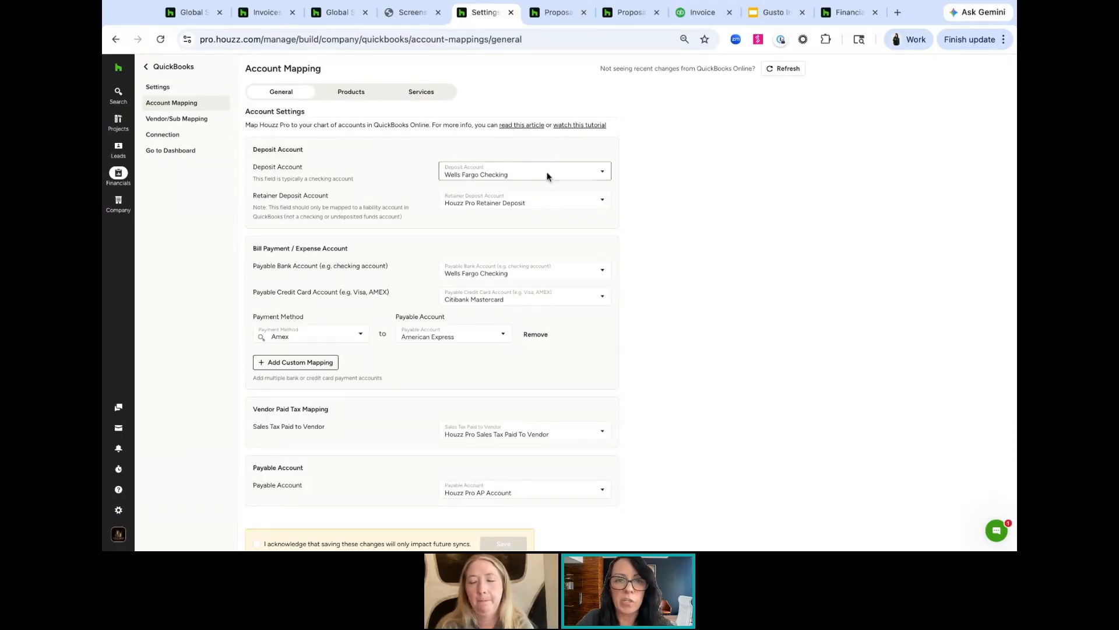
# Review the retainer deposit, payable bank, payable credit card and payment method account options in the general mapping
pyautogui.click(537, 204)
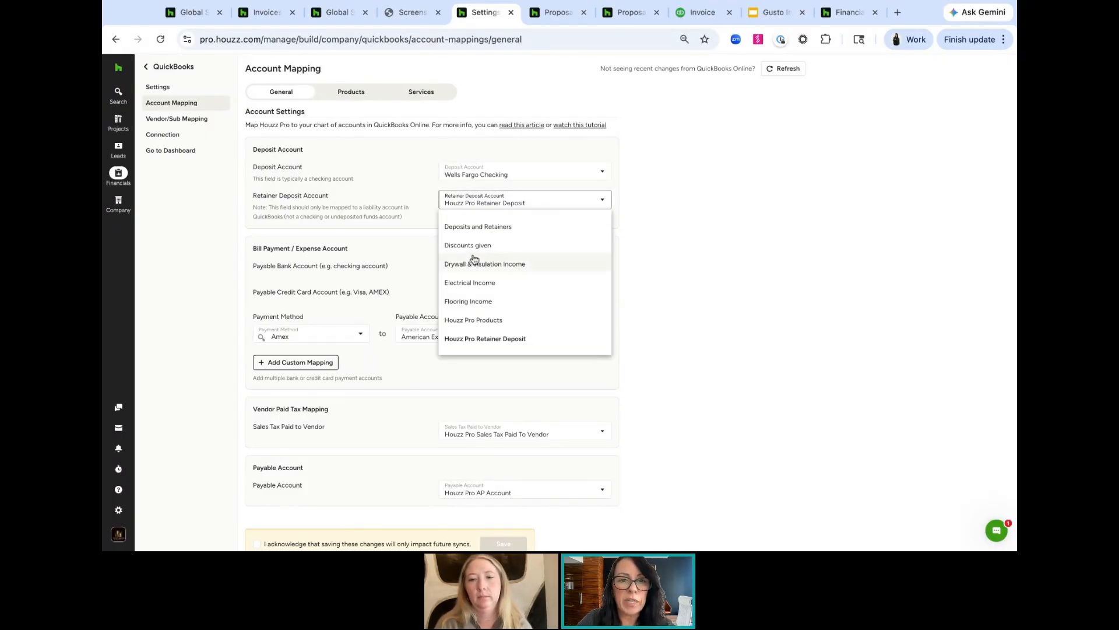
pyautogui.click(721, 282)
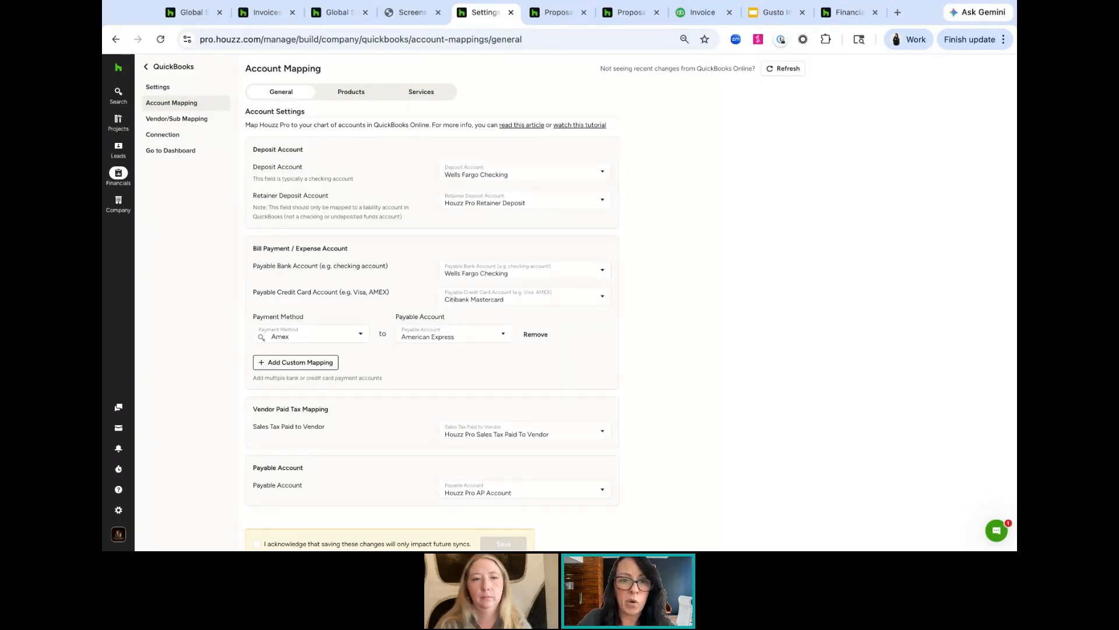
pyautogui.click(519, 271)
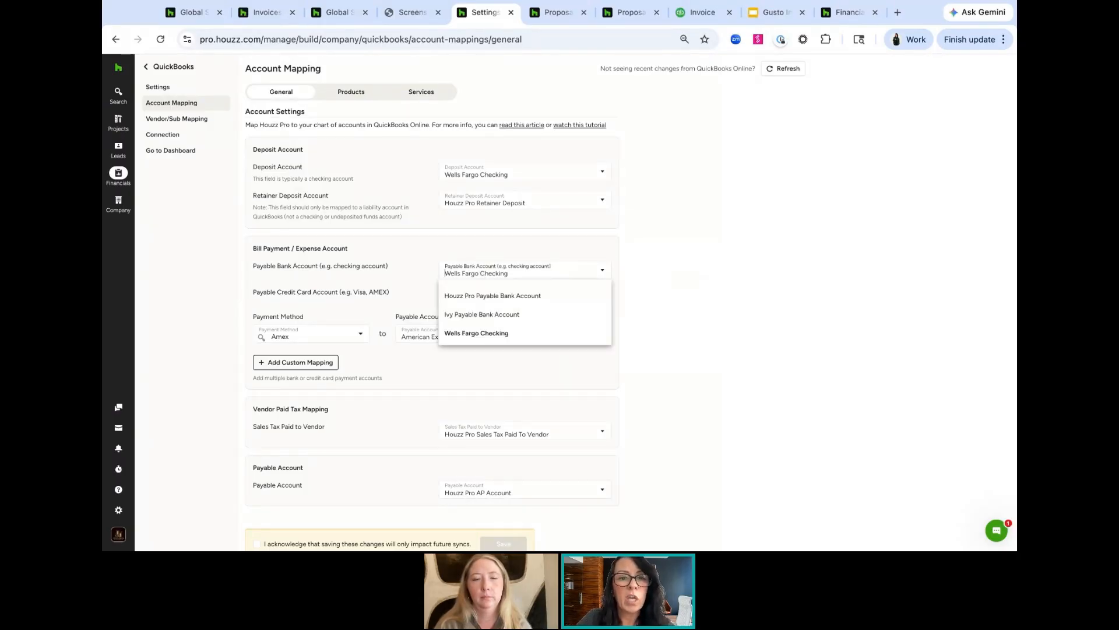
pyautogui.click(491, 334)
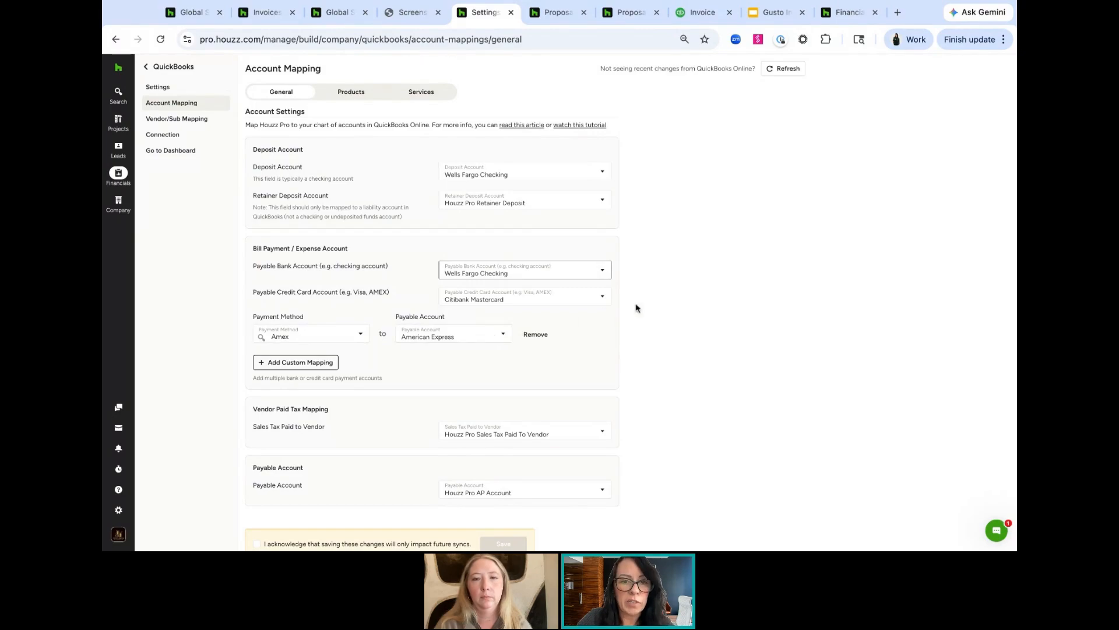
pyautogui.click(496, 301)
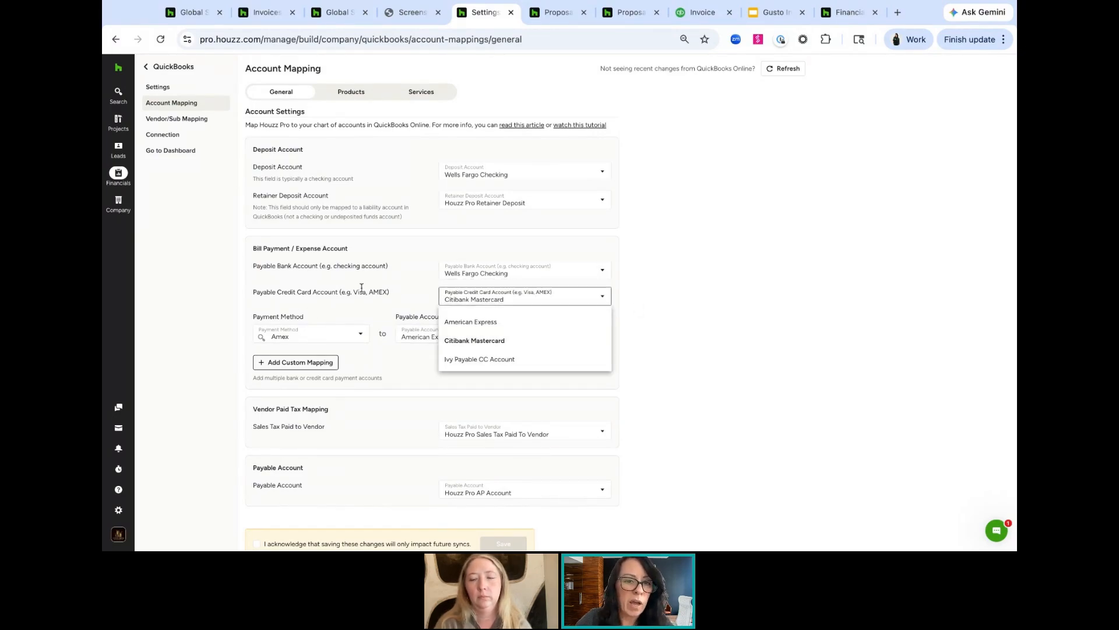
pyautogui.click(786, 290)
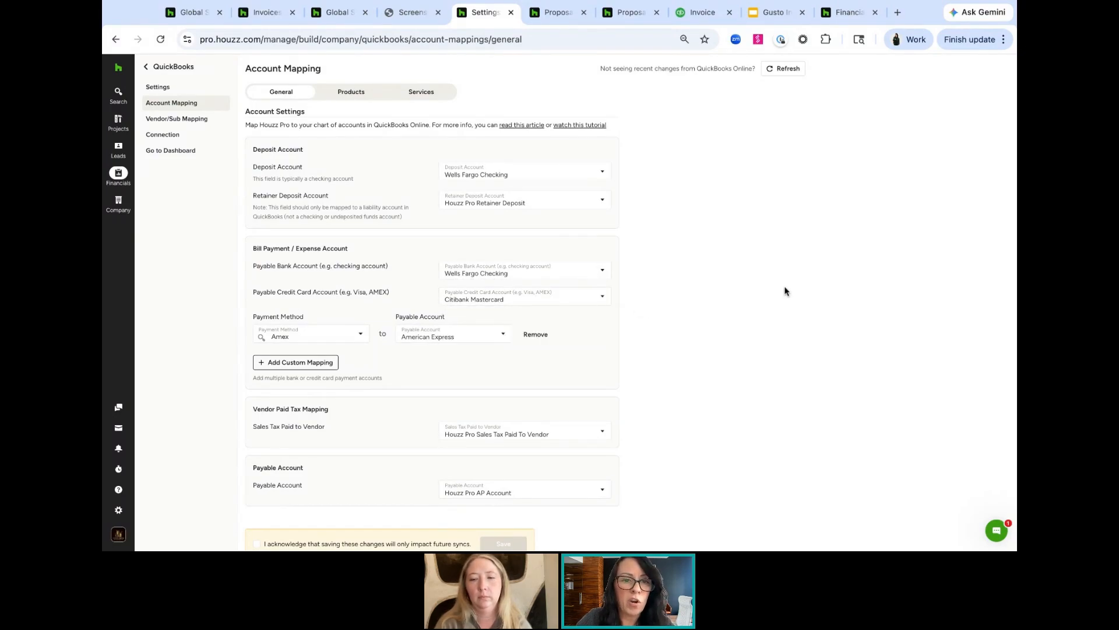
pyautogui.click(303, 338)
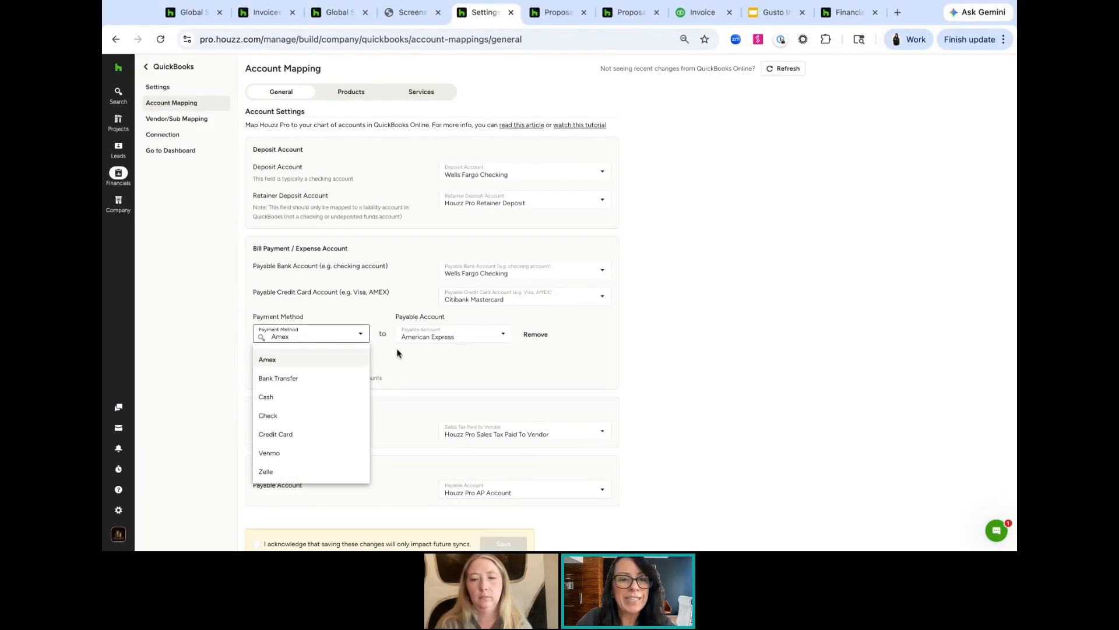
pyautogui.click(400, 372)
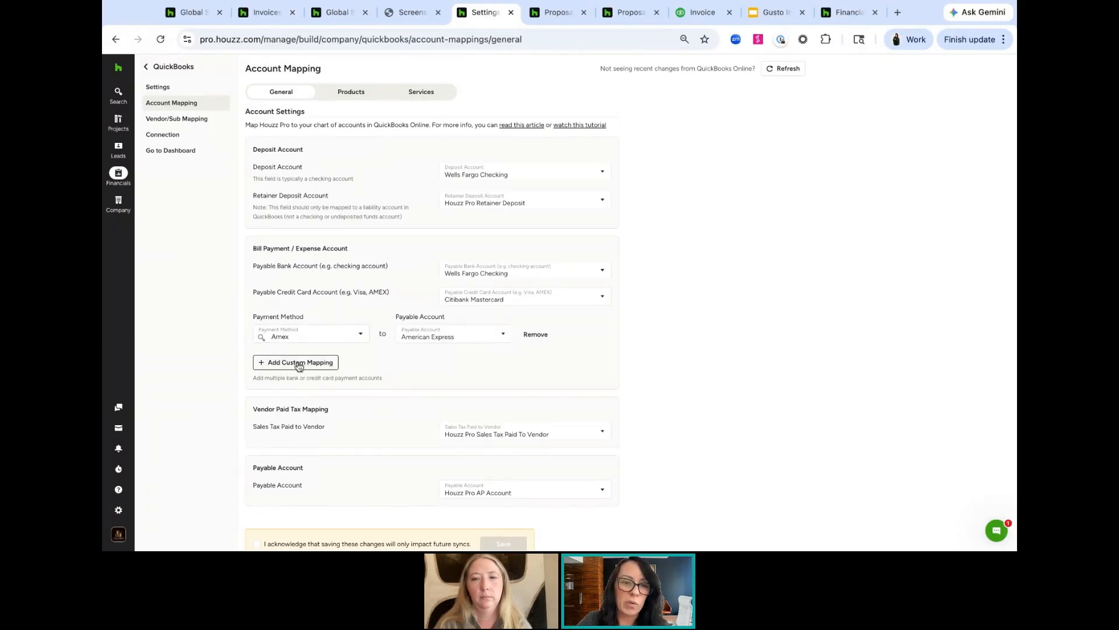
pyautogui.scroll(-1, 452, 368)
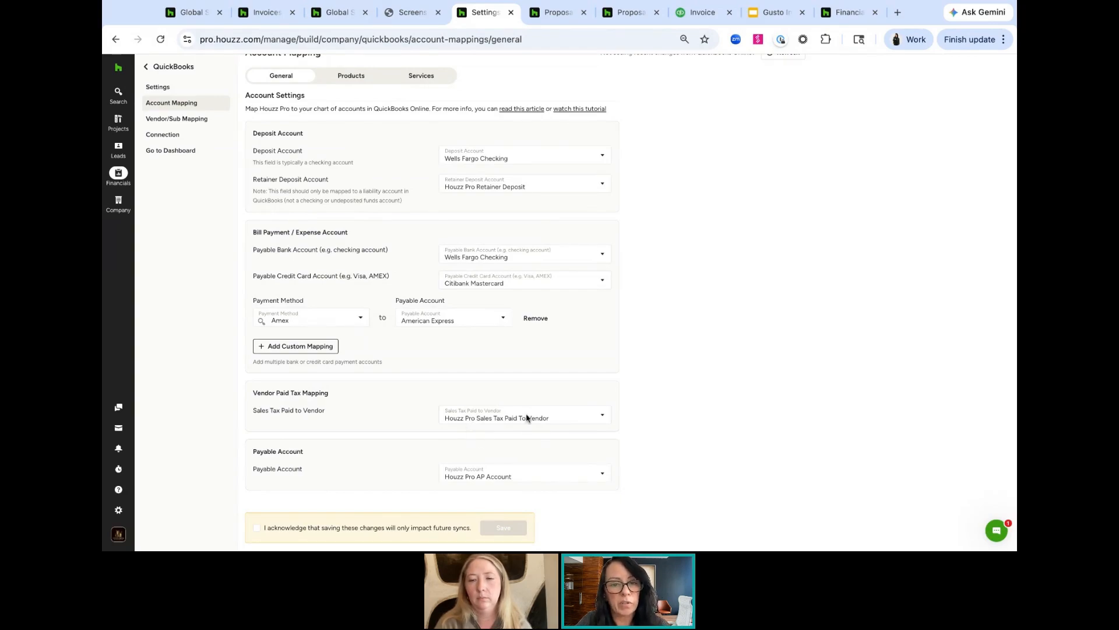
pyautogui.scroll(-1, 531, 418)
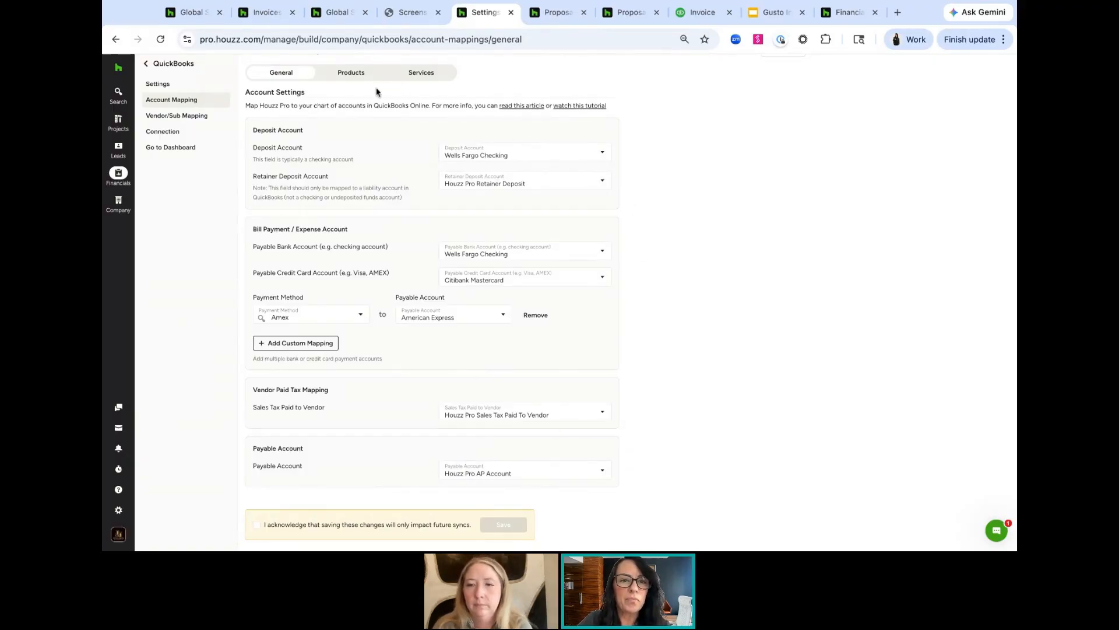
# Map products' default income to Sales of Product Income and default expense to Cost of Goods Sold
pyautogui.click(352, 77)
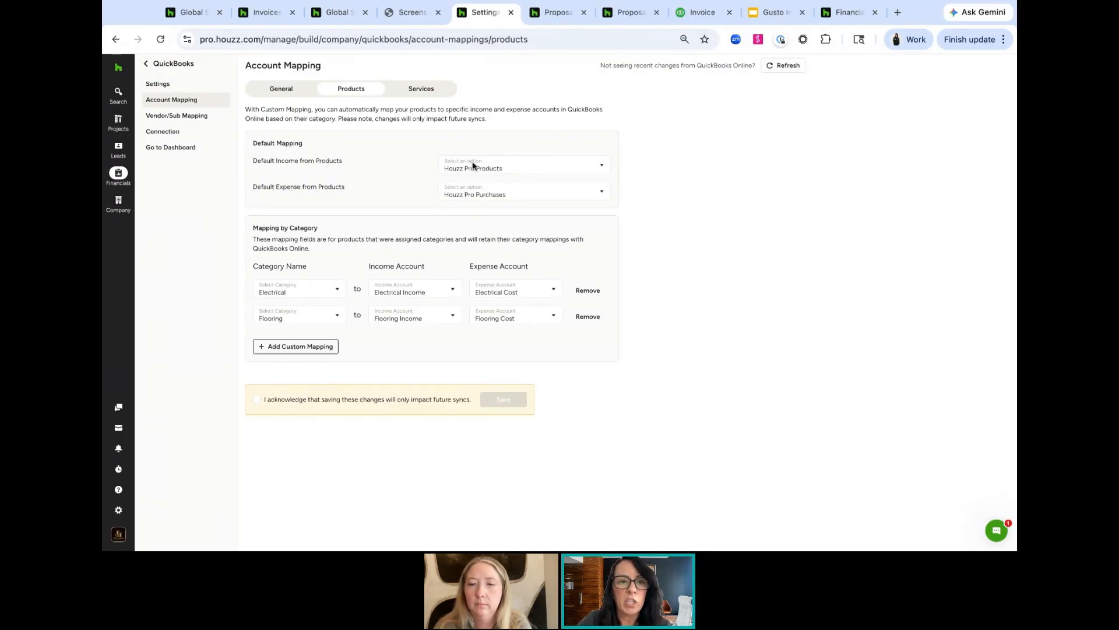
pyautogui.click(511, 169)
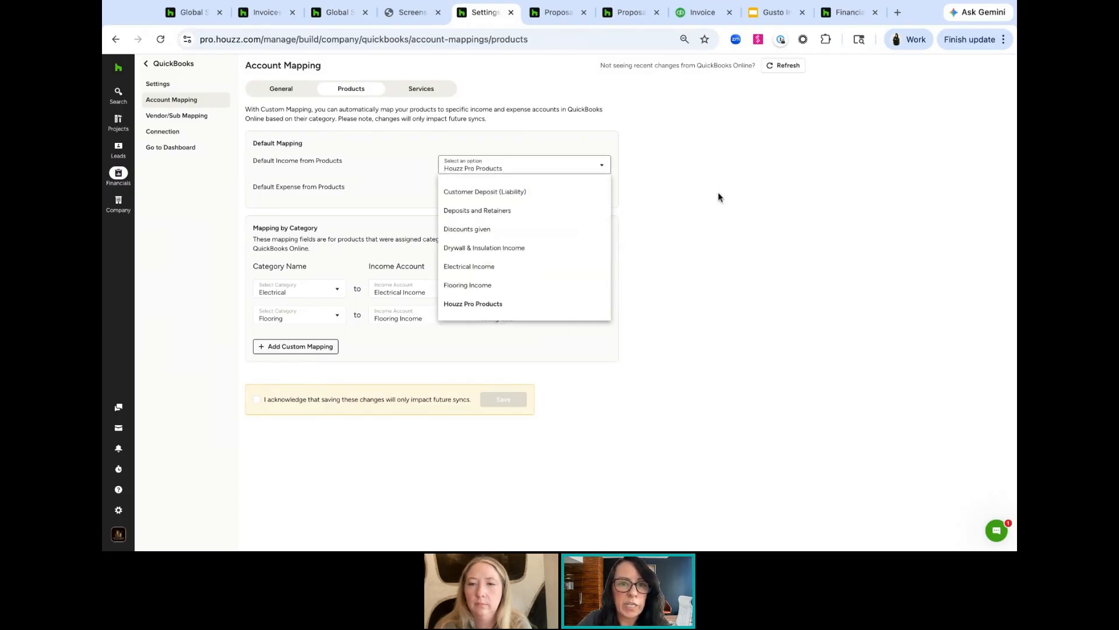
pyautogui.write('sales')
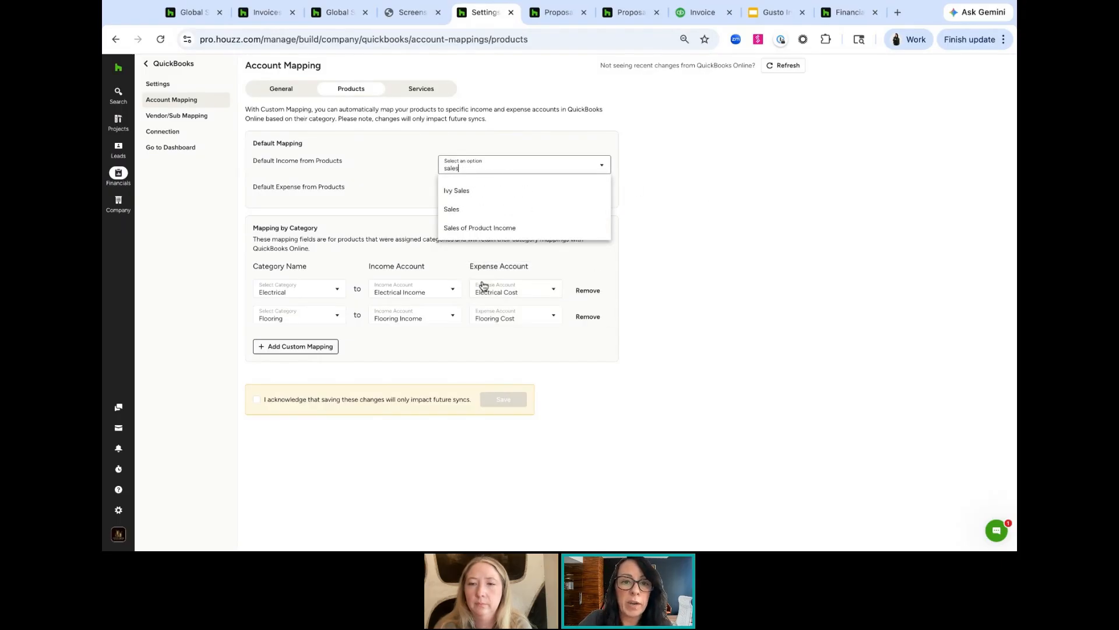
pyautogui.click(502, 227)
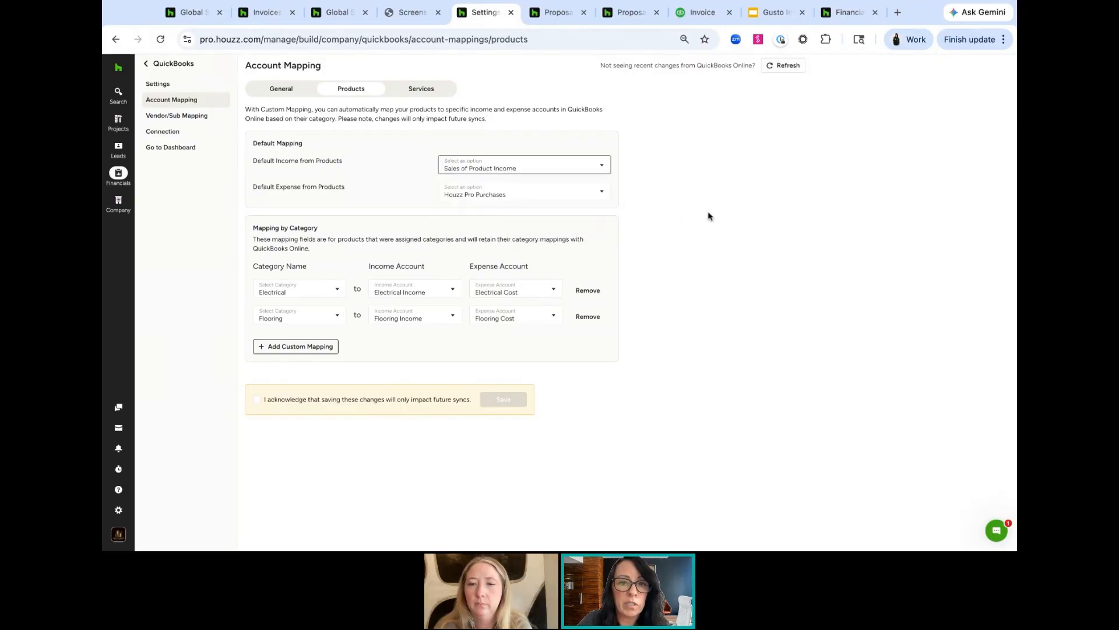
pyautogui.click(505, 194)
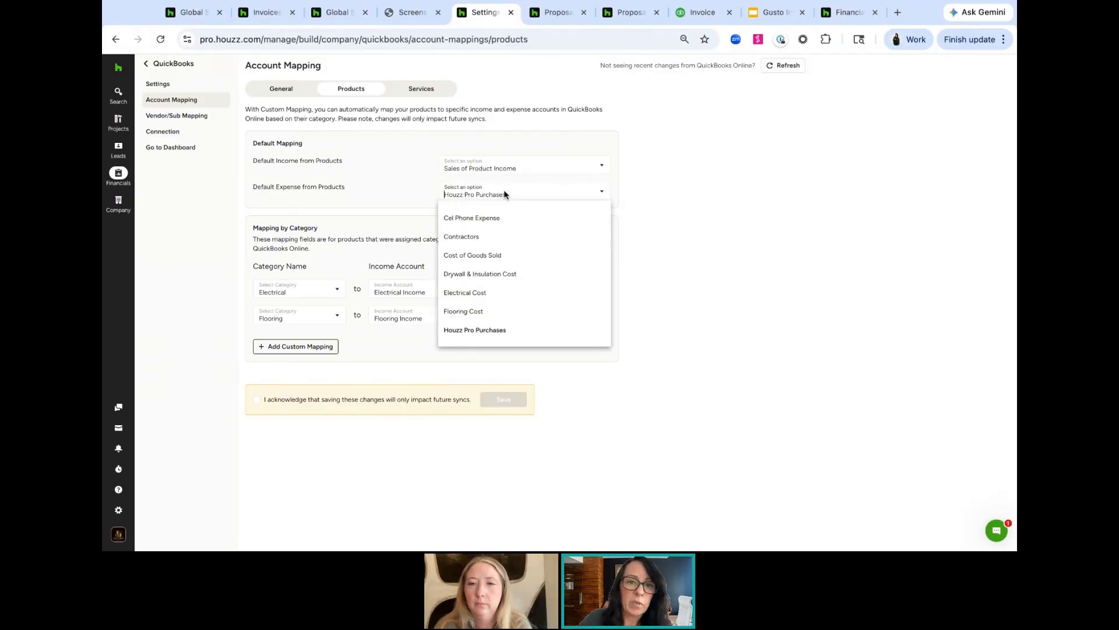
pyautogui.click(502, 257)
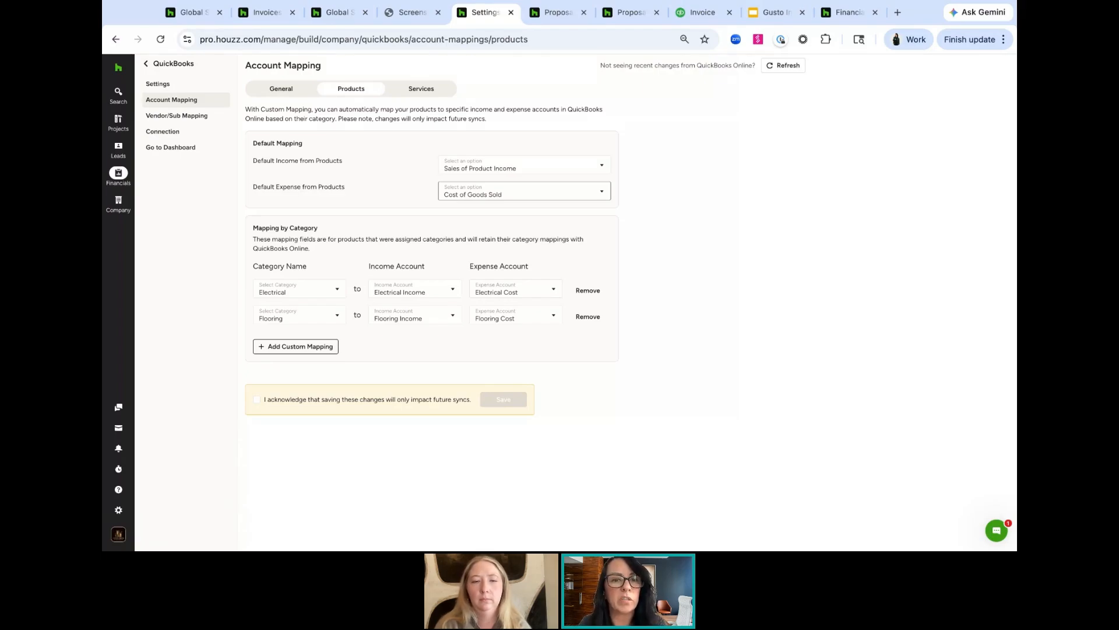
# Check the Services mapping, return to the sync dashboard and show related items for invoice IN-10067
pyautogui.click(418, 93)
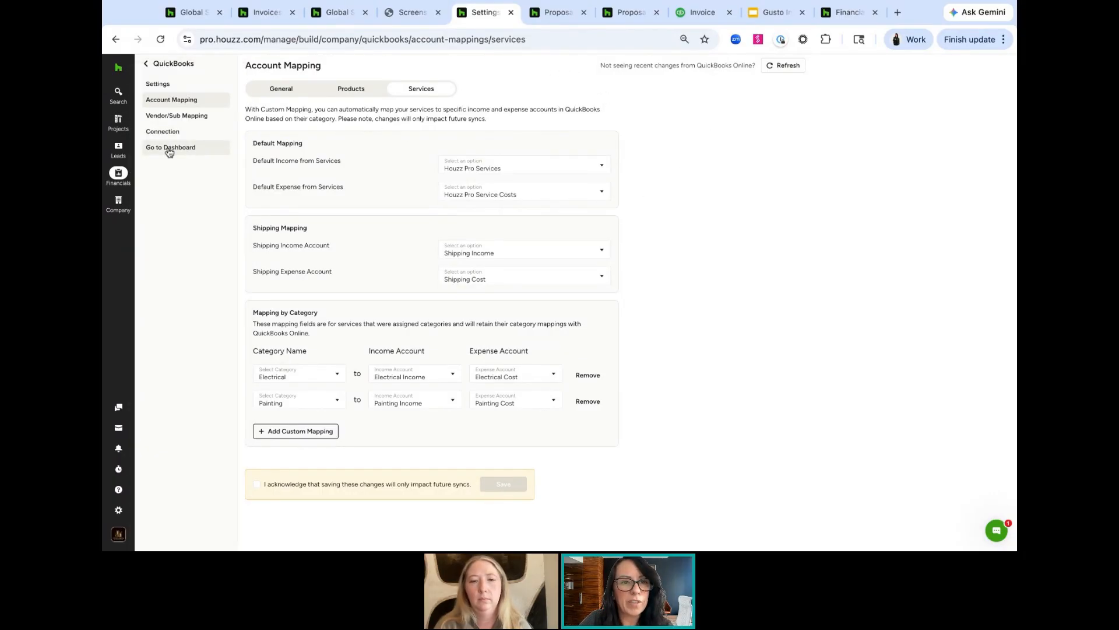
pyautogui.click(169, 150)
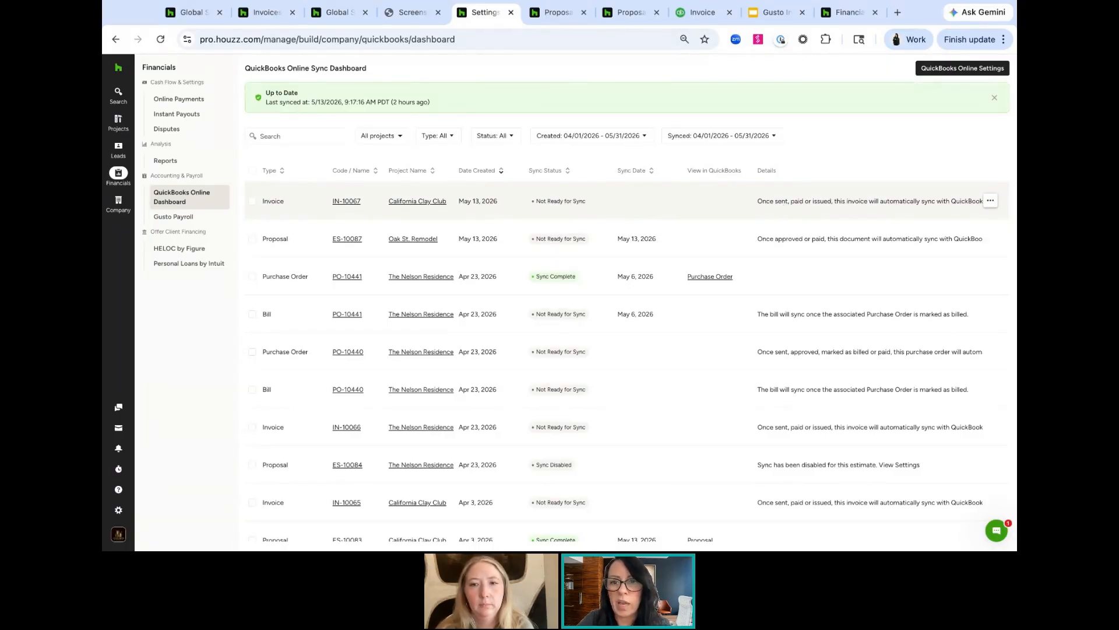
pyautogui.click(992, 201)
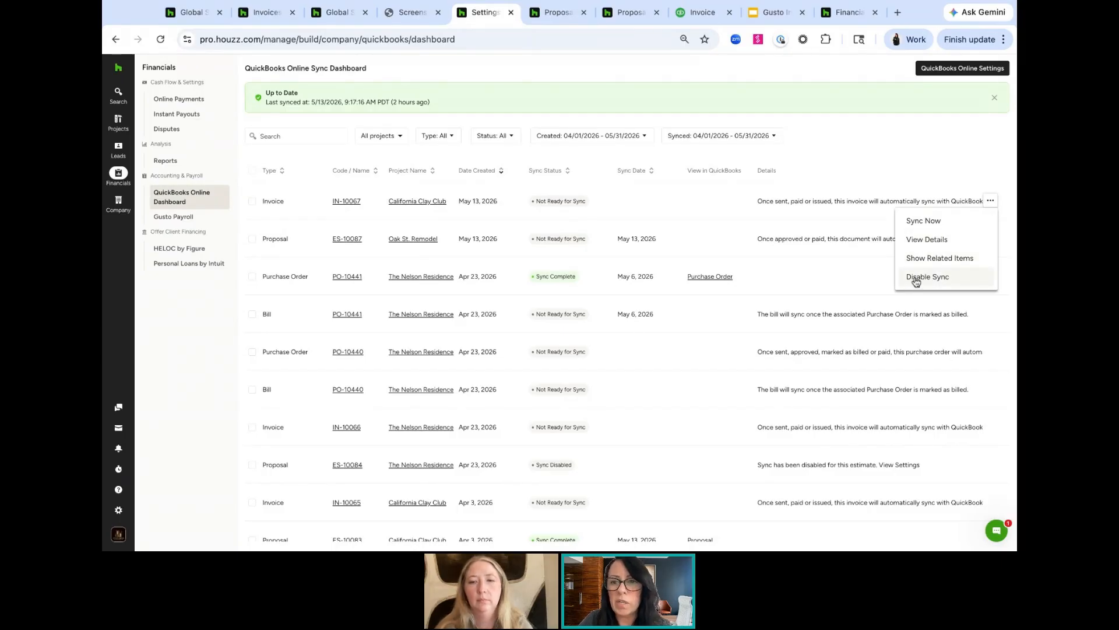
pyautogui.click(922, 259)
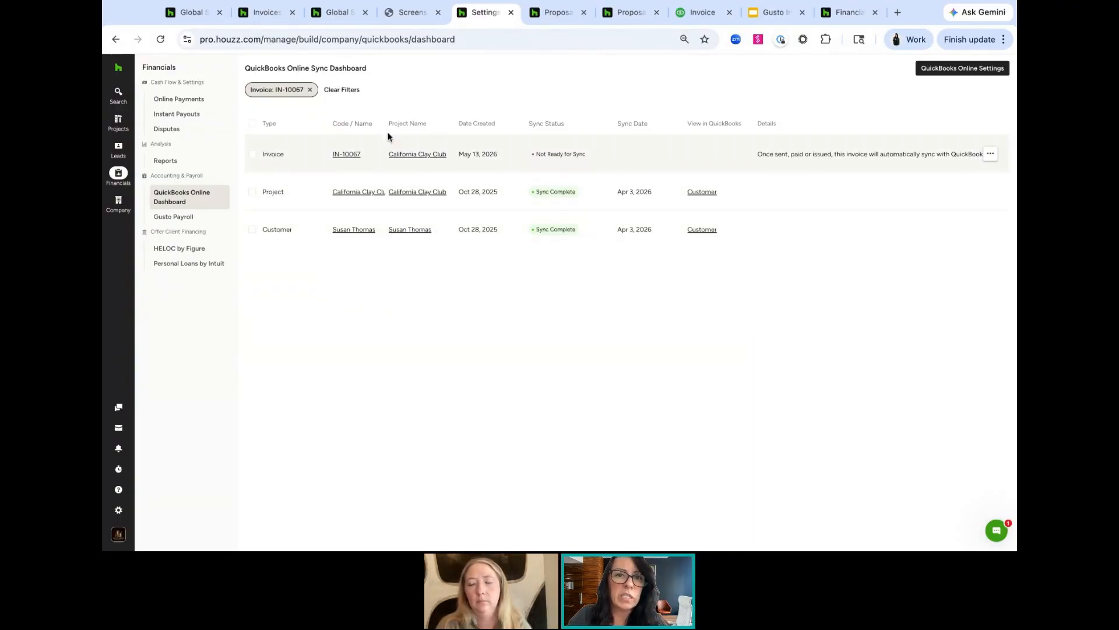
# Switch between the Oak St. Remodel proposal and the sync dashboard to compare the proposal's sync status
pyautogui.click(554, 16)
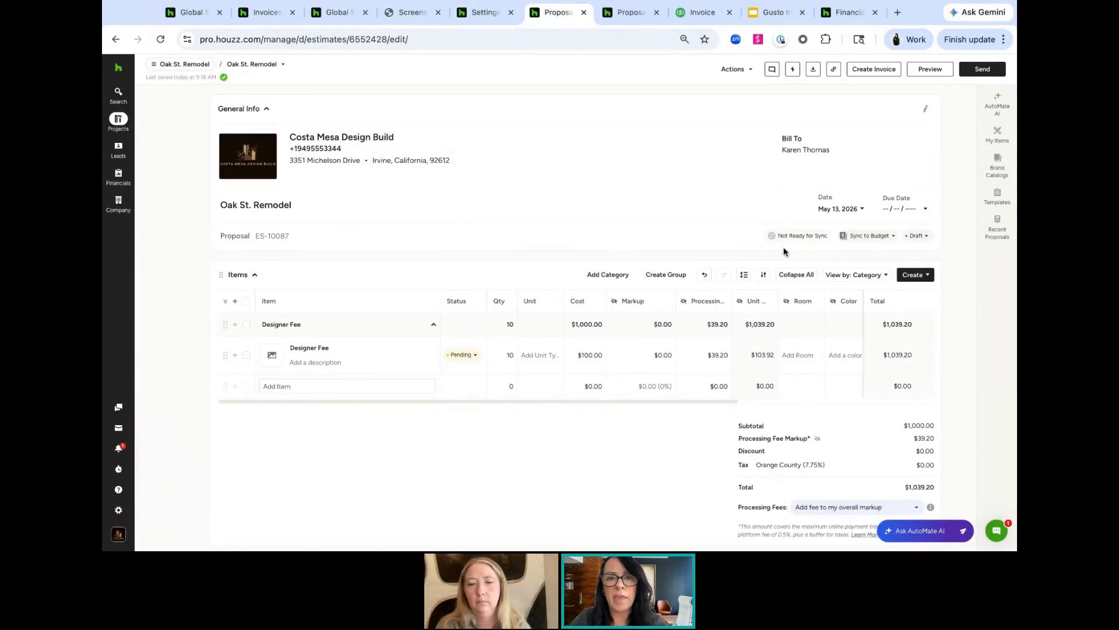
pyautogui.click(478, 14)
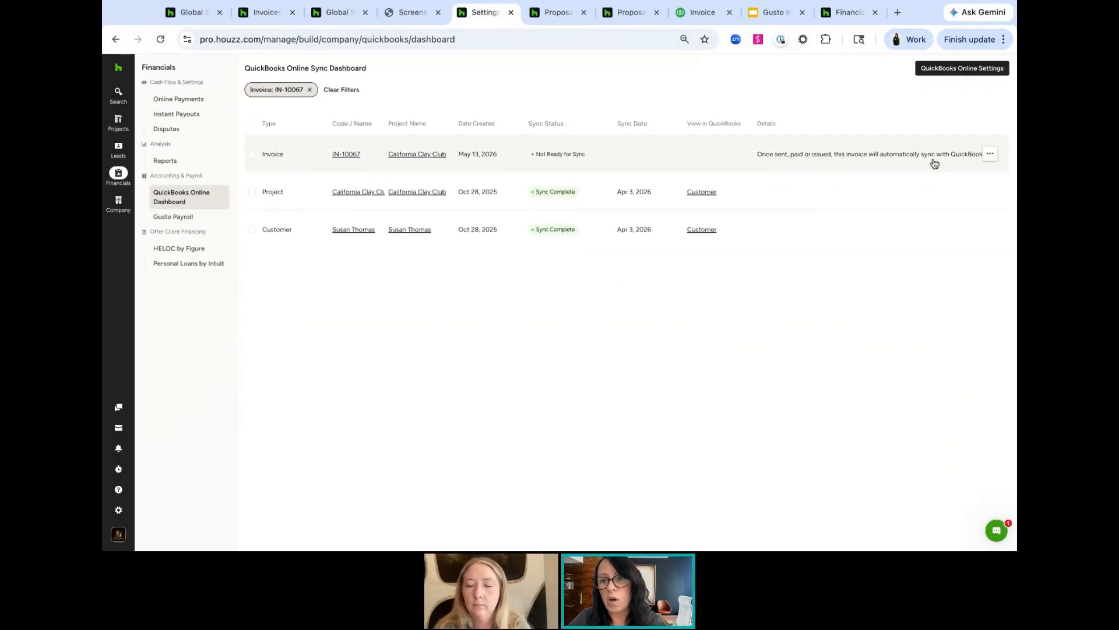
pyautogui.click(554, 13)
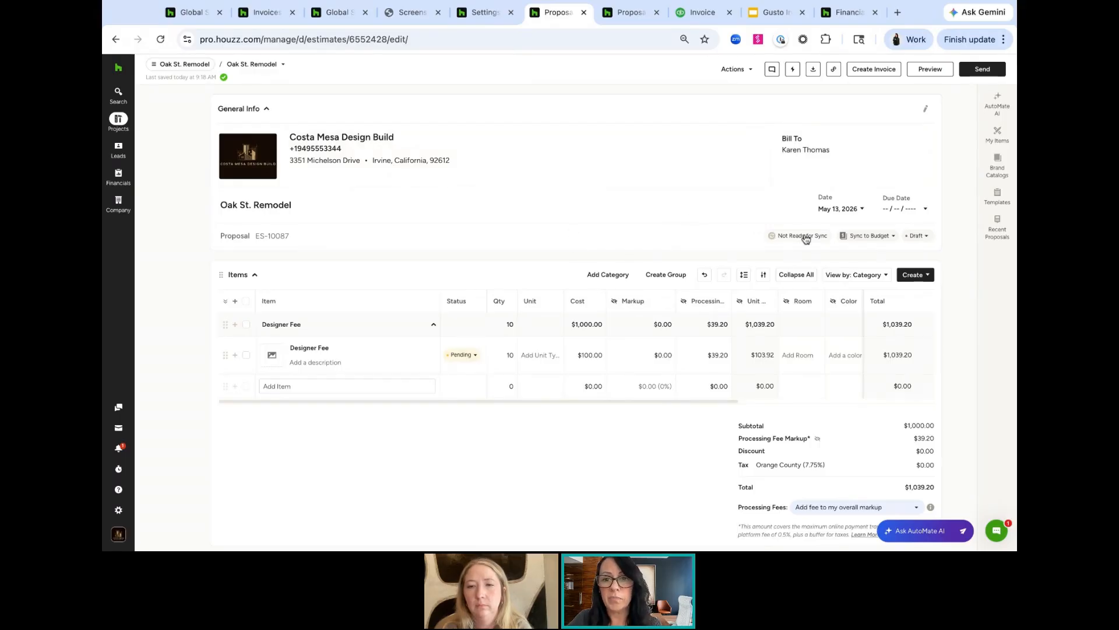
pyautogui.moveTo(805, 243)
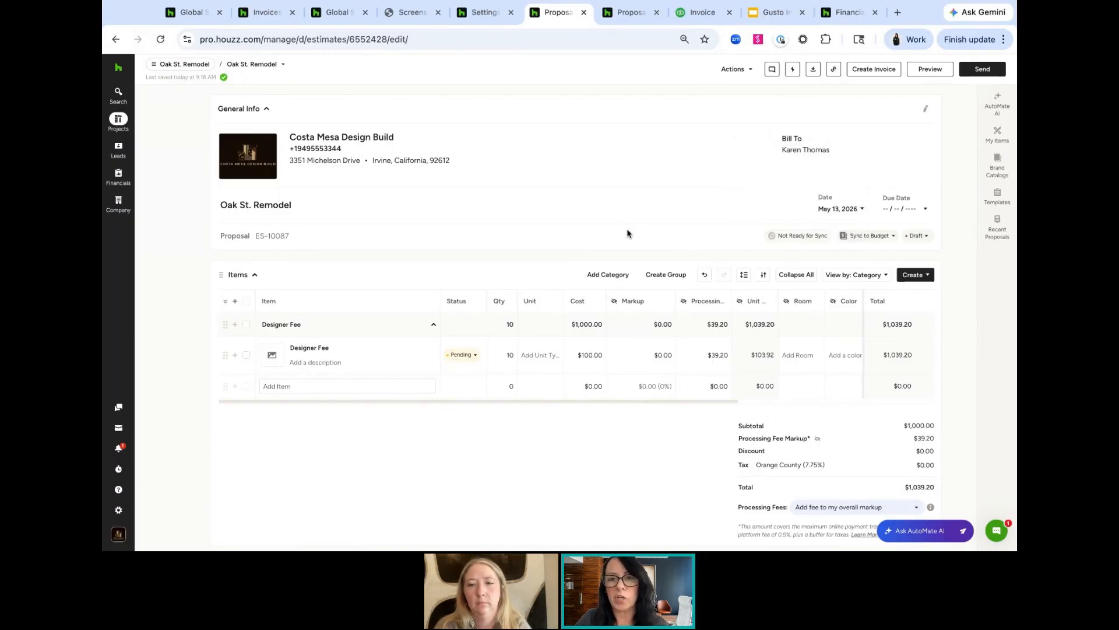
# Review the Oak St. Remodel proposal's available actions and its payment schedule
pyautogui.click(750, 69)
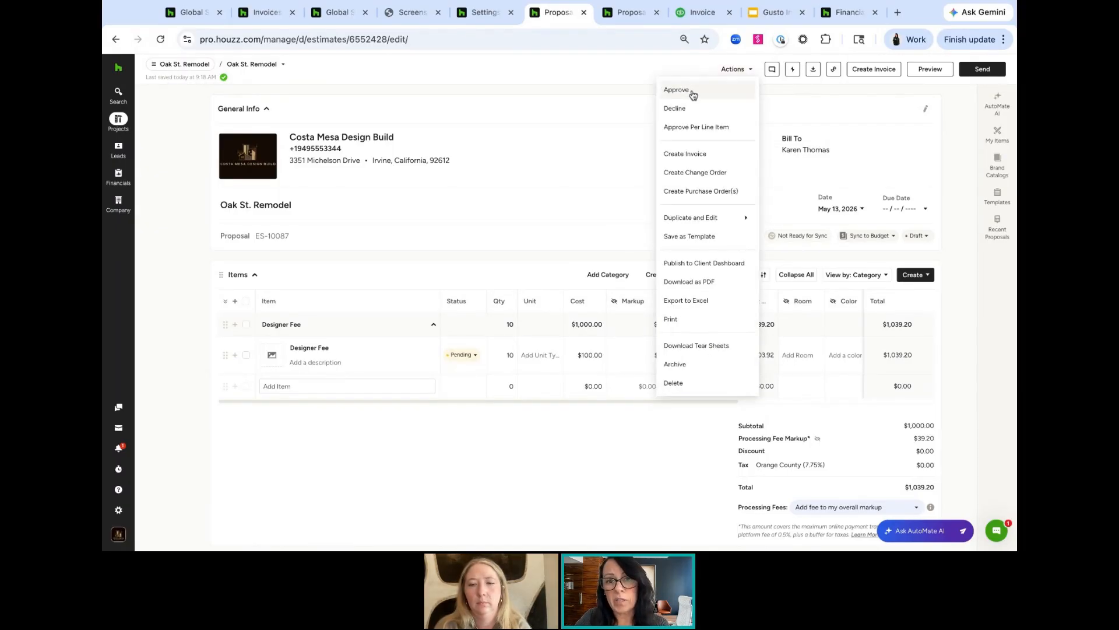
pyautogui.click(605, 103)
pyautogui.scroll(-5, 729, 291)
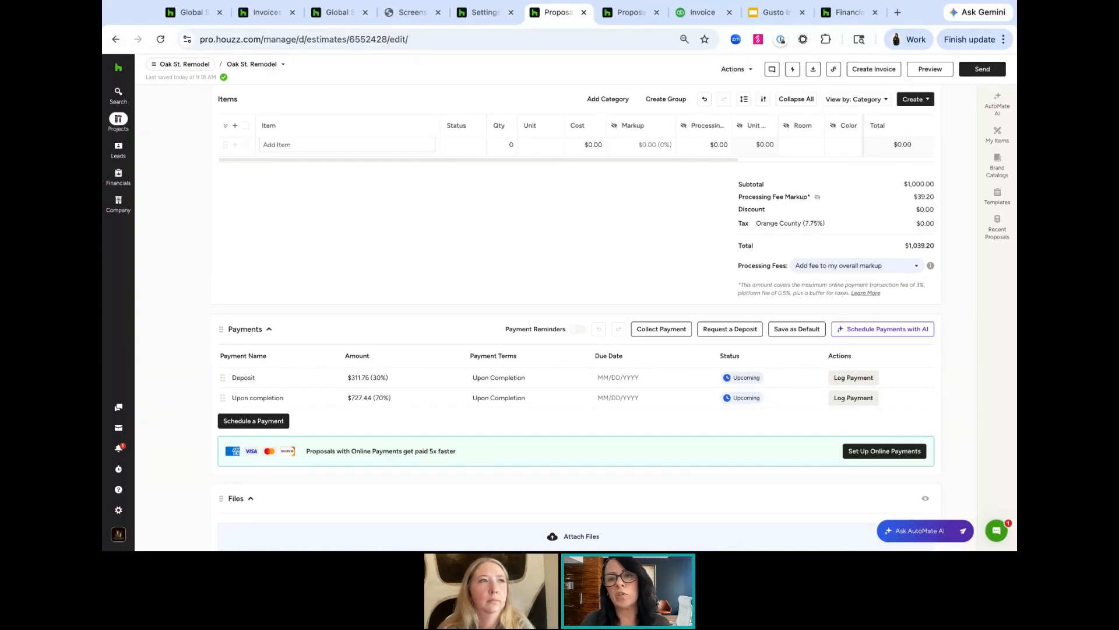
pyautogui.scroll(5, 673, 260)
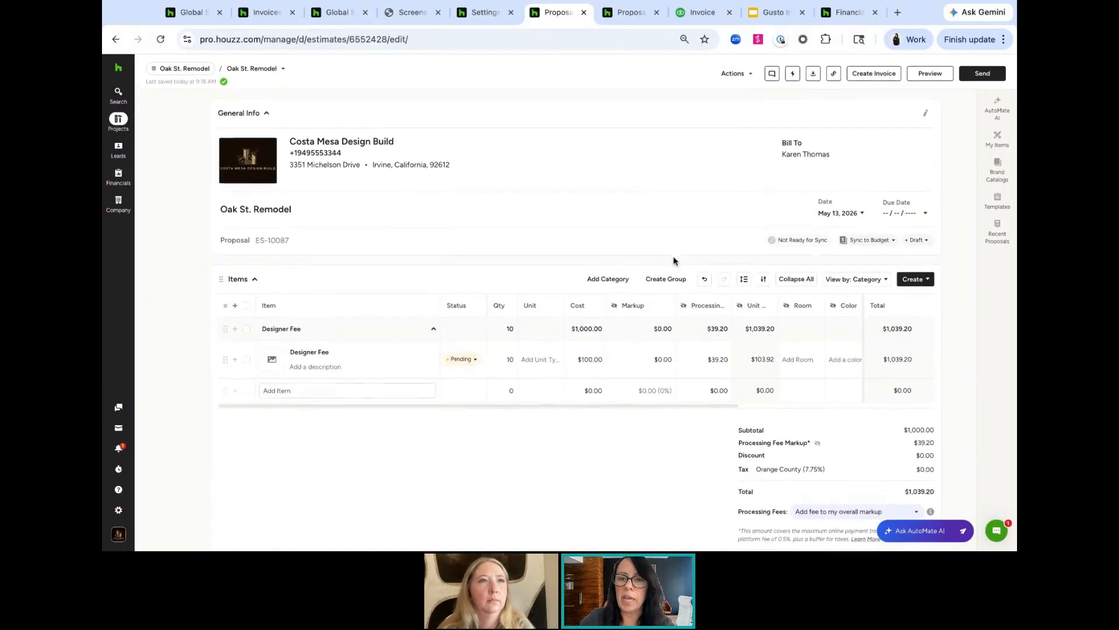
# Compare the sync status of the Oak St. Remodel draft proposal with the synced California Clay Club proposal
pyautogui.click(792, 236)
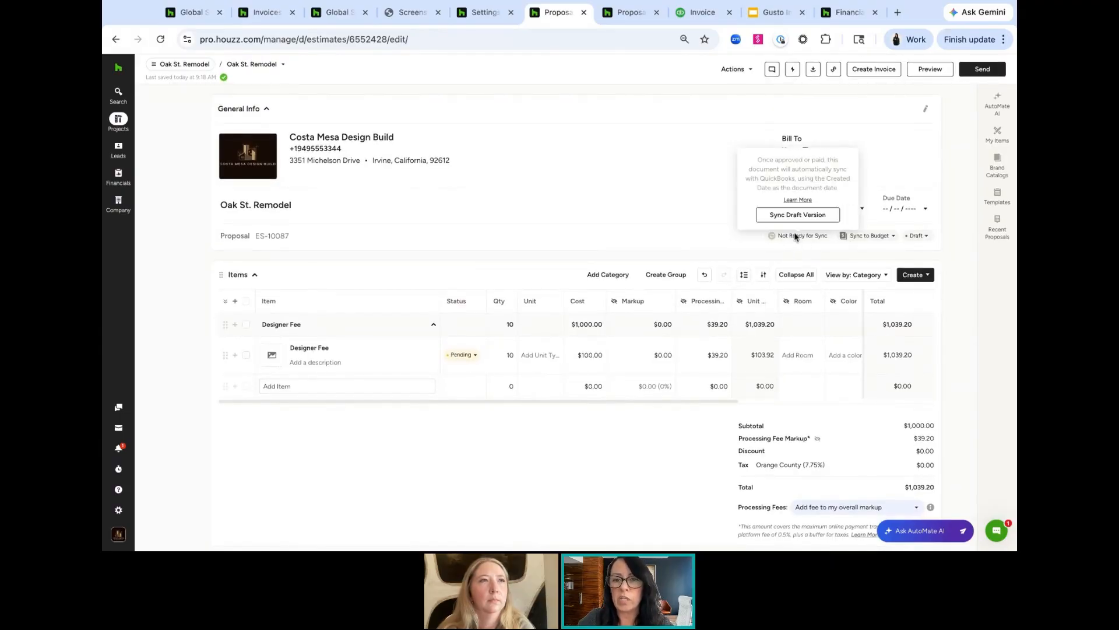
pyautogui.click(626, 16)
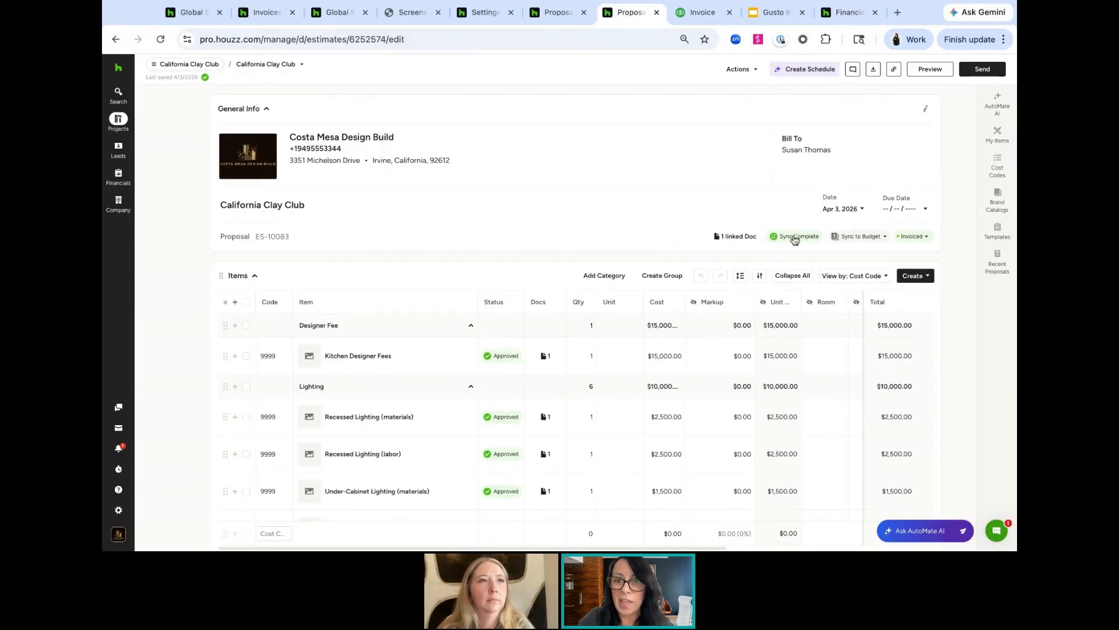
pyautogui.click(794, 239)
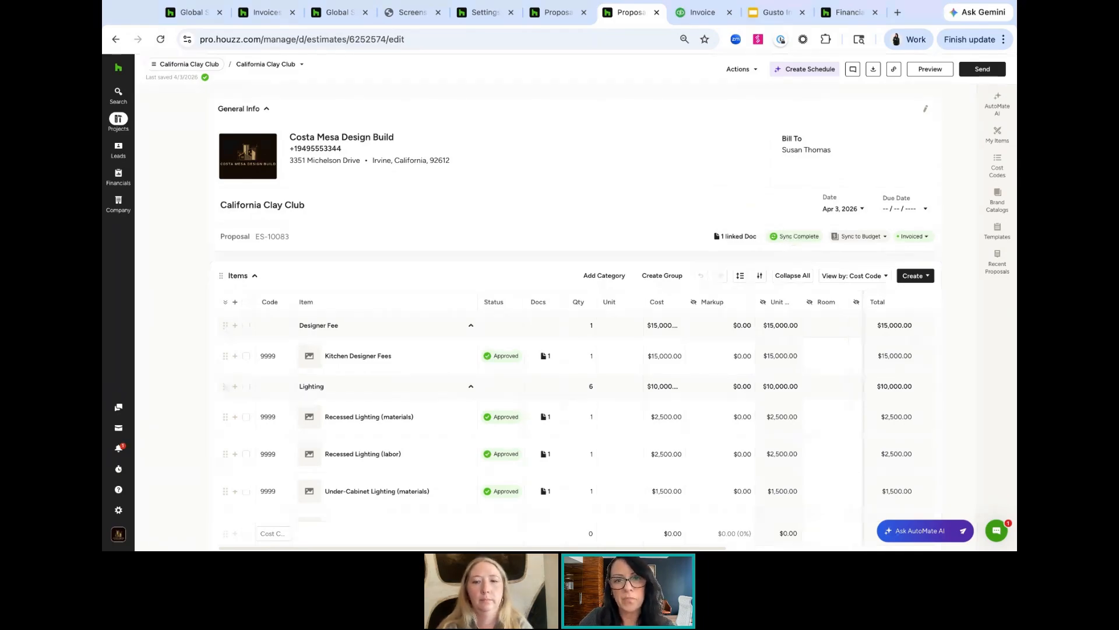
# In QuickBooks Online's Wells Fargo Checking bank feed, add the 11/16/2025 Target transaction as Office Expense
pyautogui.click(697, 17)
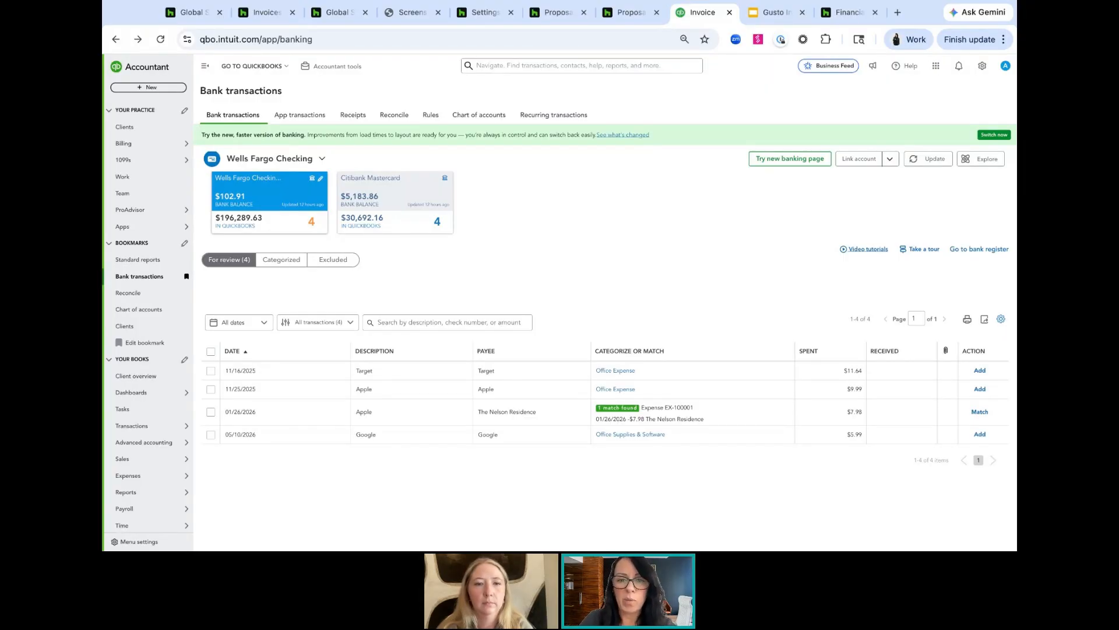
pyautogui.click(980, 371)
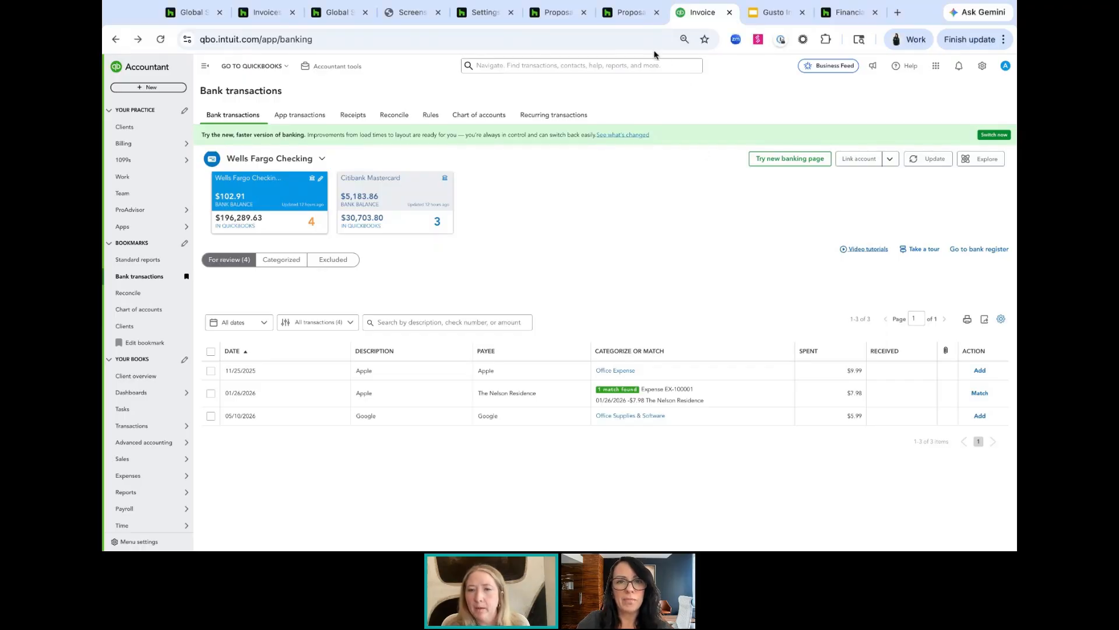
# Switch to the Gusto tab and open its app
pyautogui.click(770, 12)
pyautogui.click(799, 74)
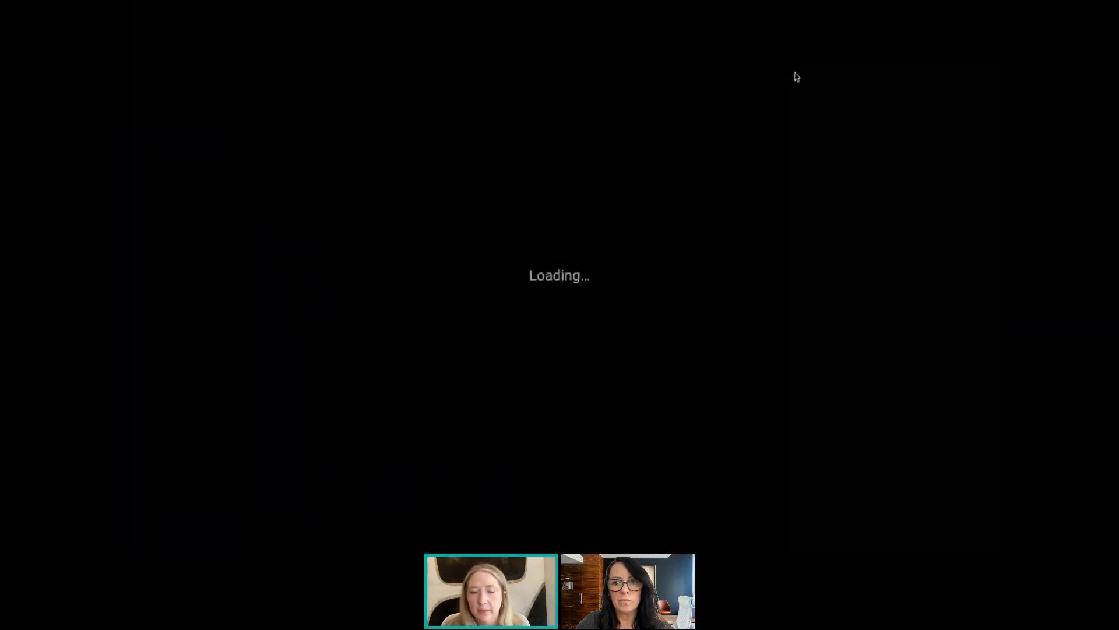